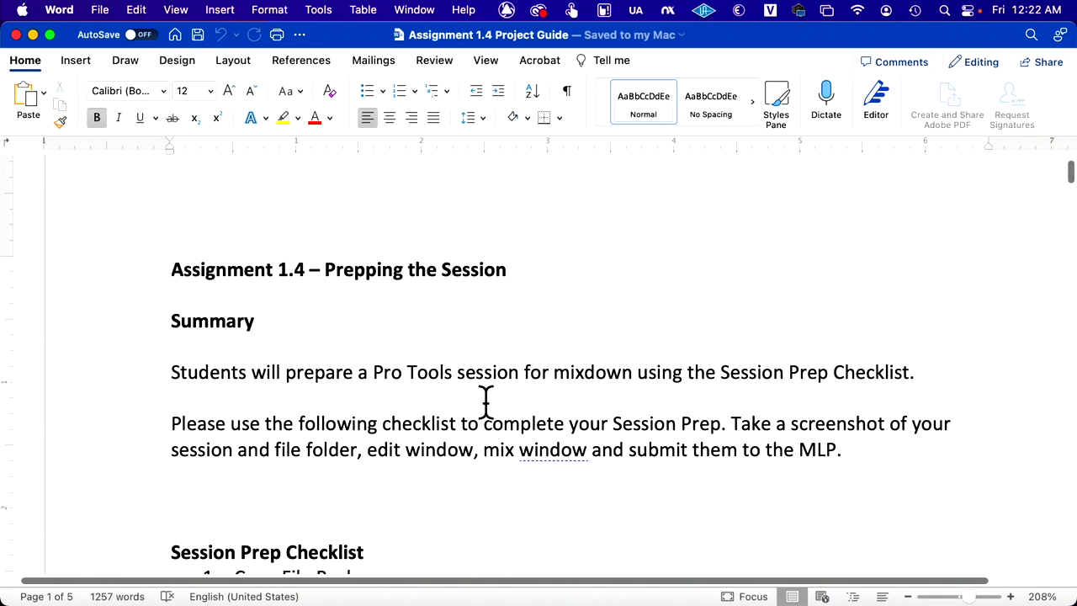
Read the Assignment 1.4 summary, the Session Prep Checklist and the opening items of the Session Prep Guide
scroll(486, 401, "down", 5)
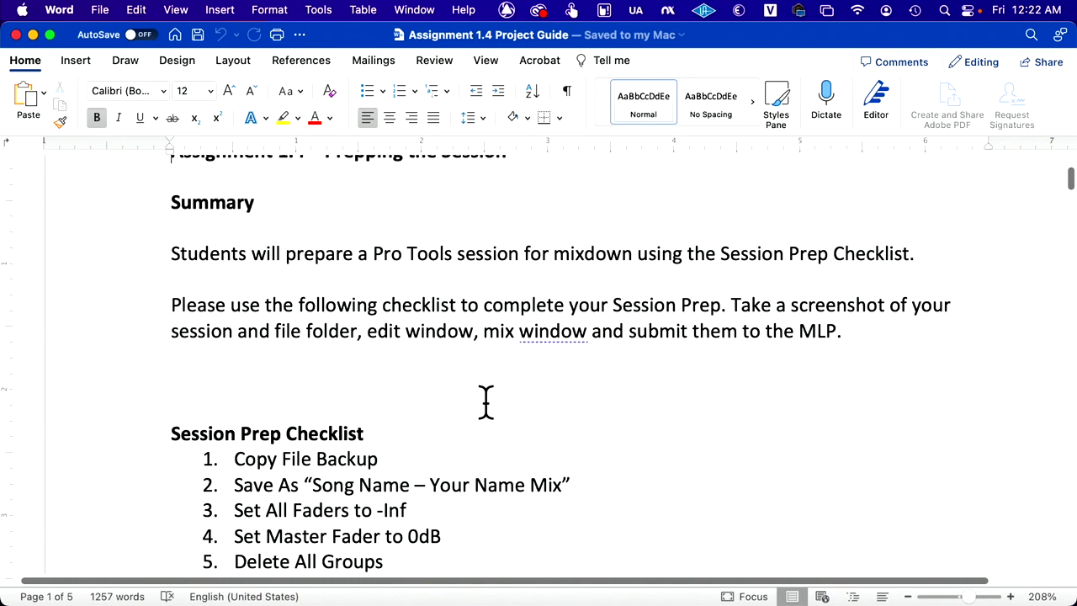
scroll(487, 401, "down", 4)
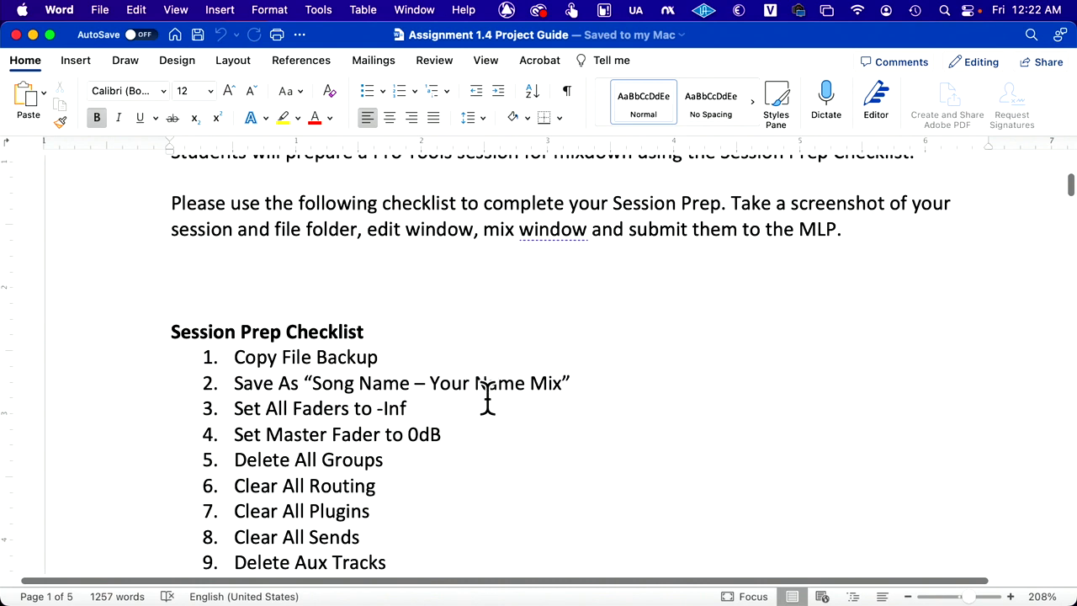
scroll(488, 402, "down", 3)
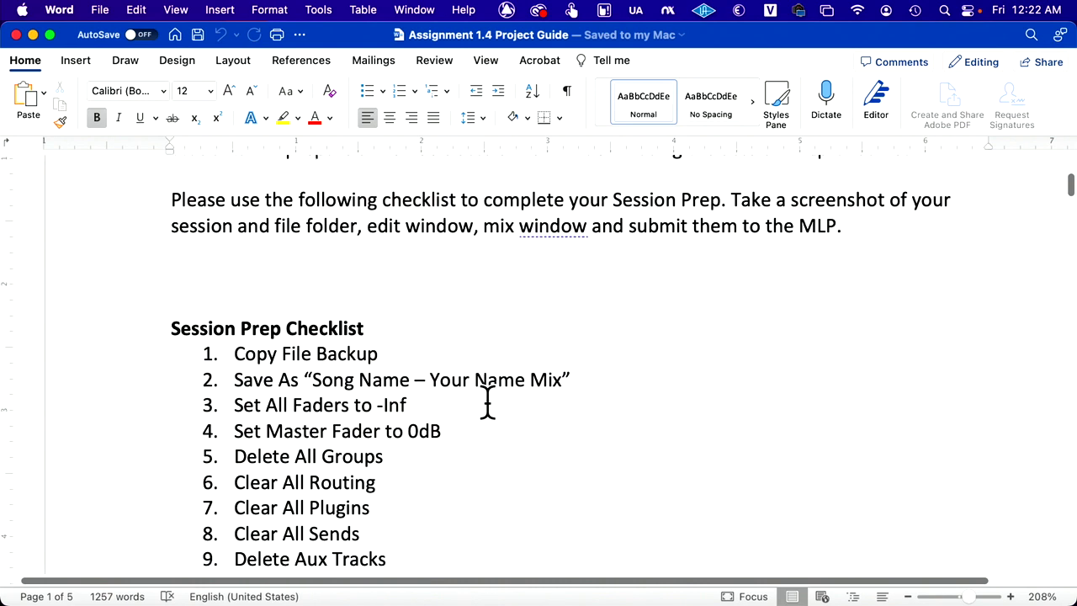
scroll(488, 402, "down", 1)
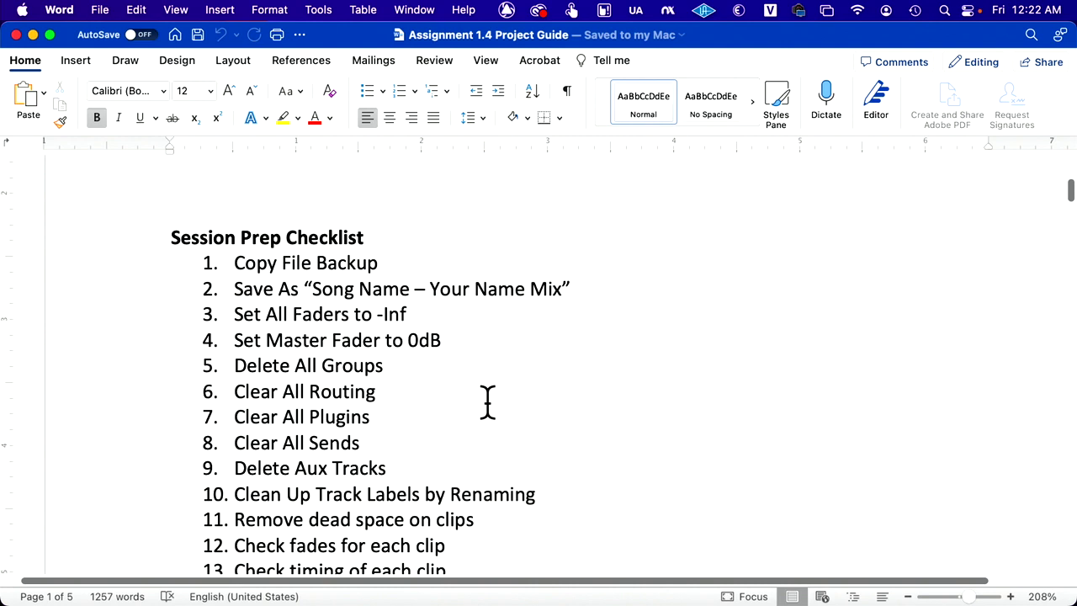
scroll(488, 402, "down", 3)
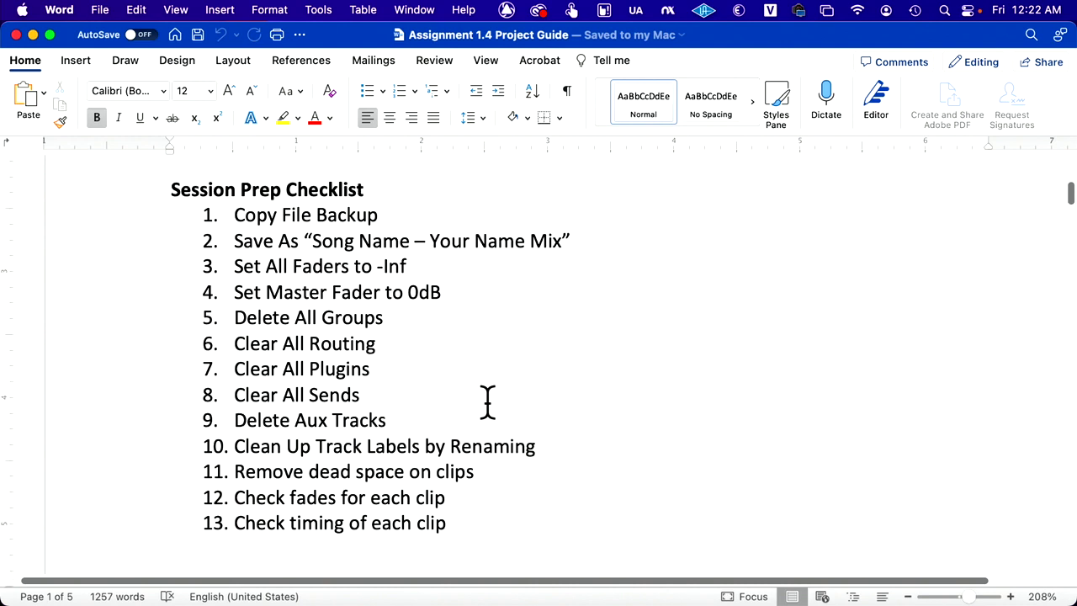
scroll(488, 402, "down", 1)
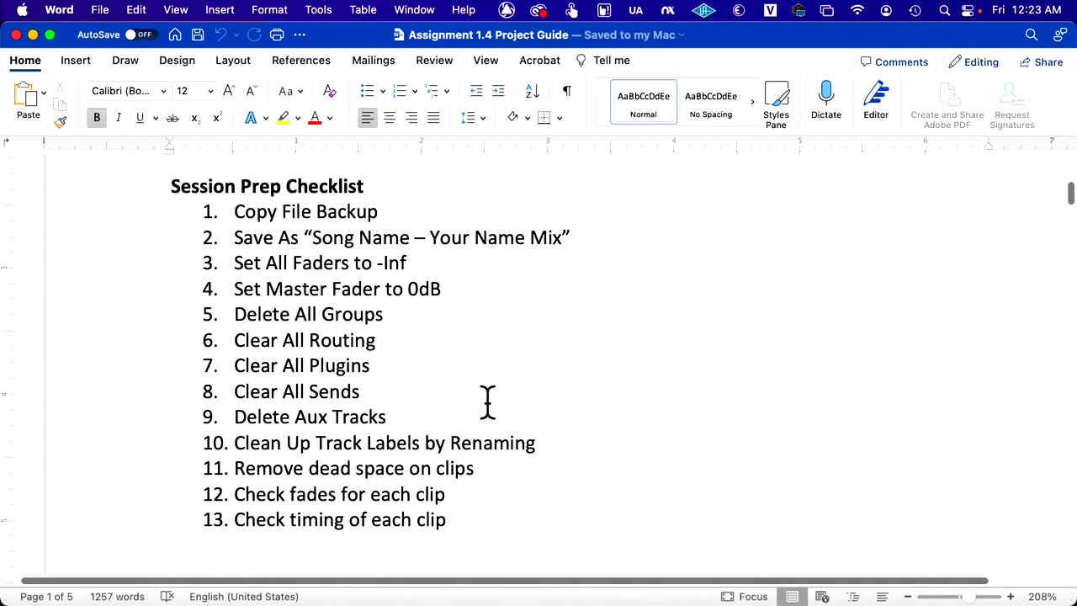
scroll(487, 402, "down", 15)
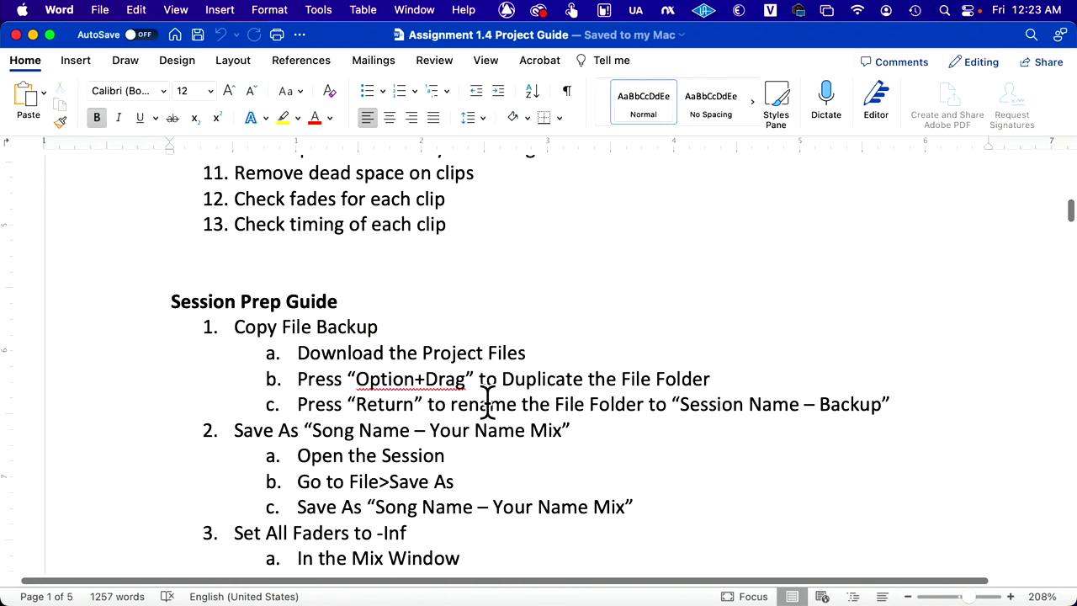
scroll(488, 402, "down", 9)
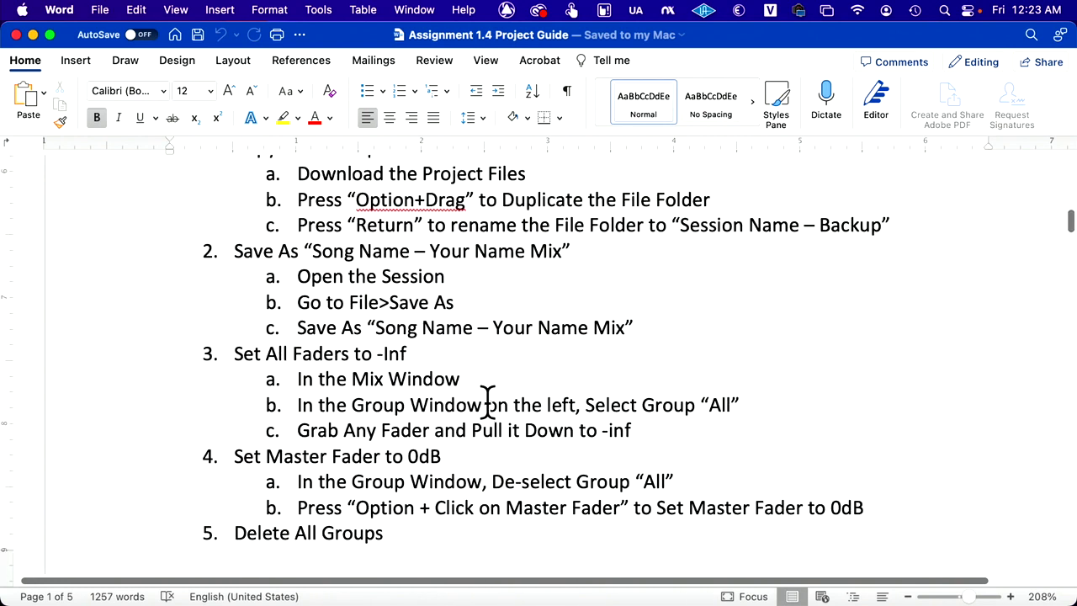
scroll(488, 402, "up", 2)
Switch to Finder and close the open AUD 260 Project Guides and Downloads windows
key("super+Tab")
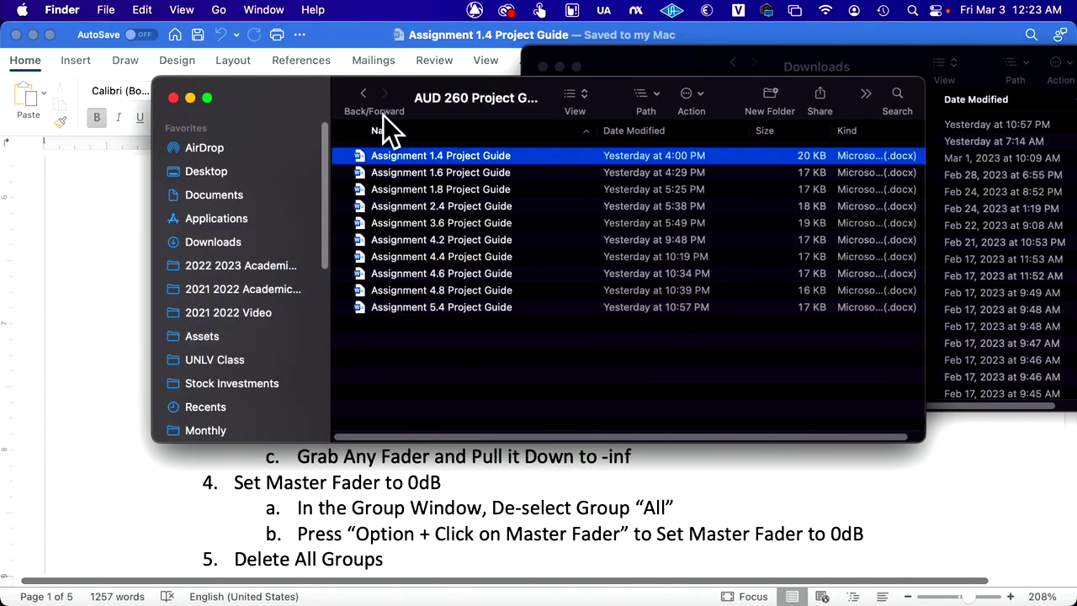
left_click(174, 98)
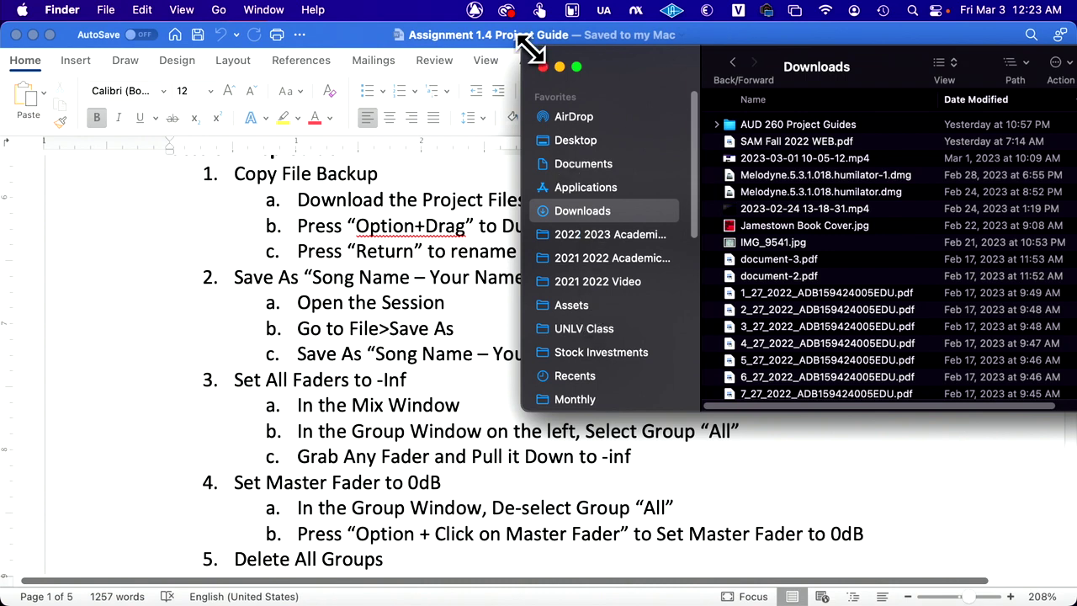
left_click(543, 66)
key("super+w")
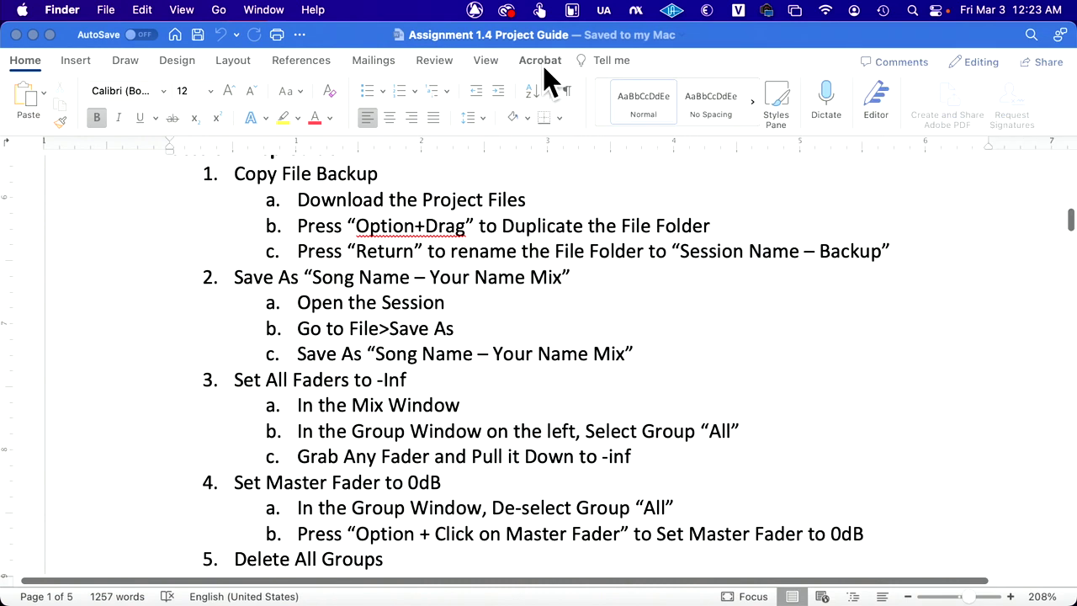
key("ctrl+Down")
key("ctrl+Down")
key("ctrl+Up")
key("ctrl+Up")
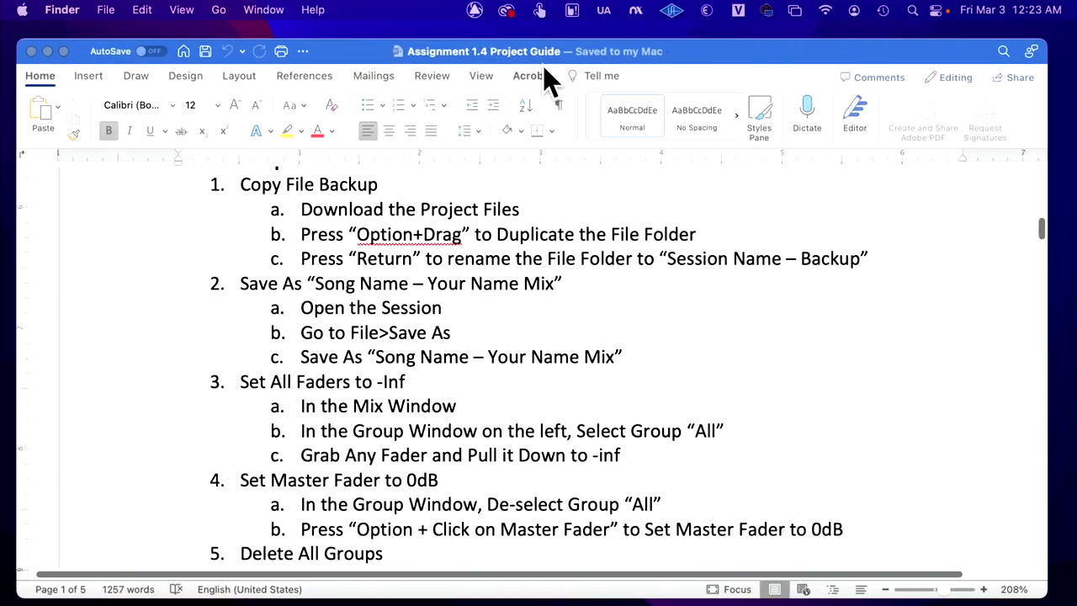
key("super+Tab")
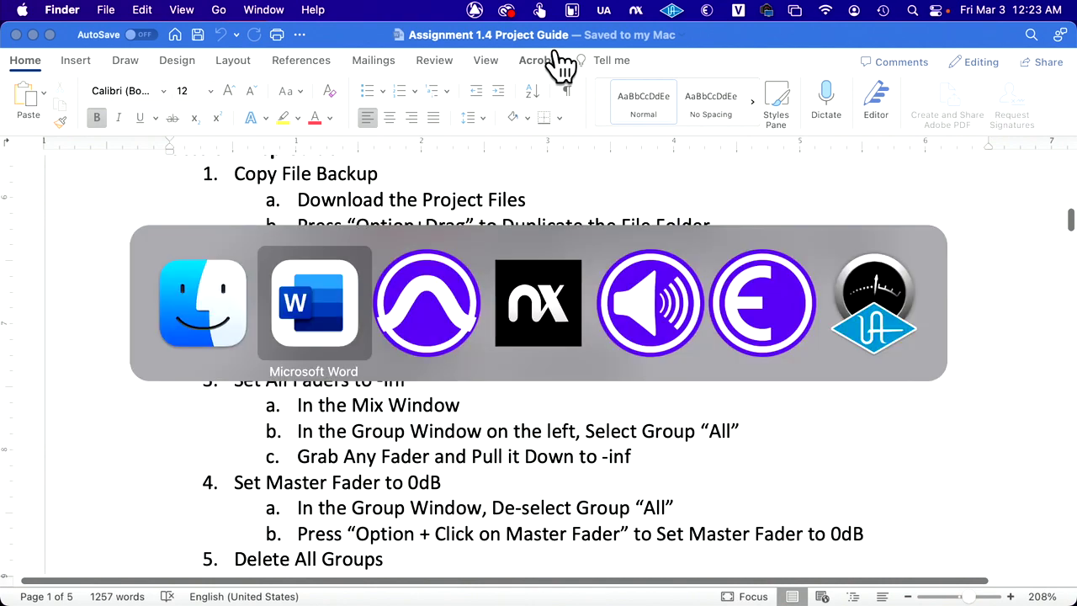
key("super+shift+Tab")
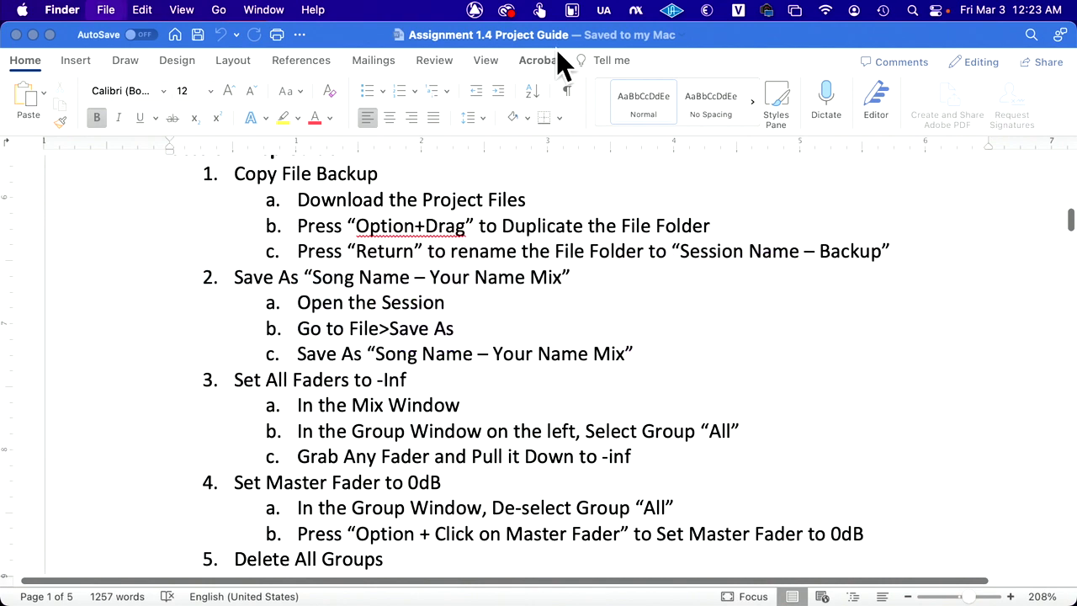
In a new Finder window, browse the external drive to Laurus, 2023 Sample Sessions, AUD 260 Sessions and open Sample Project Walk Throughs
key("super+n")
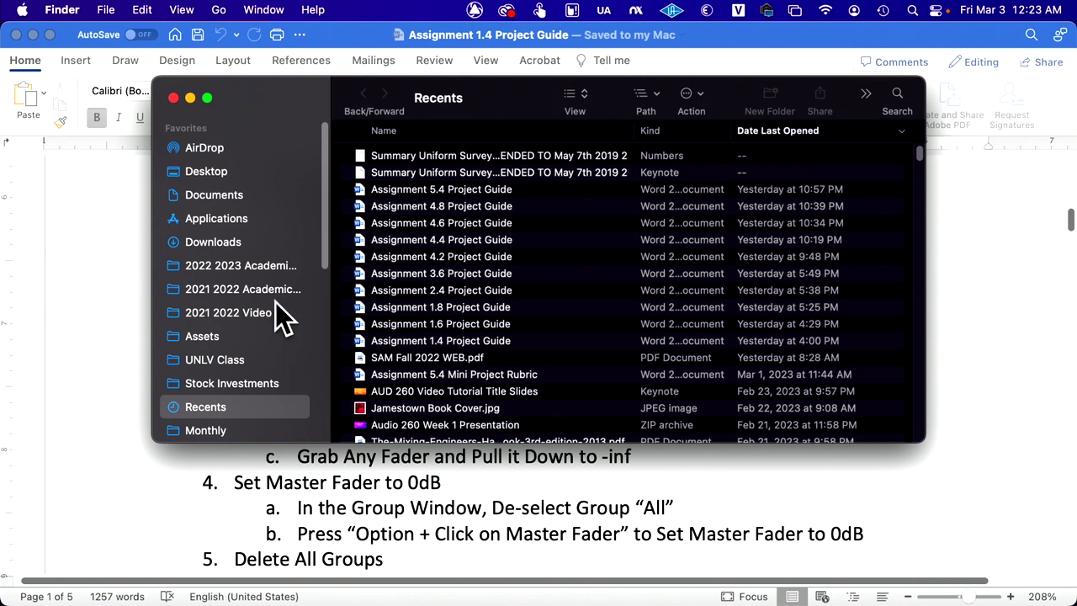
scroll(249, 240, "down", 10)
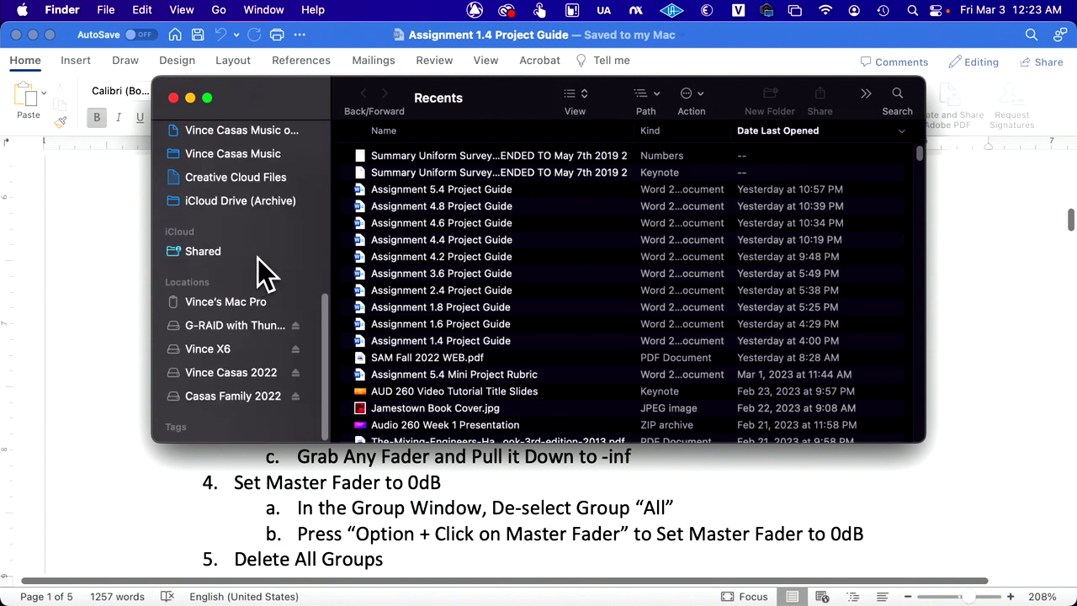
left_click(242, 371)
double_click(413, 172)
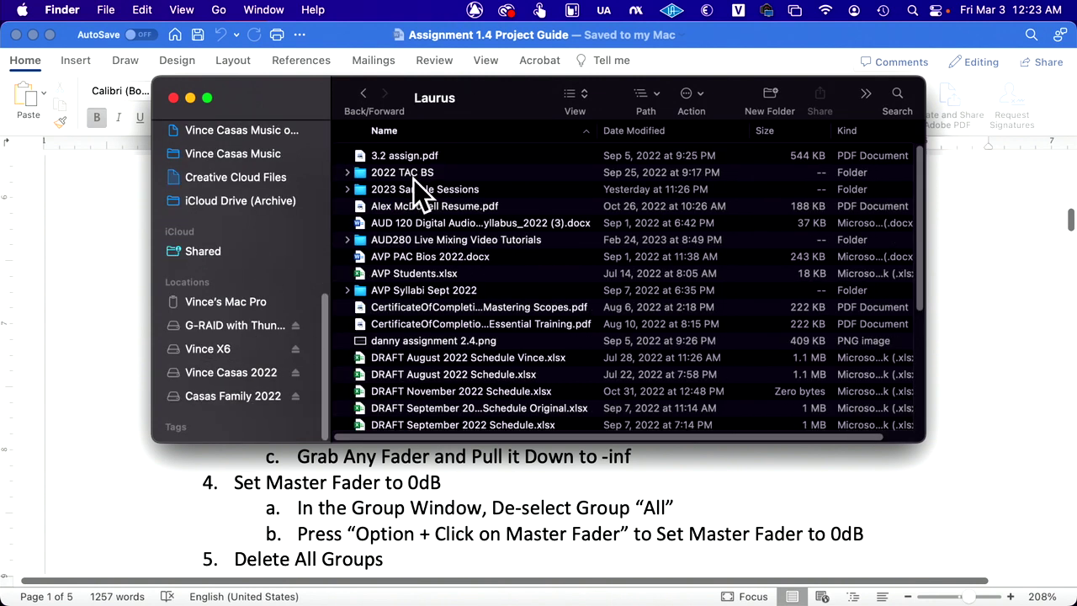
double_click(419, 187)
left_click(427, 156)
double_click(427, 156)
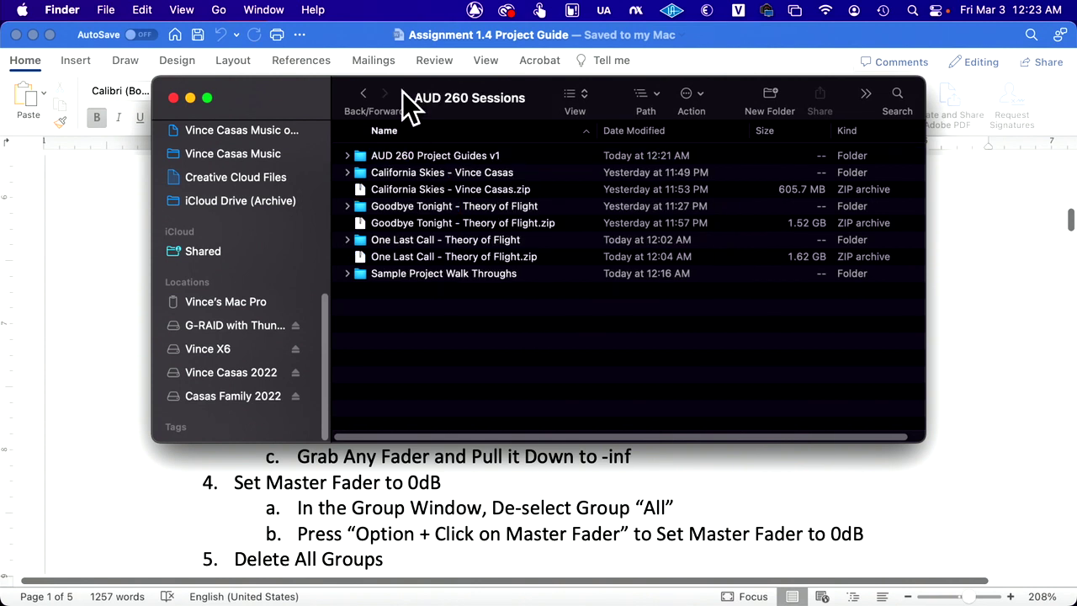
left_click_drag(402, 92, 343, 95)
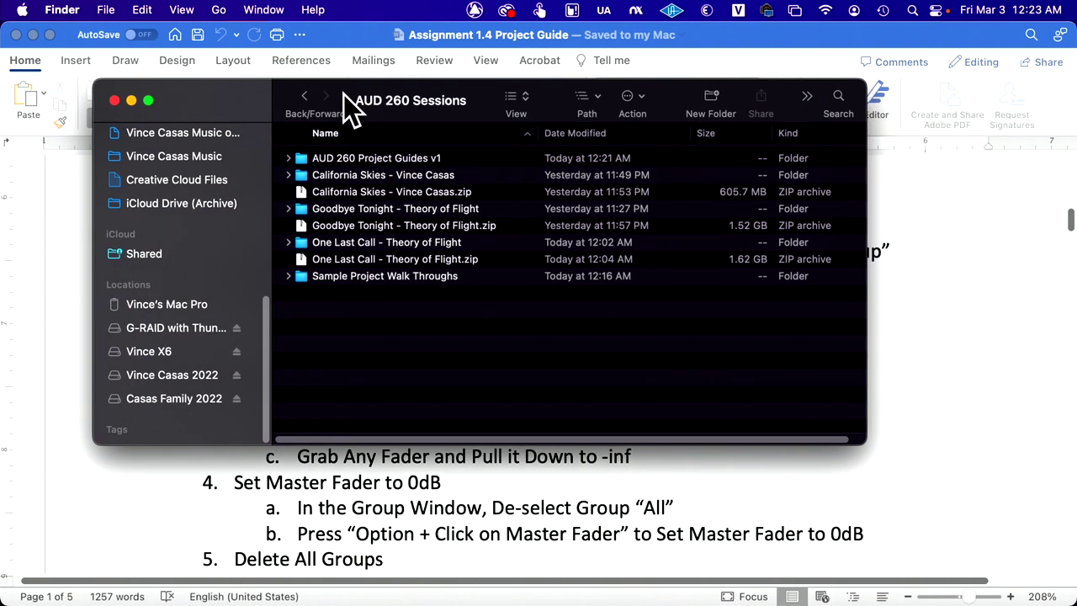
double_click(402, 276)
Examine the contents of the "Goodbye Tonight - Theory of Flight" folder and its Audio Files subfolder, collapsing both again
left_click(364, 175)
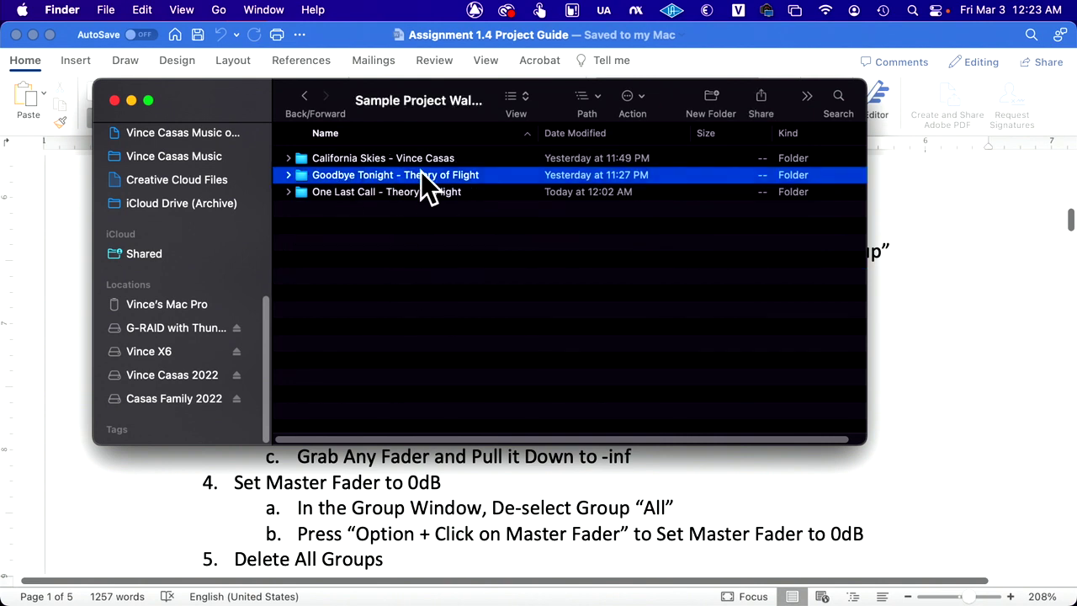
left_click(288, 176)
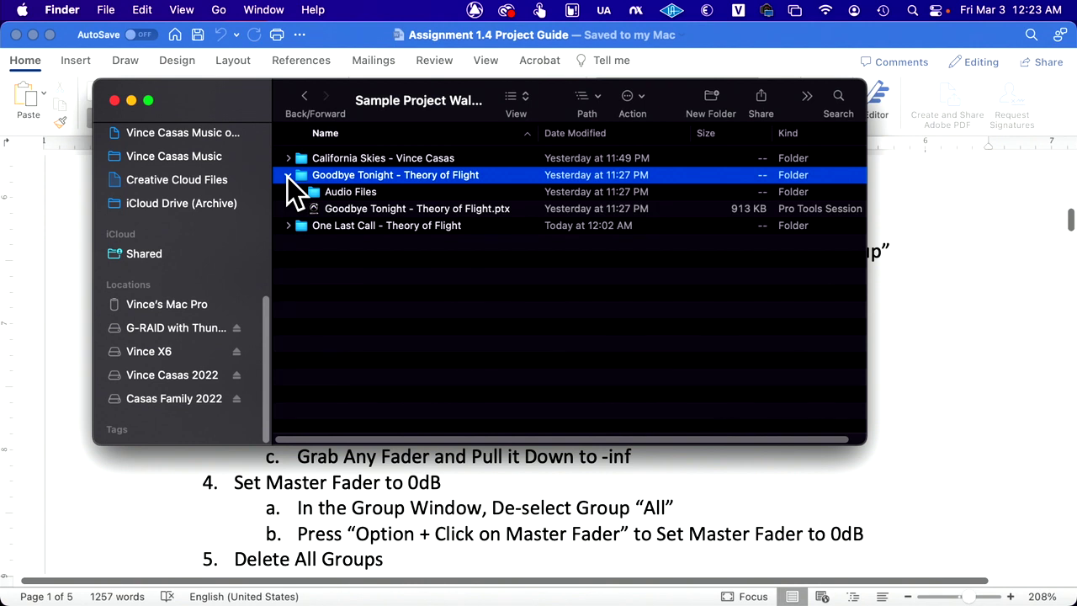
left_click(301, 192)
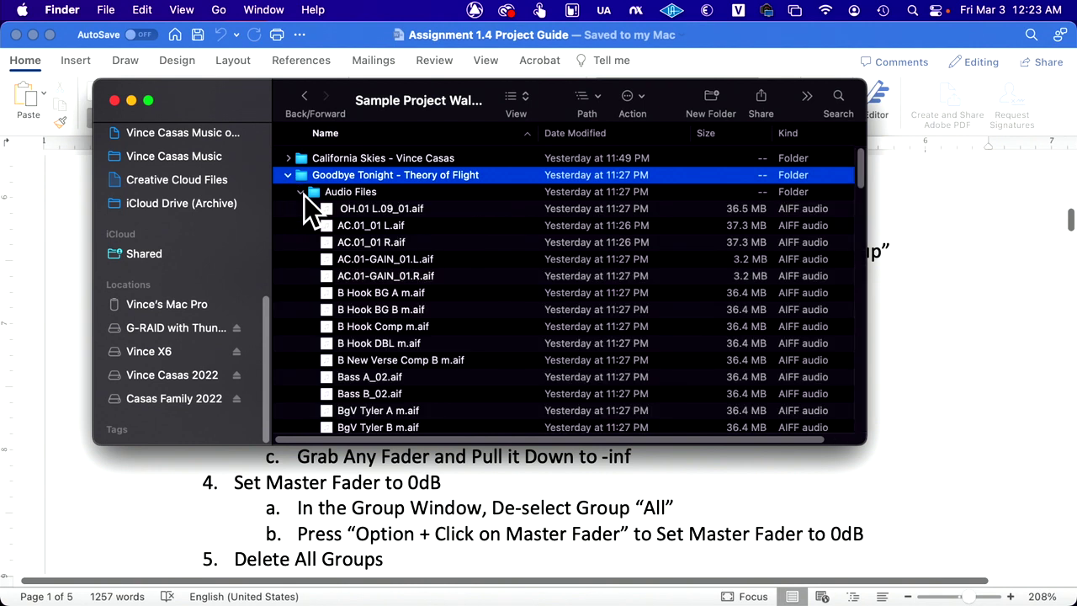
left_click(301, 192)
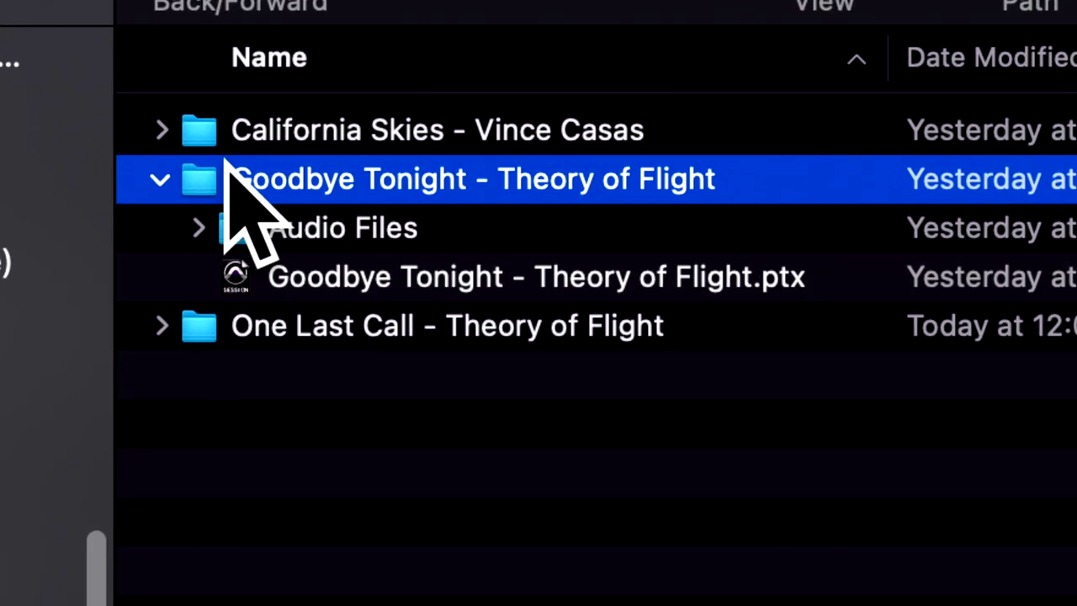
left_click(166, 184)
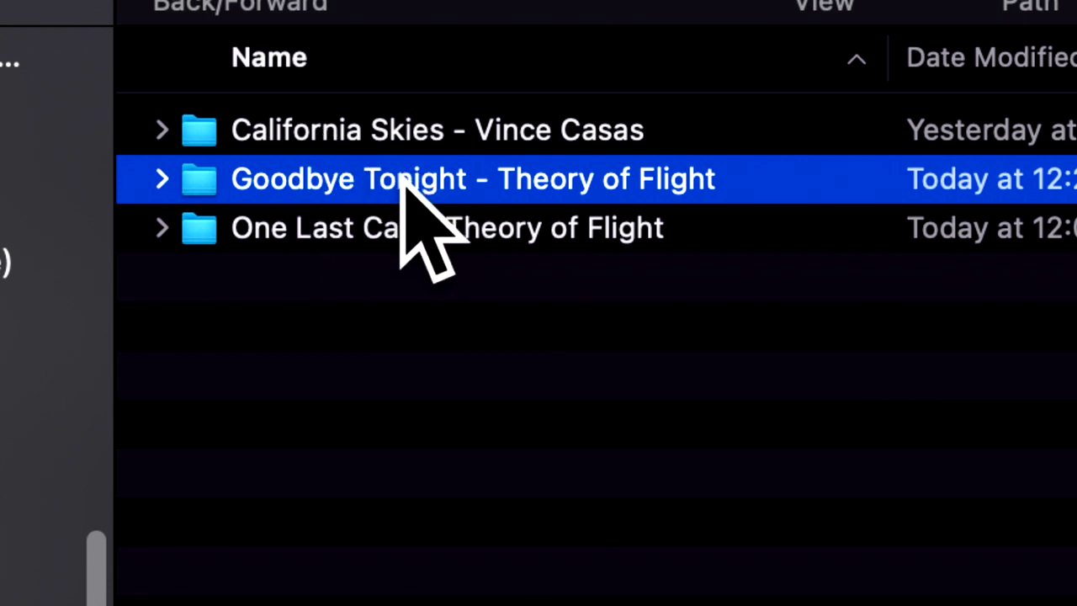
Duplicate the "Goodbye Tonight - Theory of Flight" folder in place and rename the copy "Goodbye Tonight - Theory of Flight Backup"
left_click_drag(403, 177, 430, 305)
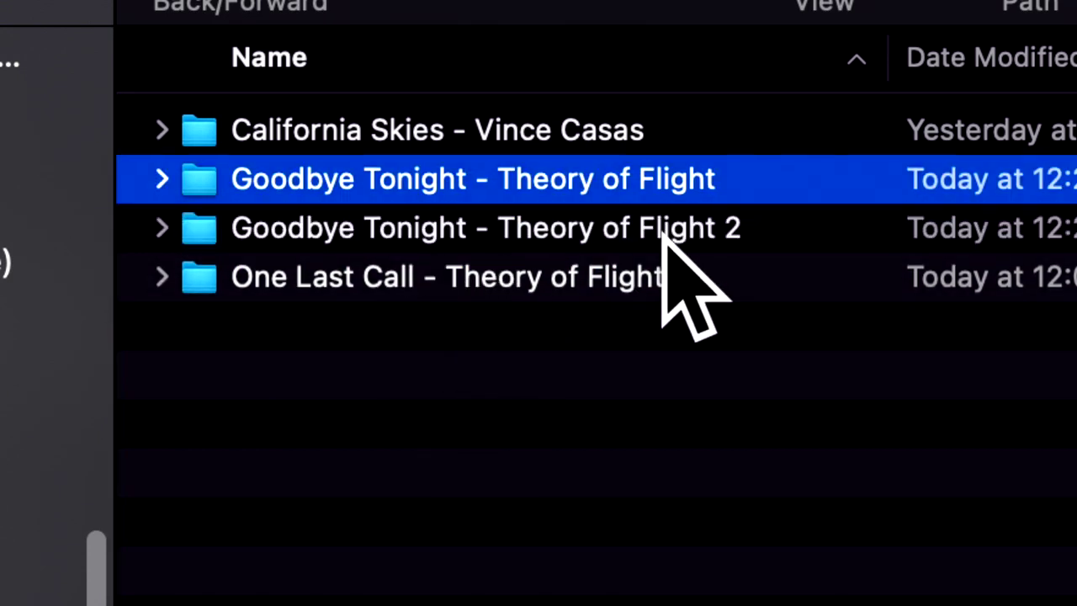
left_click(672, 235)
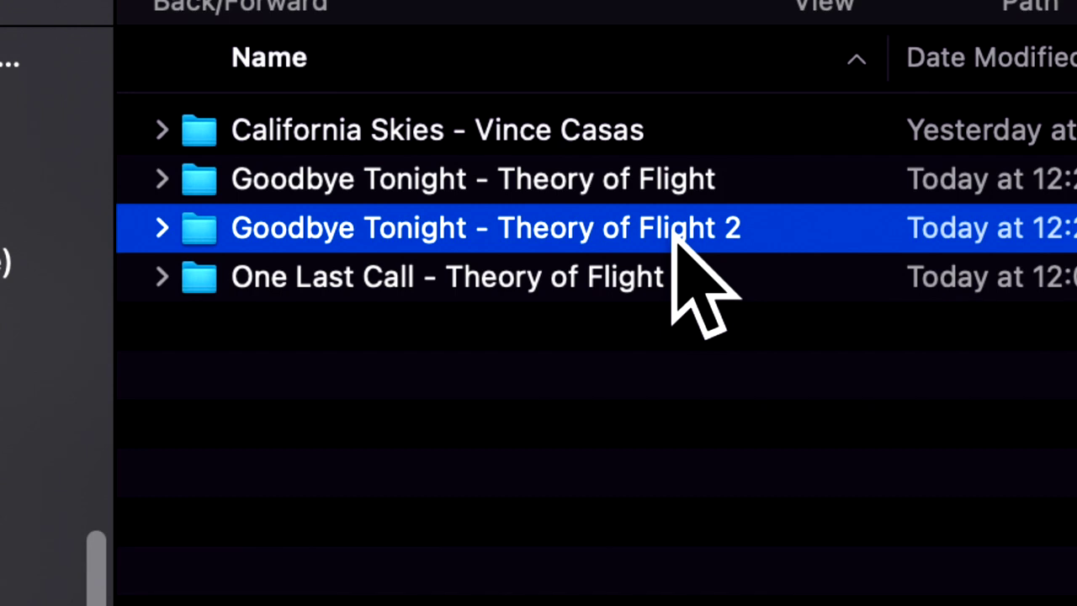
key("Return")
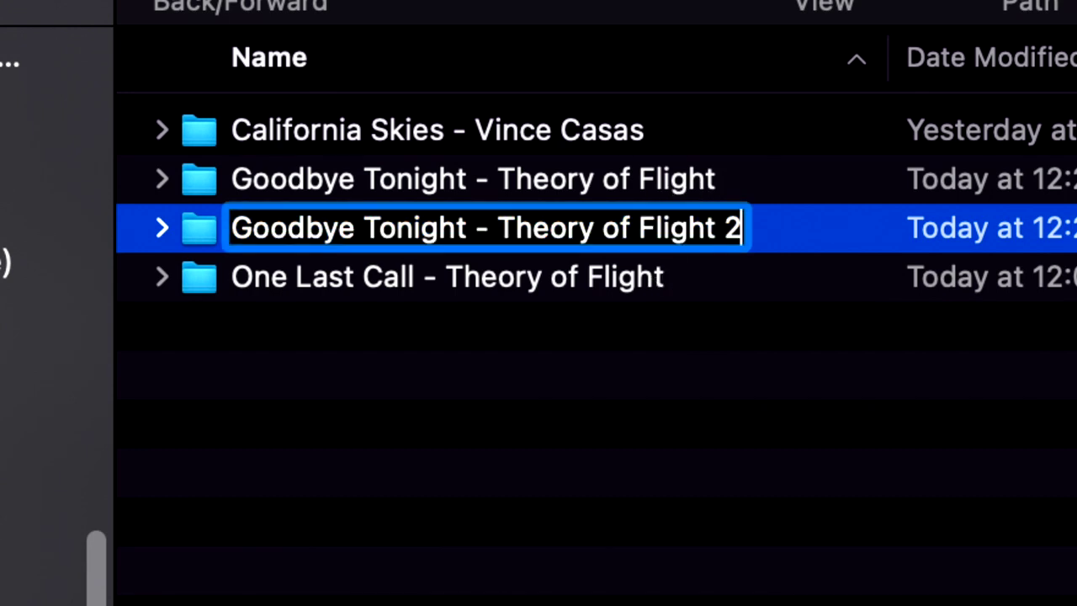
key("BackSpace")
type("Backup")
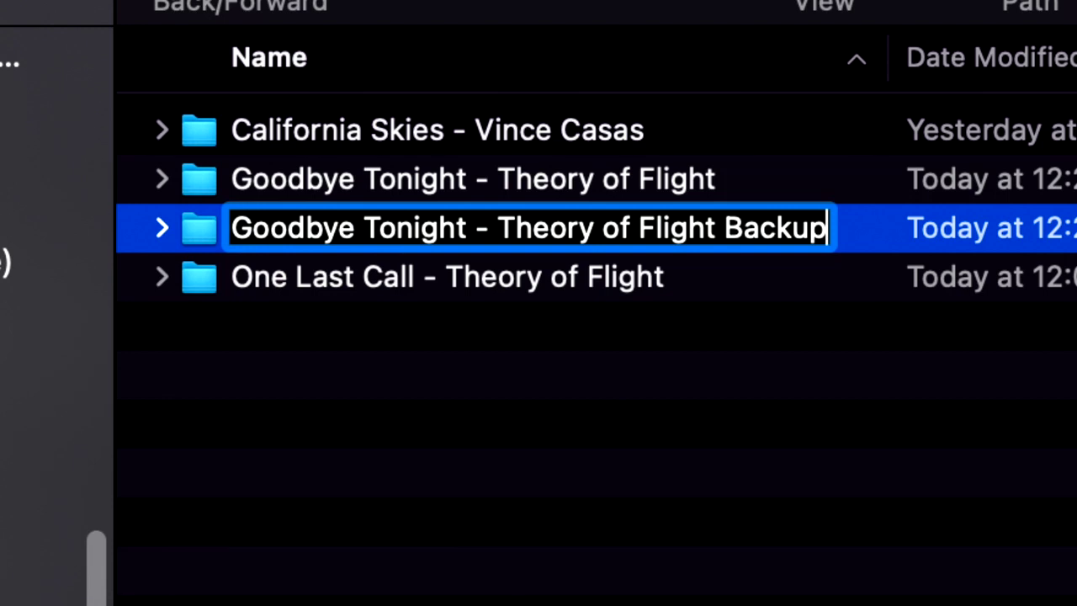
key("Return")
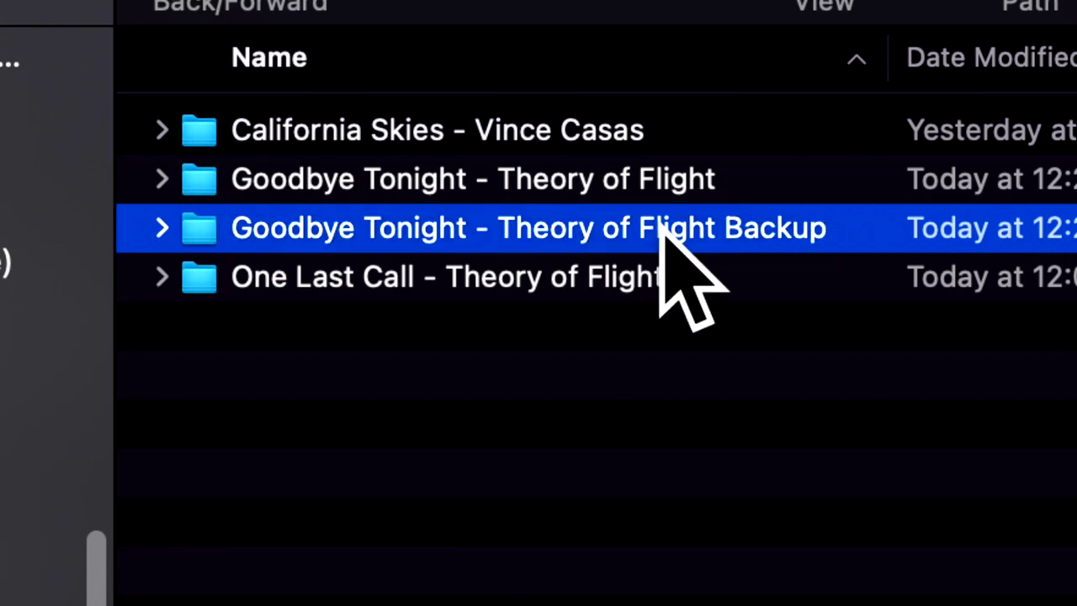
Open "Goodbye Tonight - Theory of Flight.ptx" from the original folder in Pro Tools and decline visiting the Avid Marketplace for missing plug-ins
double_click(599, 187)
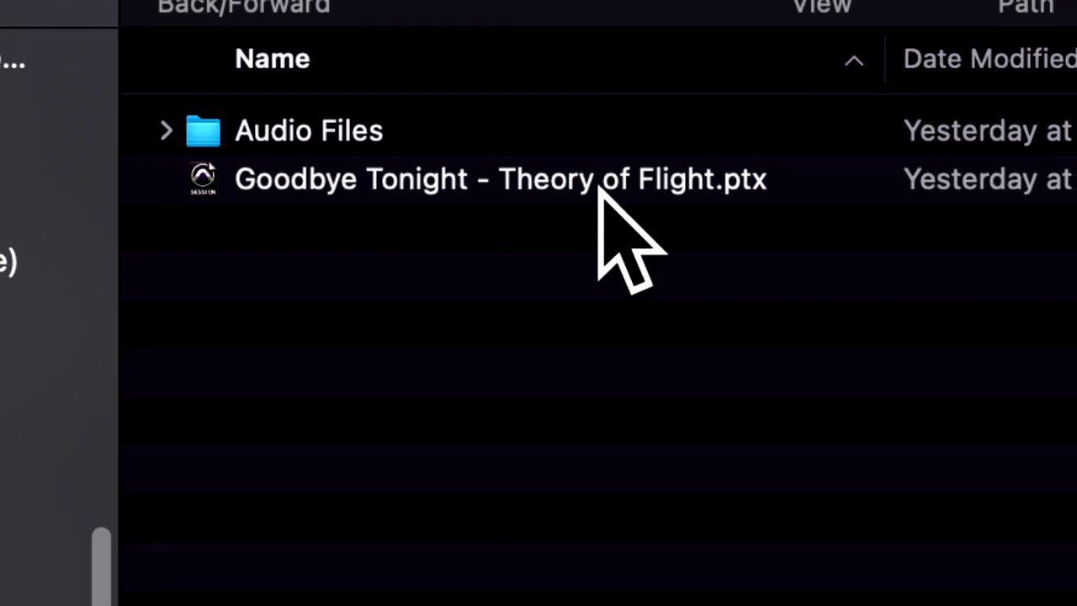
double_click(599, 186)
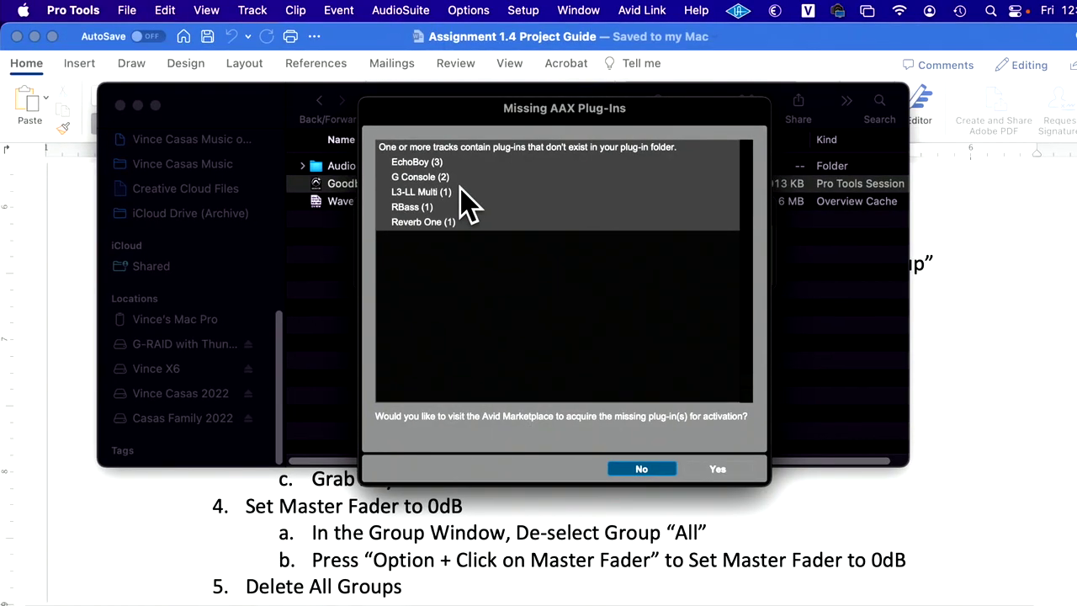
left_click_drag(670, 84, 610, 78)
left_click_drag(475, 113, 486, 154)
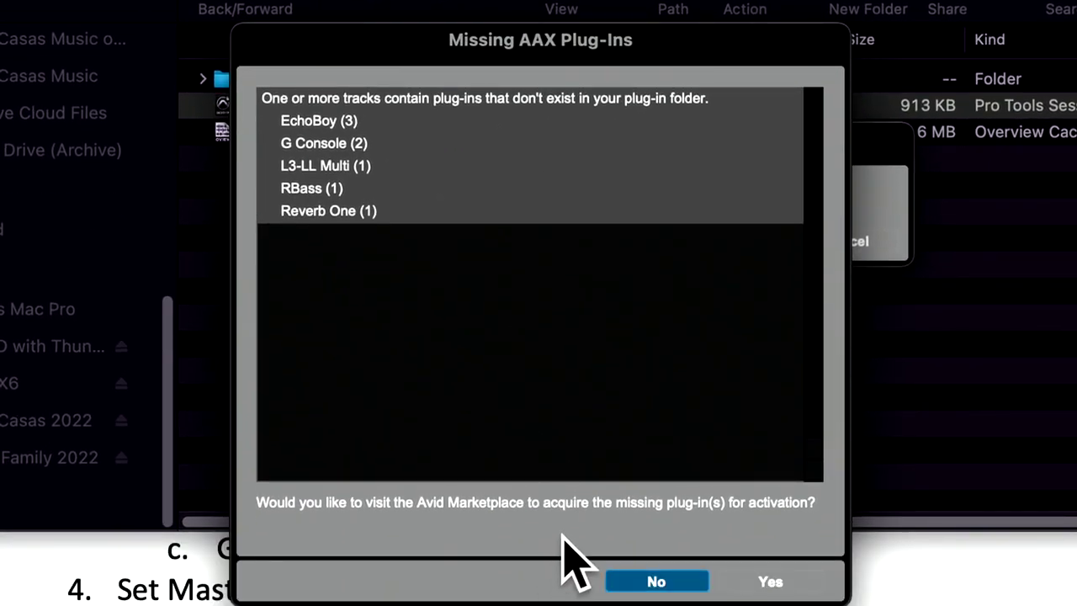
left_click(657, 580)
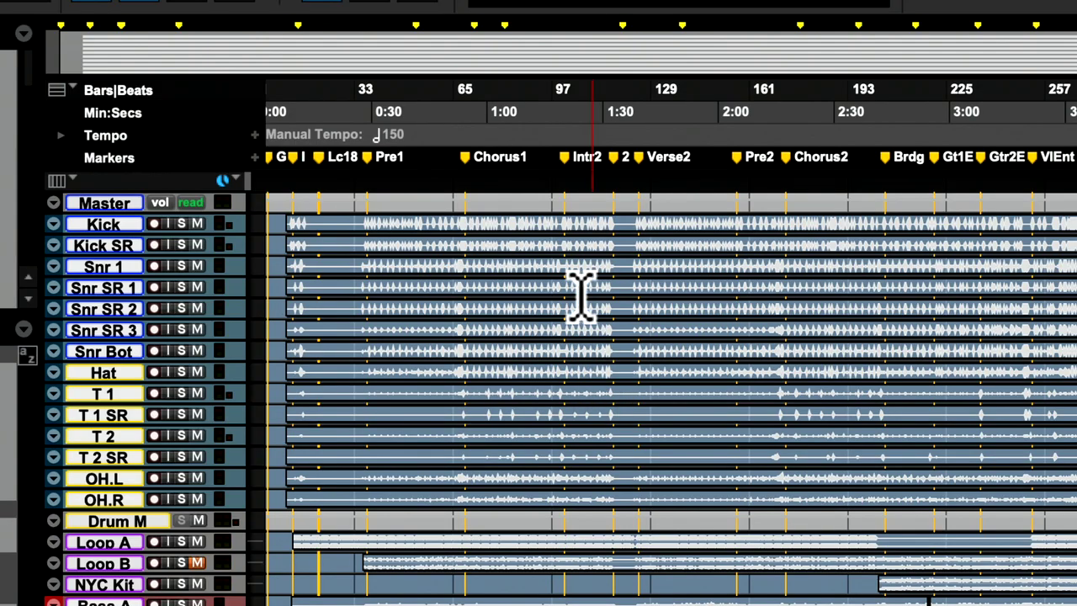
Examine the session's tracks in the Edit window and their inserts and sends across the Mix window
double_click(580, 295)
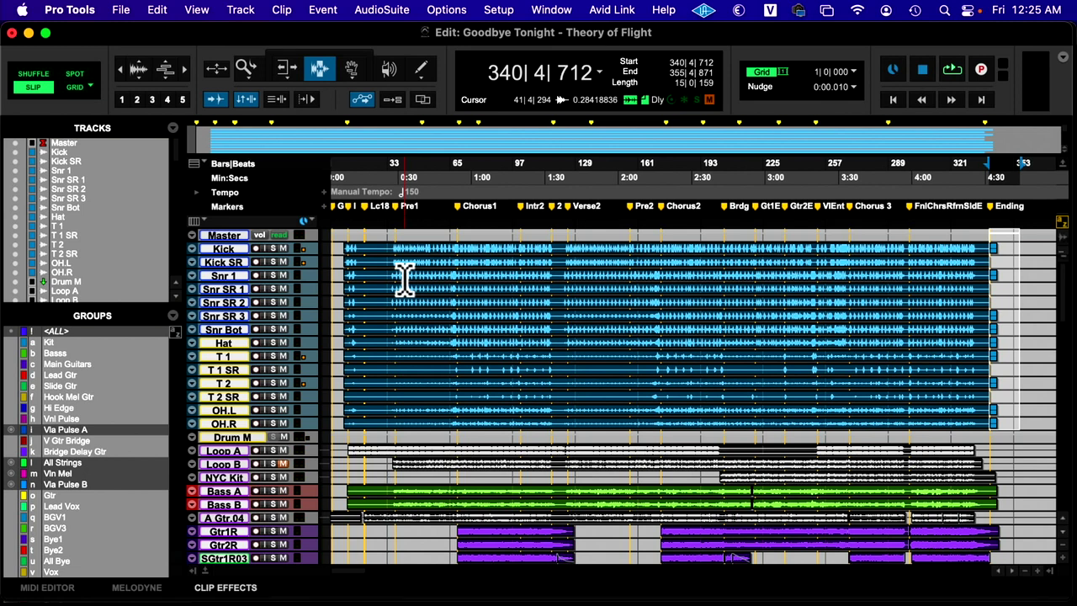
scroll(405, 274, "down", 5)
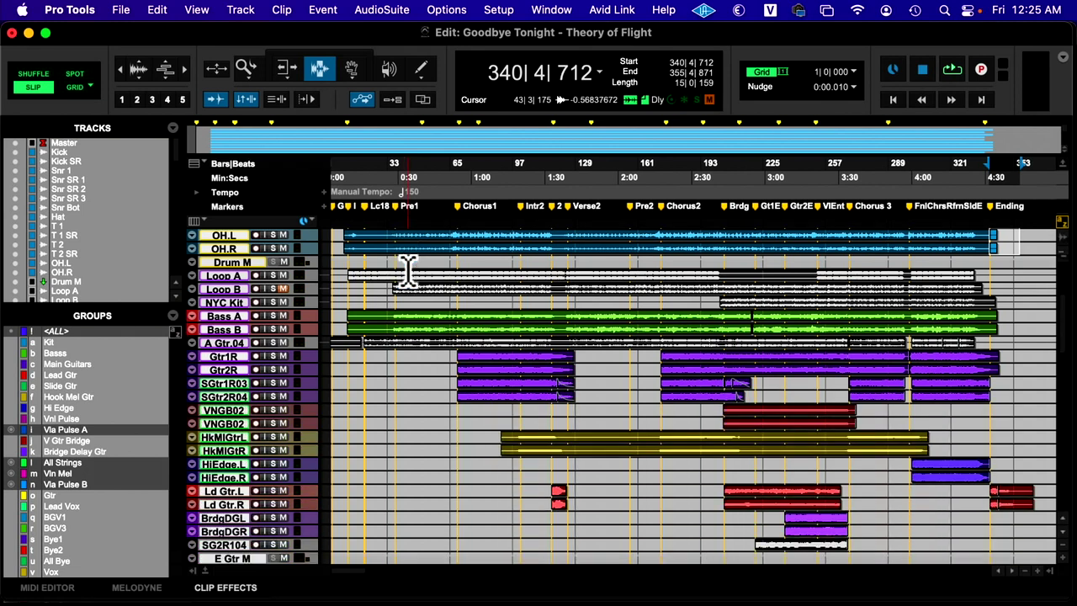
scroll(407, 271, "down", 4)
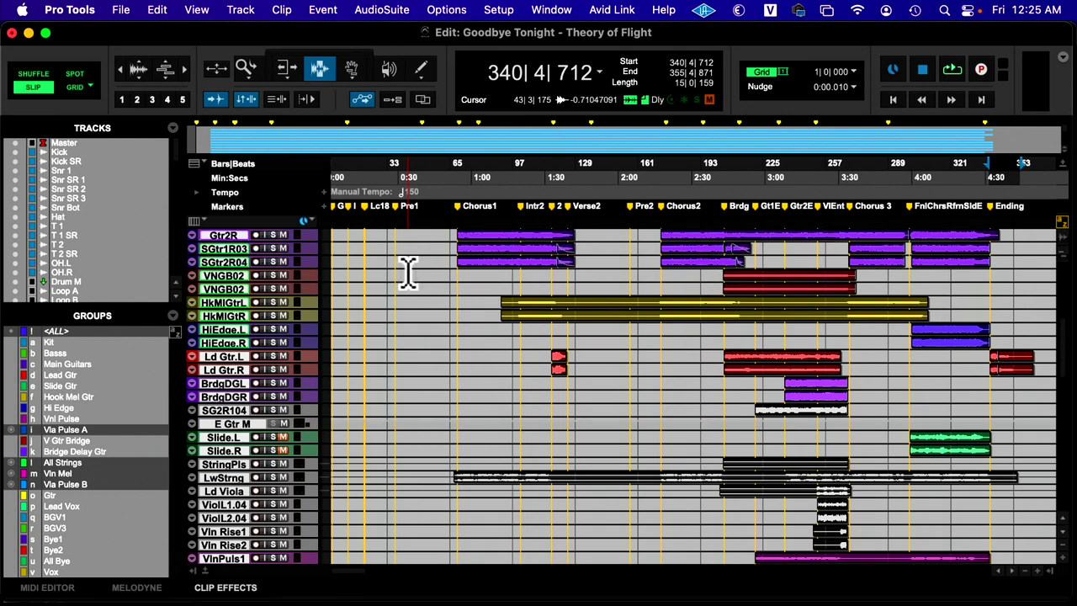
scroll(407, 271, "up", 9)
key("super+equal")
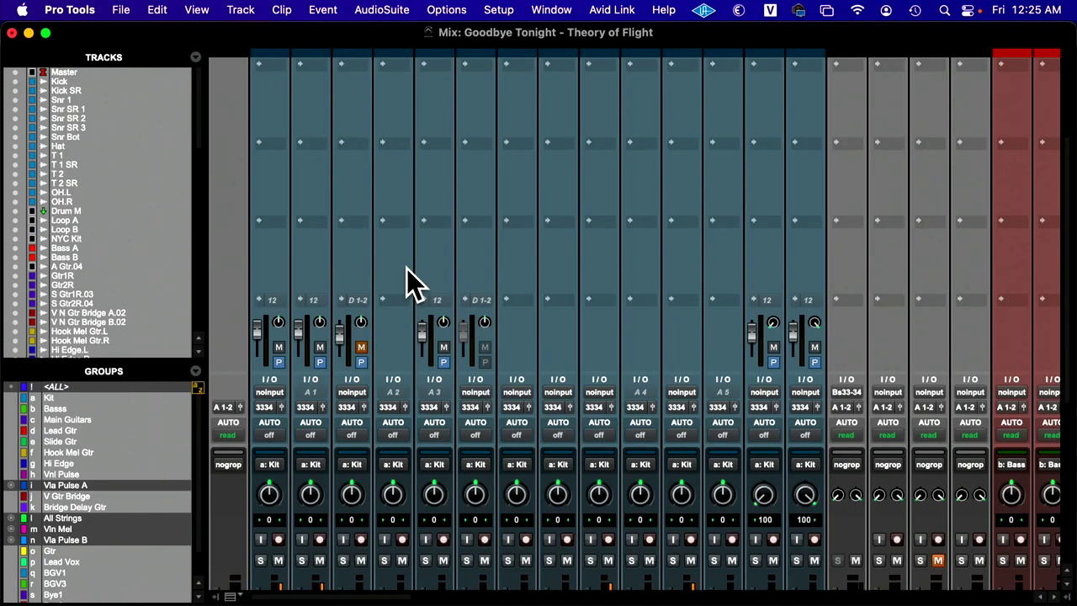
scroll(409, 261, "up", 5)
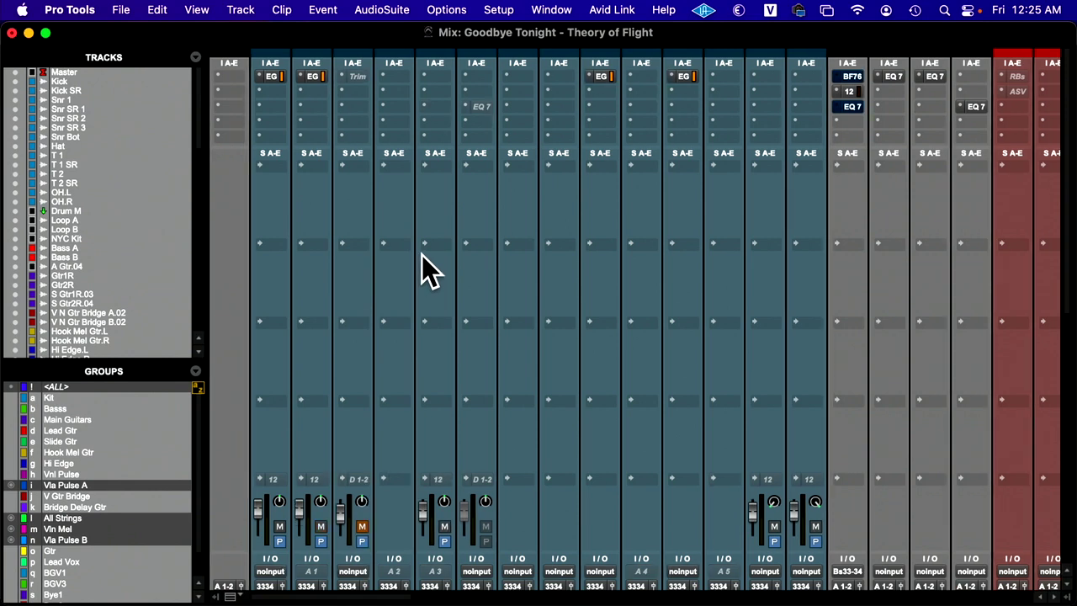
scroll(422, 255, "right", 10)
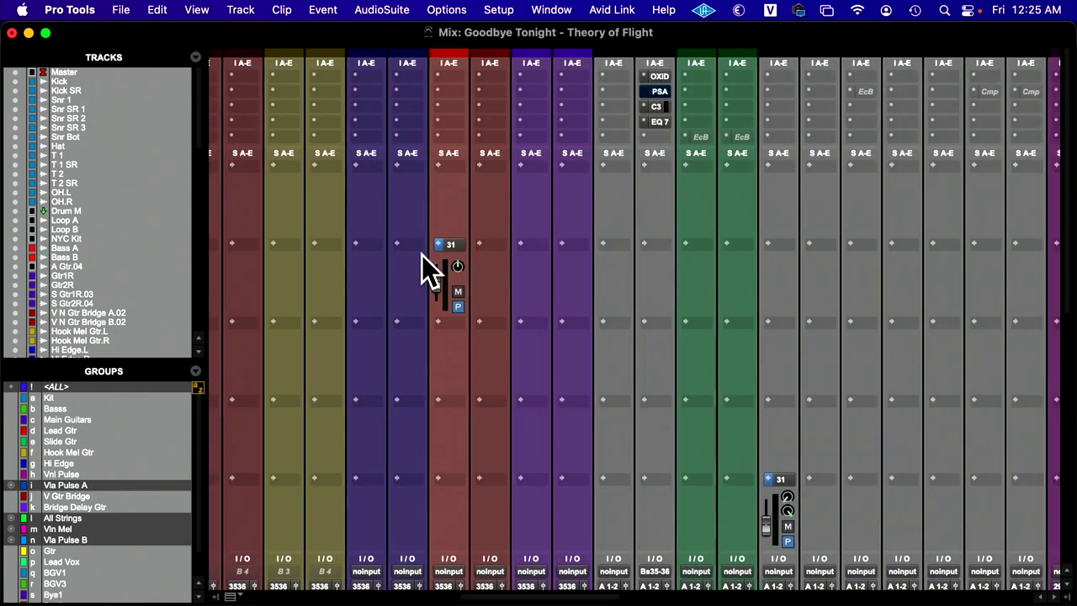
scroll(422, 255, "left", 15)
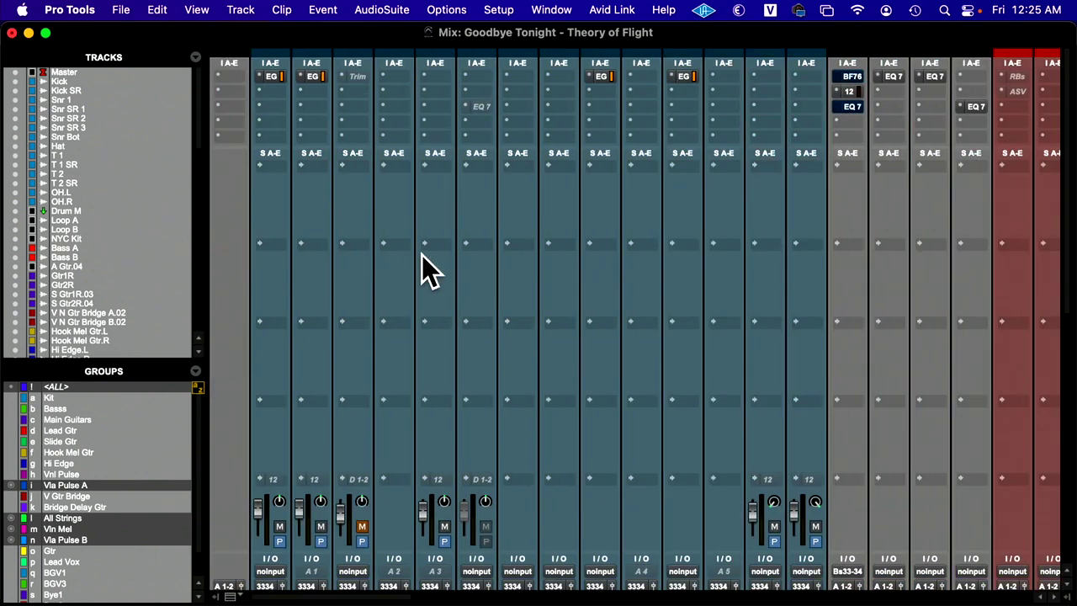
Switch to Word, read the checklist's "Save As" instructions, and return to Pro Tools
key("super+Tab")
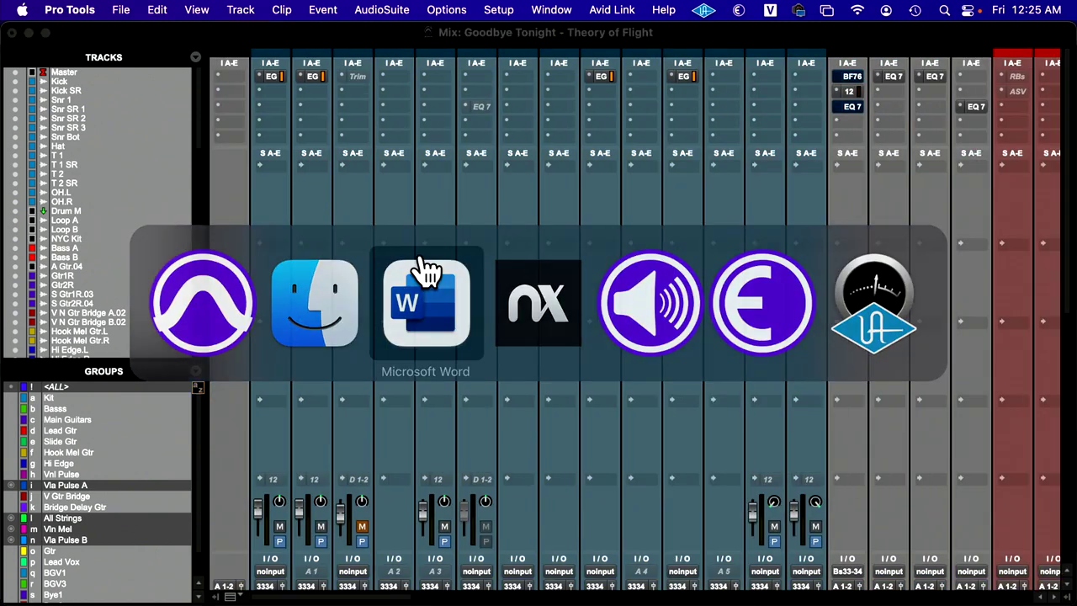
left_click(423, 269)
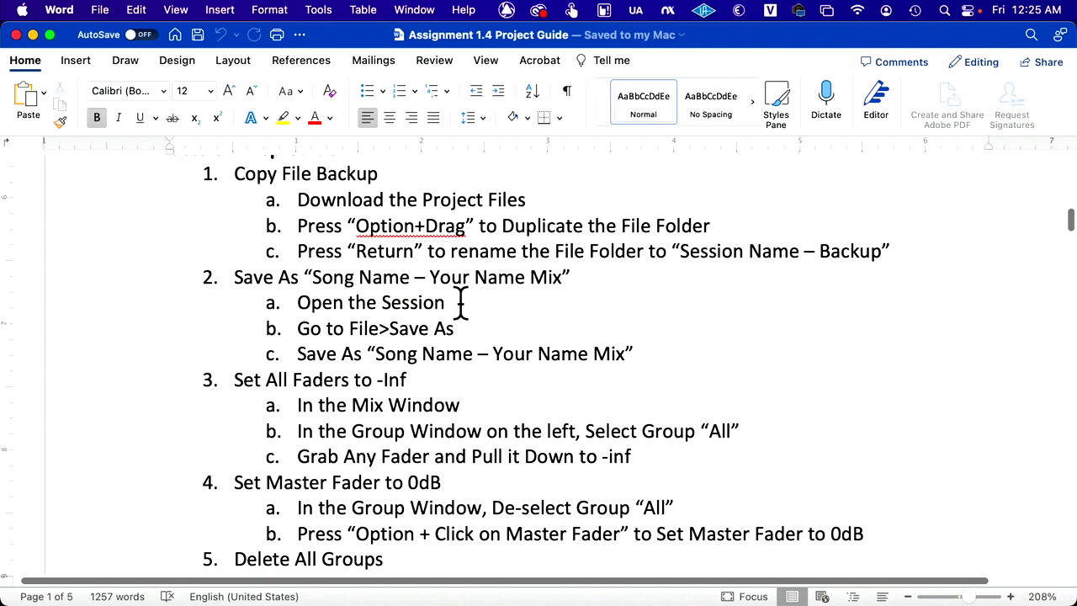
key("super+Tab")
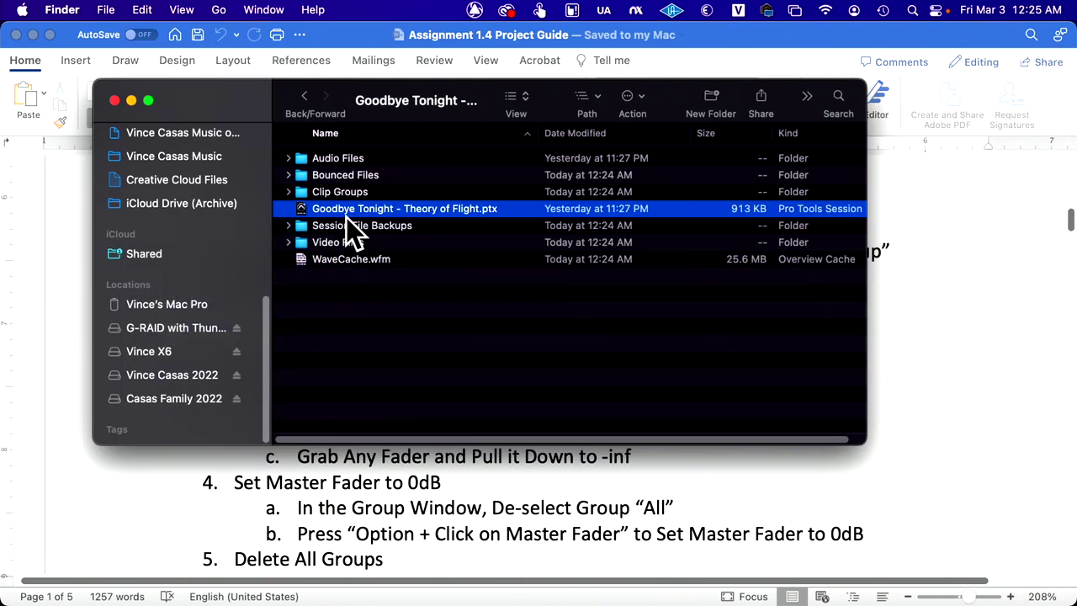
key("super+Tab")
key("super+Tab")
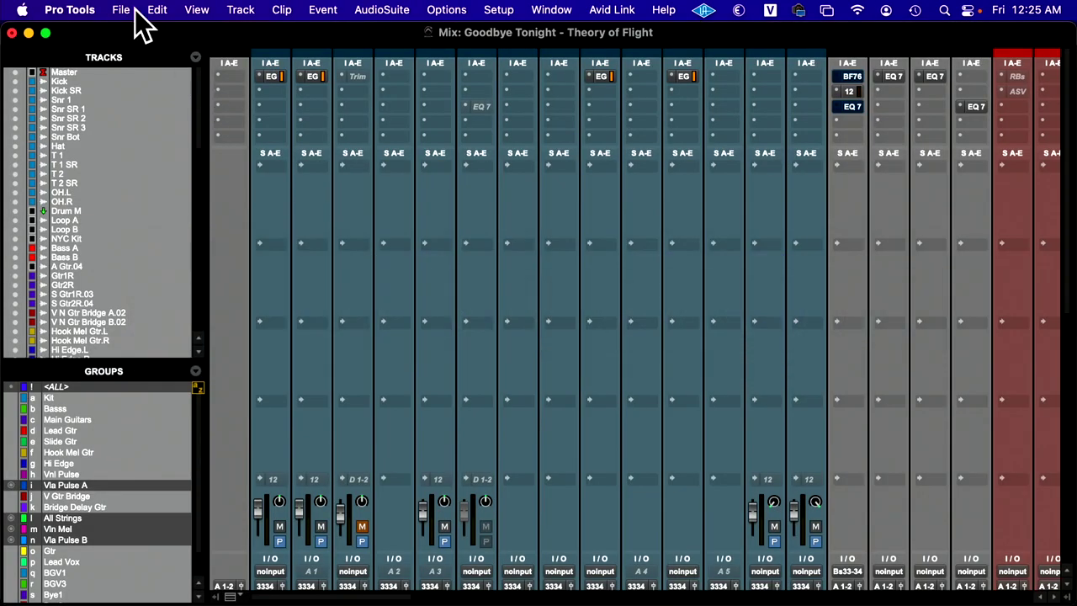
Save the session under a new name in the same folder: "Goodbye Tonight - Theory of Flight - ", the mixer's full name, and "Mix"
left_click(121, 9)
left_click(202, 174)
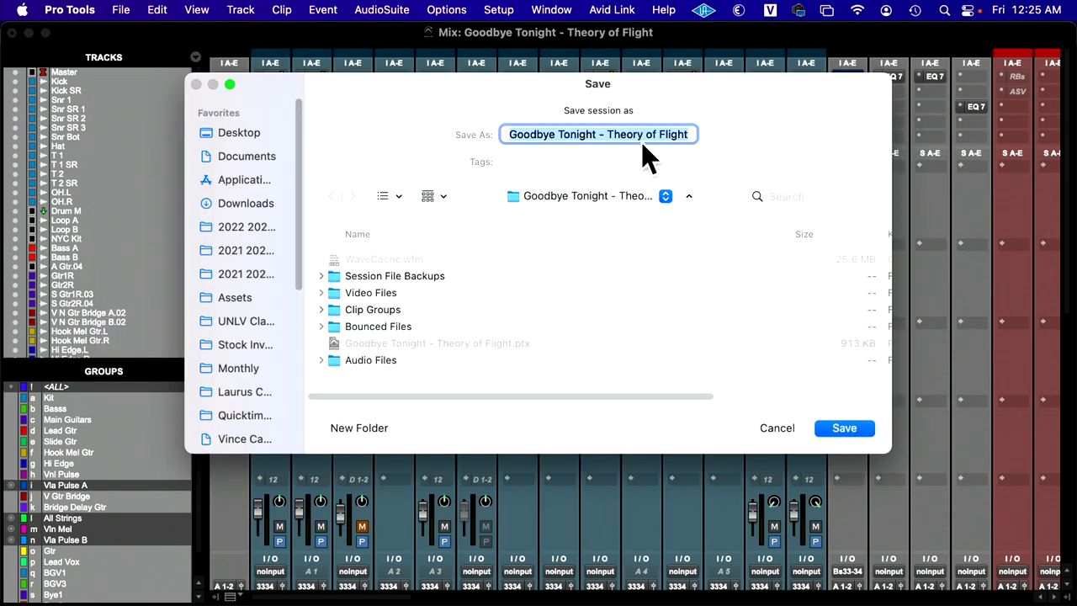
left_click(653, 137)
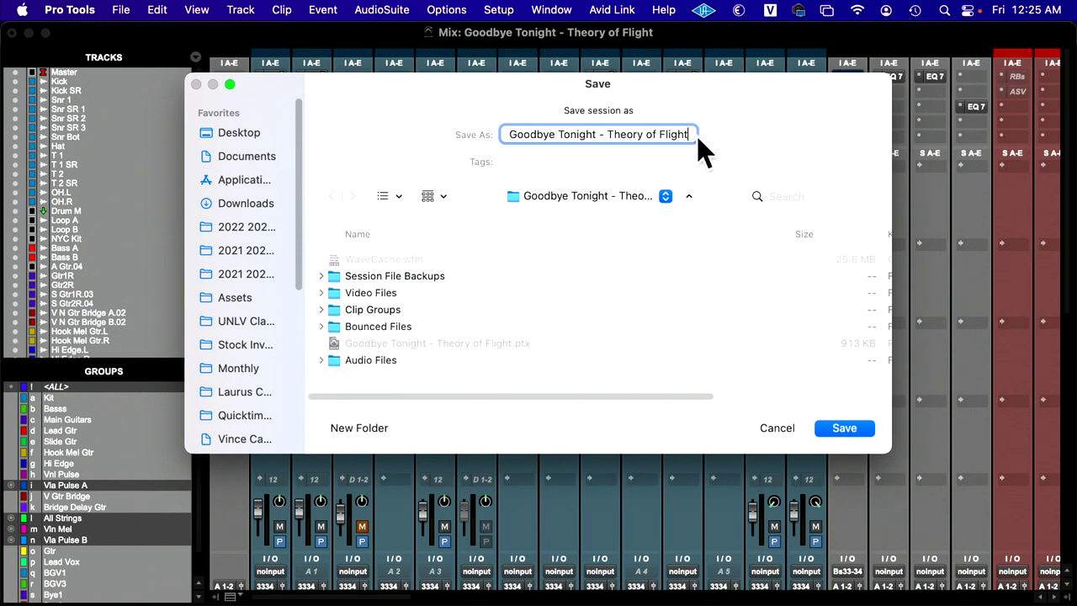
key("super+Tab")
key("super+Tab")
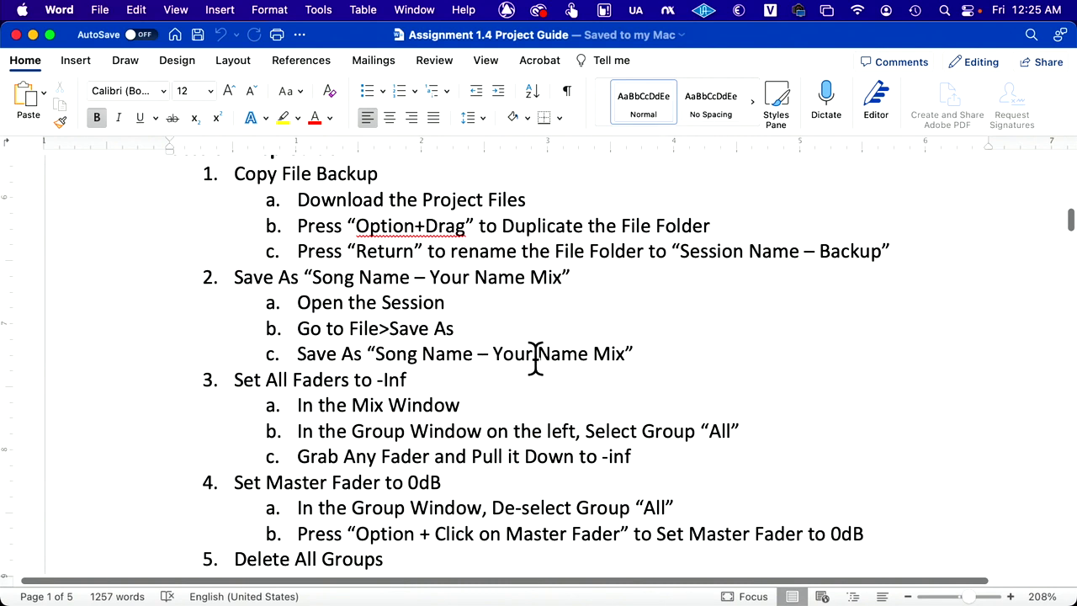
key("super+Tab")
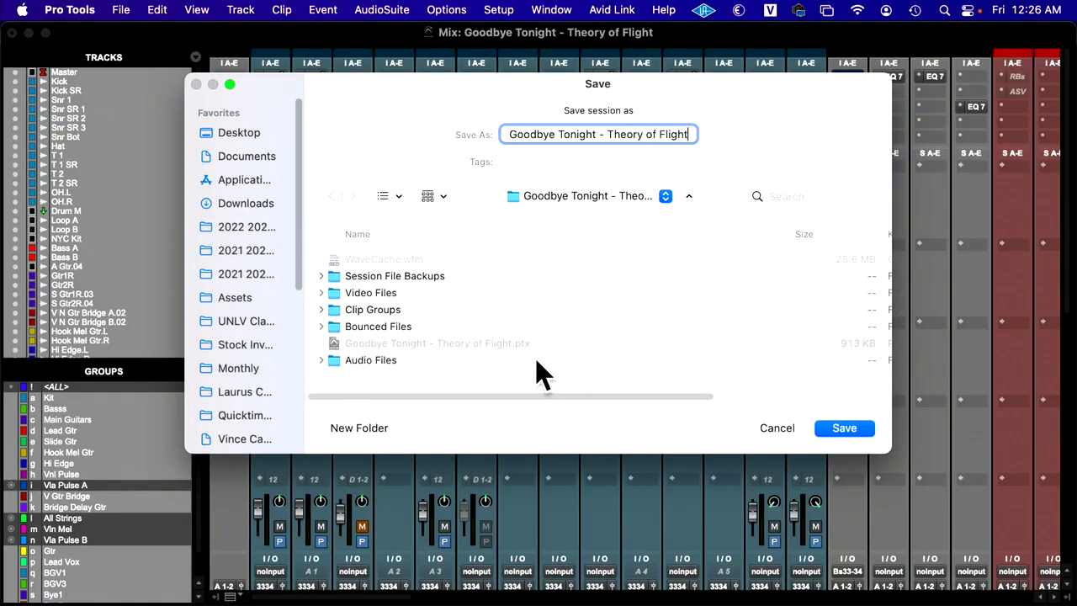
type("- ")
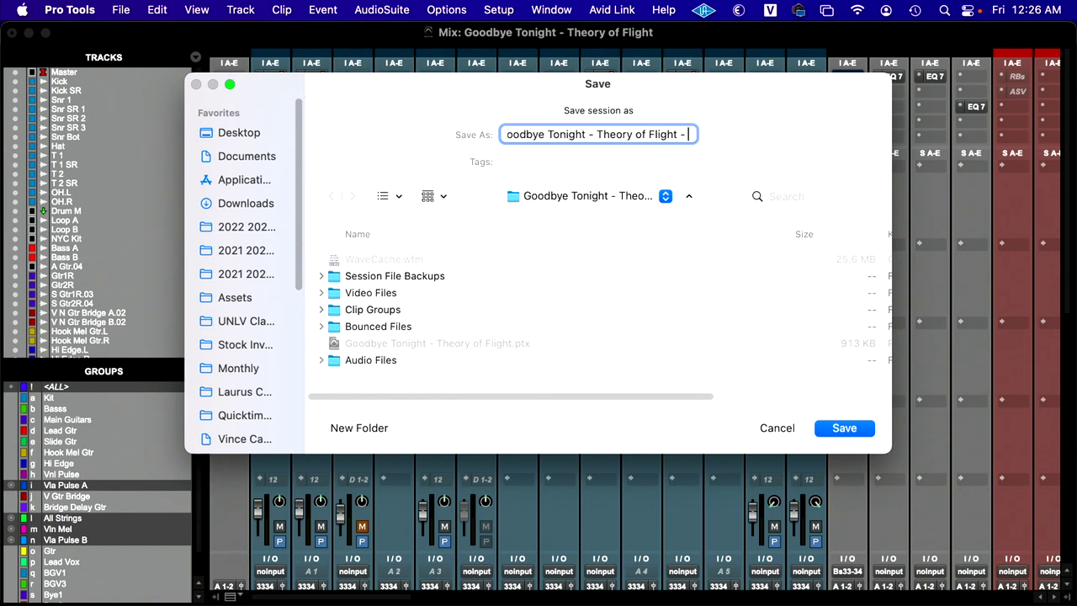
type("Vine")
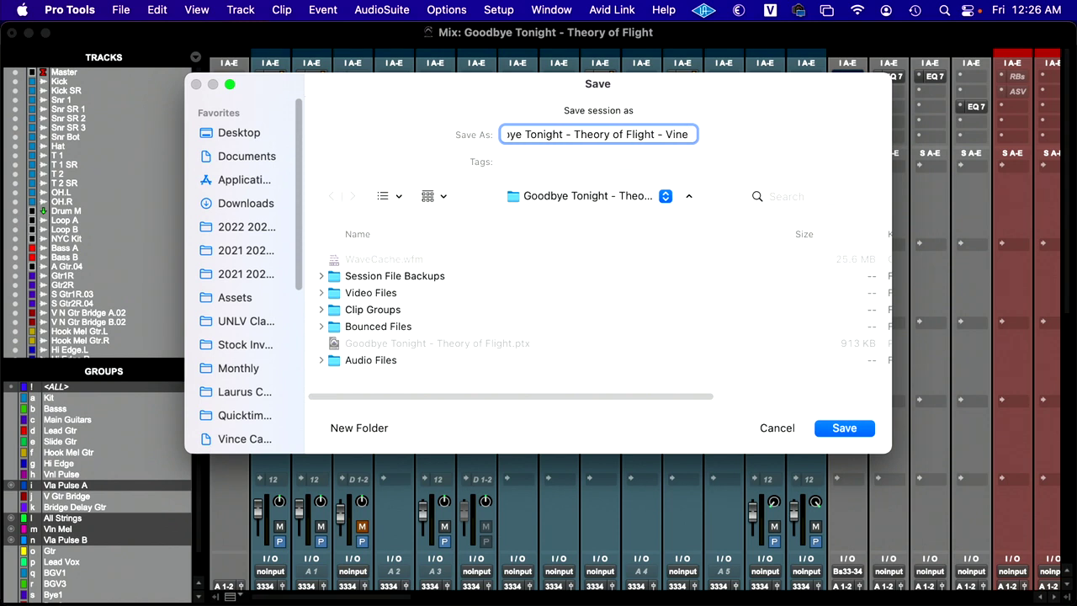
key("BackSpace")
type("ce")
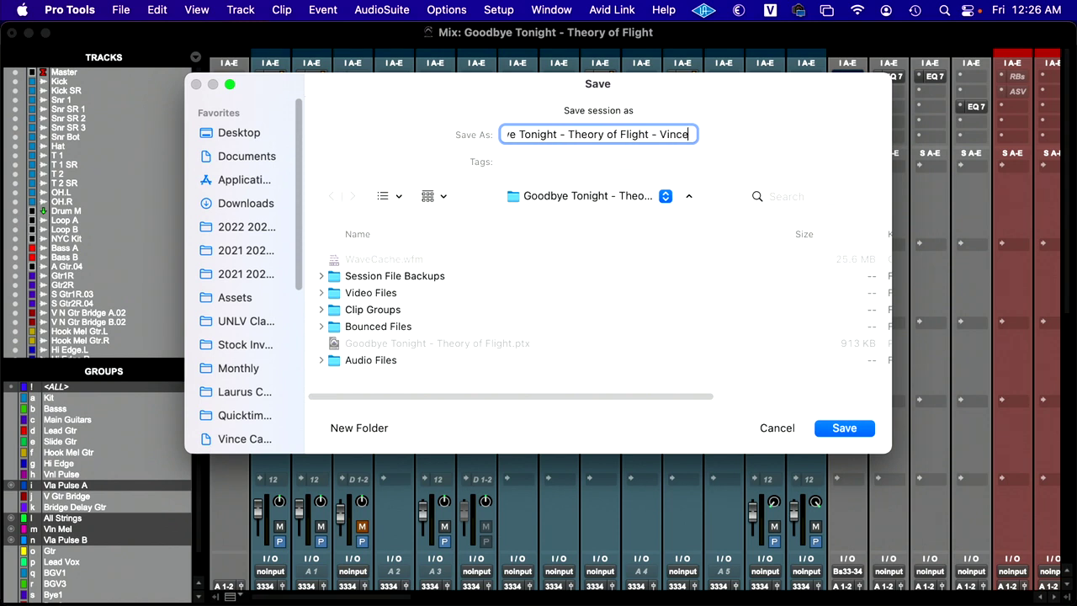
type(" Casas Mix")
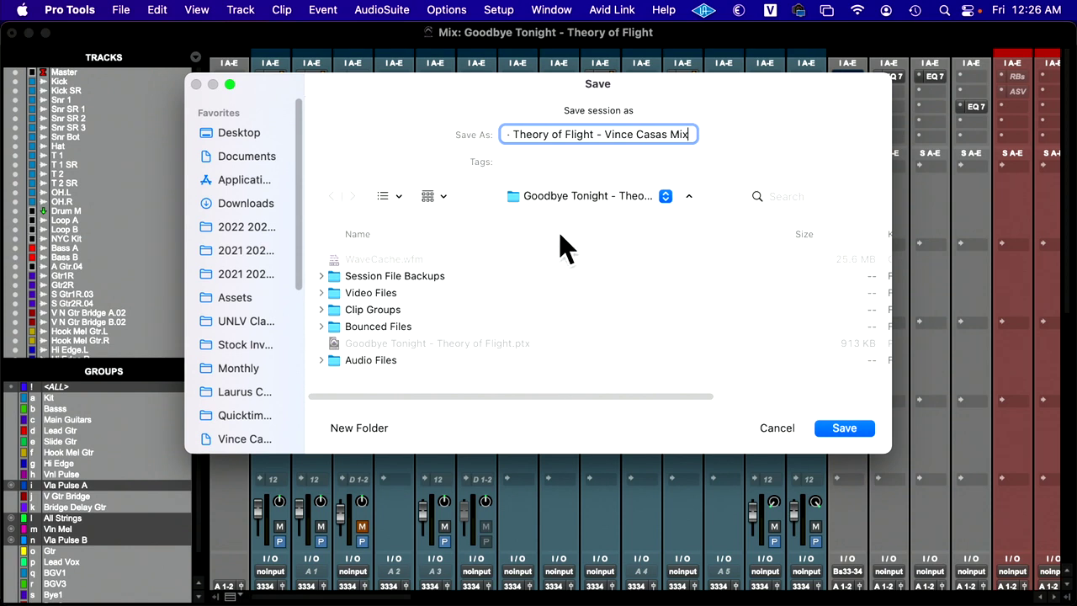
key("Return")
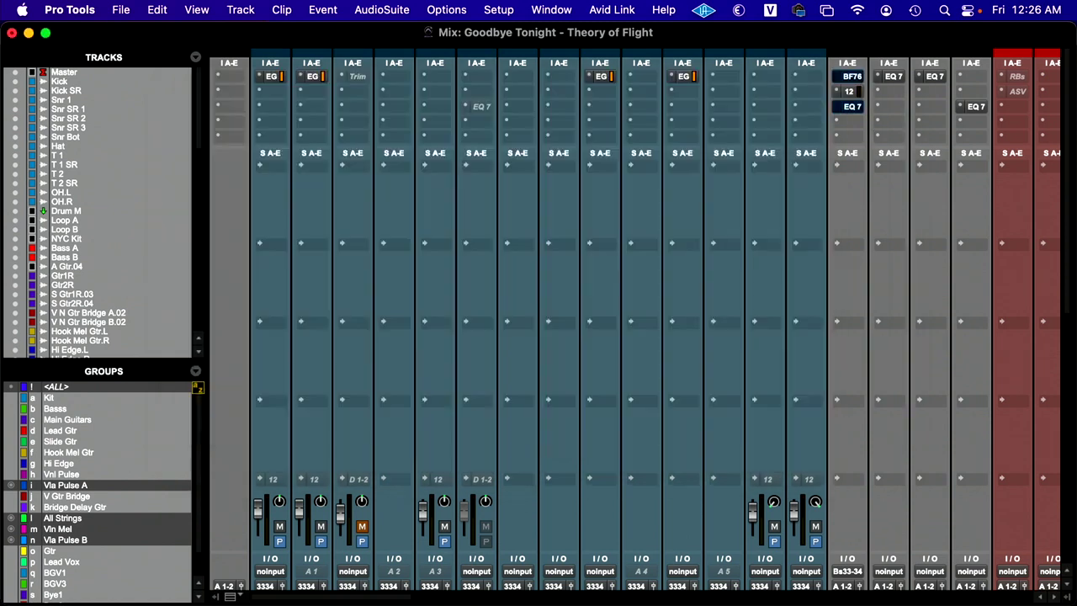
Check in Finder that the "Goodbye Tonight - Theory of Flight" folder holds the new mix session file, and return to Pro Tools
key("super+Tab")
key("super+Tab")
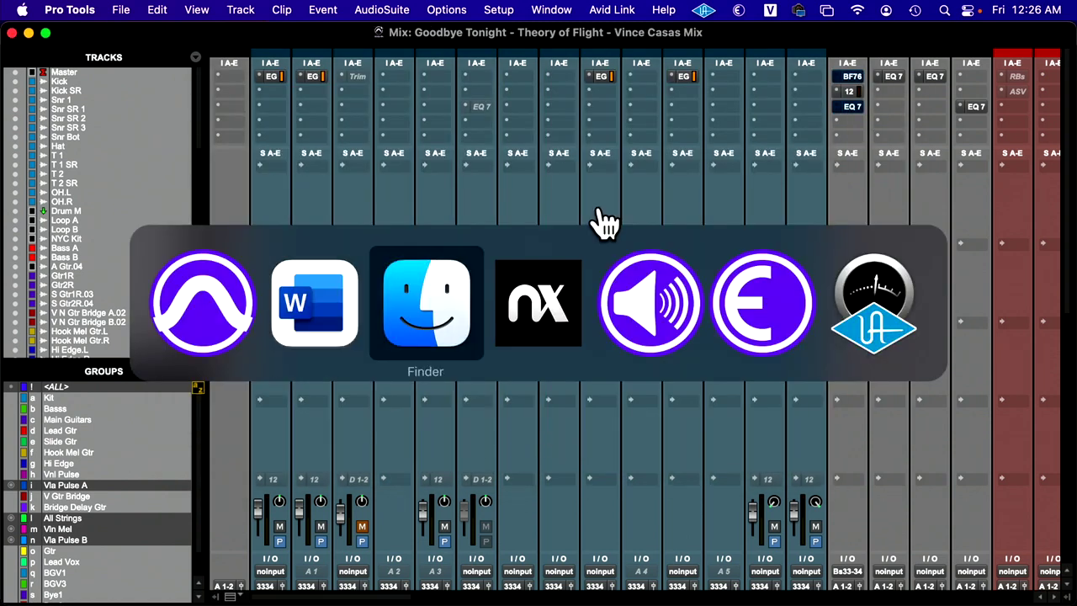
left_click(438, 330)
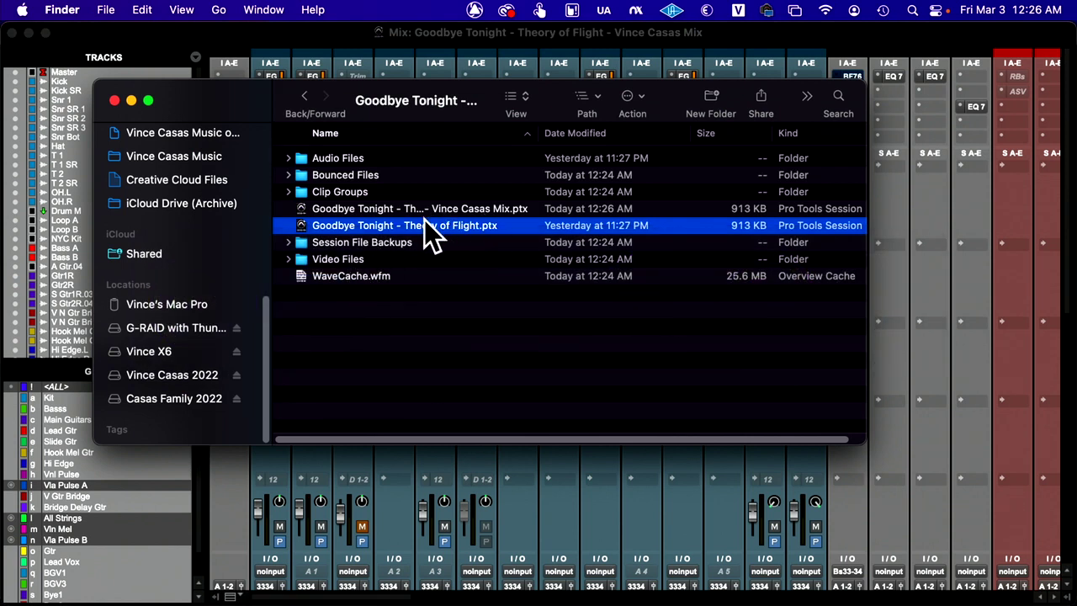
left_click(304, 98)
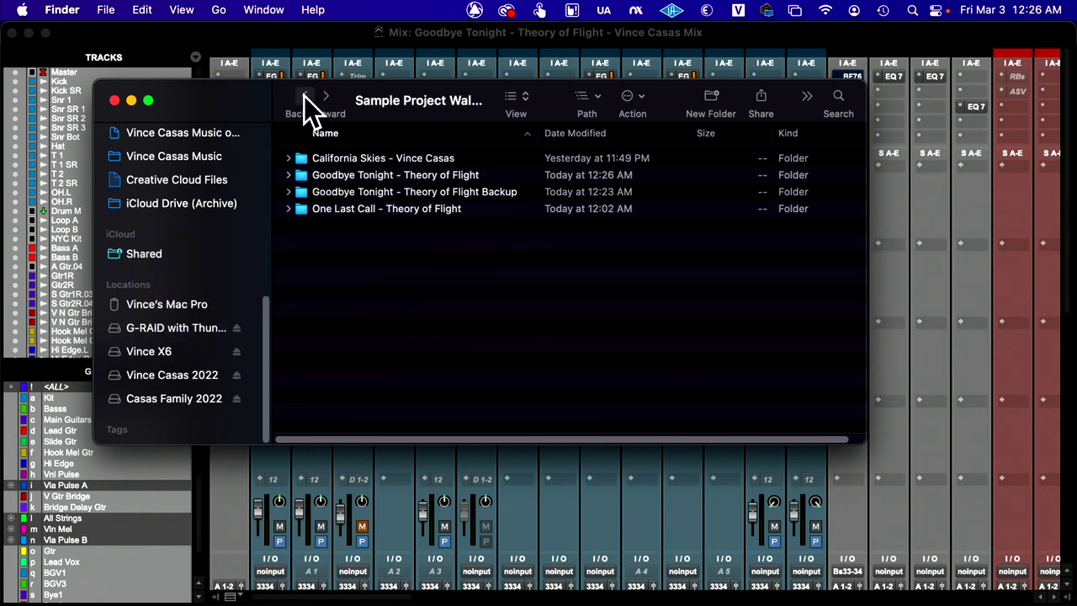
double_click(431, 179)
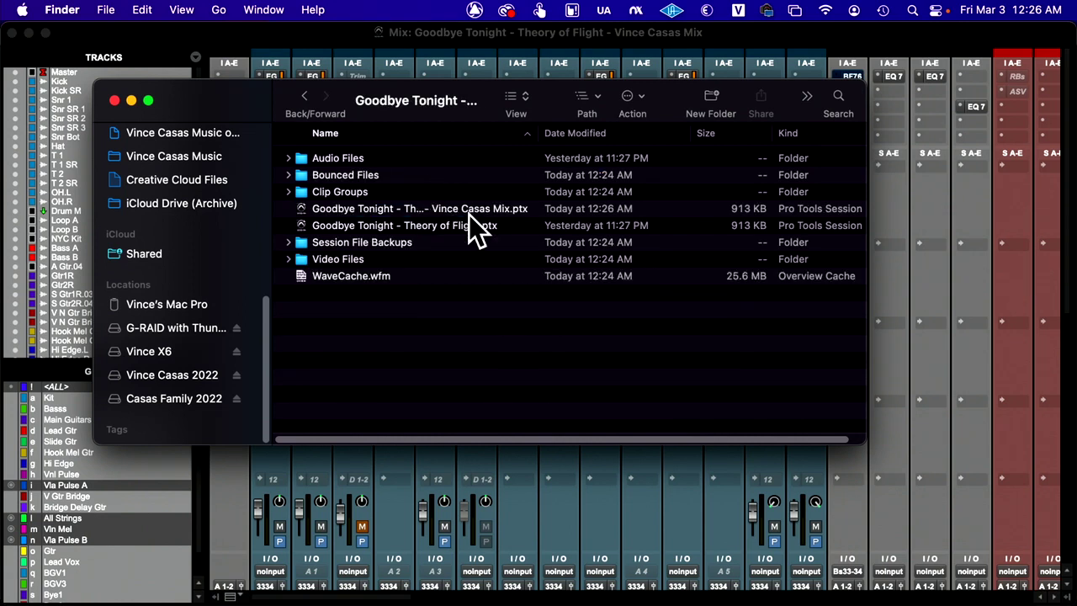
left_click_drag(545, 136, 505, 214)
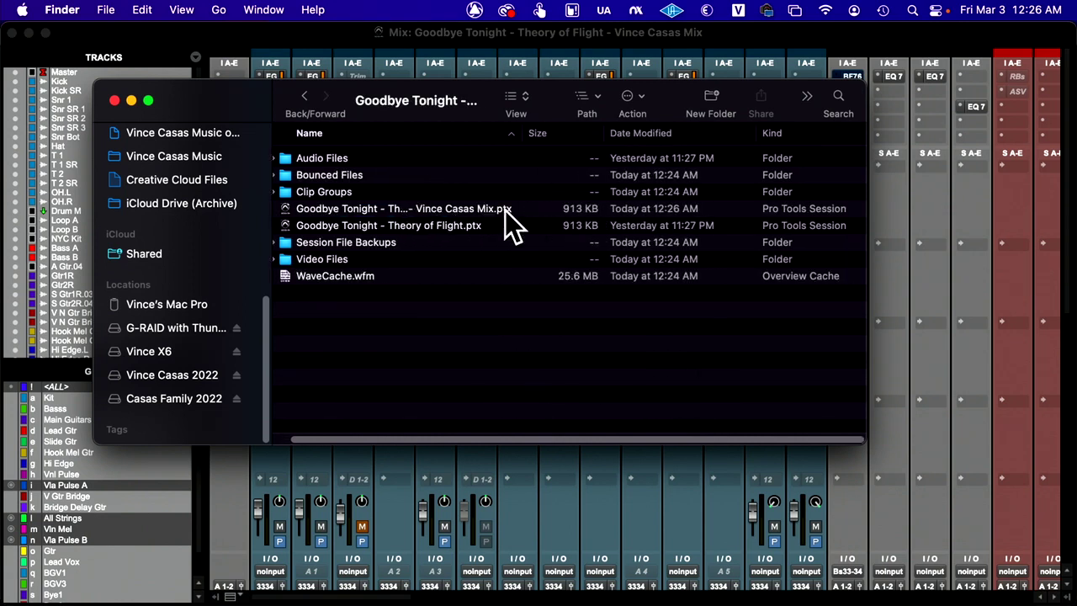
left_click(353, 37)
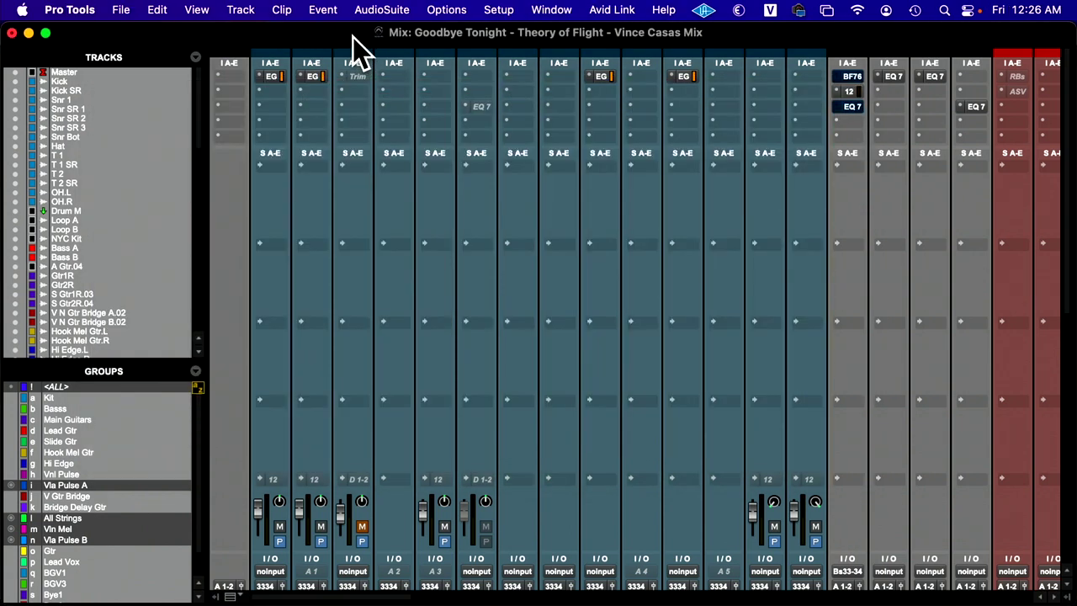
Read the checklist instructions in Word for the all-faders and master fader settings, and return to the faders in Pro Tools
key("super+Tab")
key("super+Tab")
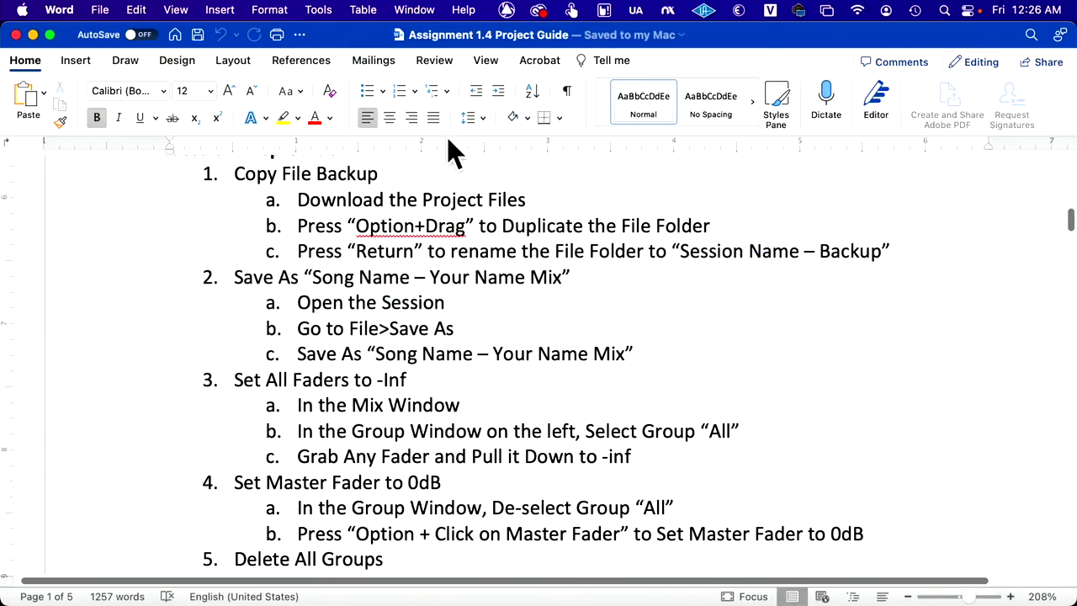
scroll(512, 320, "down", 2)
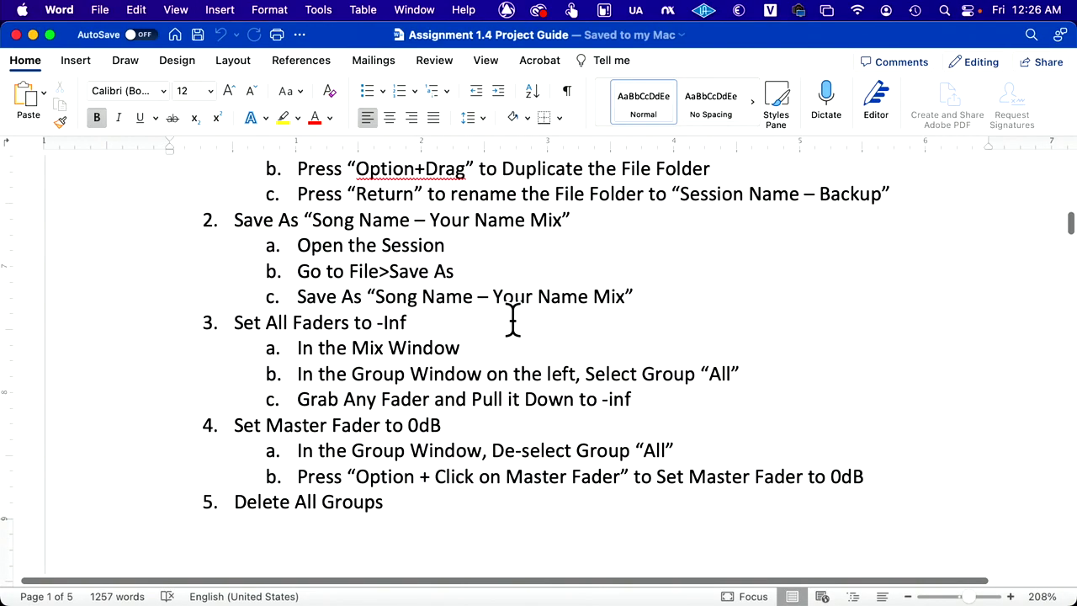
scroll(511, 319, "down", 1)
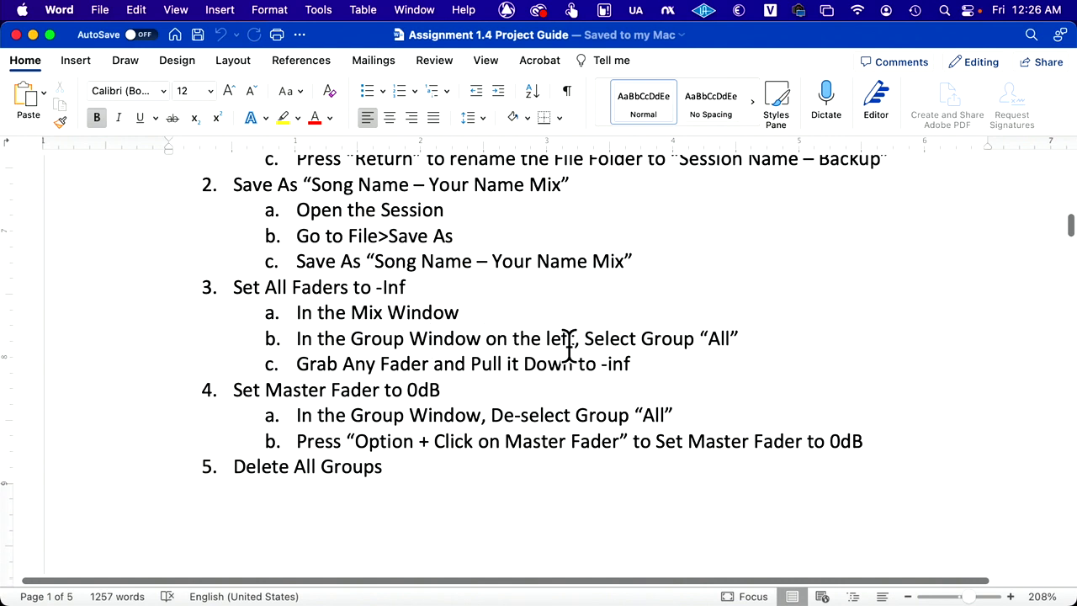
key("super+Tab")
left_click(344, 323)
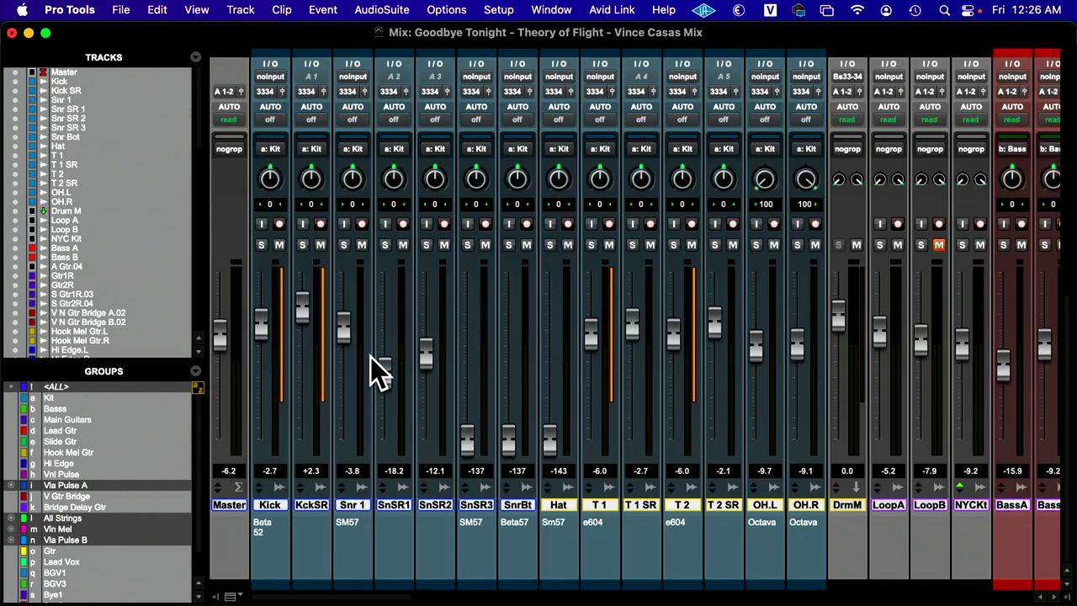
Alternate between the Mix and Edit windows, ending with the Mix window in front
key("super+equal")
key("super+equal")
key("super+equal")
key("super+equal")
key("super+equal")
key("super+equal")
key("super+equal")
key("super+equal")
key("super+equal")
left_click(556, 11)
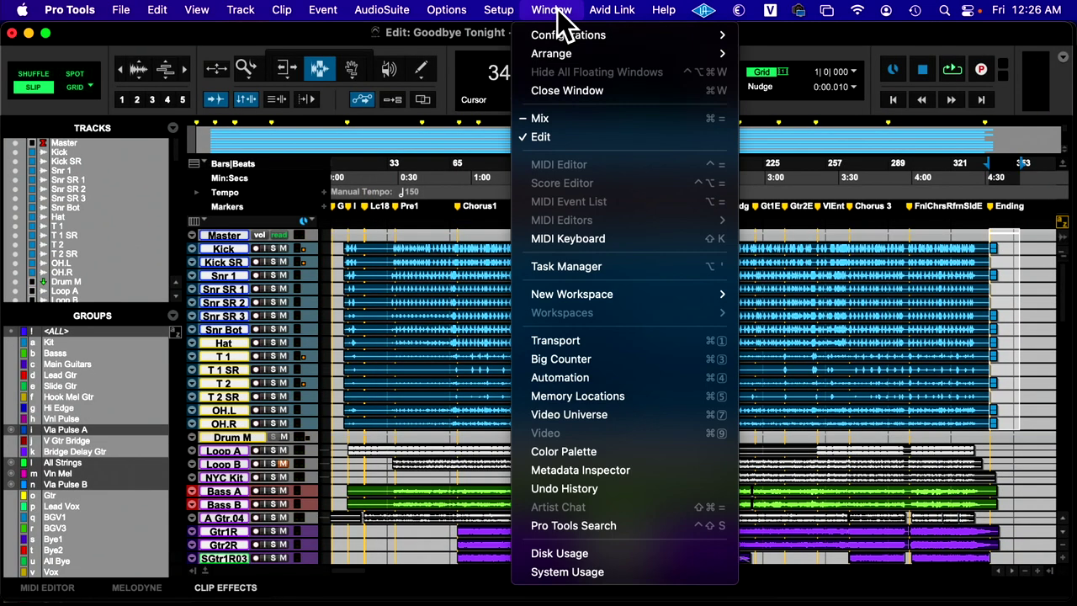
left_click(553, 120)
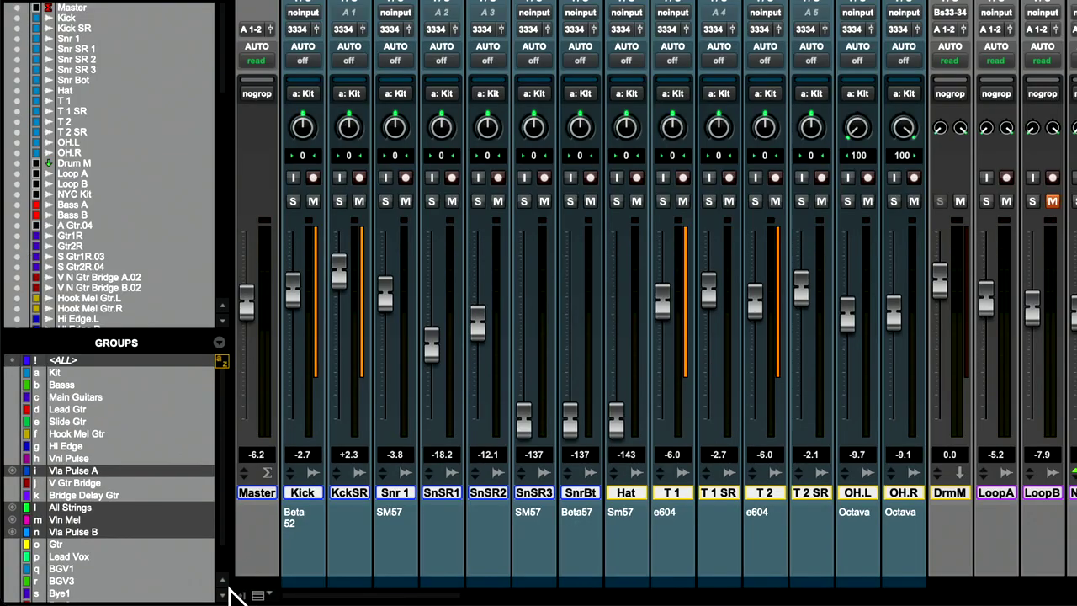
Hide and reshow the Mix window's Tracks and Groups lists, and switch back to the checklist in Word
left_click(244, 597)
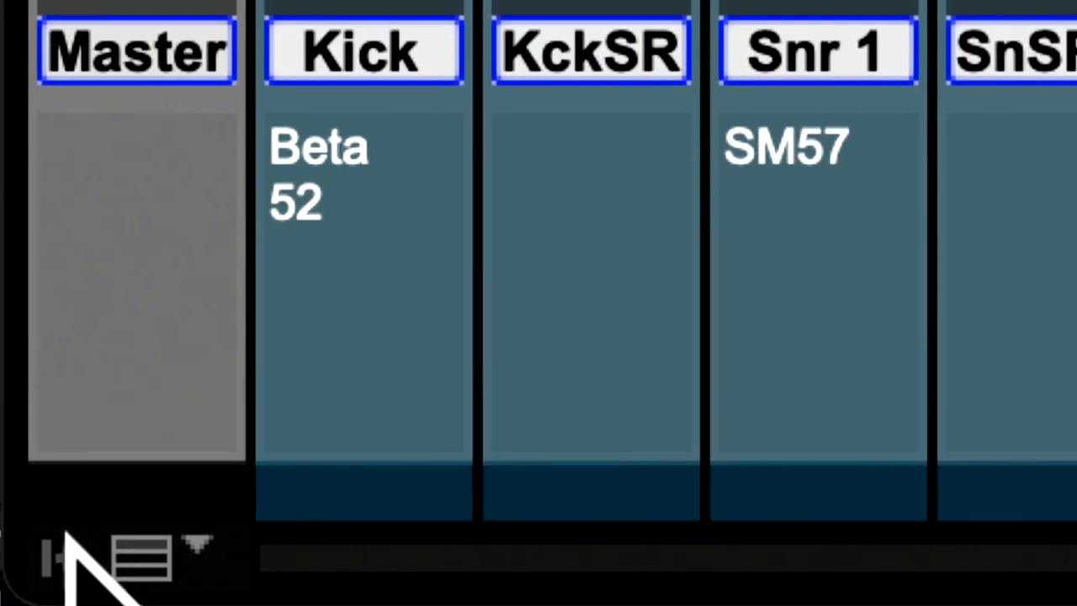
left_click(67, 547)
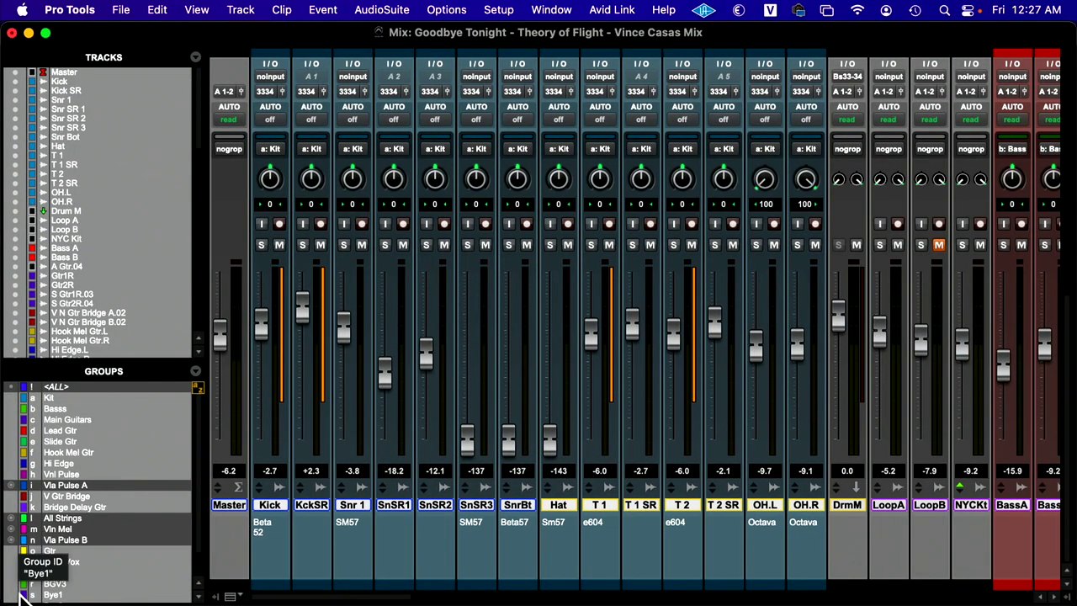
key("super+Tab")
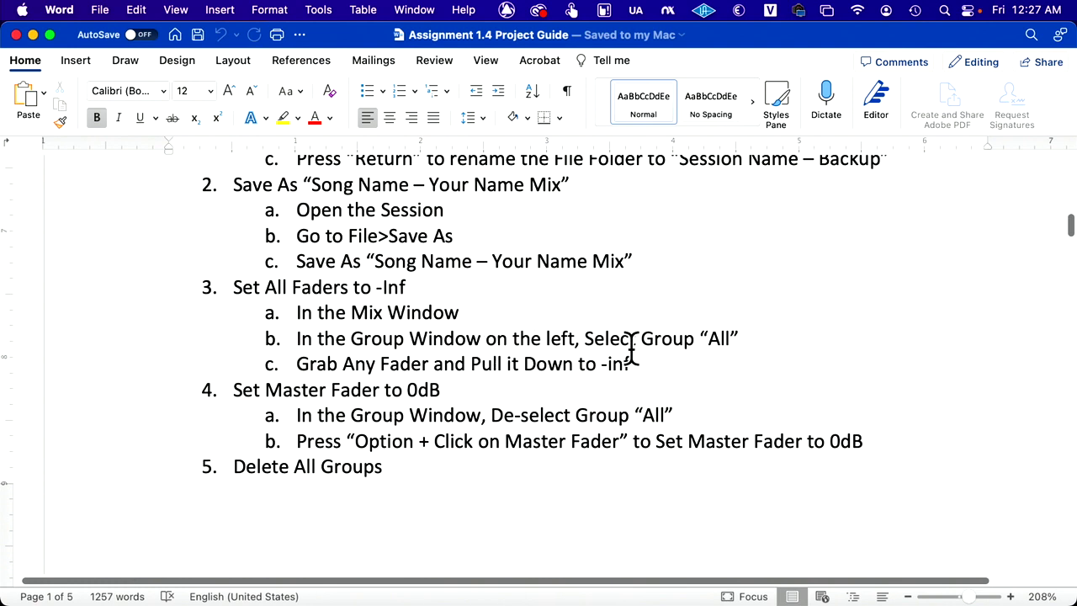
Switch to Pro Tools and lower all faders together to -inf using the Kick track's fader with the All group active
key("super+Tab")
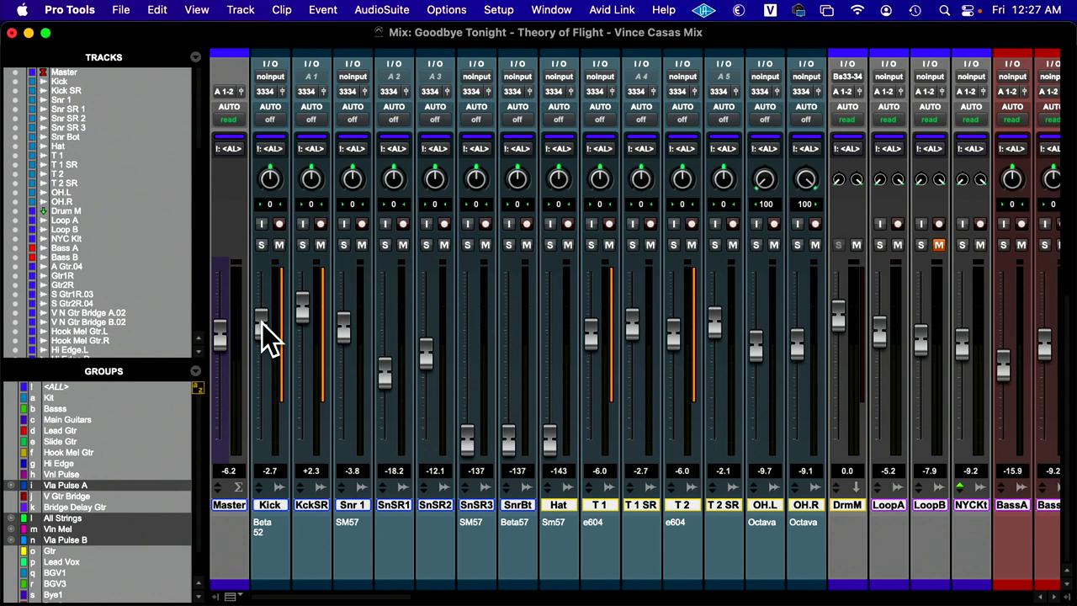
left_click_drag(267, 336, 269, 432)
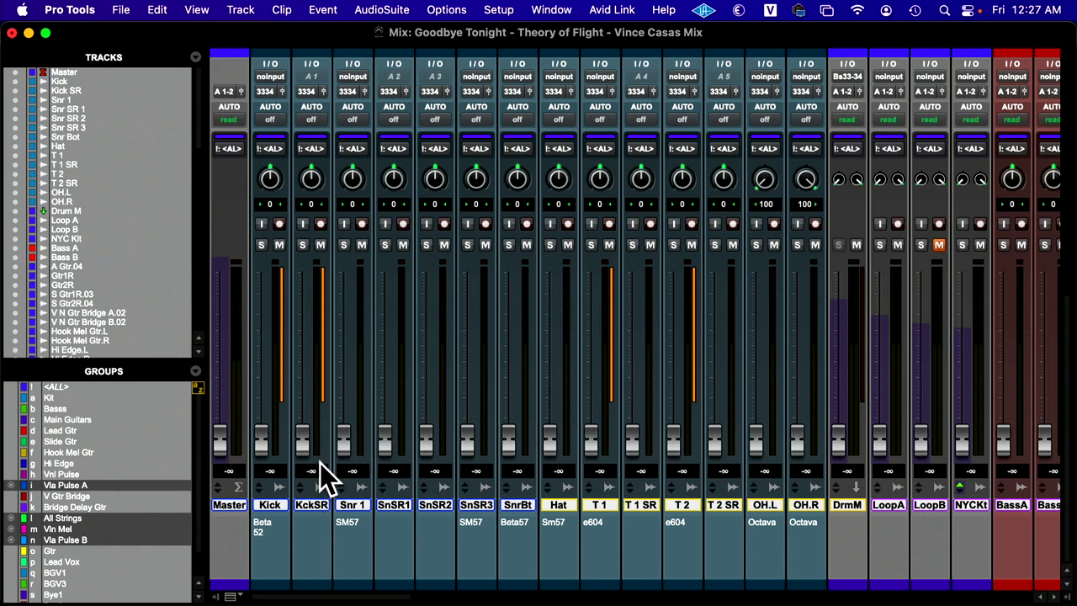
scroll(322, 473, "right", 15)
scroll(362, 474, "right", 10)
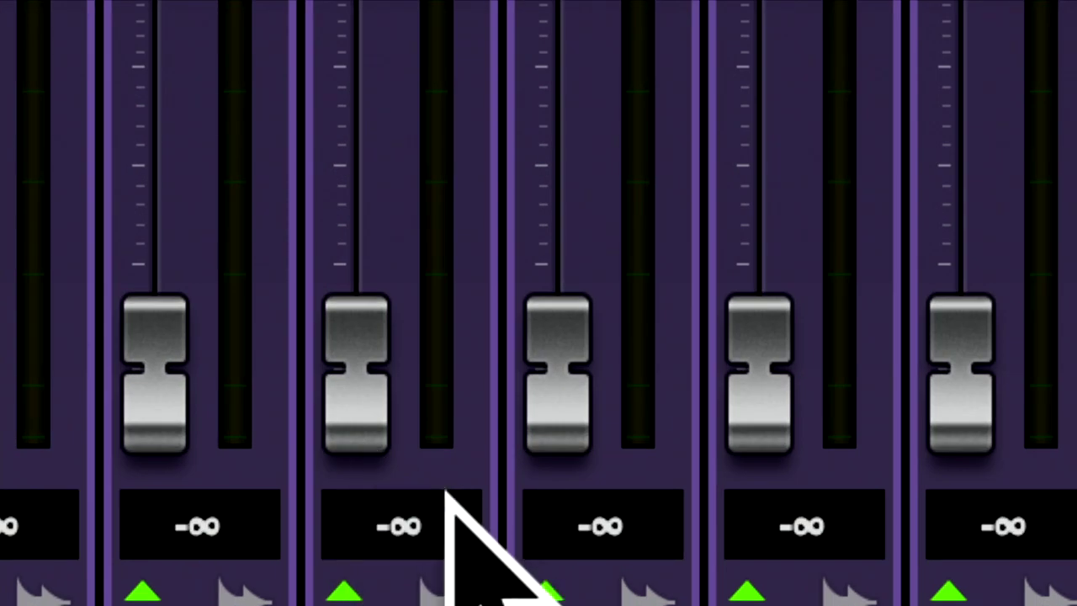
left_click_drag(385, 434, 373, 456)
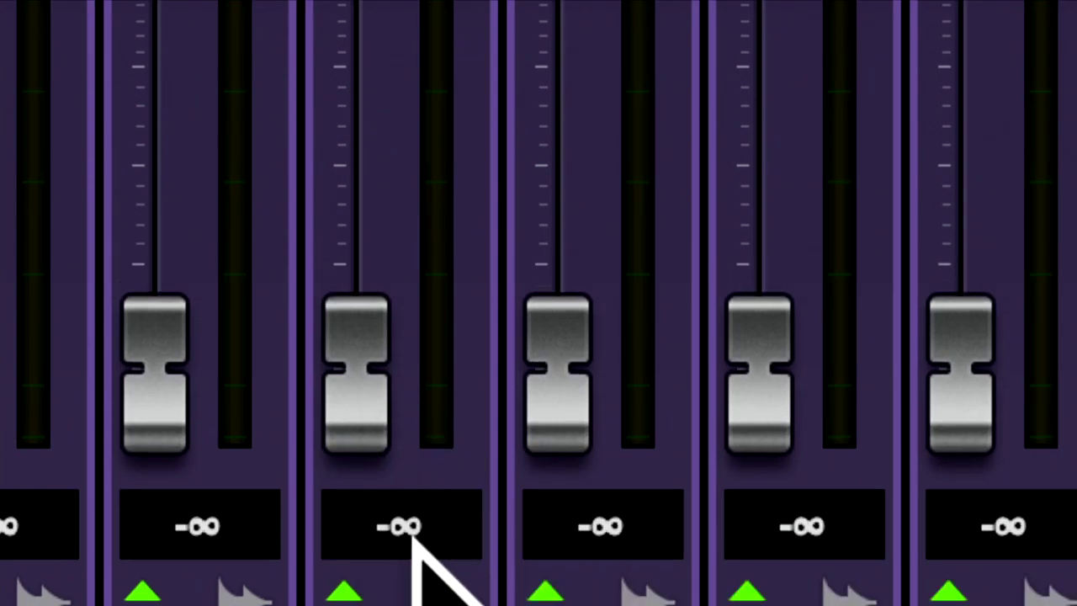
Examine the fader levels across all tracks in the Mix window, up to the last channel and back to Master
scroll(412, 536, "right", 10)
scroll(415, 536, "left", 8)
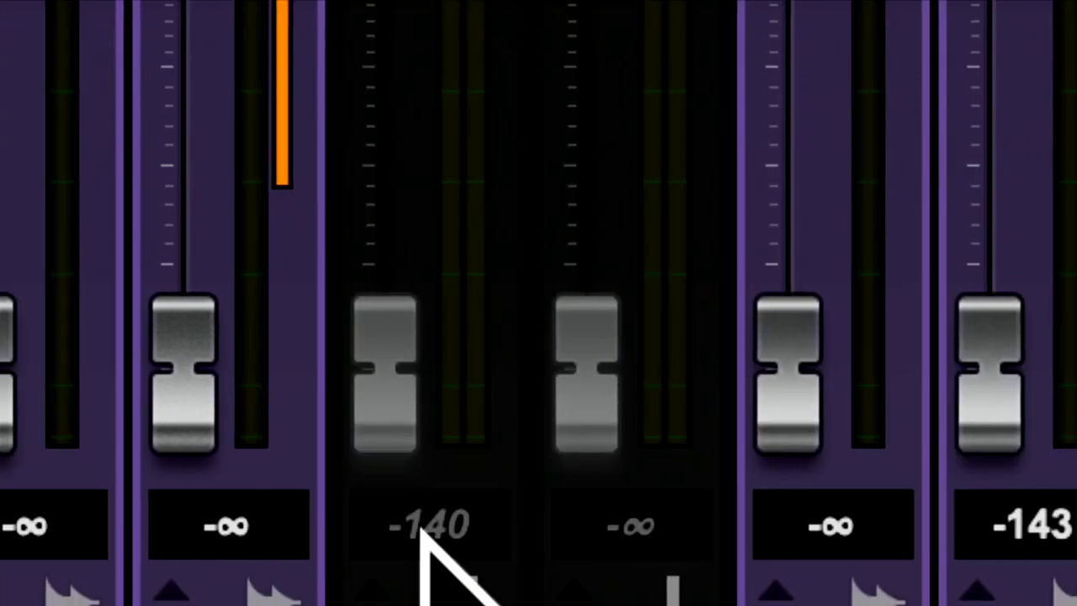
scroll(417, 535, "right", 8)
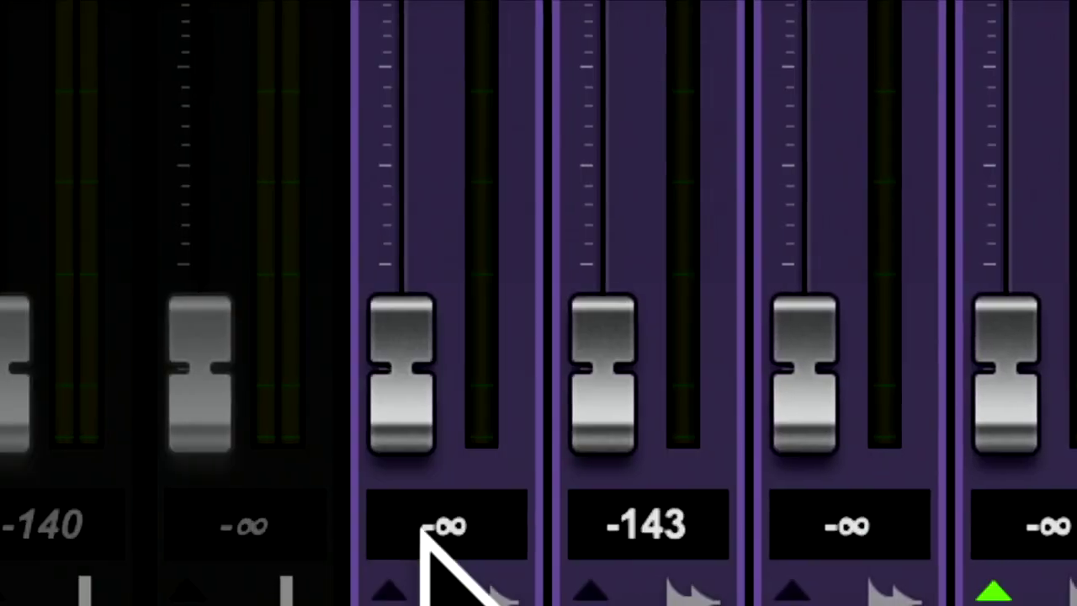
scroll(429, 555, "left", 6)
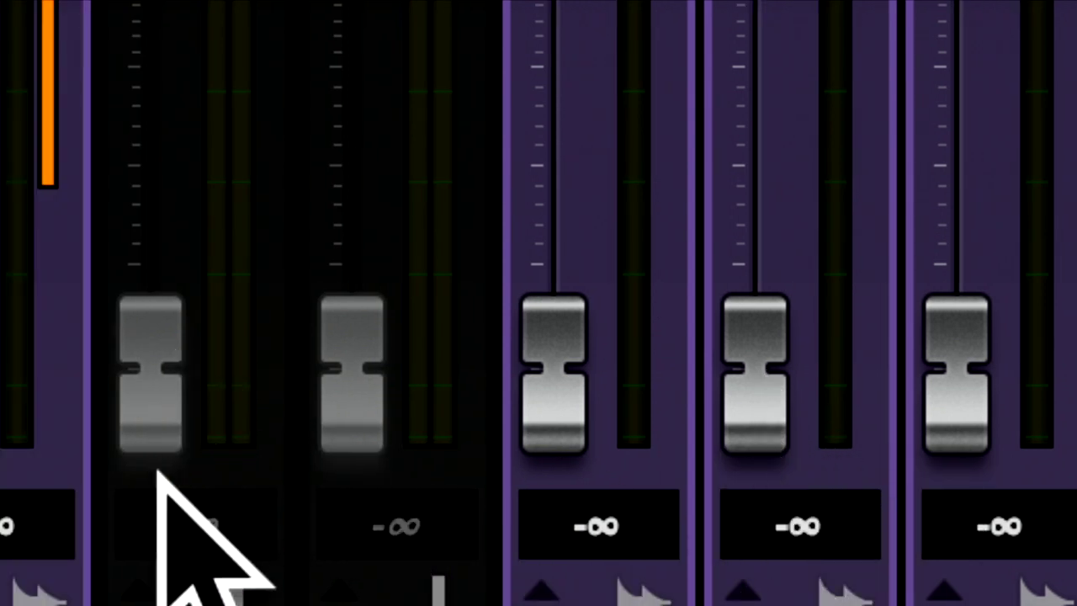
scroll(529, 392, "right", 8)
scroll(529, 392, "right", 8)
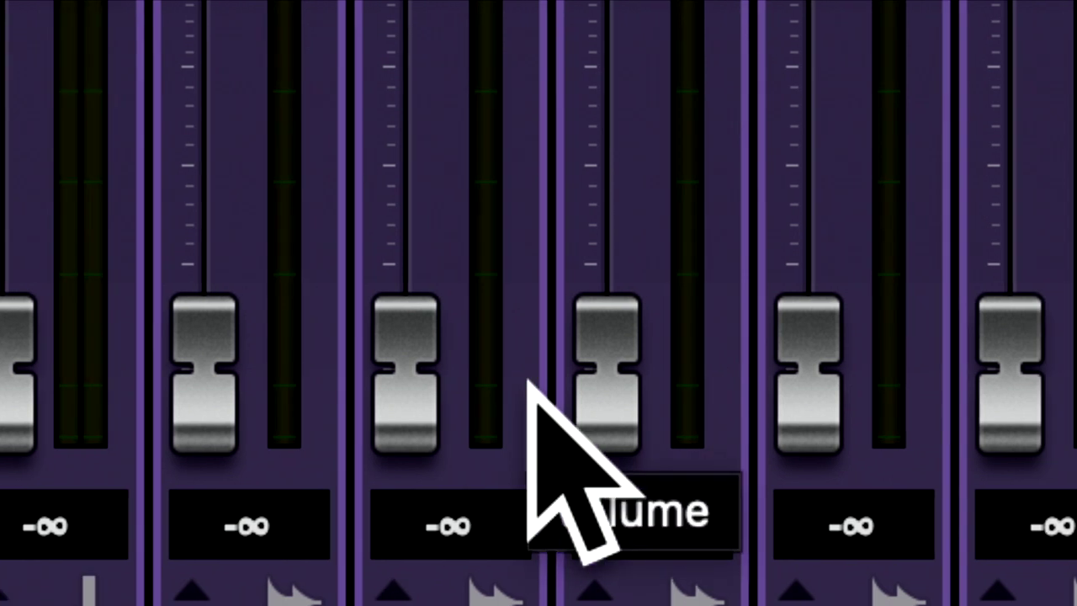
scroll(531, 385, "right", 3)
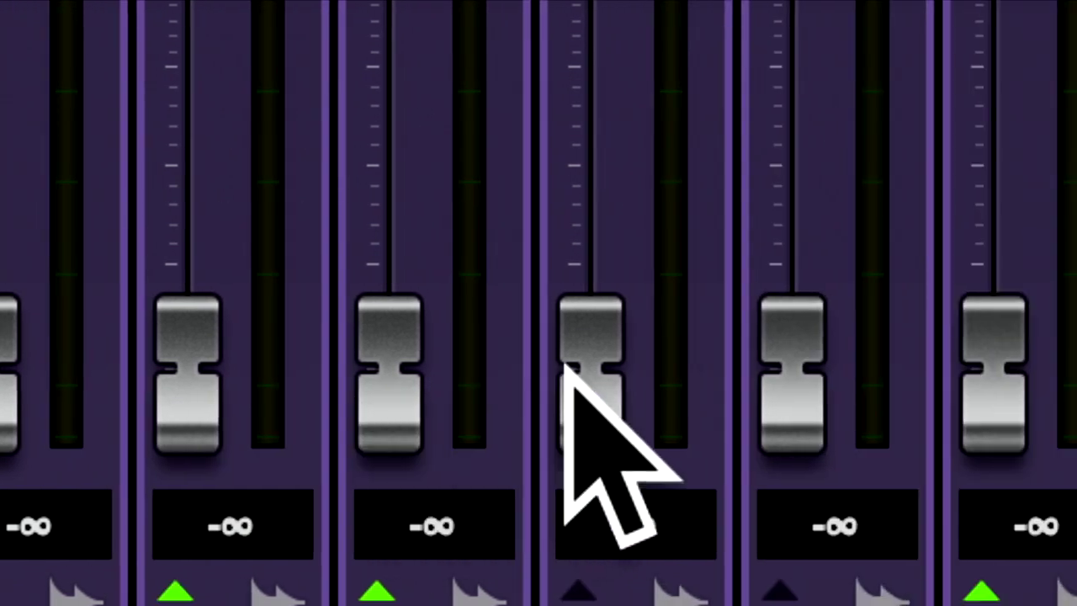
scroll(565, 368, "right", 5)
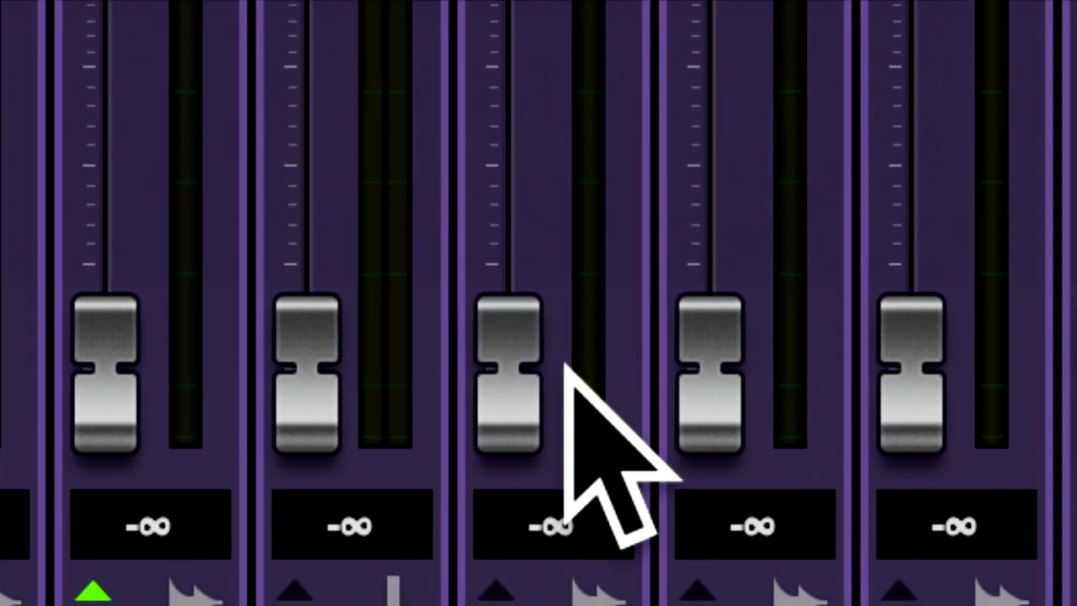
scroll(564, 365, "right", 10)
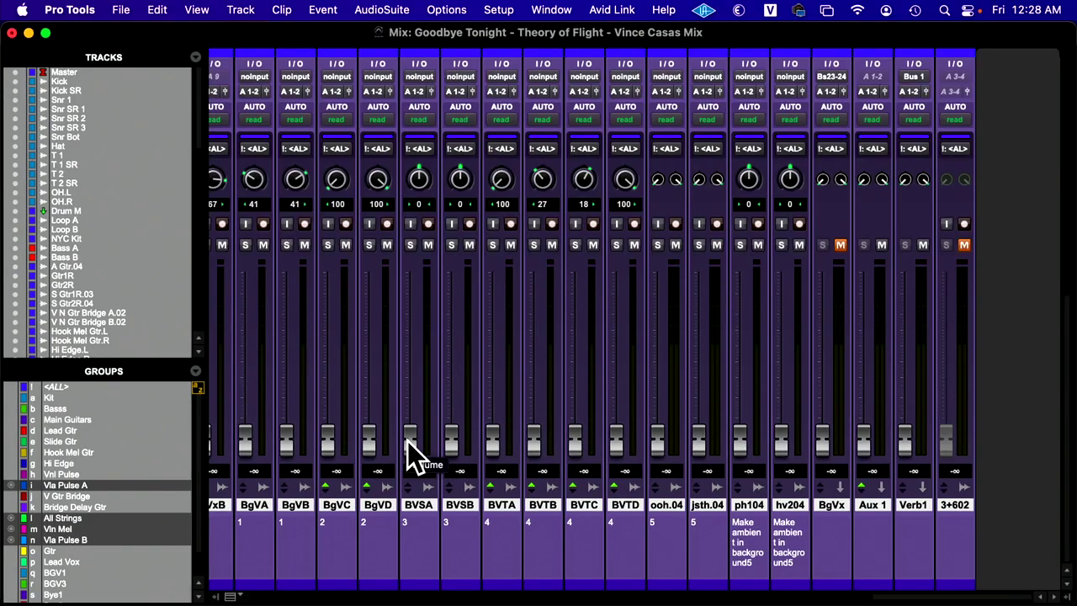
scroll(328, 445, "left", 15)
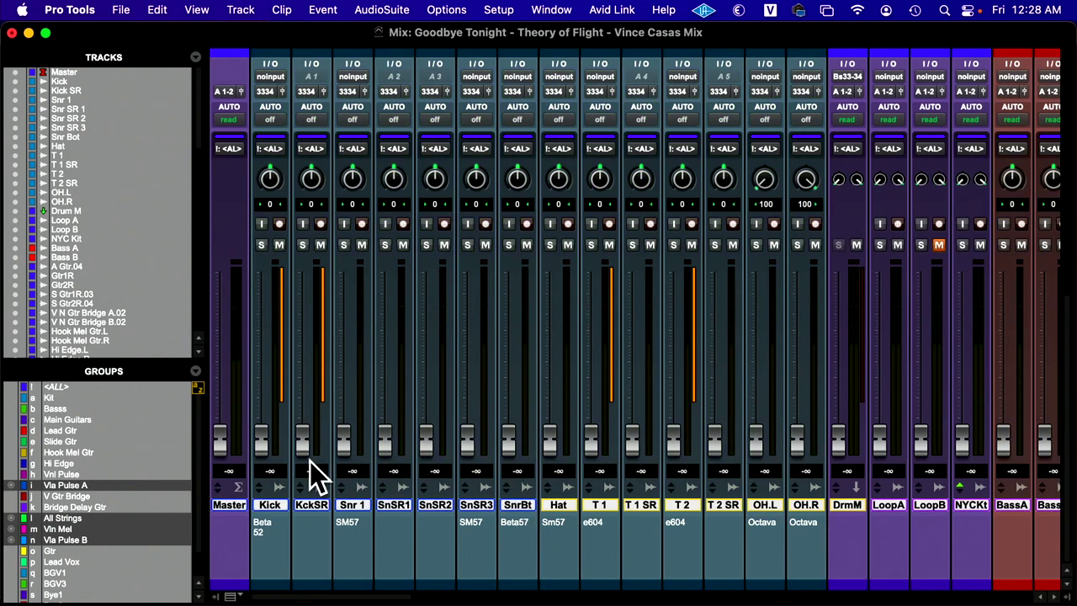
scroll(310, 461, "up", 10)
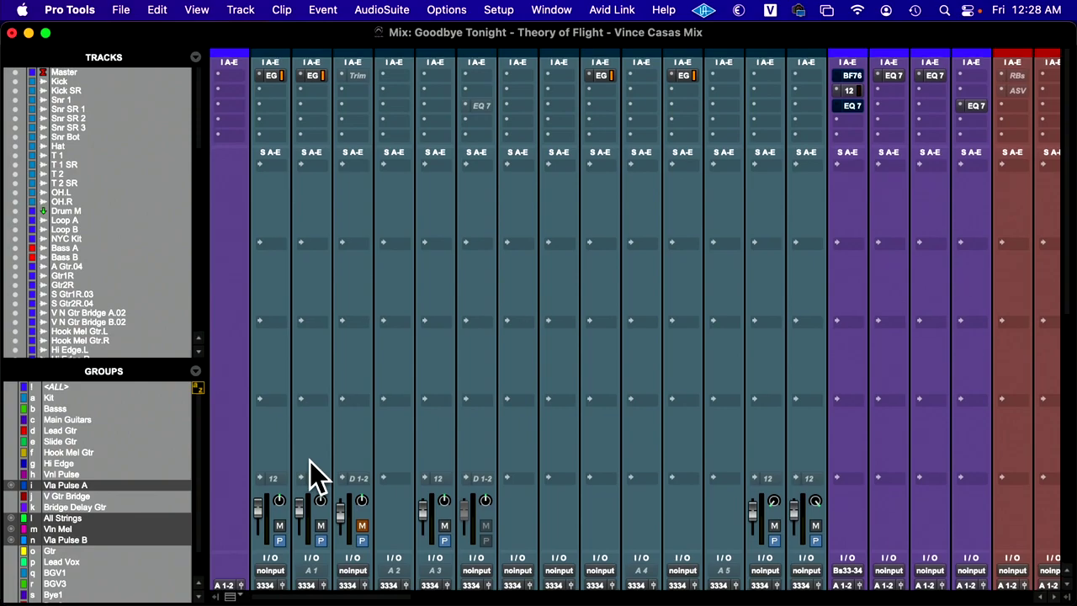
scroll(310, 473, "down", 10)
Follow the Word checklist's master fader item: deselect the All group in Pro Tools and reset the Master fader to 0 dB
key("super+Tab")
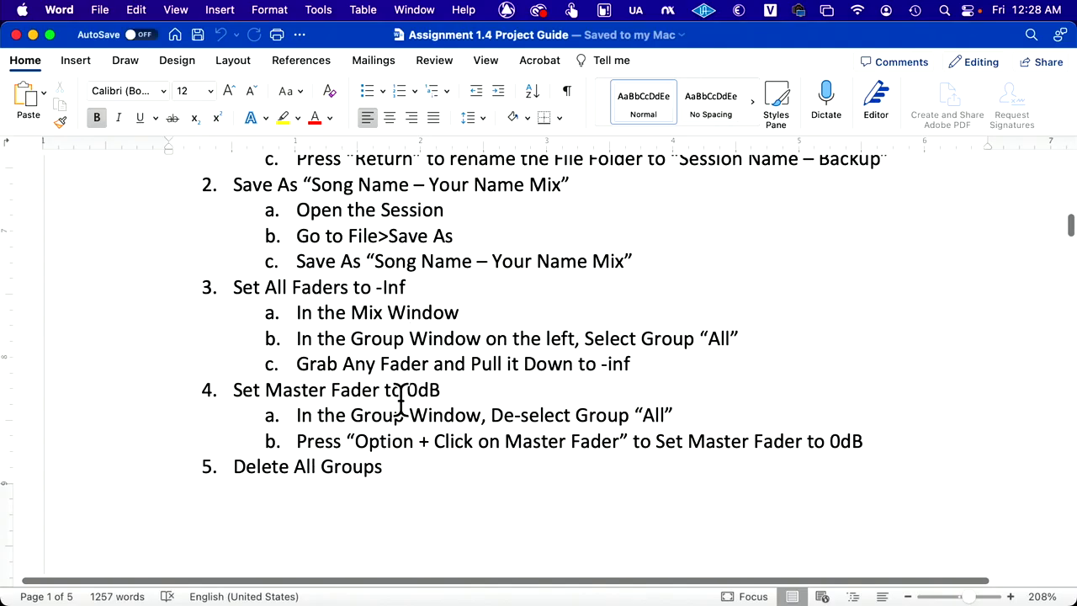
scroll(401, 402, "down", 2)
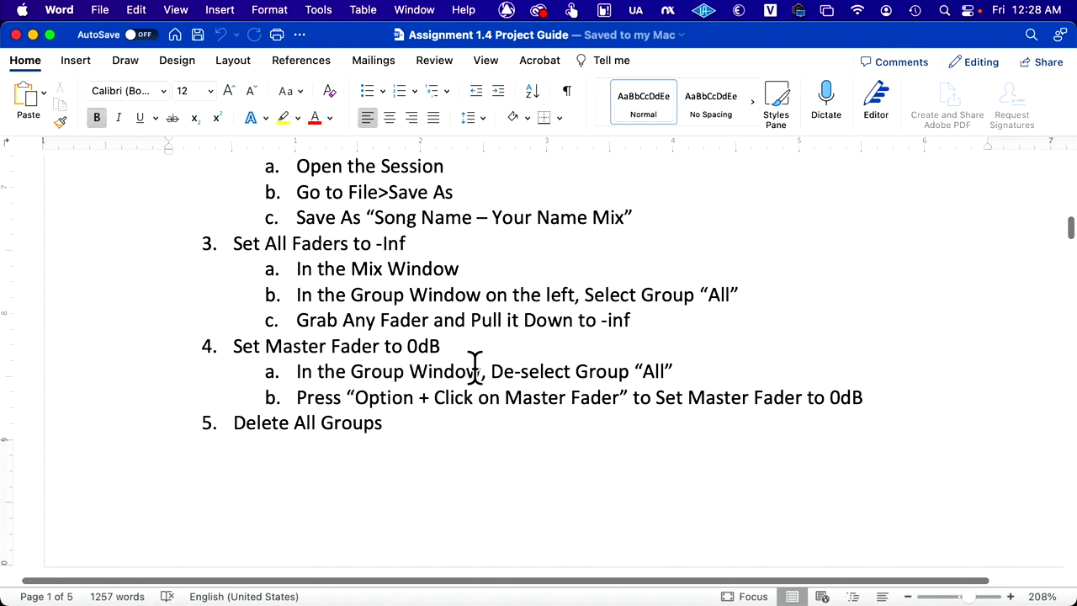
key("super+Tab")
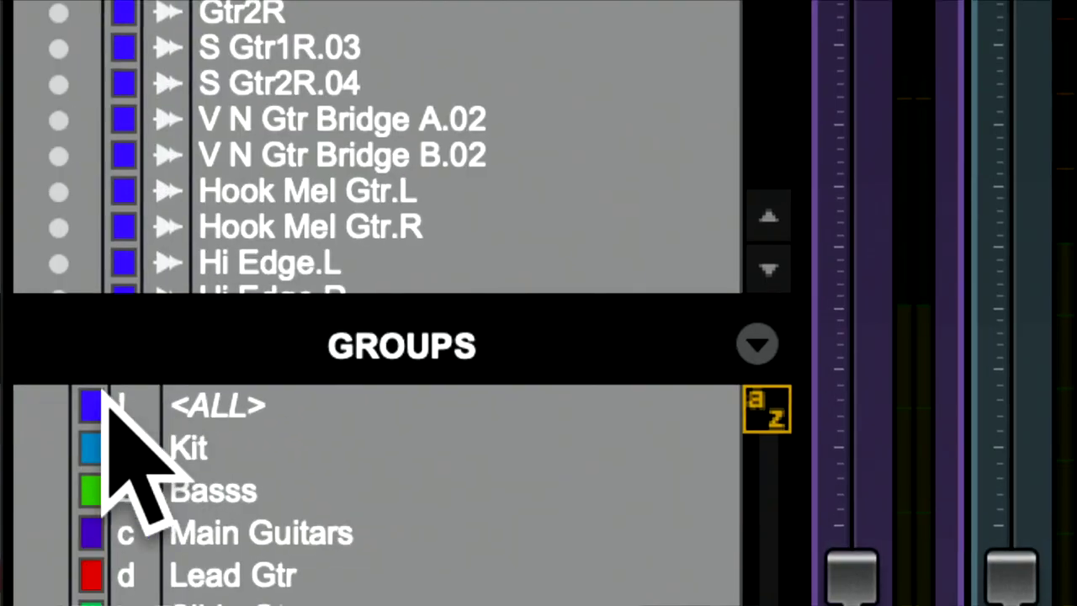
left_click(242, 397)
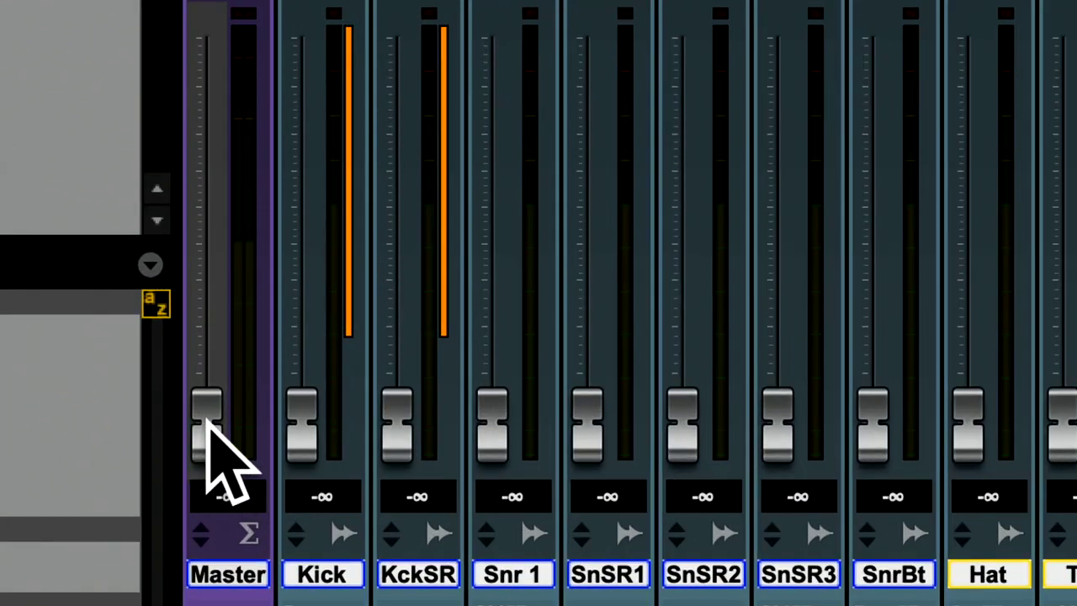
left_click(207, 423, "alt")
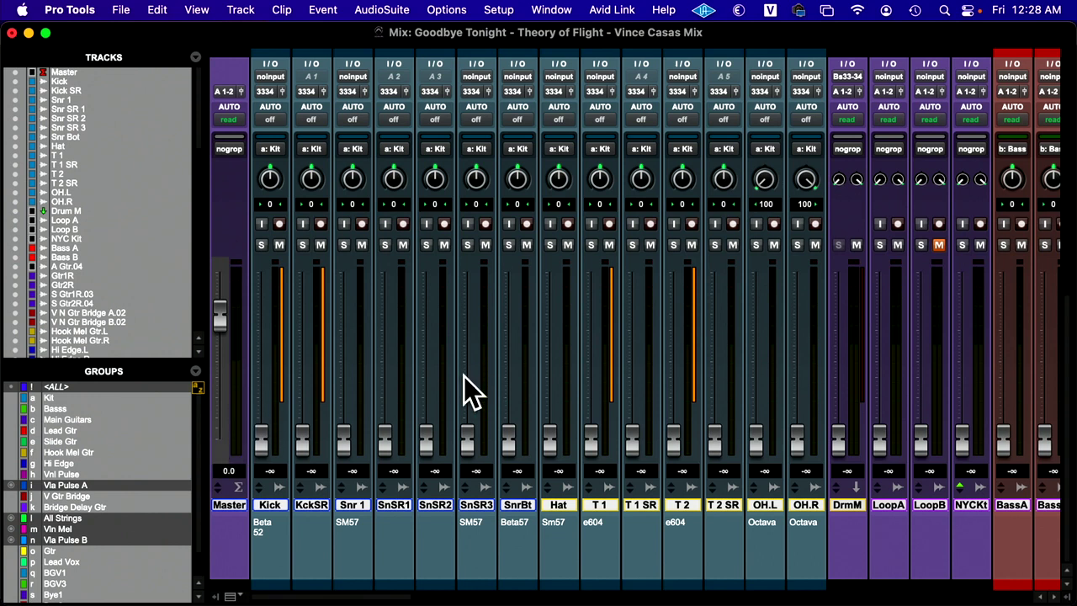
Save the Pro Tools session and switch to the checklist in Word
left_click(121, 10)
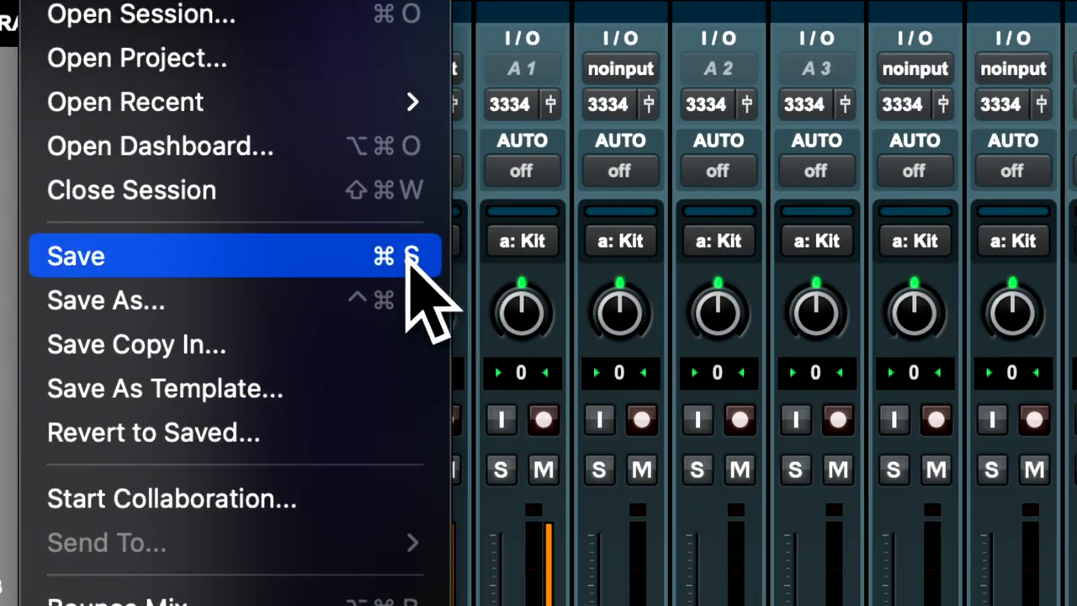
left_click(328, 261)
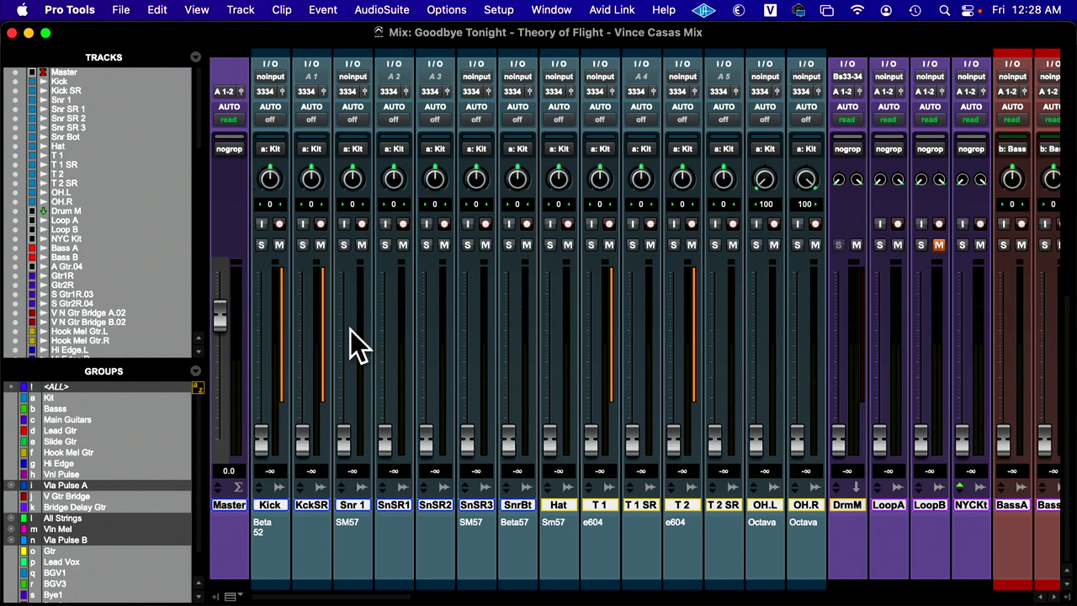
key("super+Tab")
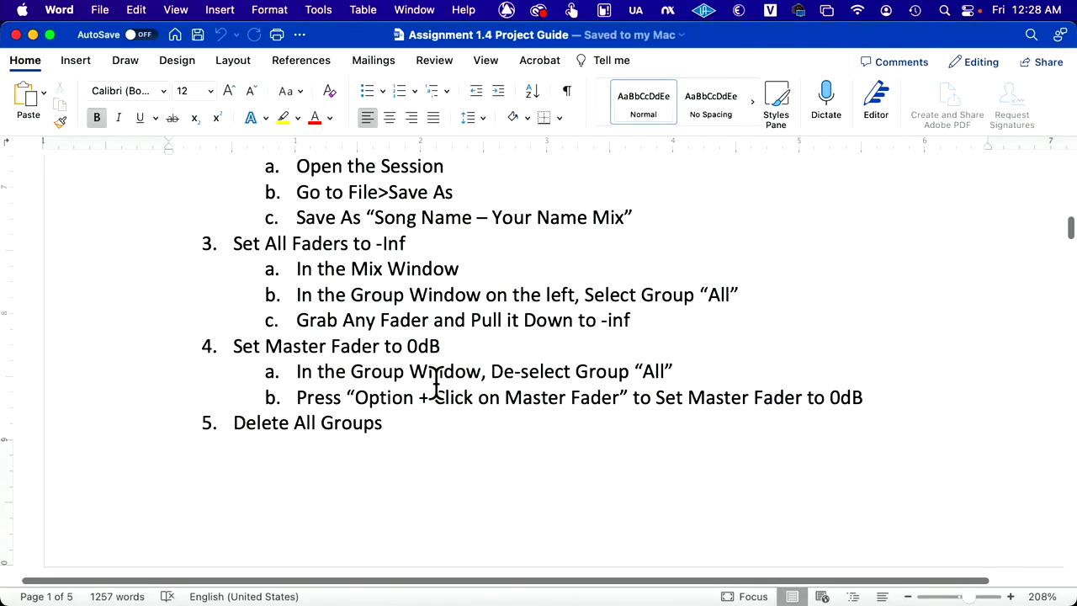
Read the checklist instructions for deleting all groups and return to Pro Tools
scroll(435, 399, "down", 1)
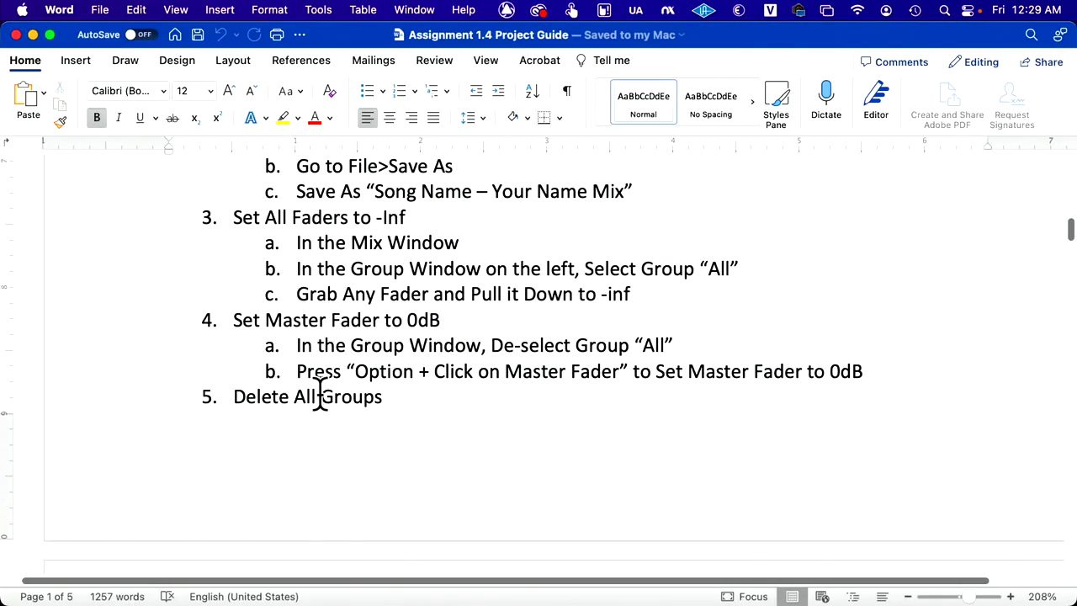
scroll(337, 397, "down", 3)
scroll(354, 395, "down", 10)
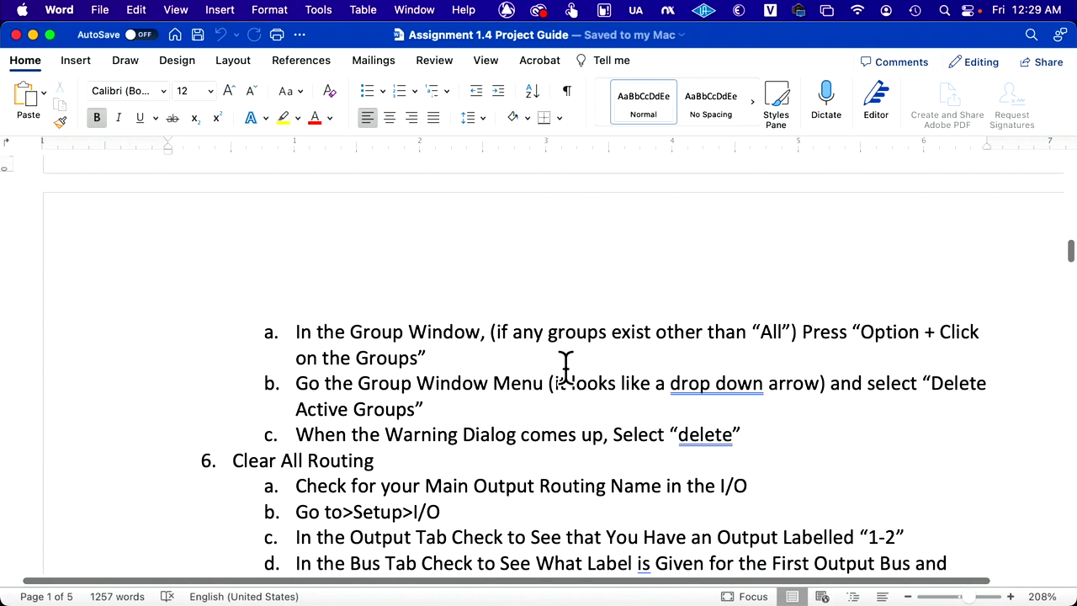
scroll(464, 407, "down", 2)
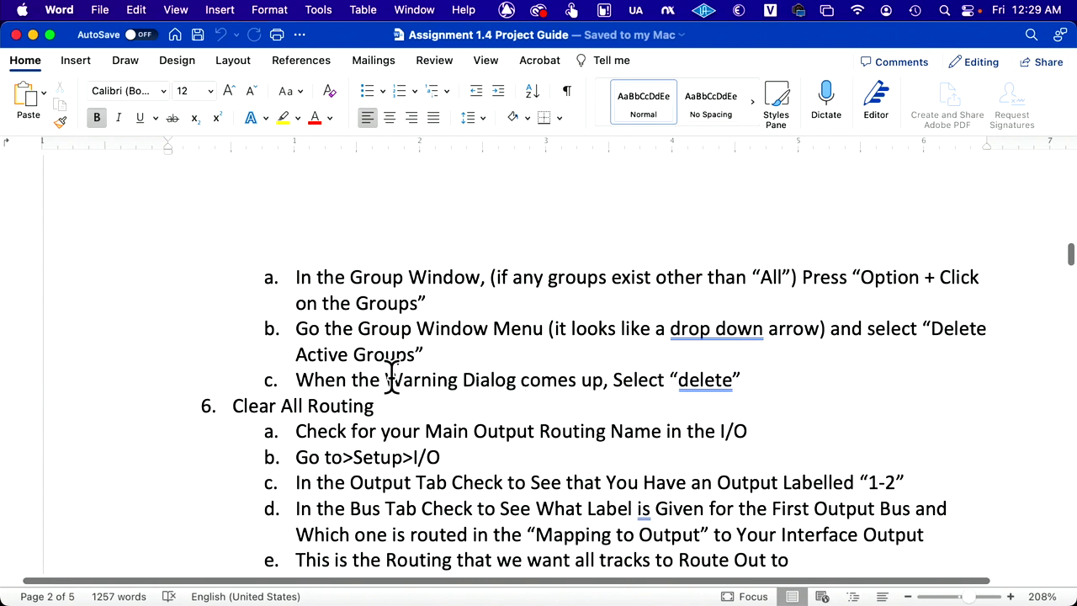
key("super+Tab")
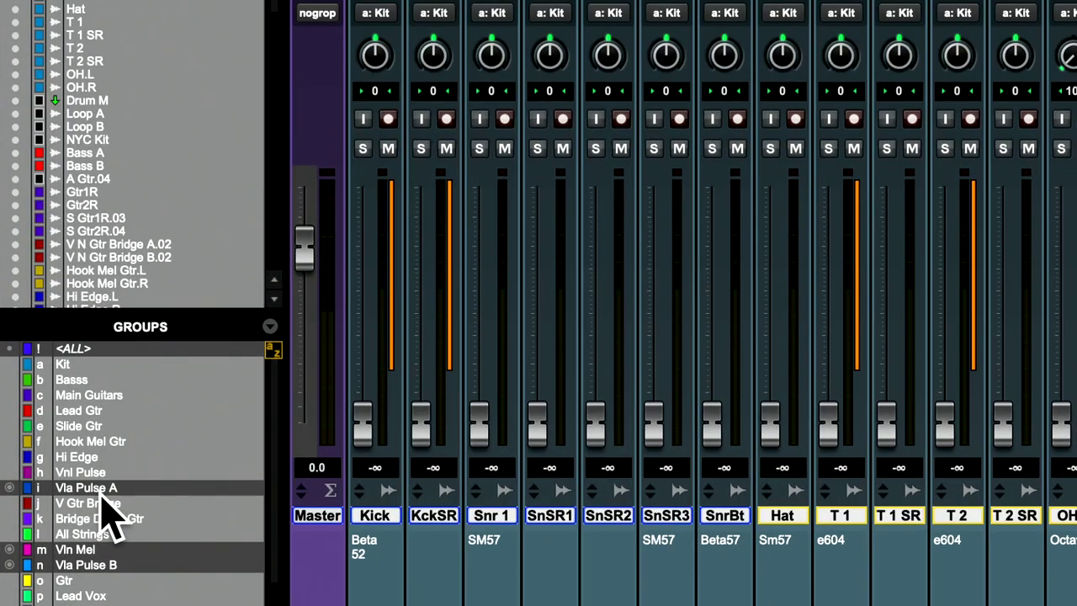
Activate all groups other than All, and delete the active groups from the session
left_click(137, 482, "alt")
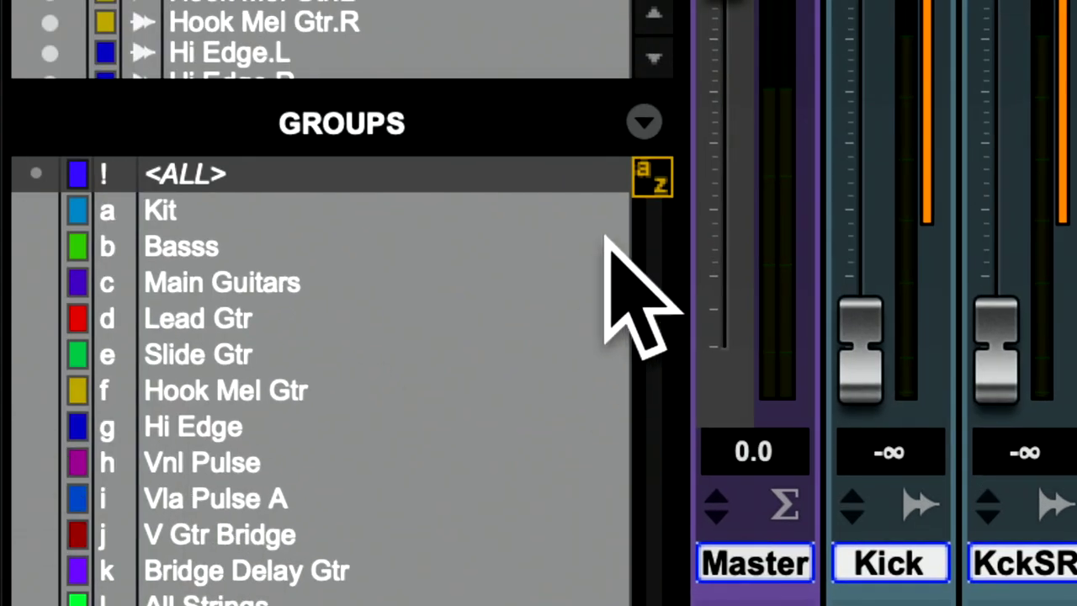
left_click(643, 123)
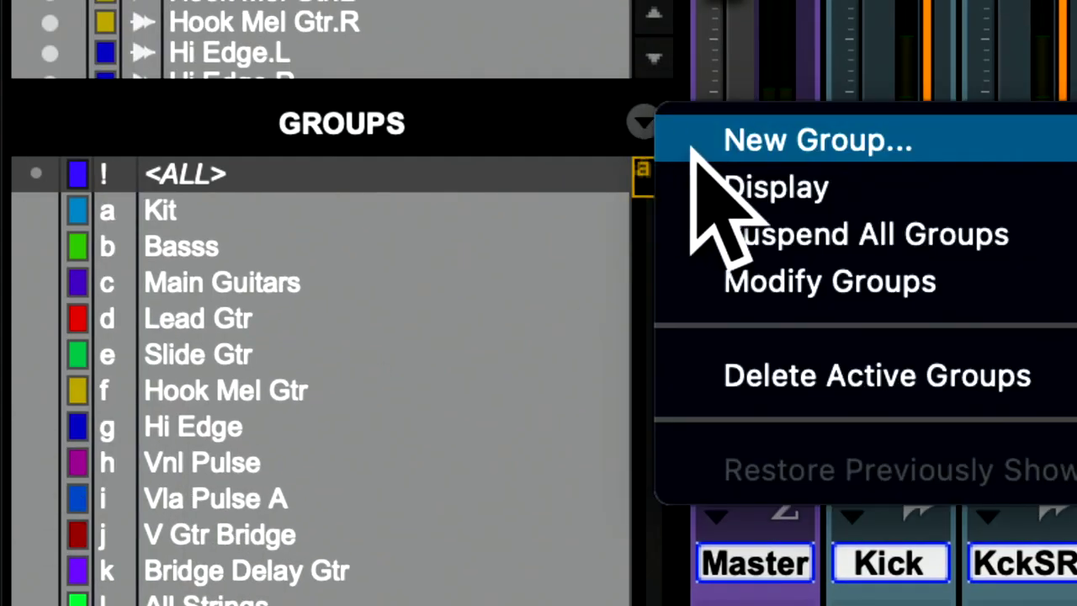
left_click(817, 360)
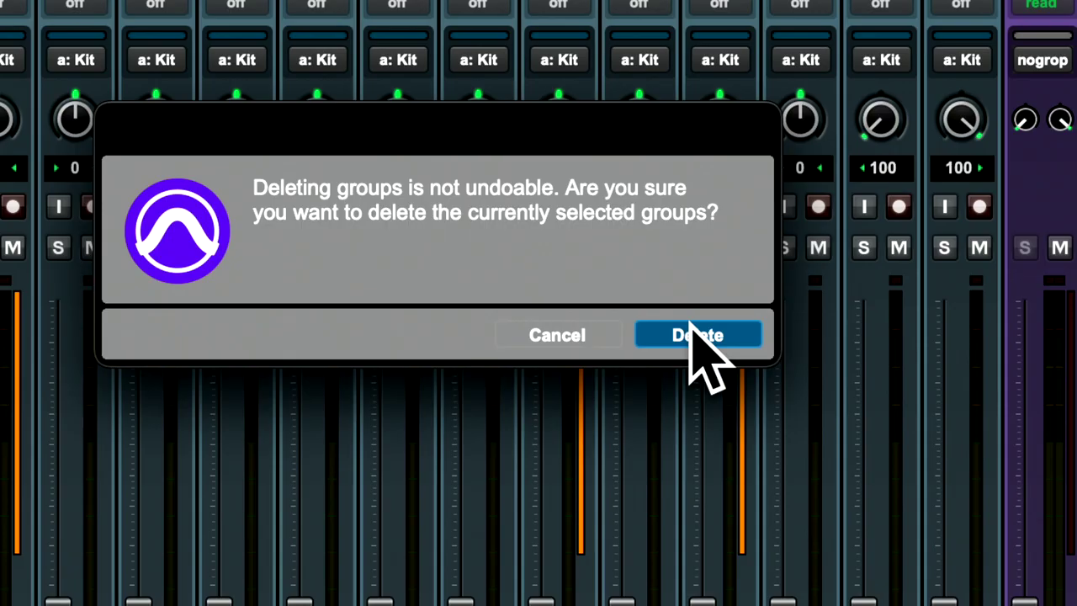
left_click(692, 324)
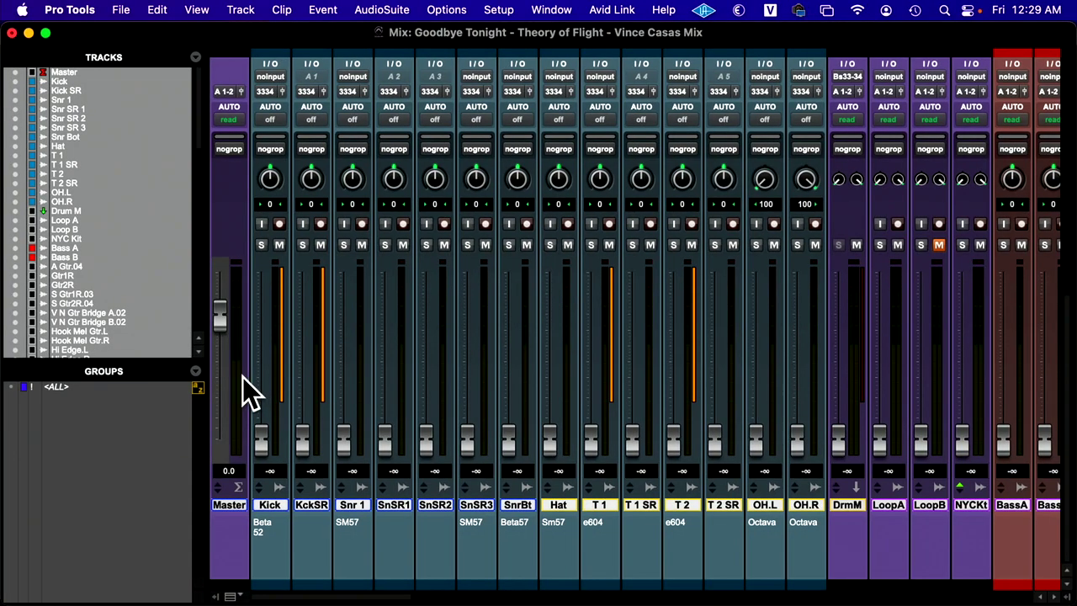
Read the Clear All Routing instructions in the Word checklist and return to Pro Tools
key("super+Tab")
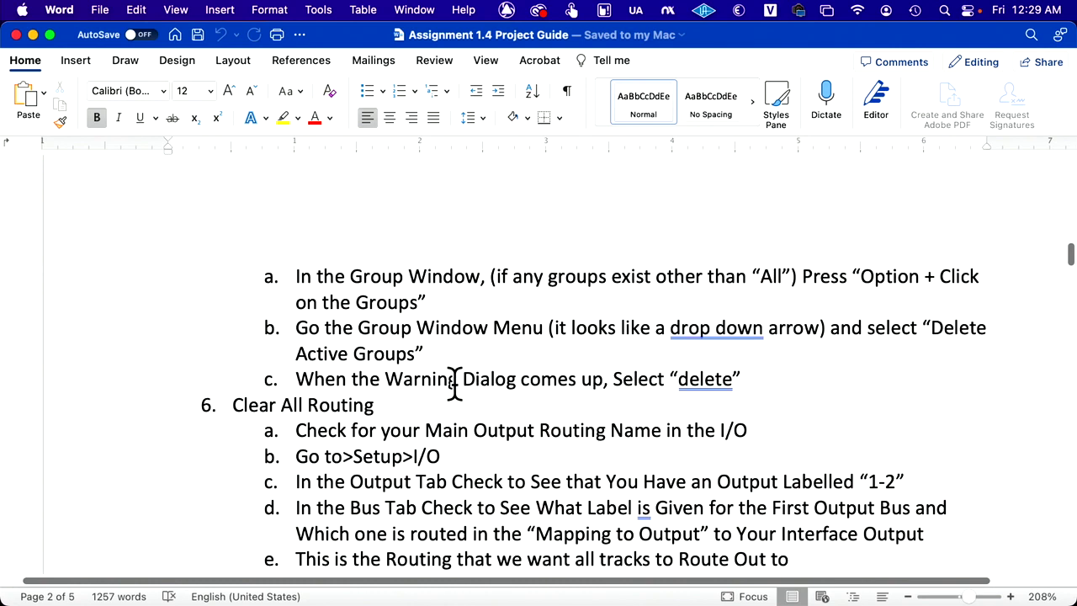
scroll(454, 384, "down", 3)
scroll(454, 384, "down", 6)
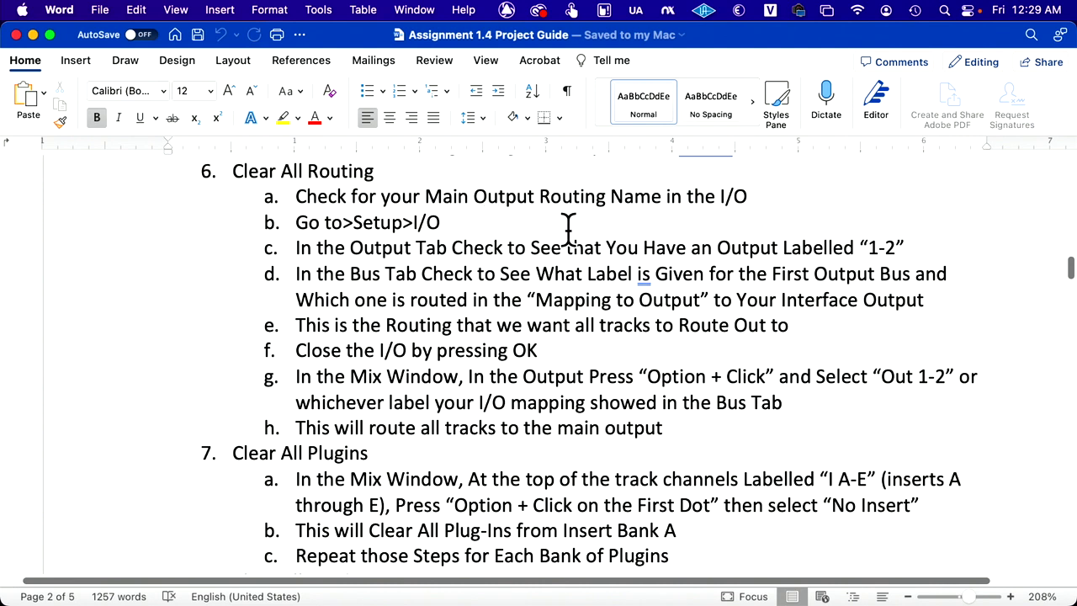
key("super+Tab")
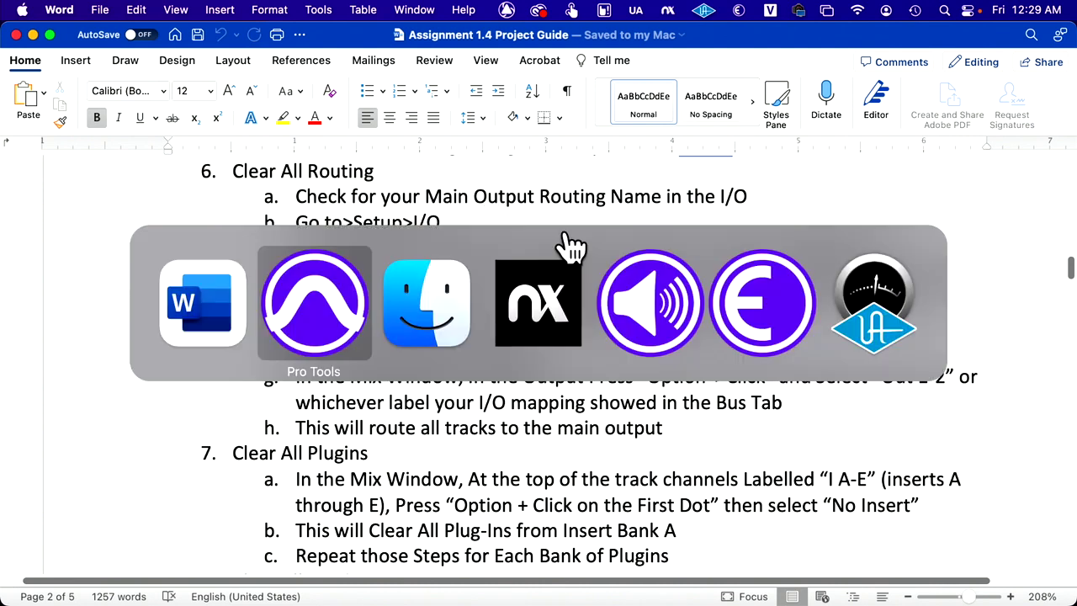
Examine the current output assignments of the tracks across the whole Mix window
scroll(421, 259, "up", 5)
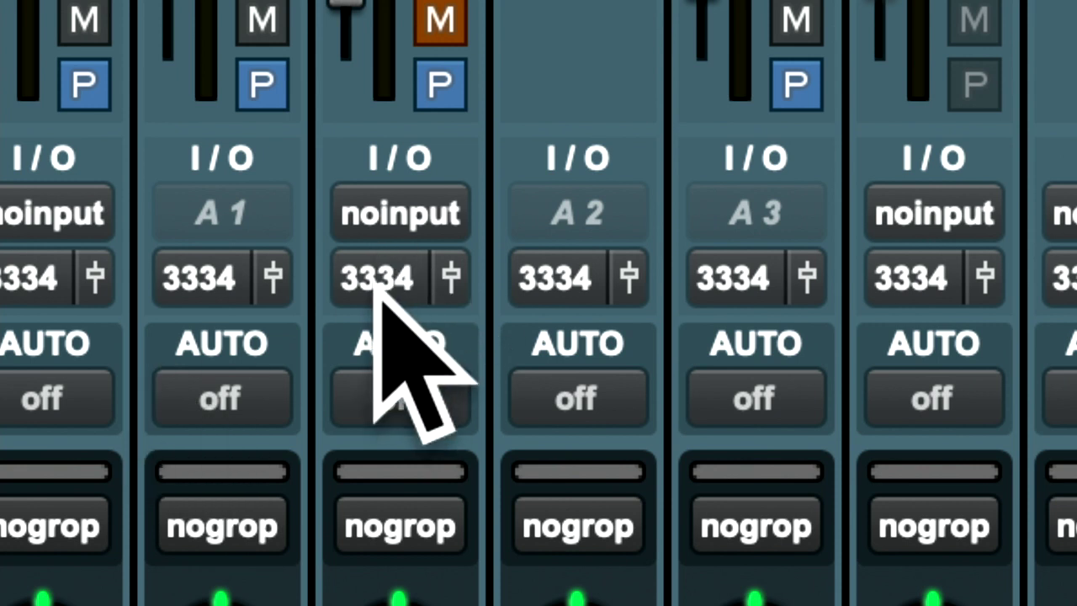
scroll(588, 273, "right", 15)
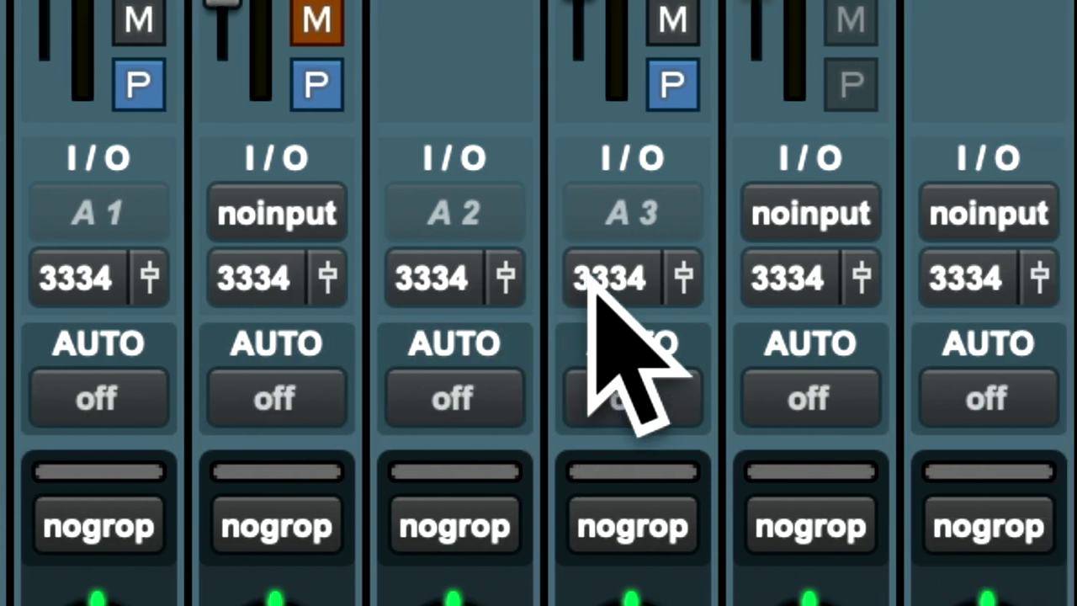
scroll(593, 278, "right", 15)
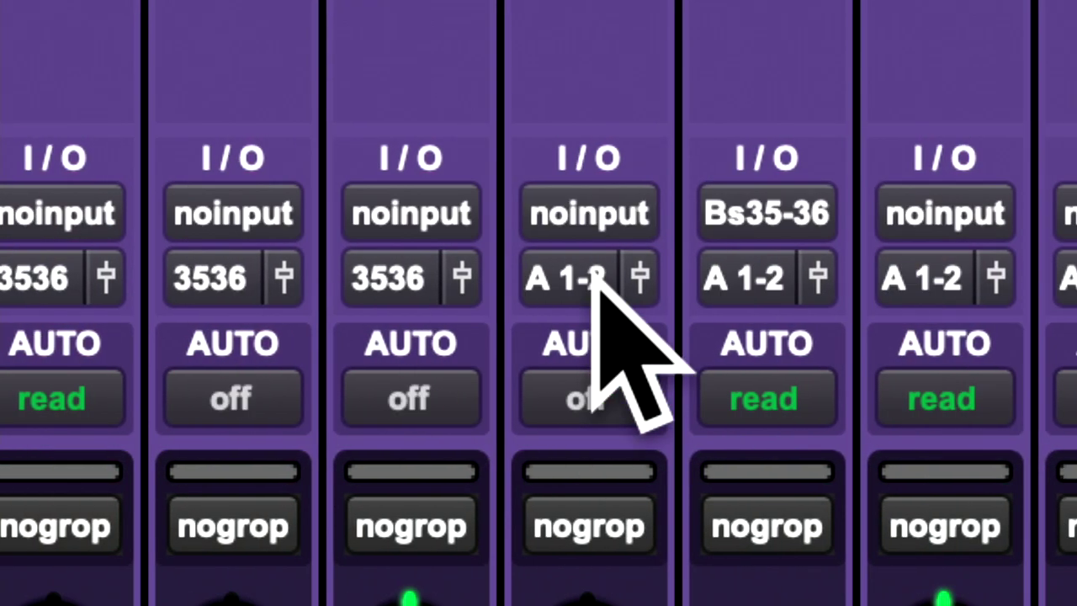
scroll(593, 286, "right", 10)
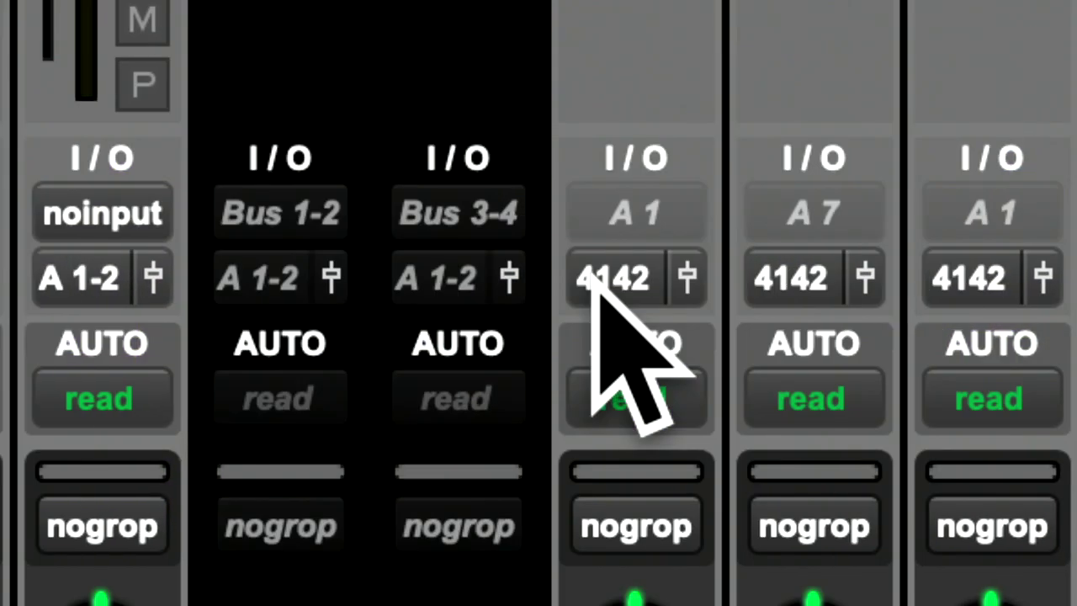
scroll(571, 290, "right", 10)
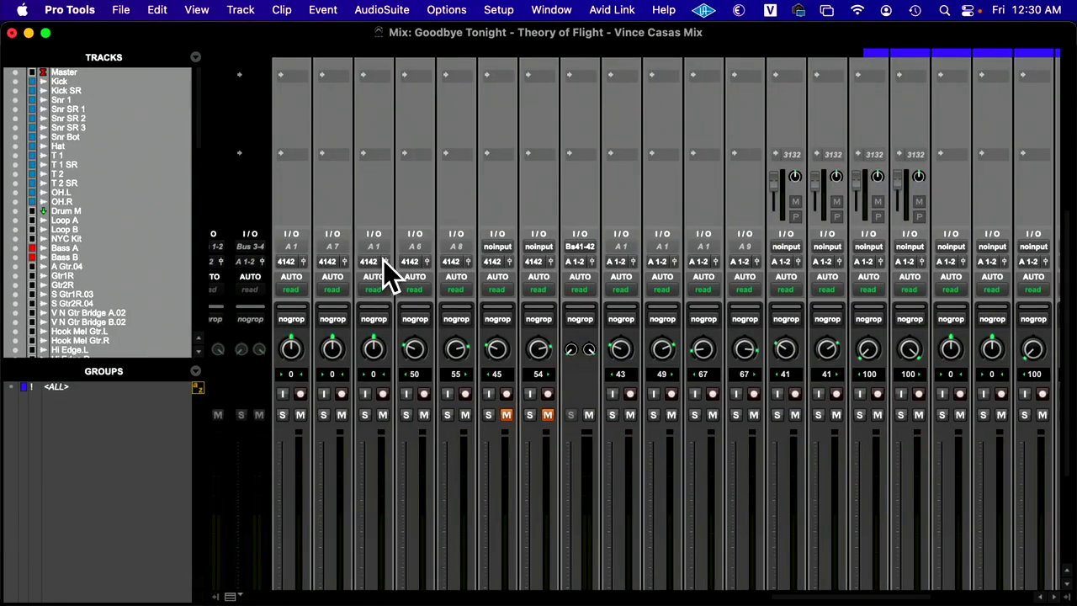
scroll(497, 273, "left", 10)
scroll(352, 273, "right", 5)
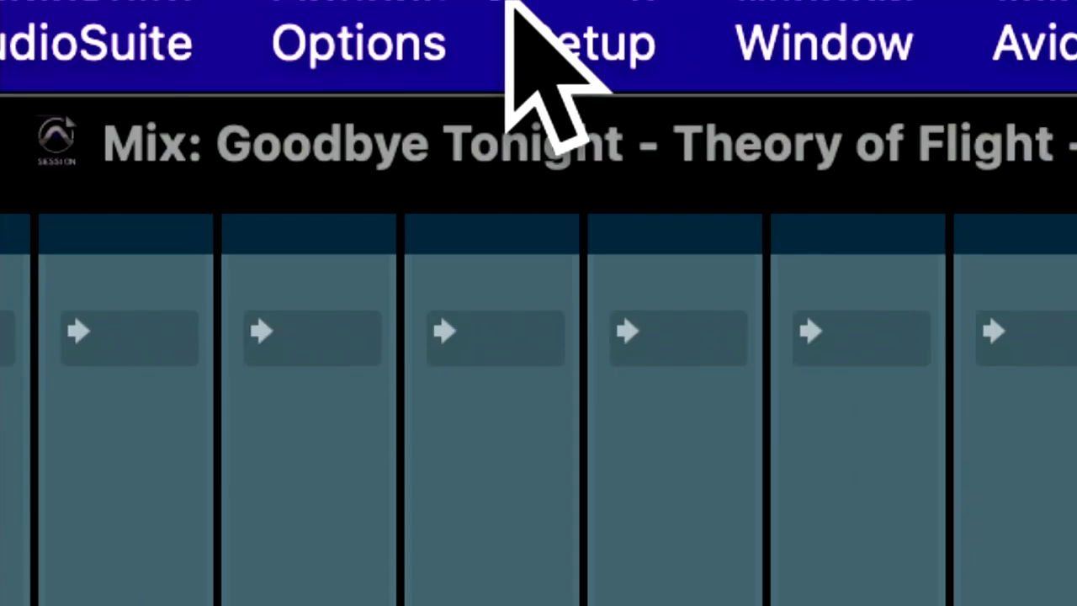
Check the Output and Bus paths in the I/O Setup for the bus mapped to the main monitor output, and close the setup
left_click(493, 11)
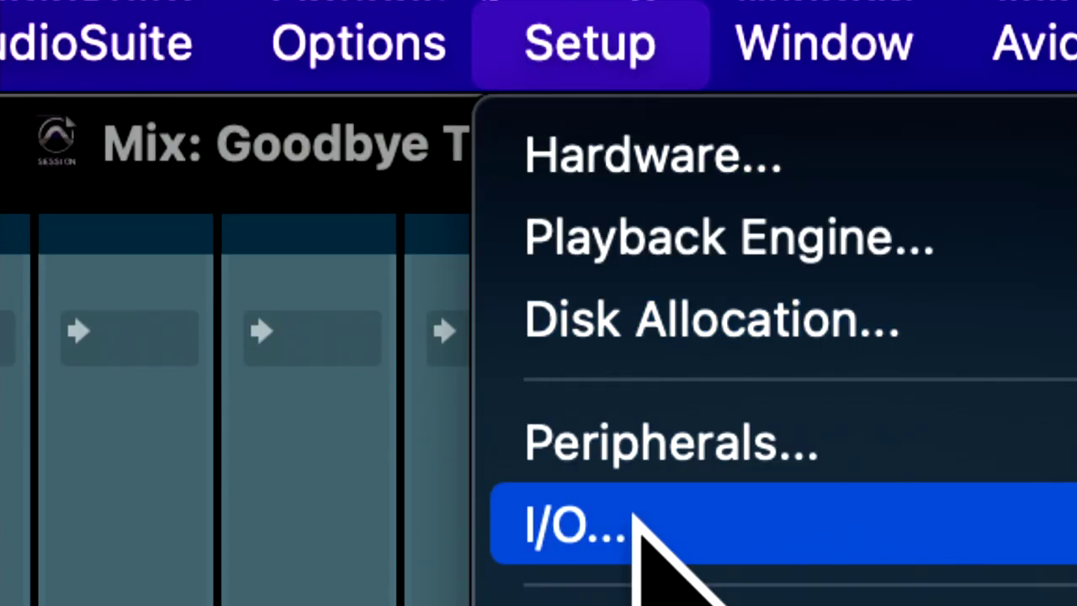
left_click(633, 515)
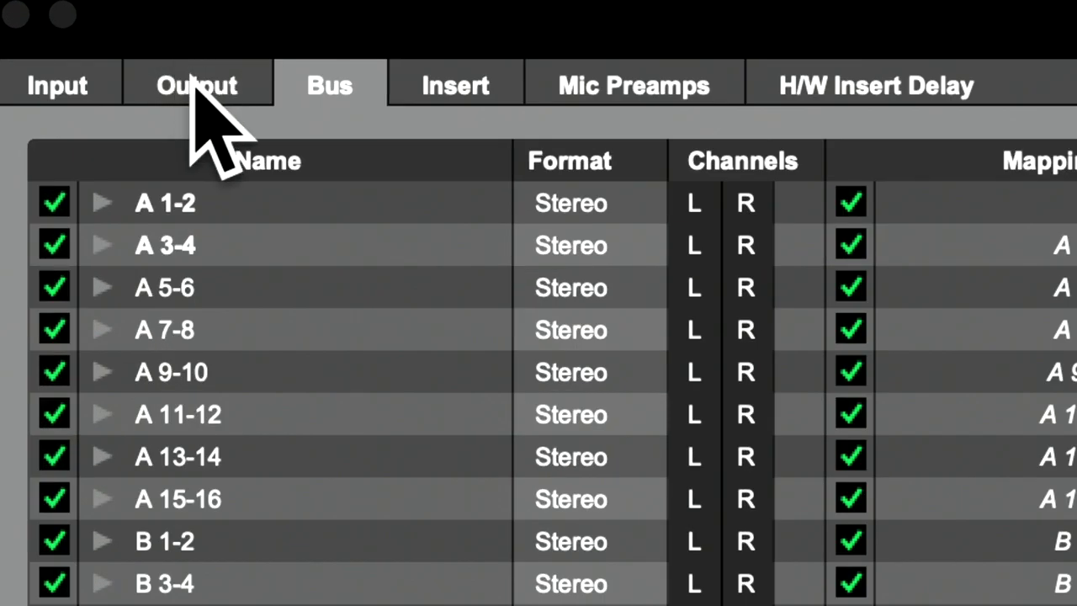
left_click(193, 85)
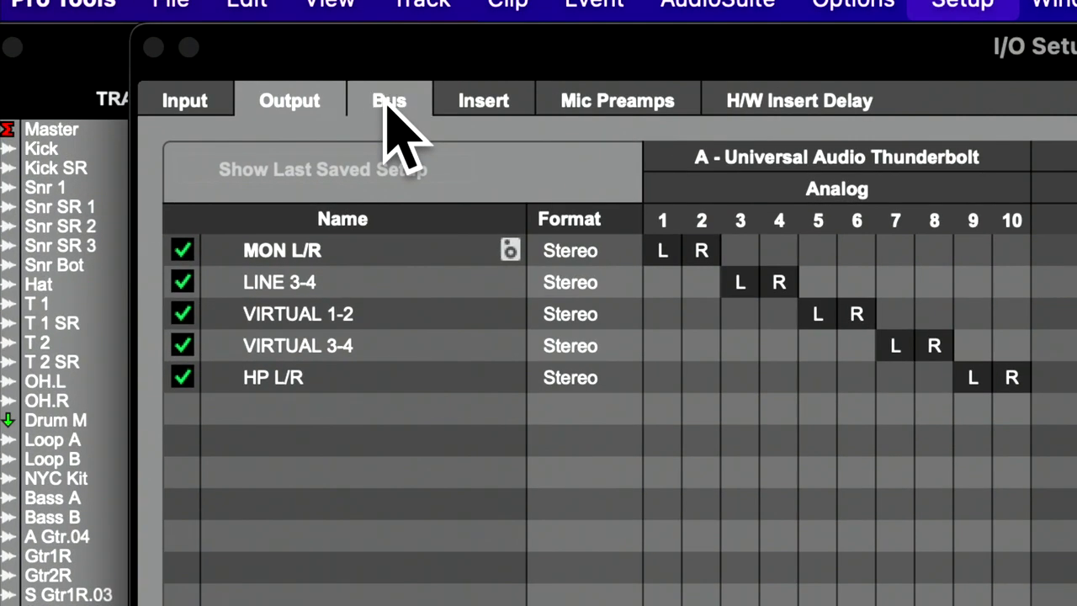
left_click(389, 102)
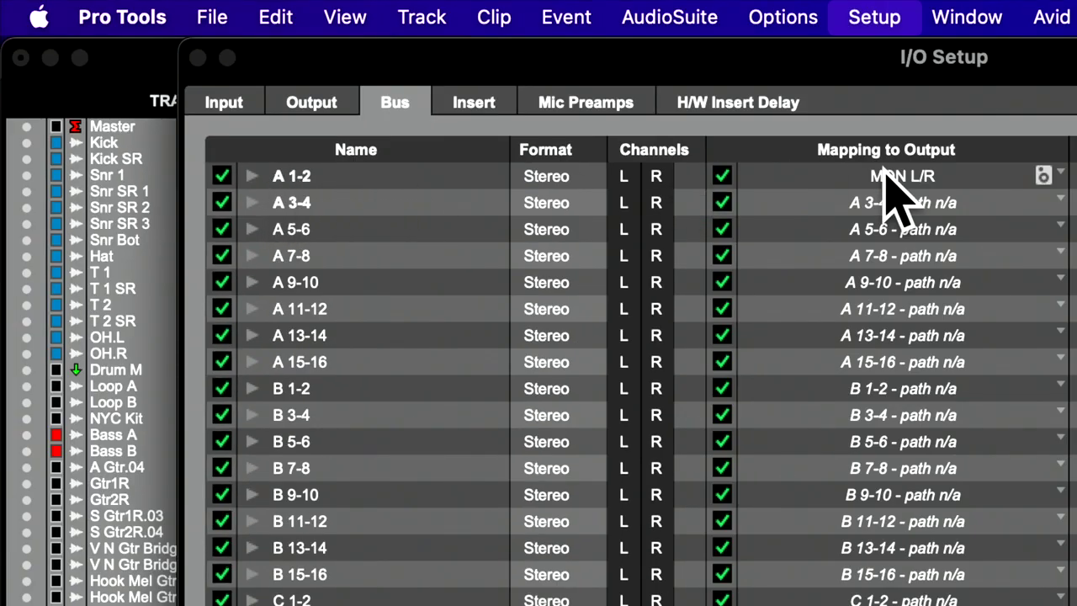
left_click(330, 103)
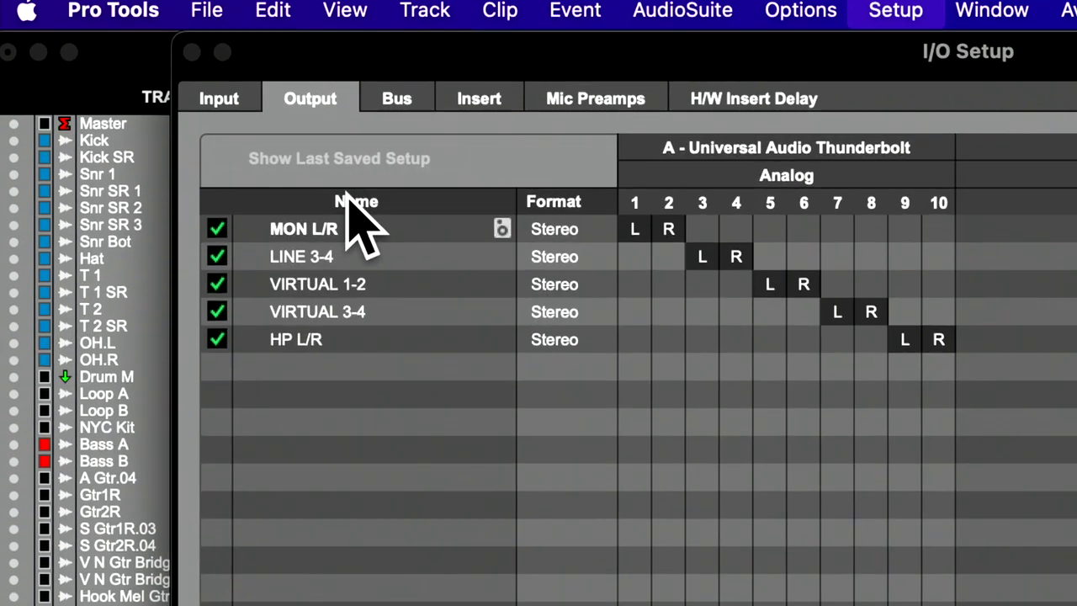
left_click(408, 106)
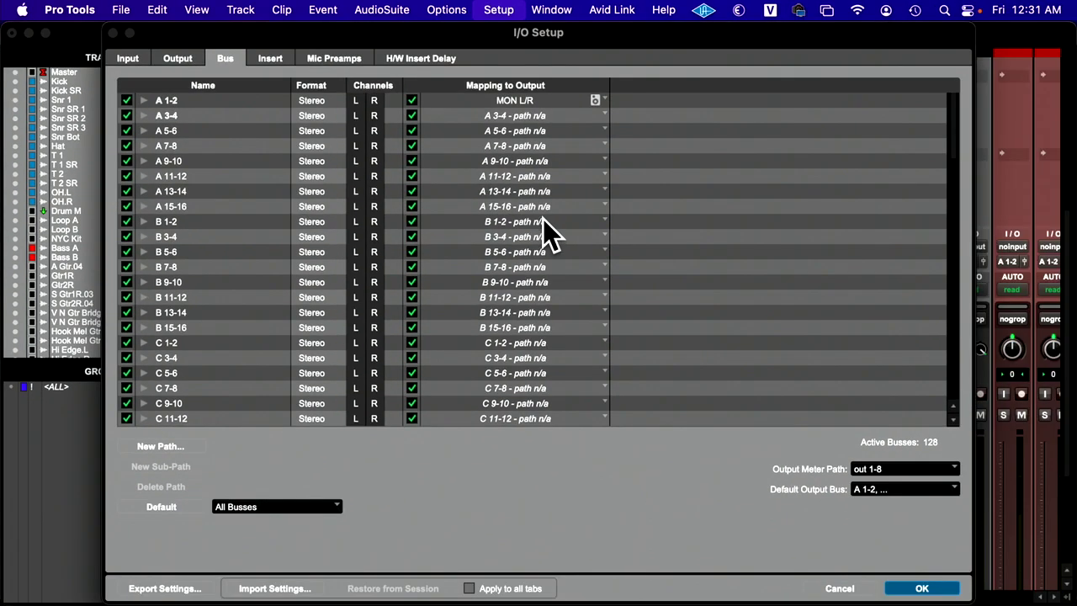
left_click(922, 588)
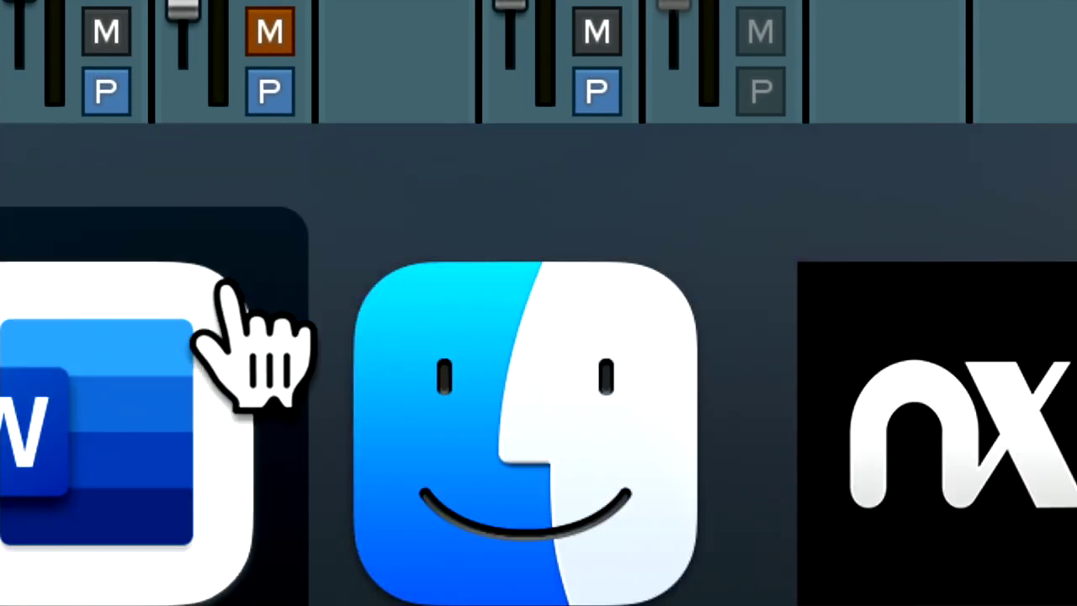
Switch to the Word checklist, read the remaining Clear All Routing instructions and return to Pro Tools
left_click(241, 337)
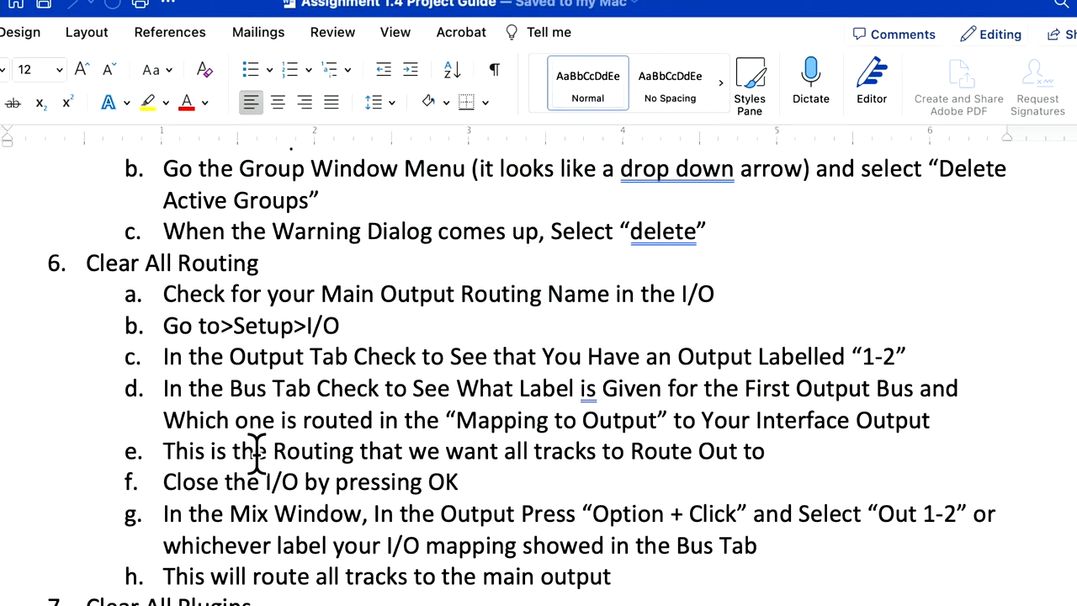
scroll(359, 463, "down", 3)
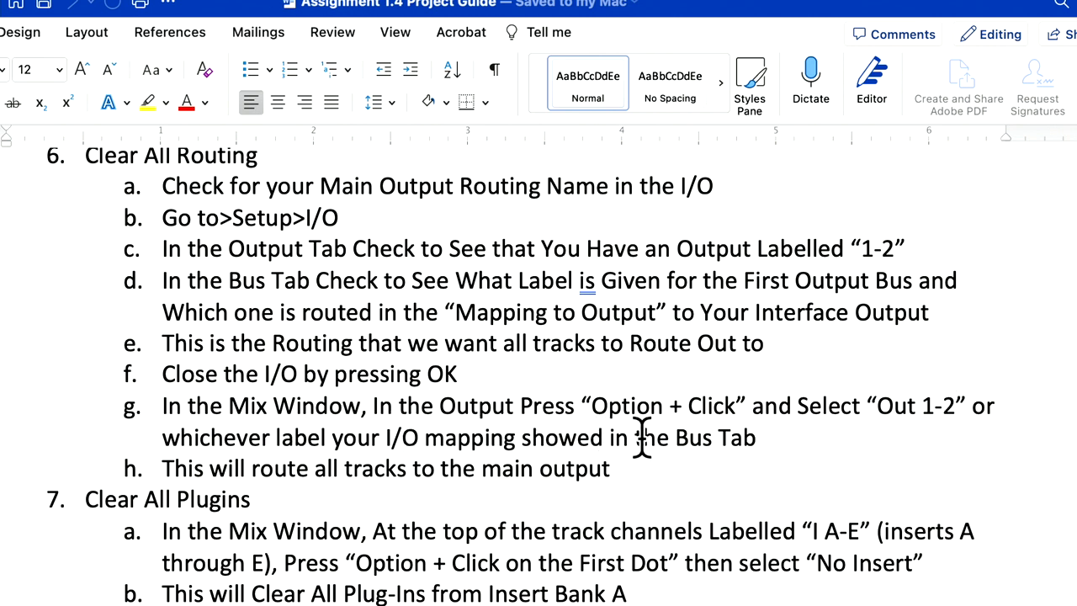
key("super+Tab")
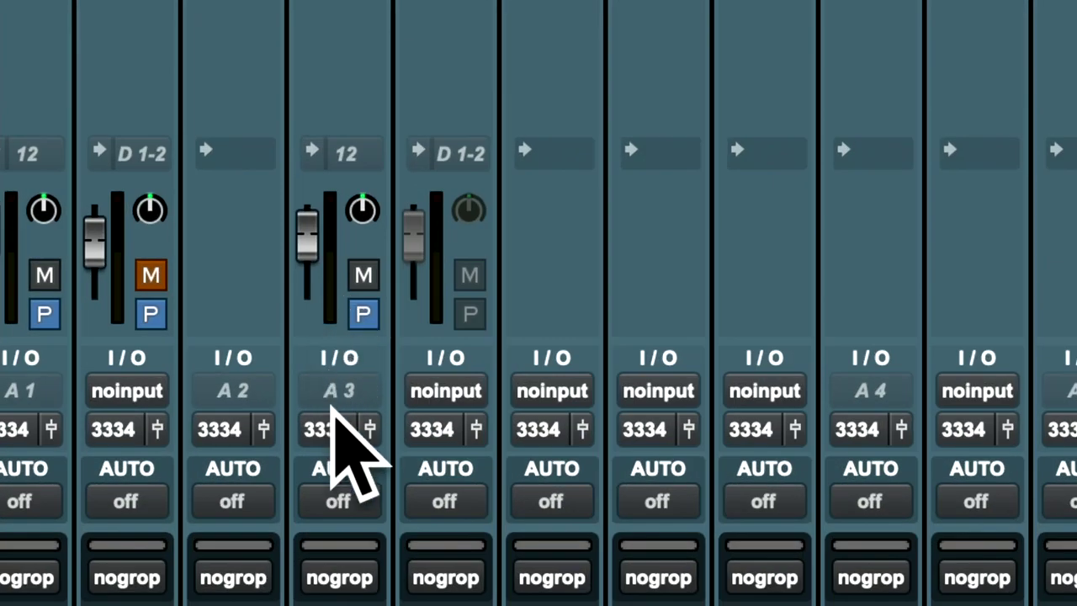
Route the outputs of all tracks to A 1-2 (Stereo) -> MON L/R, and check the assignments across the mixer
left_click(332, 426)
mouse_move(331, 431)
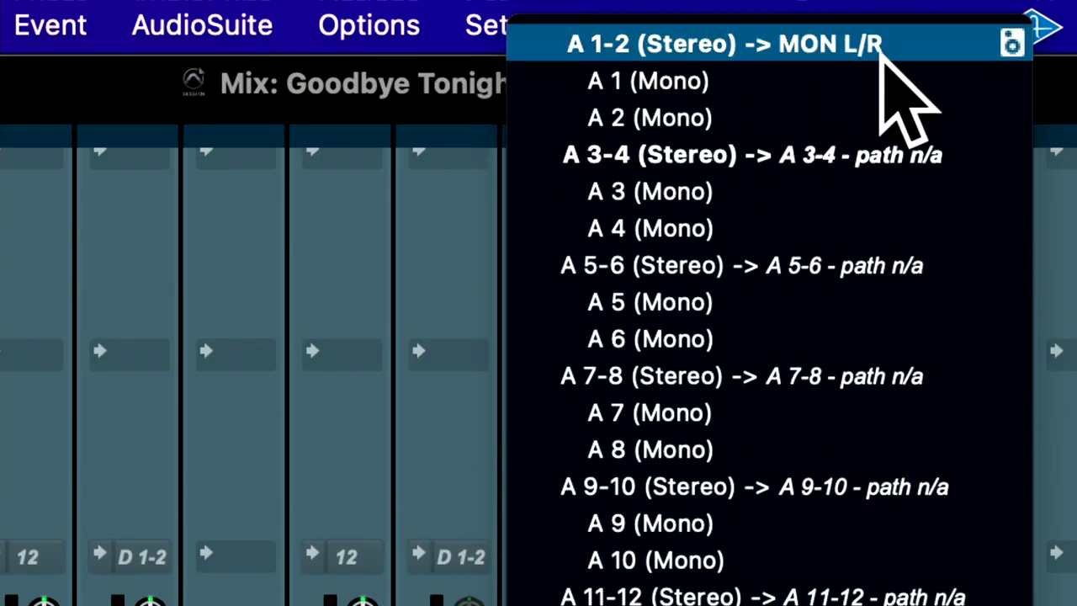
left_click(910, 57)
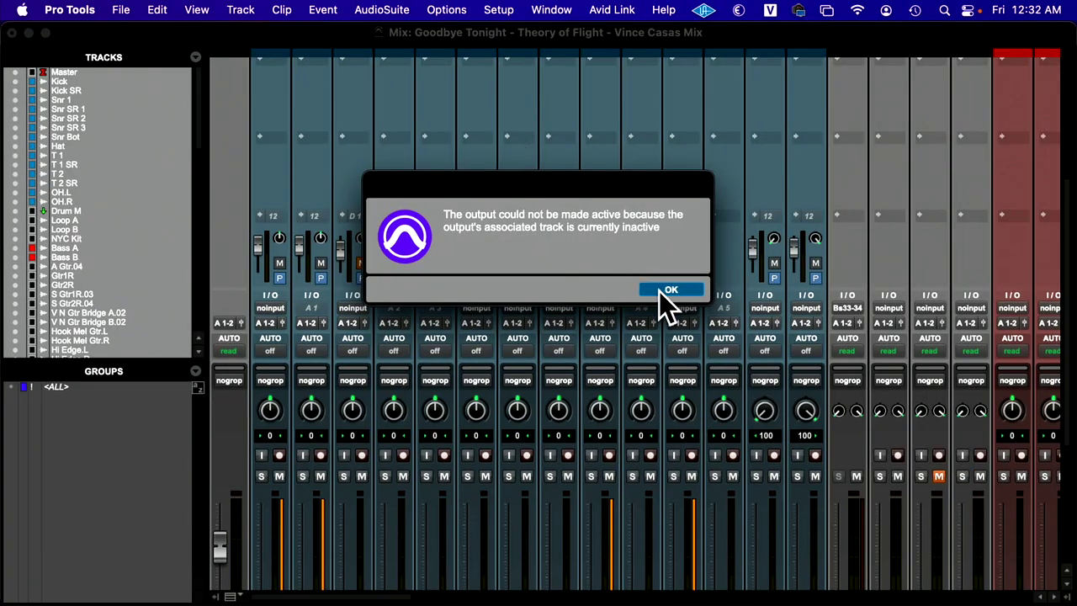
left_click(660, 290)
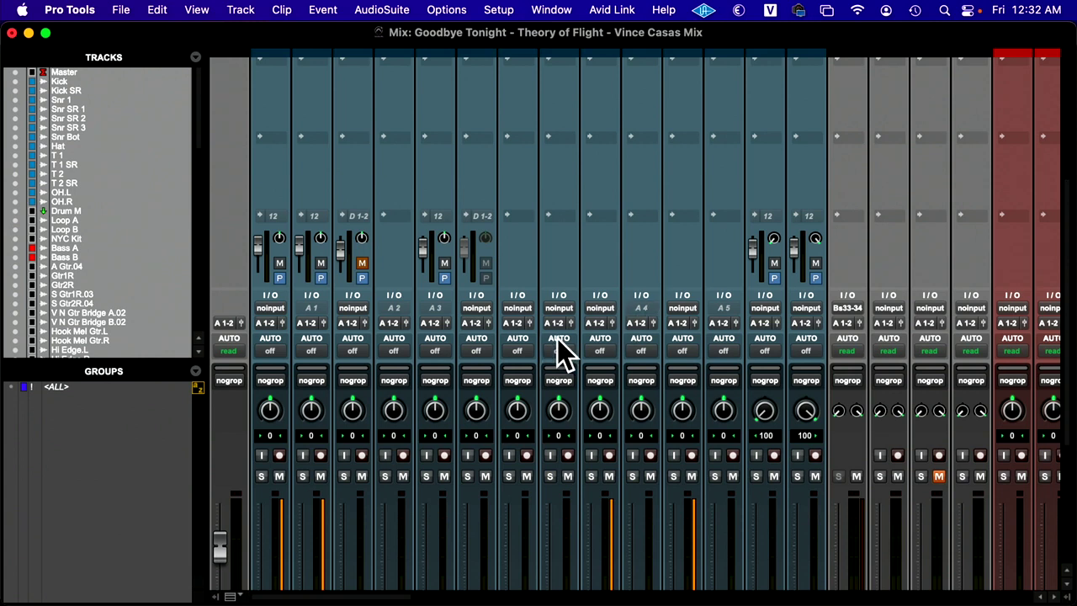
scroll(557, 338, "right", 3)
scroll(556, 338, "left", 3)
scroll(487, 328, "right", 3)
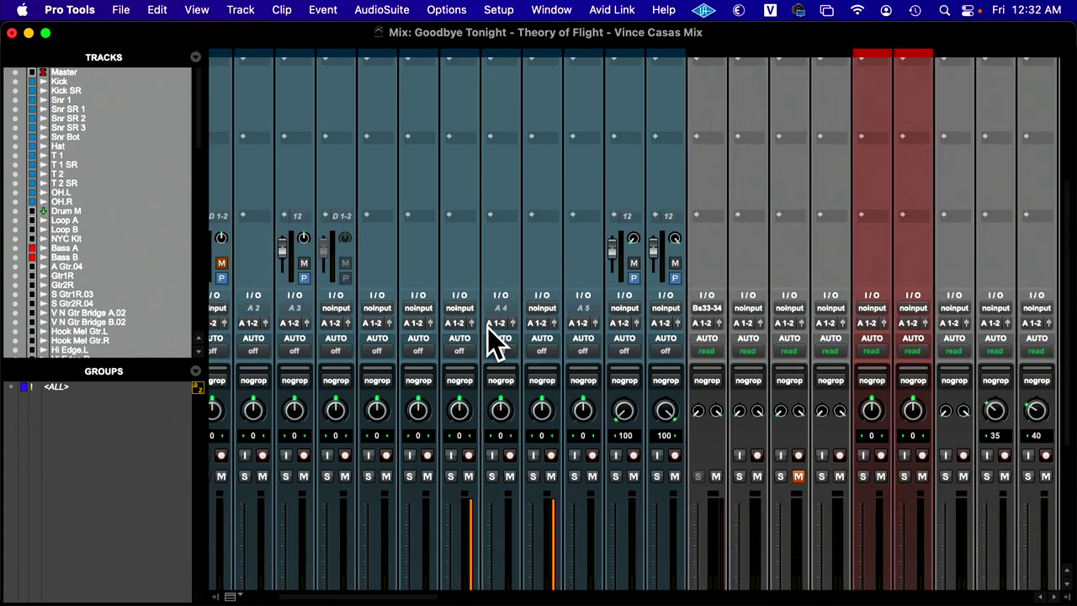
scroll(487, 327, "right", 10)
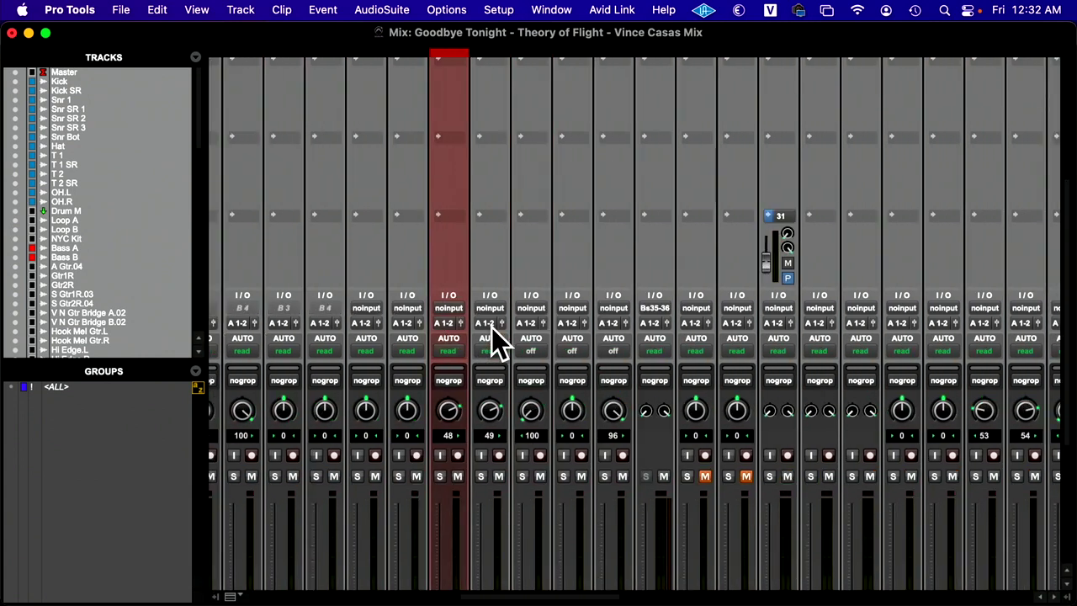
scroll(491, 327, "right", 10)
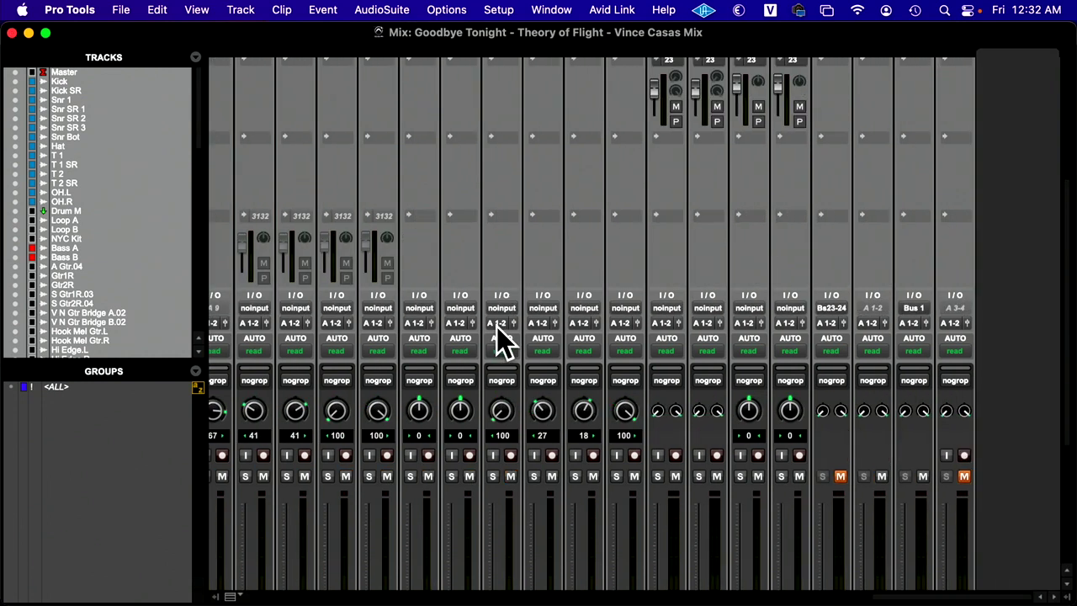
Switch to the Word checklist, read the Clear All Plugins instructions and return to Pro Tools
key("super+Tab")
left_click(344, 324)
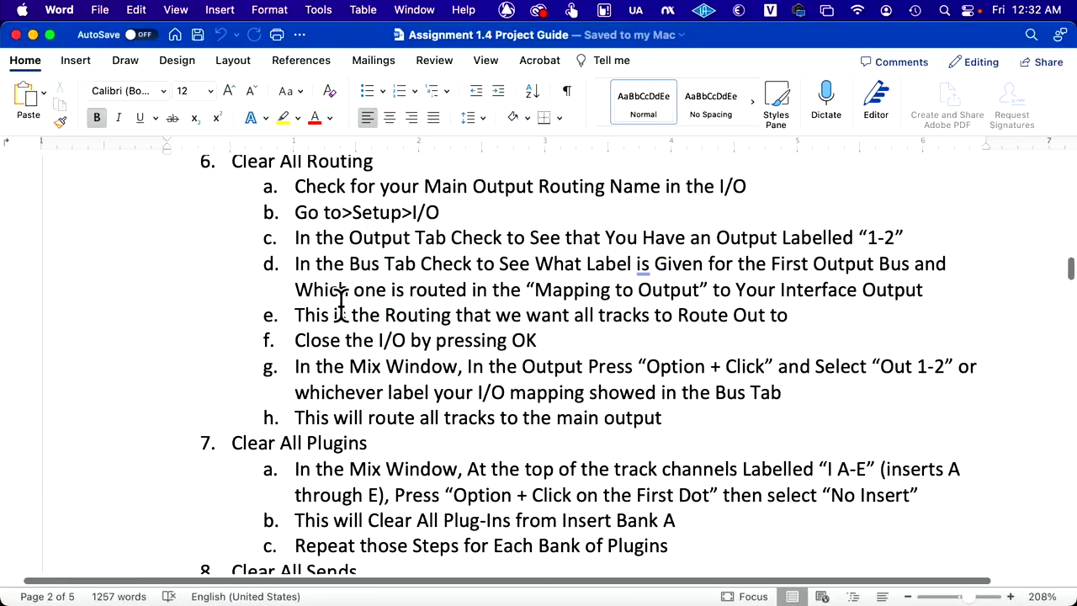
scroll(347, 316, "down", 3)
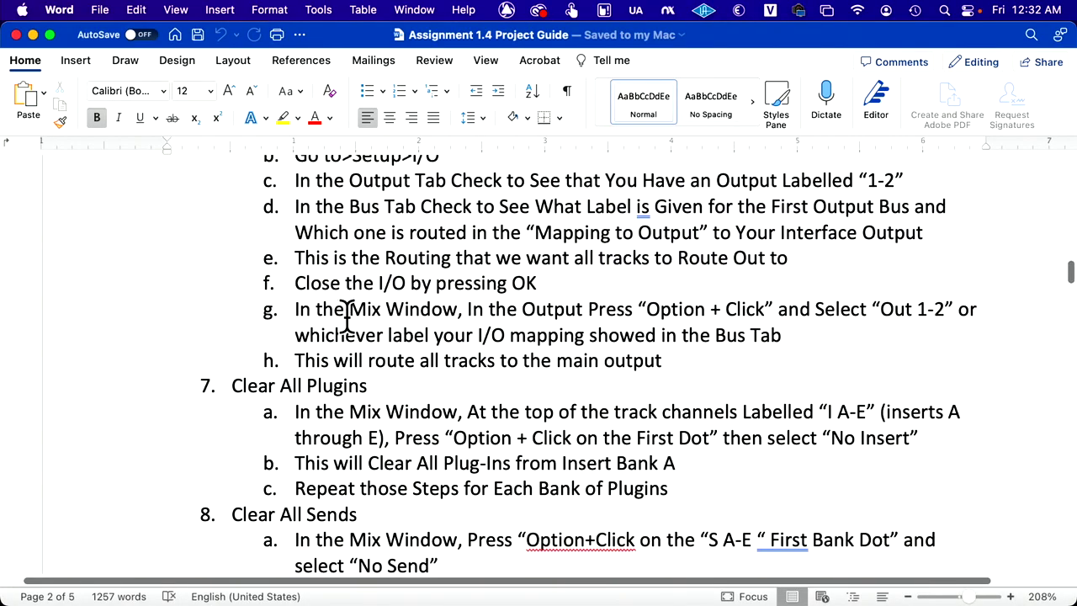
scroll(347, 318, "down", 3)
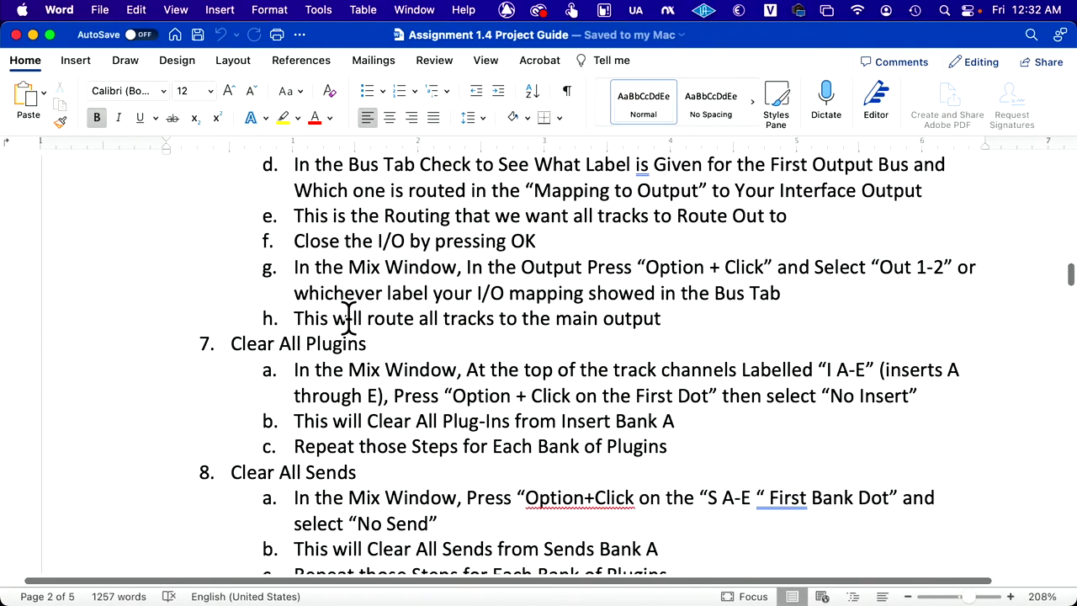
scroll(346, 318, "down", 5)
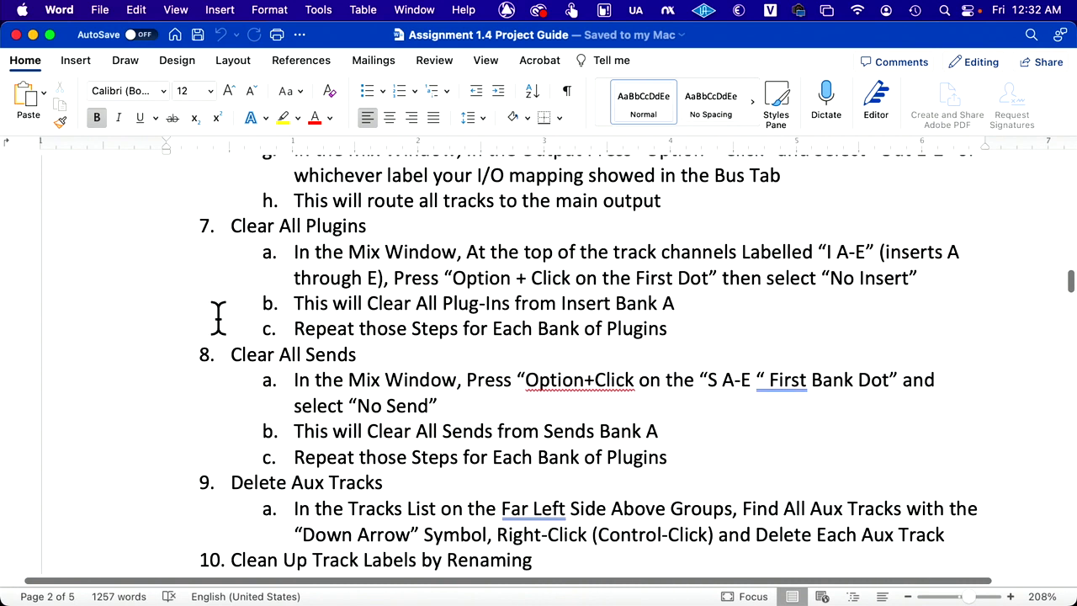
key("super+Tab")
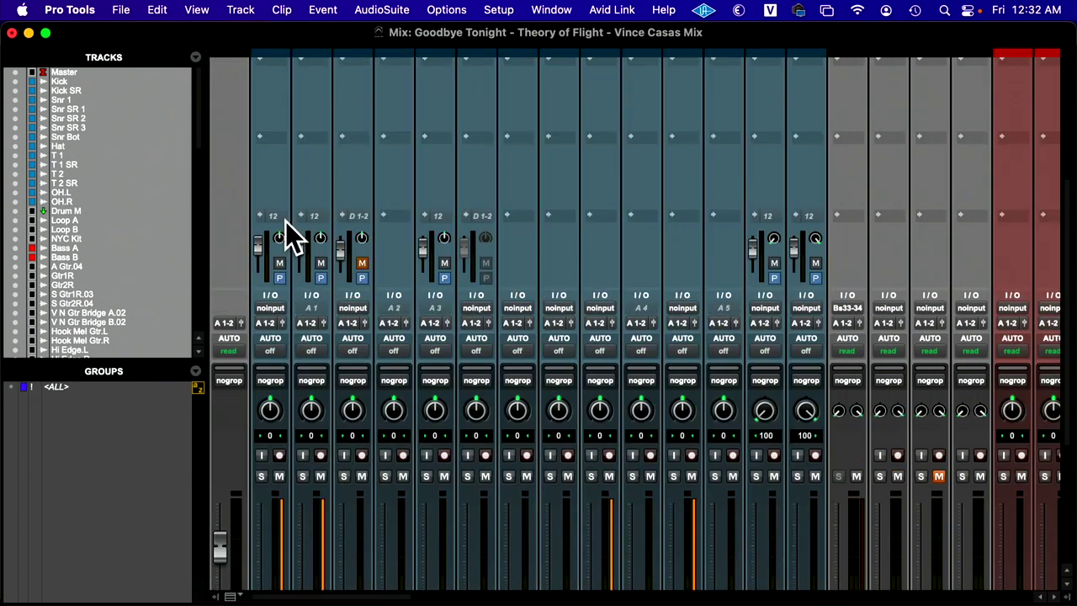
Clear the plug-ins from the first insert slot on all tracks by setting it to no insert
scroll(274, 249, "up", 5)
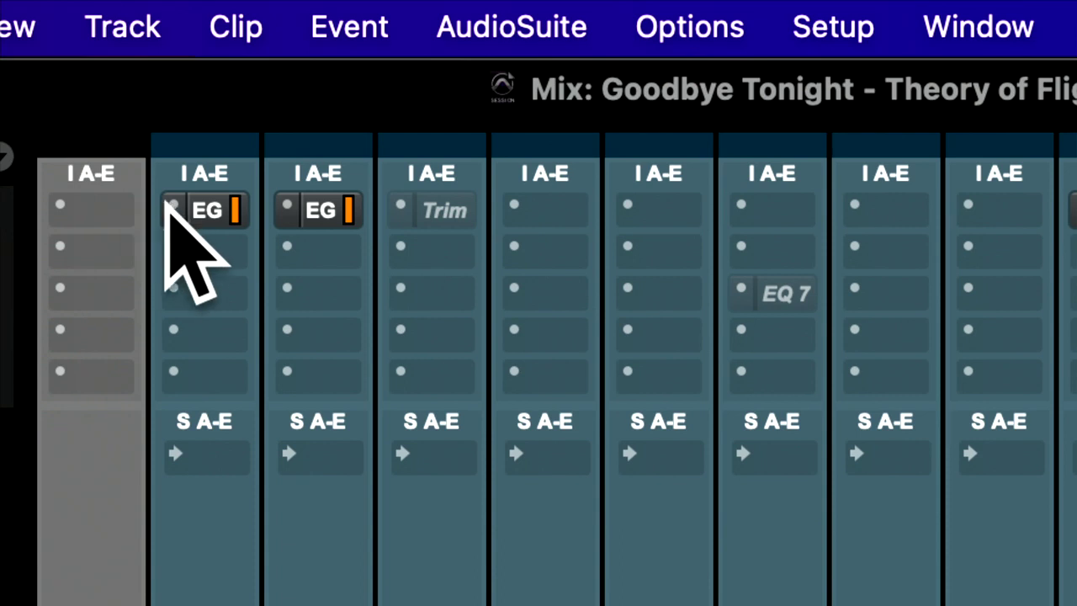
left_click(172, 206)
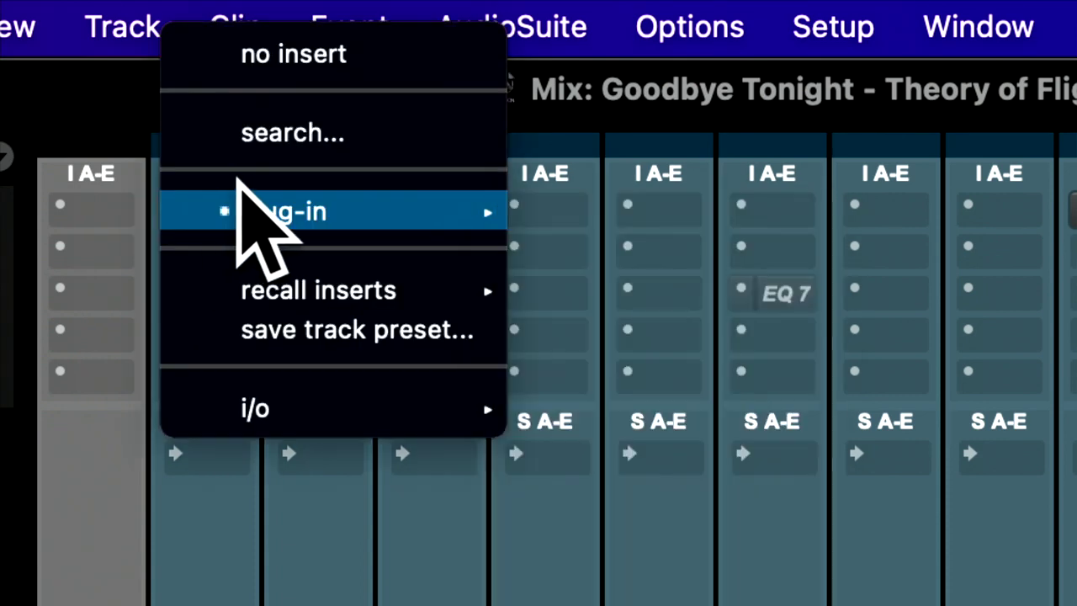
left_click(332, 74, "alt")
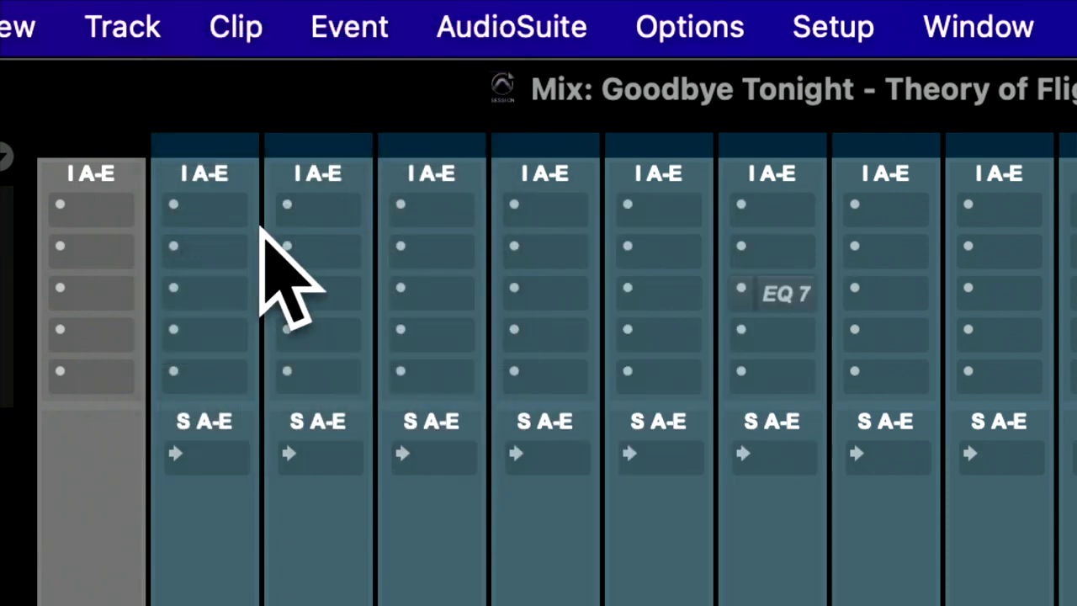
Set the second and third insert slots to no insert across all tracks
scroll(290, 244, "left", 10)
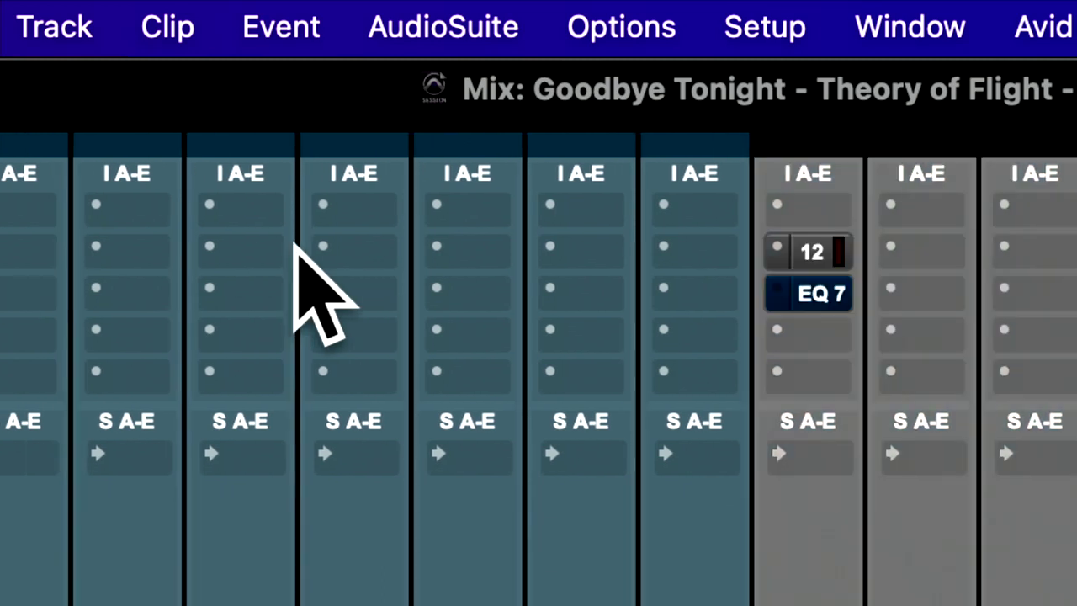
scroll(302, 242, "left", 10)
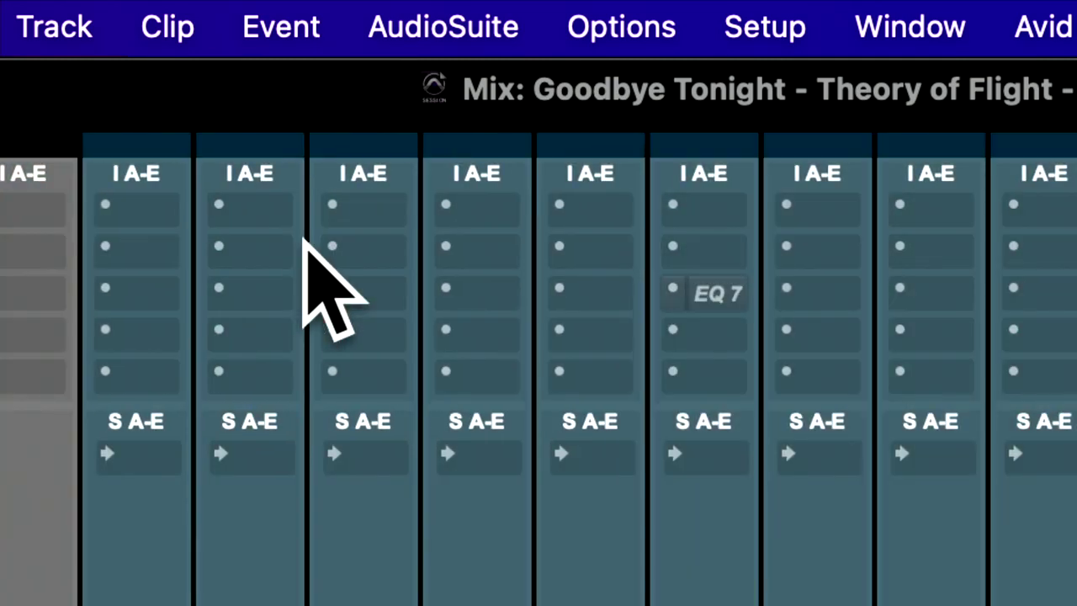
left_click(106, 249)
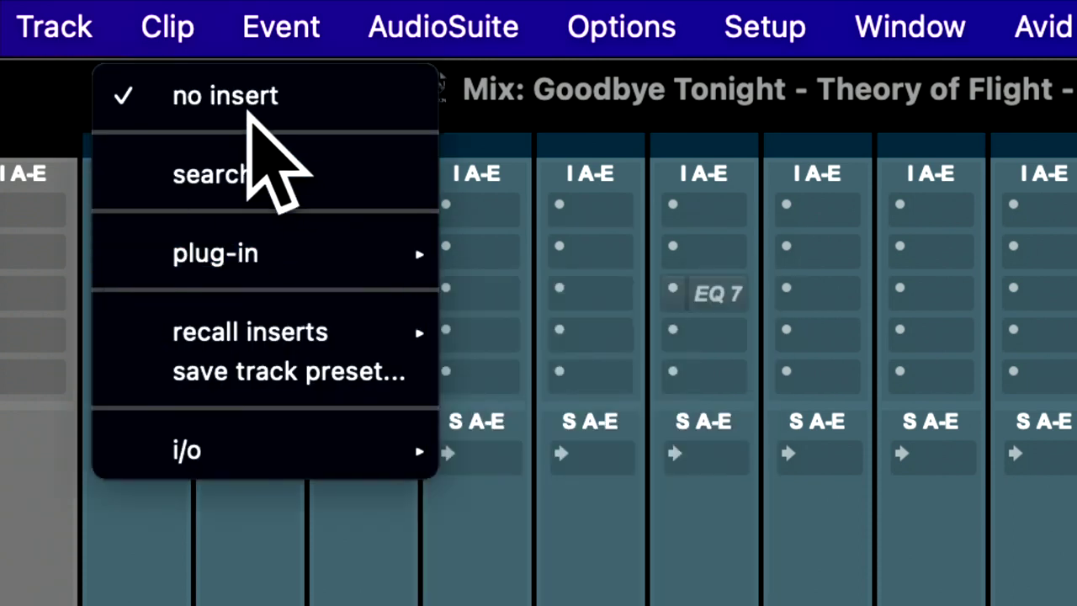
left_click(246, 105)
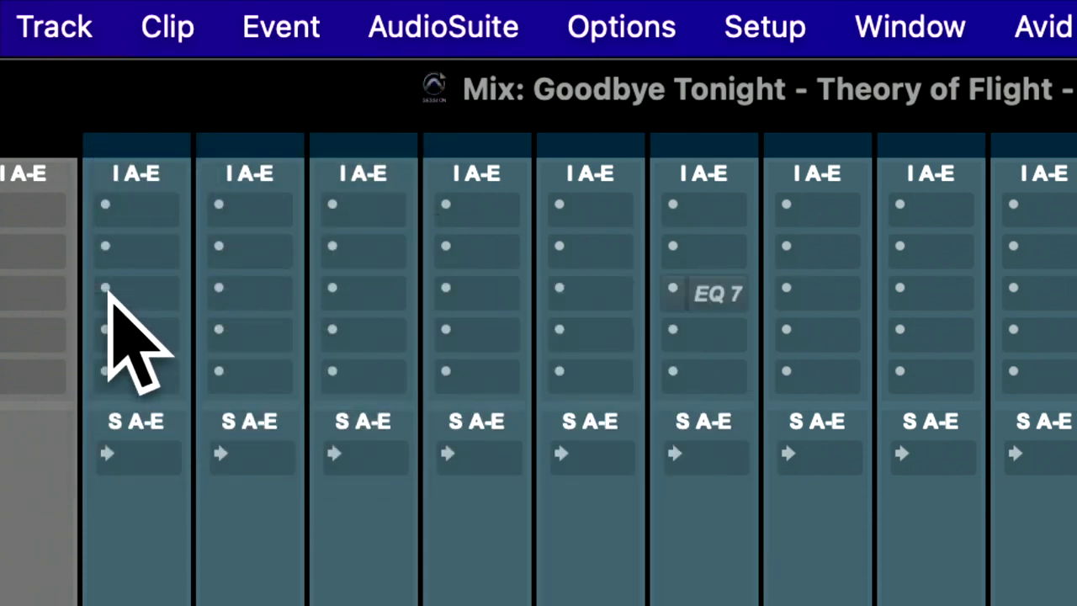
left_click(107, 290)
left_click(159, 148, "alt")
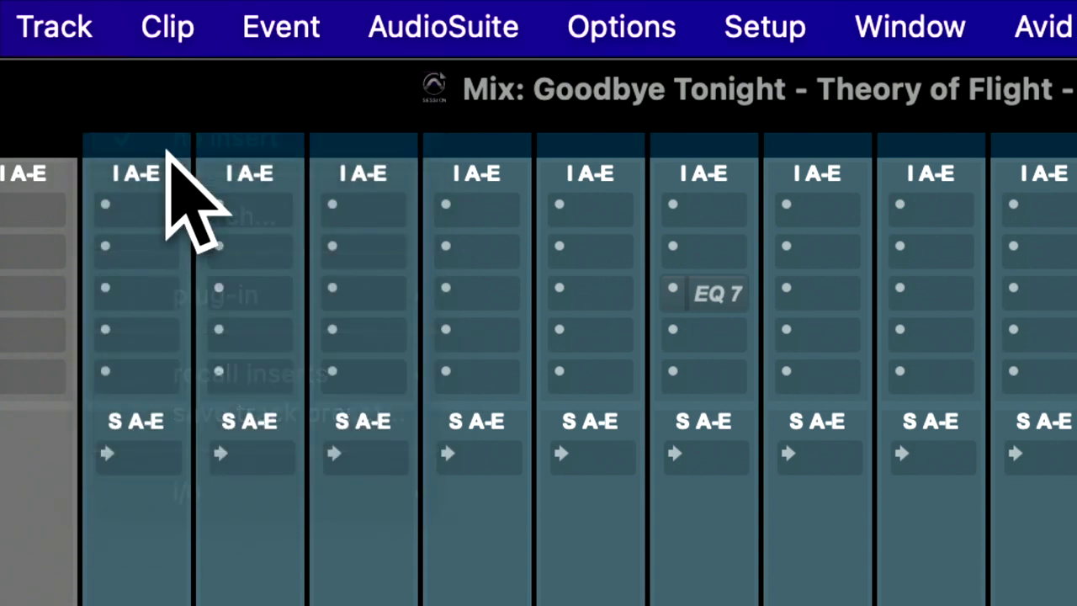
Set the fourth and fifth insert slots to no insert across all tracks, and check the whole mixer for leftover plug-ins
left_click(105, 331)
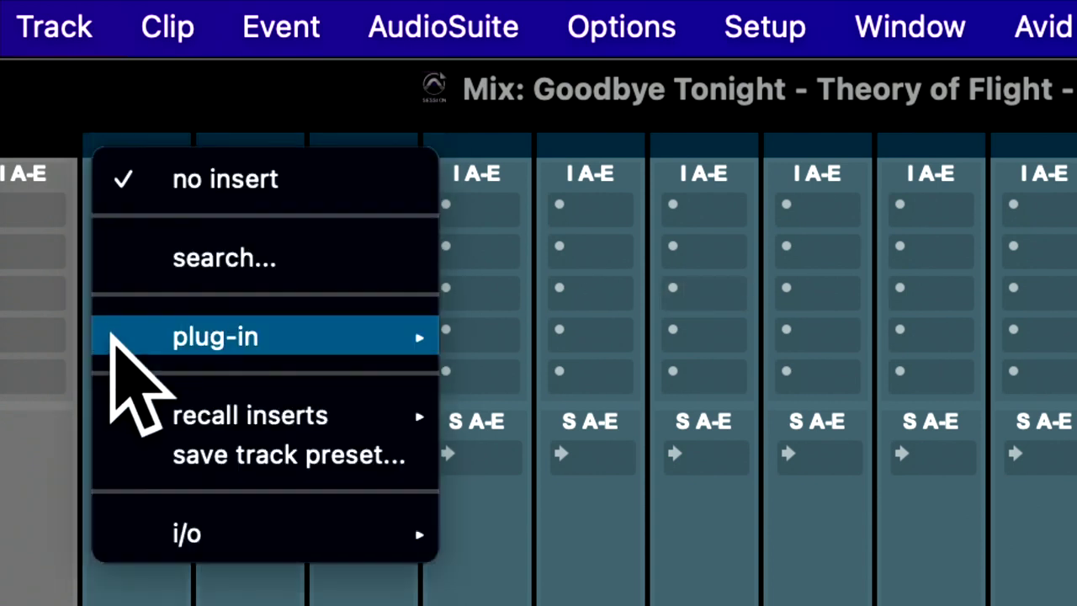
left_click(163, 180)
left_click(106, 371)
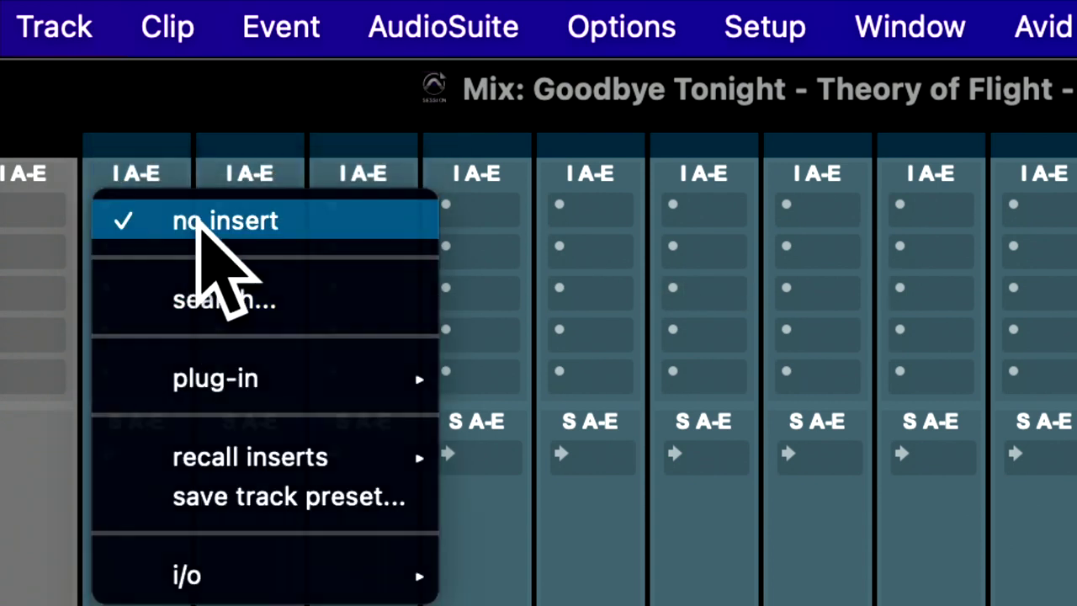
left_click(199, 225)
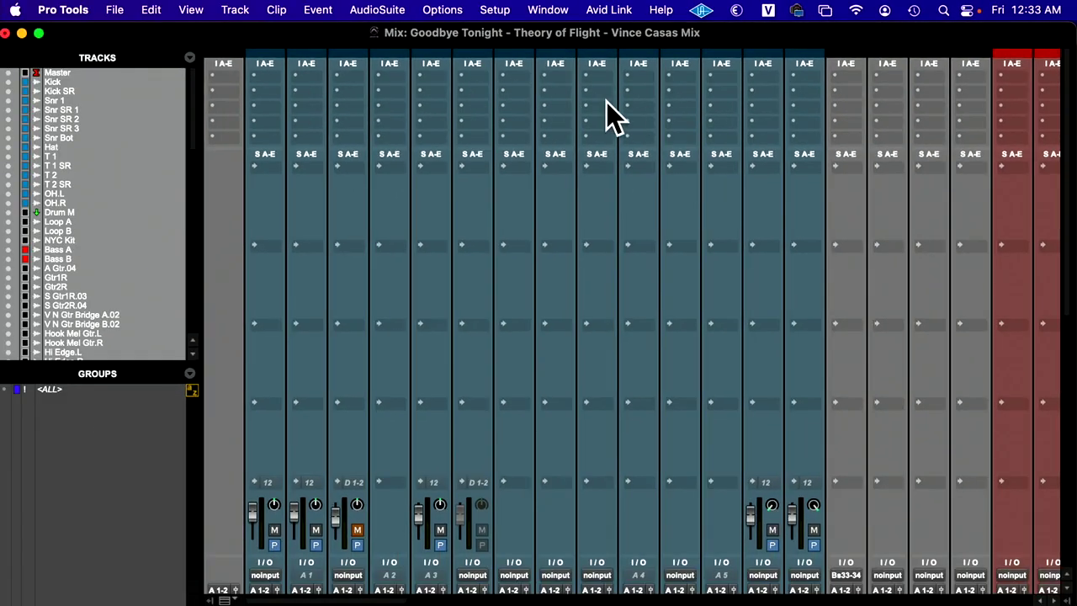
scroll(606, 102, "right", 15)
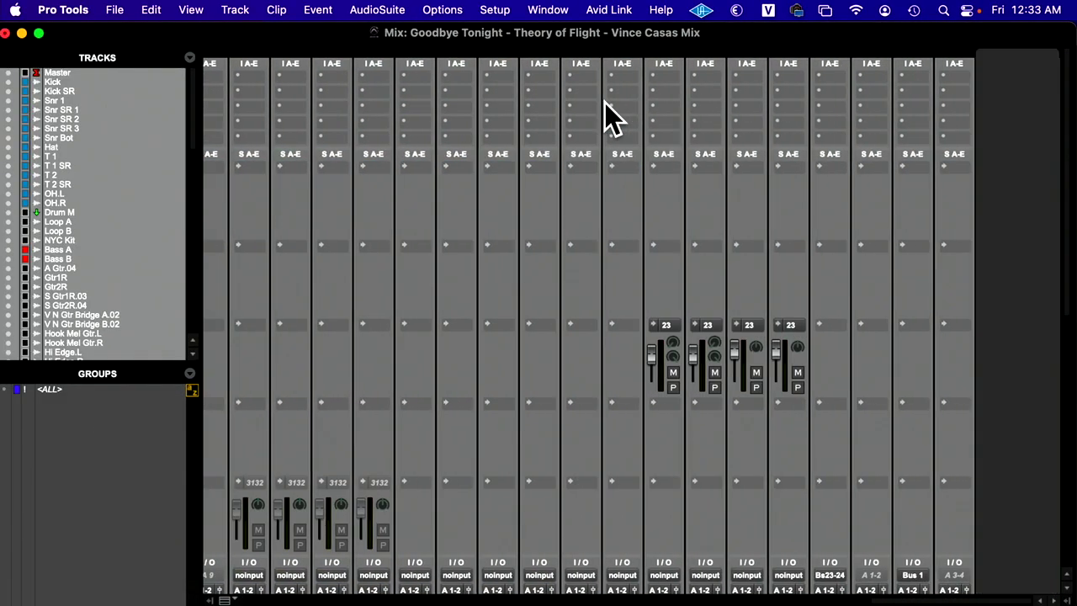
scroll(600, 104, "left", 10)
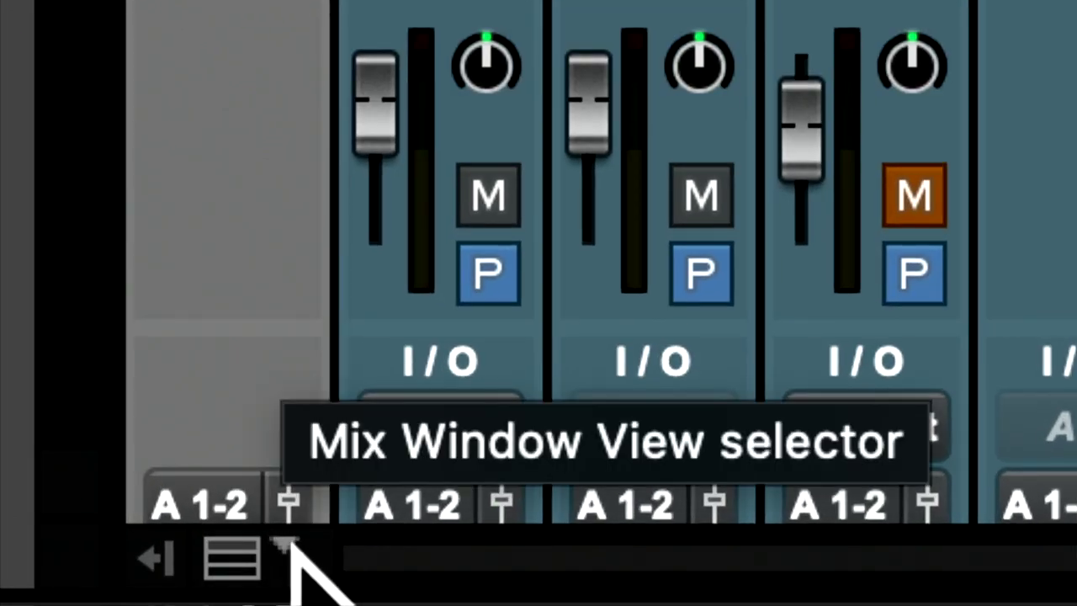
Show the Inserts F-J section, check every track for plug-ins across the mixer, and hide the section again
left_click(283, 548)
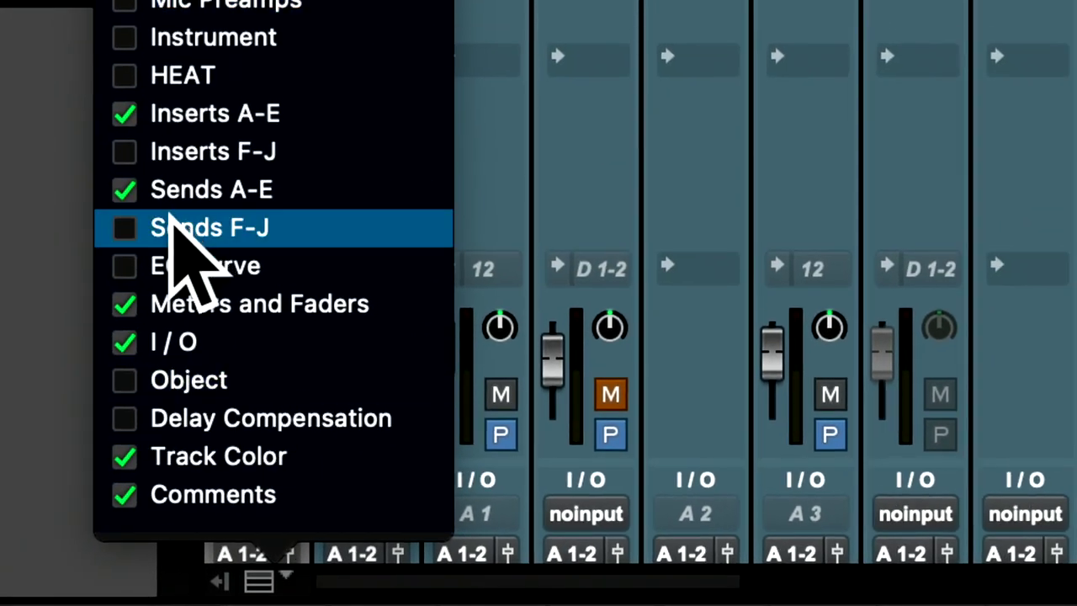
left_click(128, 152)
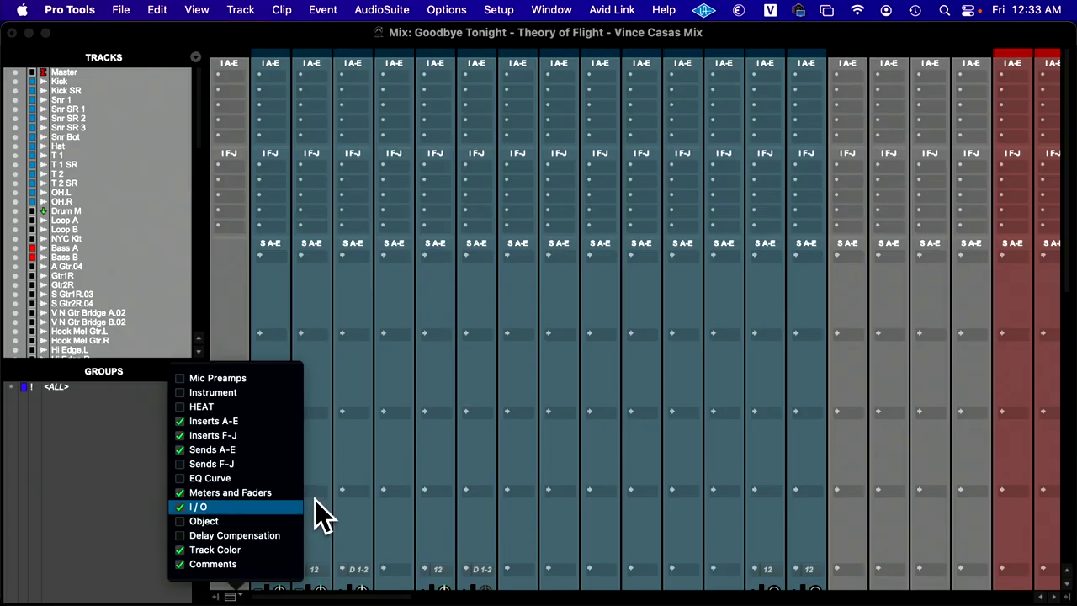
left_click(402, 354)
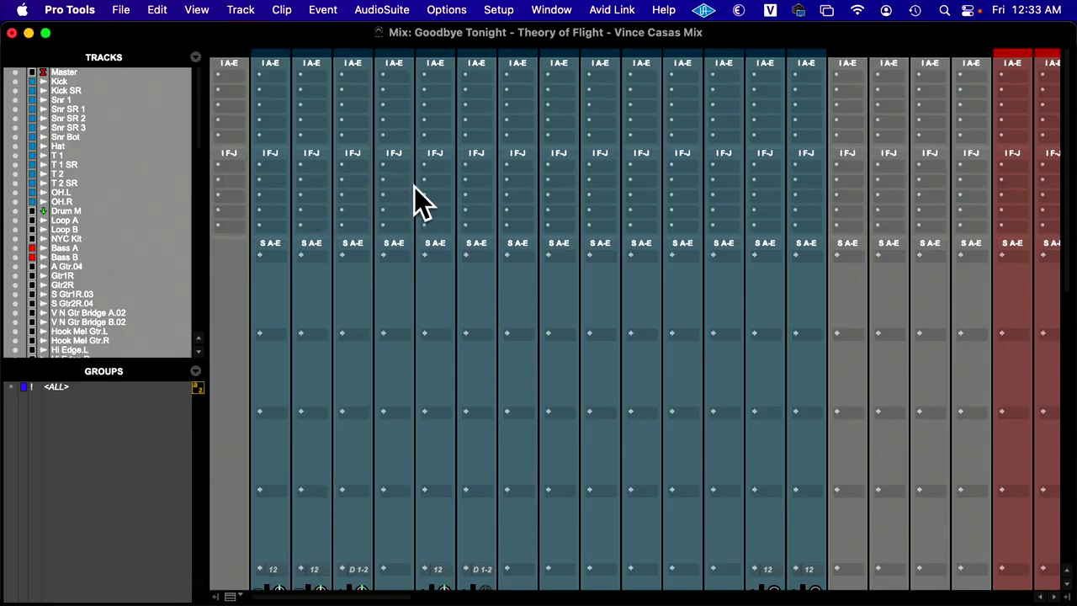
scroll(476, 187, "right", 10)
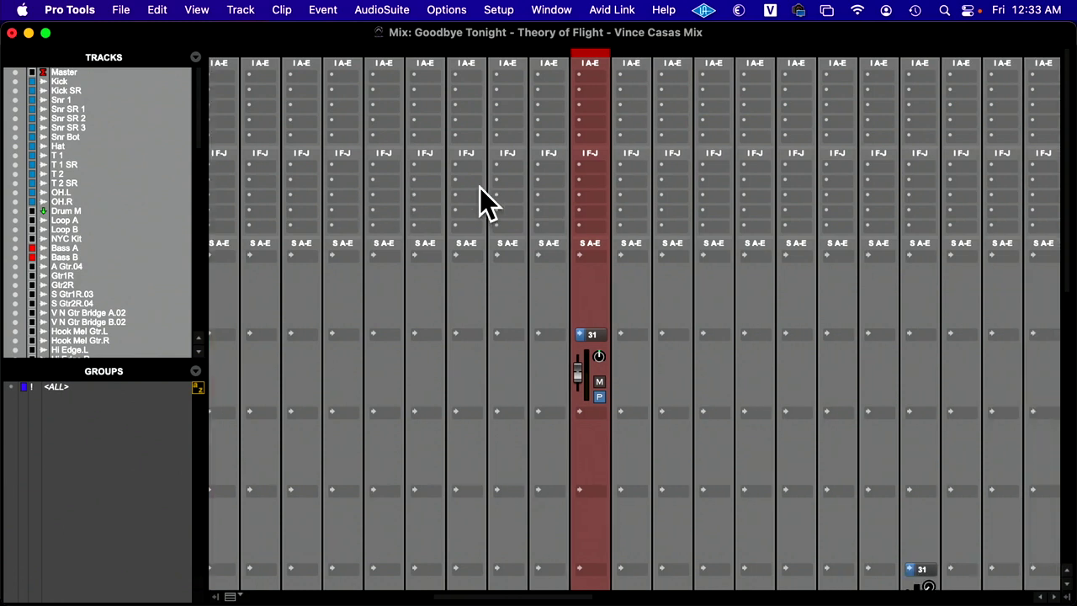
scroll(479, 187, "right", 10)
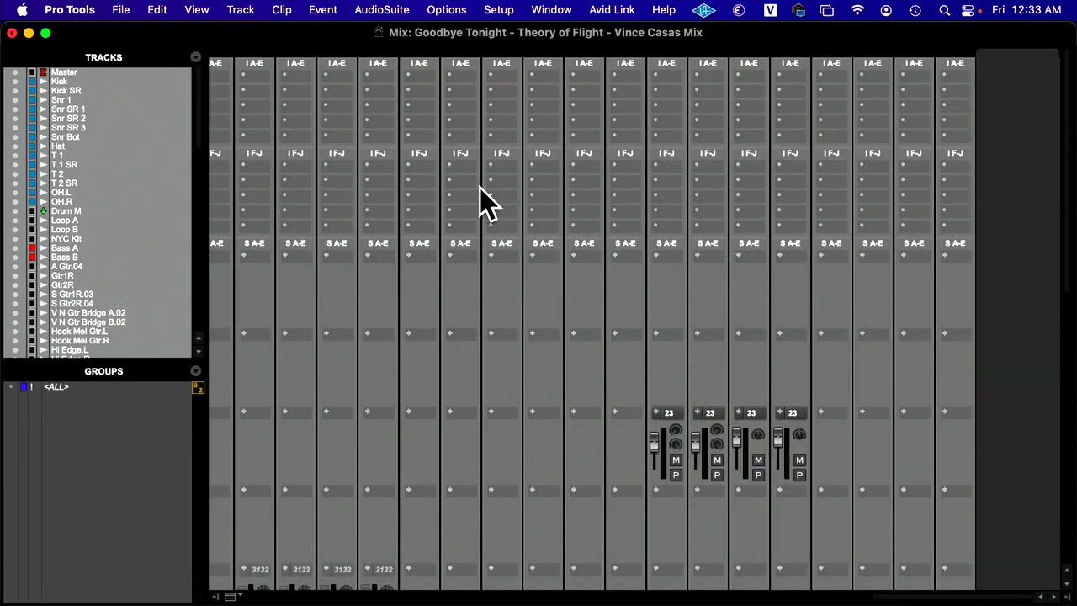
scroll(438, 202, "left", 10)
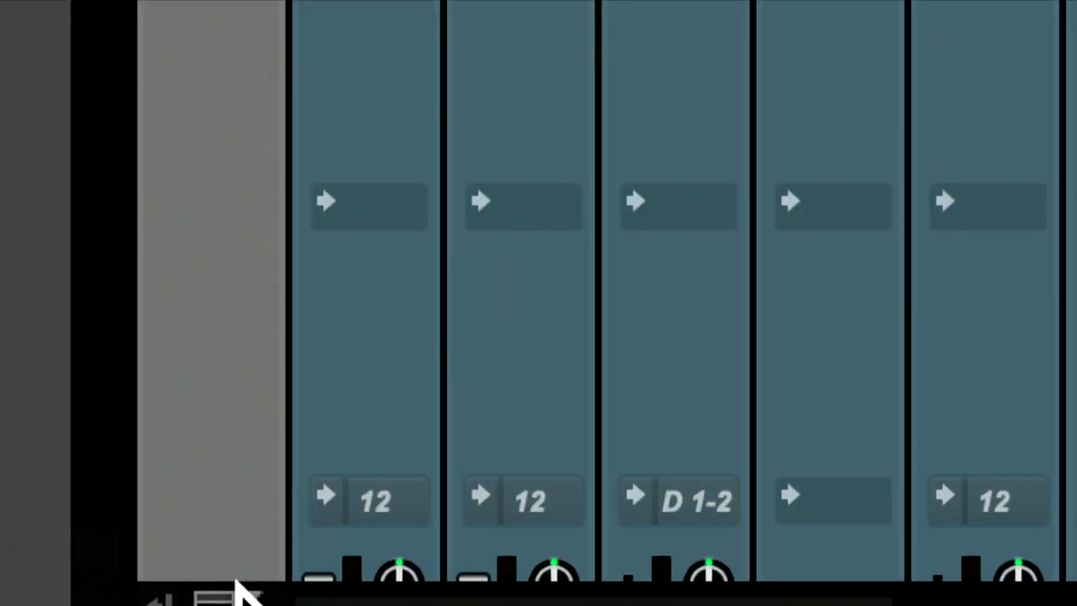
left_click(232, 596)
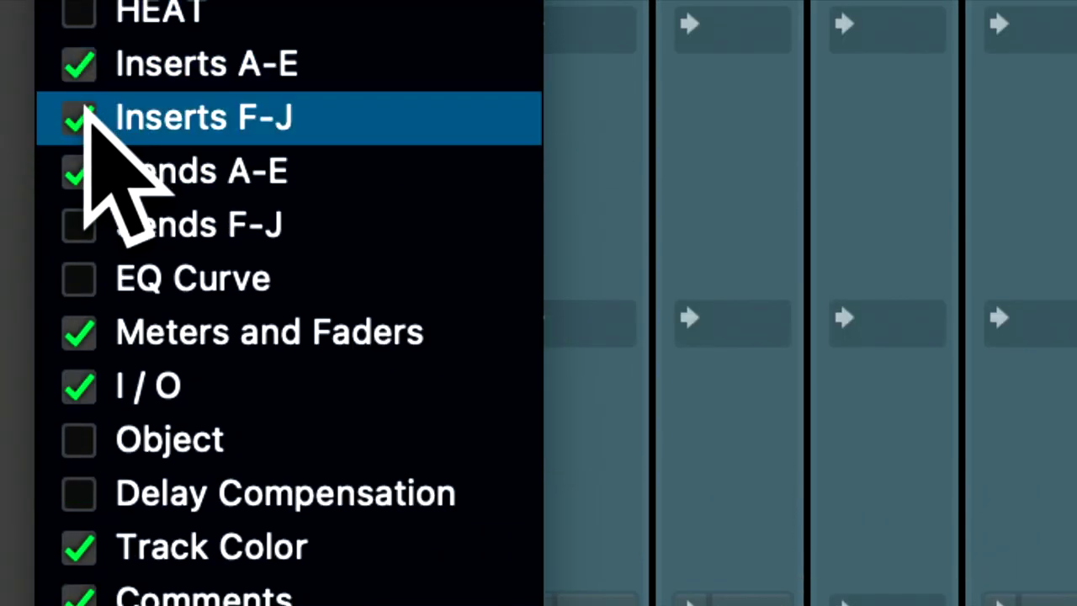
left_click(84, 113)
left_click(347, 387)
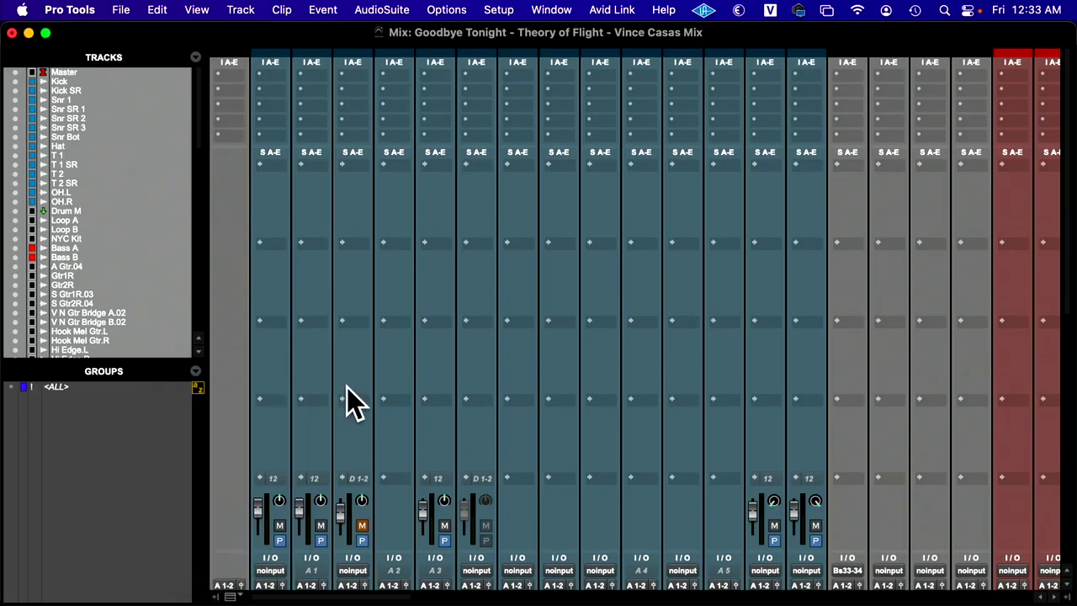
Read the Clear All Sends instructions in Word, return to Pro Tools and collapse sends A through E to their compact view on all tracks
key("super+Tab")
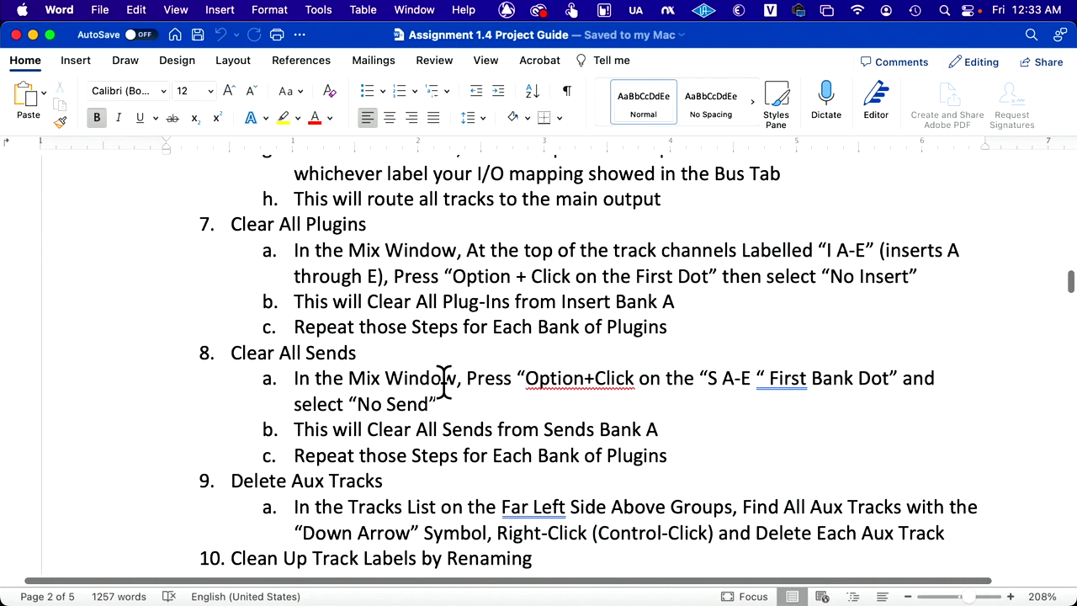
key("super+Tab")
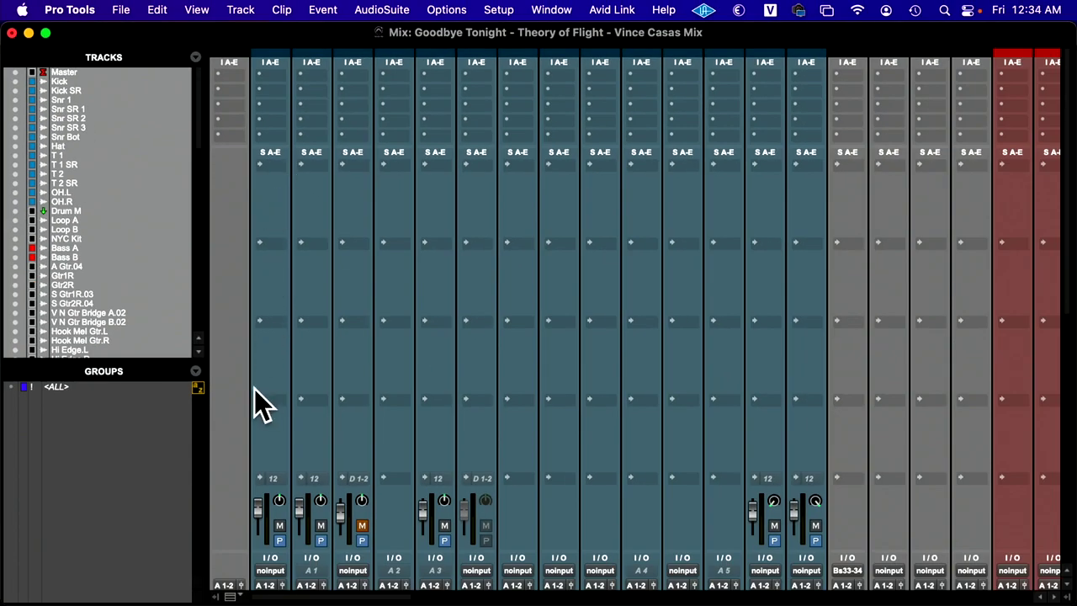
left_click(258, 165, "super")
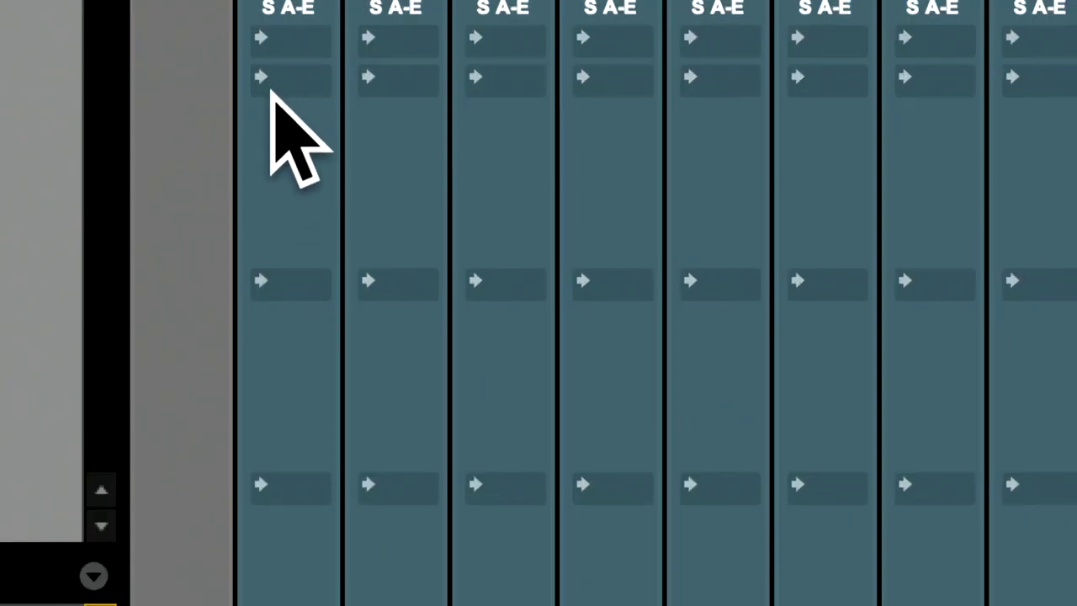
left_click(259, 75)
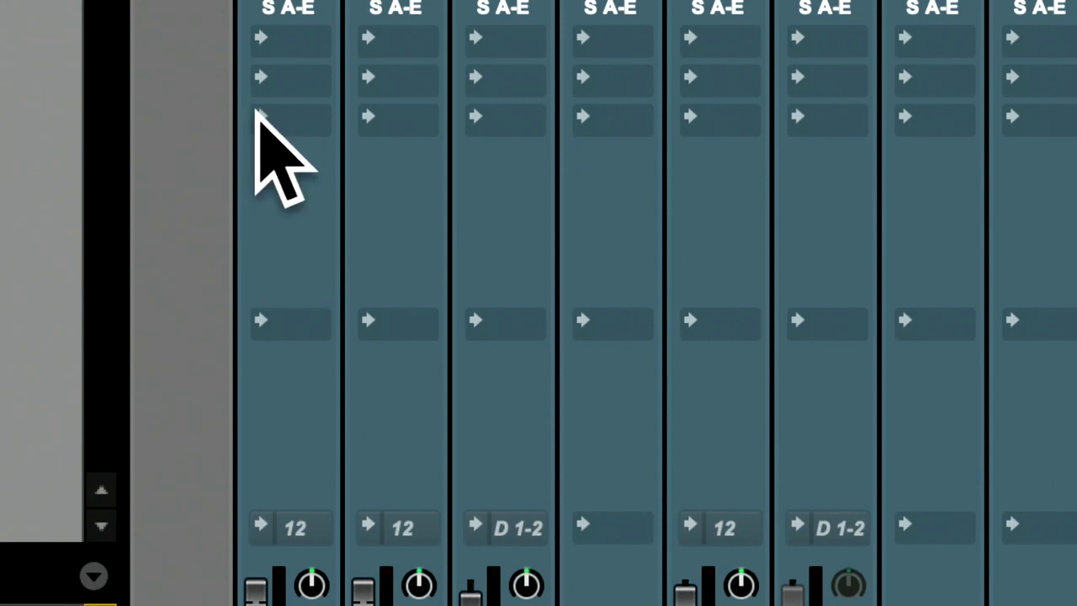
left_click(258, 116)
left_click(261, 154, "super")
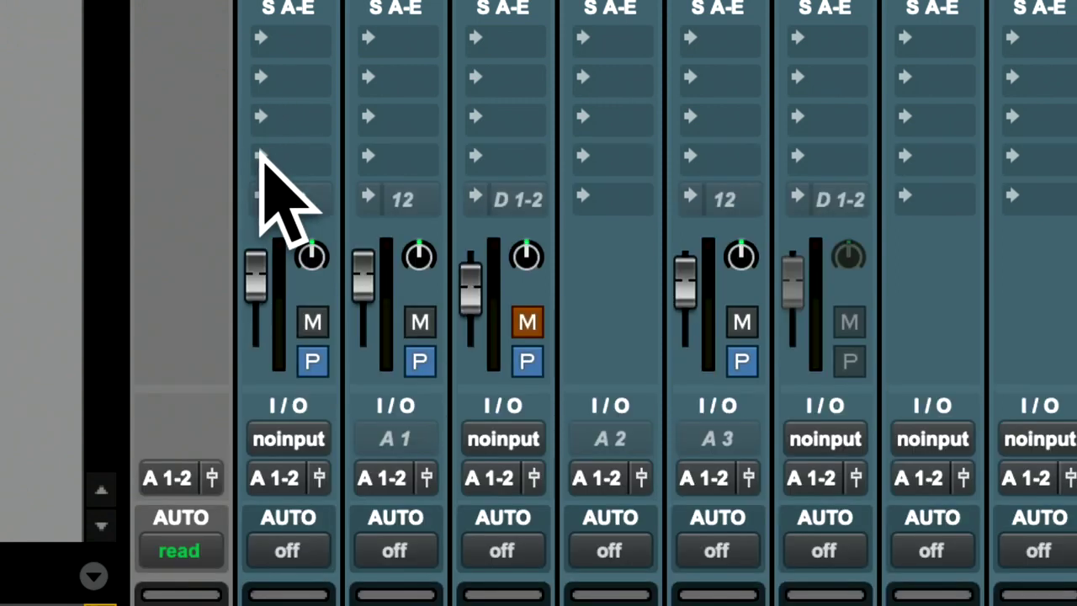
left_click(260, 197, "super")
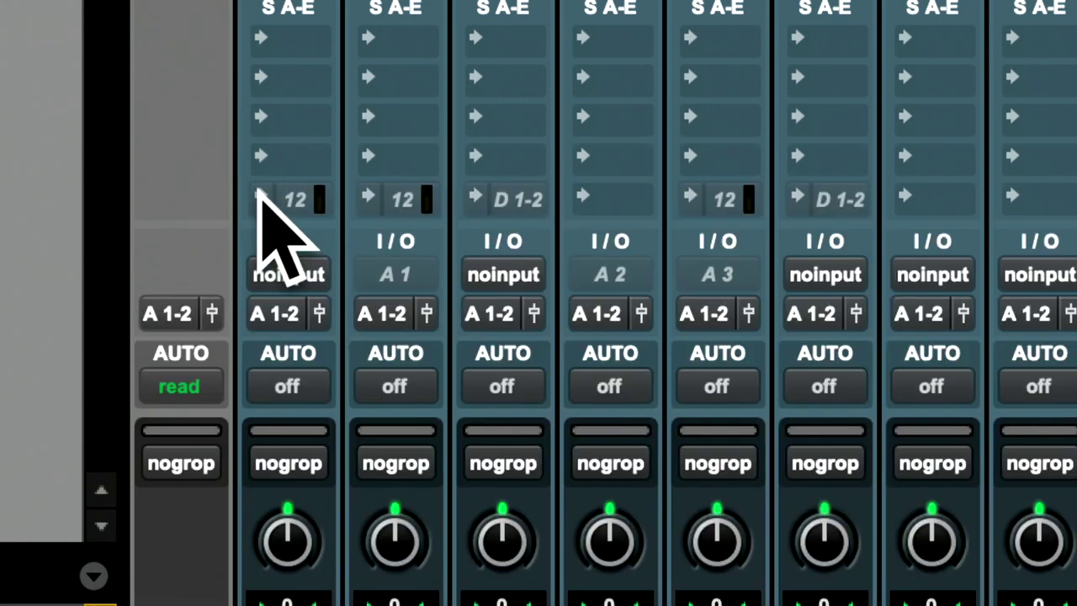
scroll(261, 193, "up", 1)
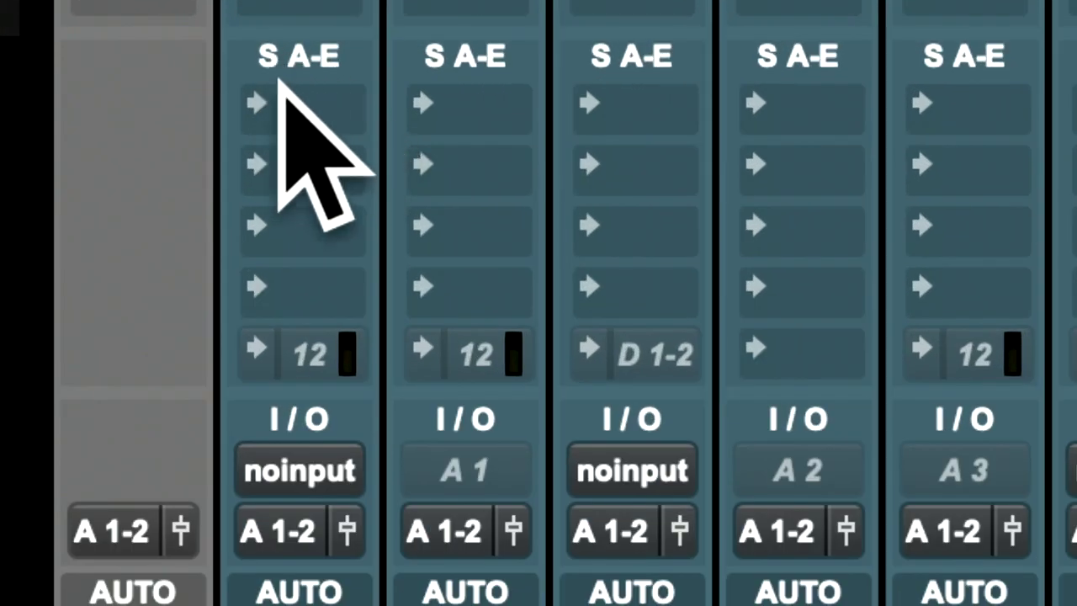
Set the first and second send slots to no send across all tracks, accepting the loss of send automation
right_click(260, 116)
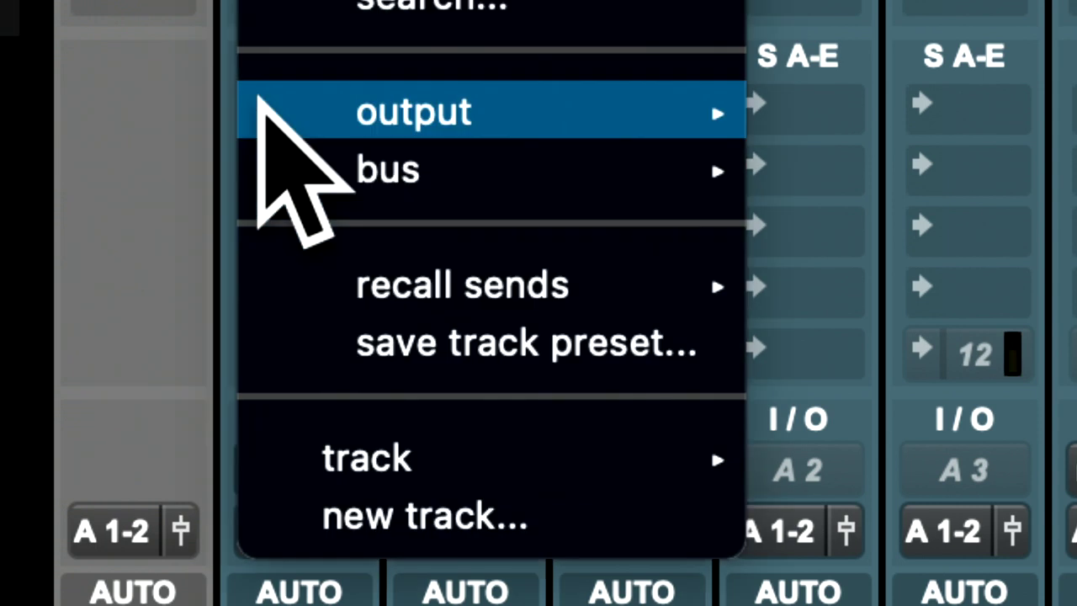
mouse_move(320, 84)
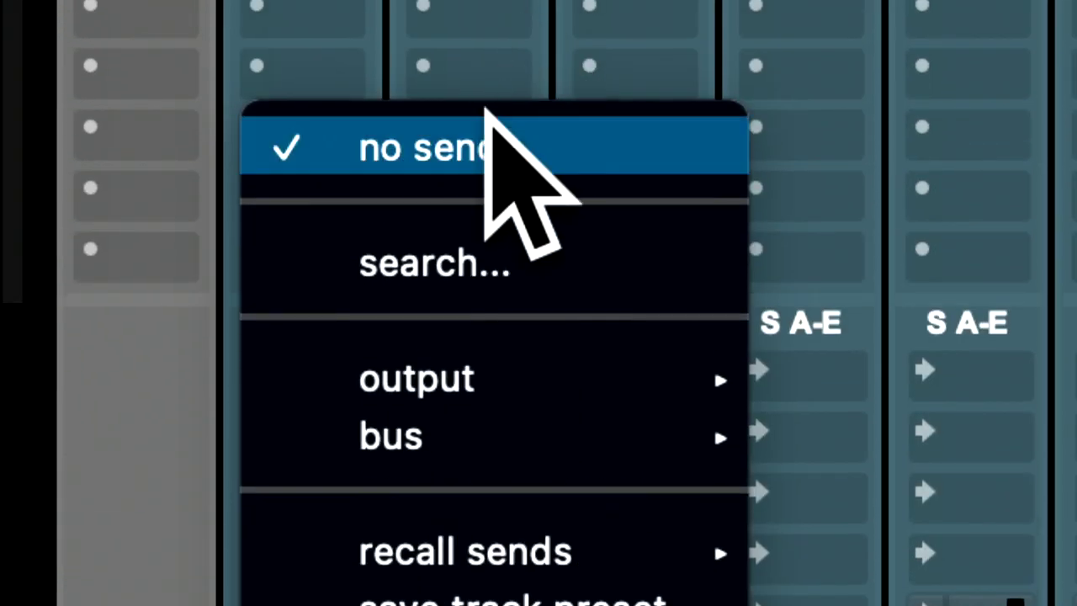
left_click(487, 122)
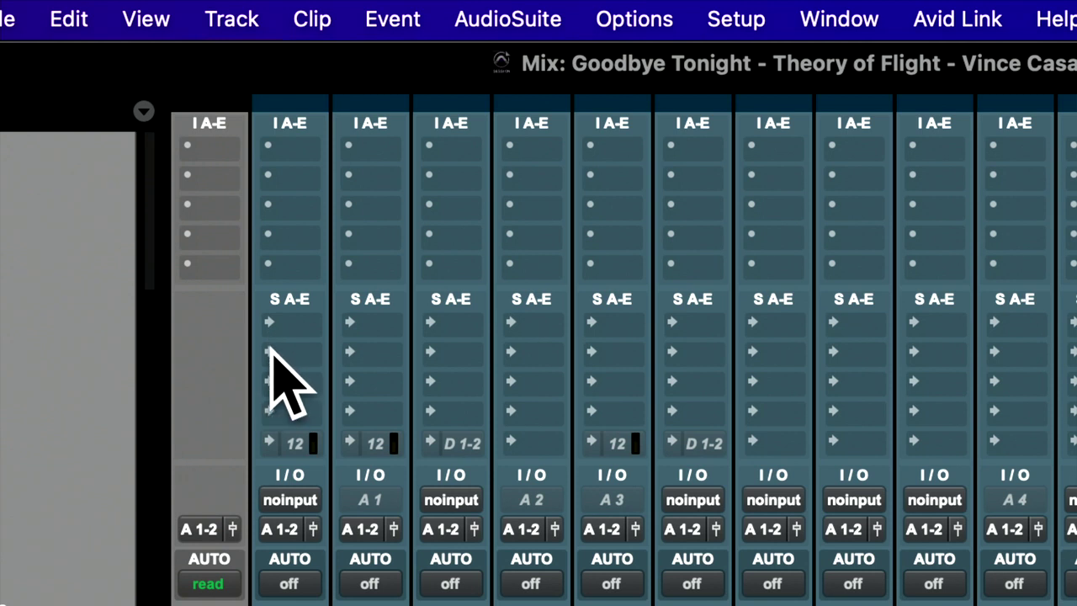
left_click(270, 348)
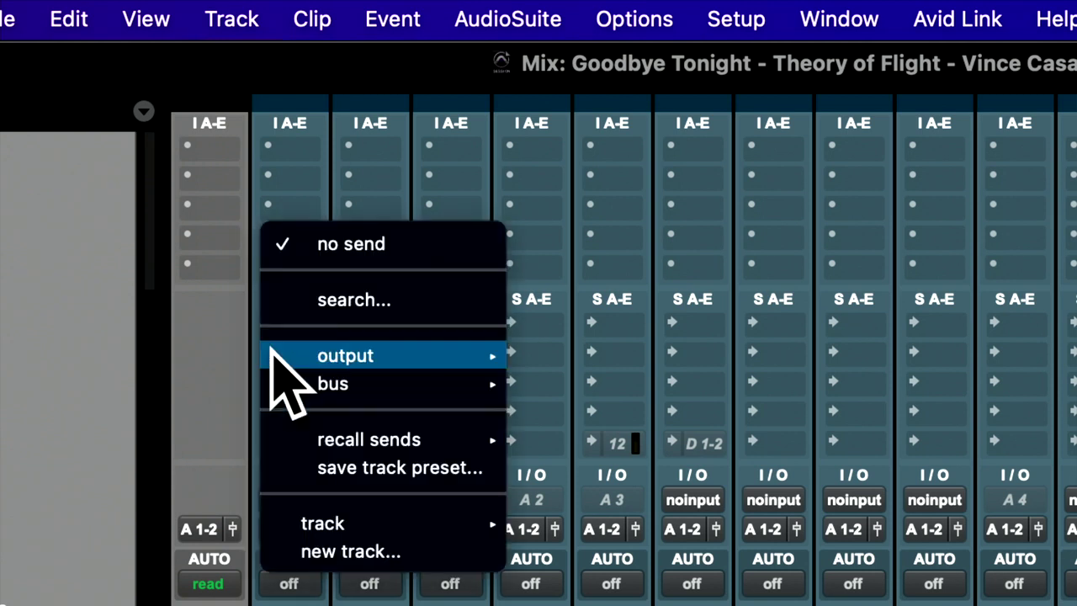
left_click(332, 245)
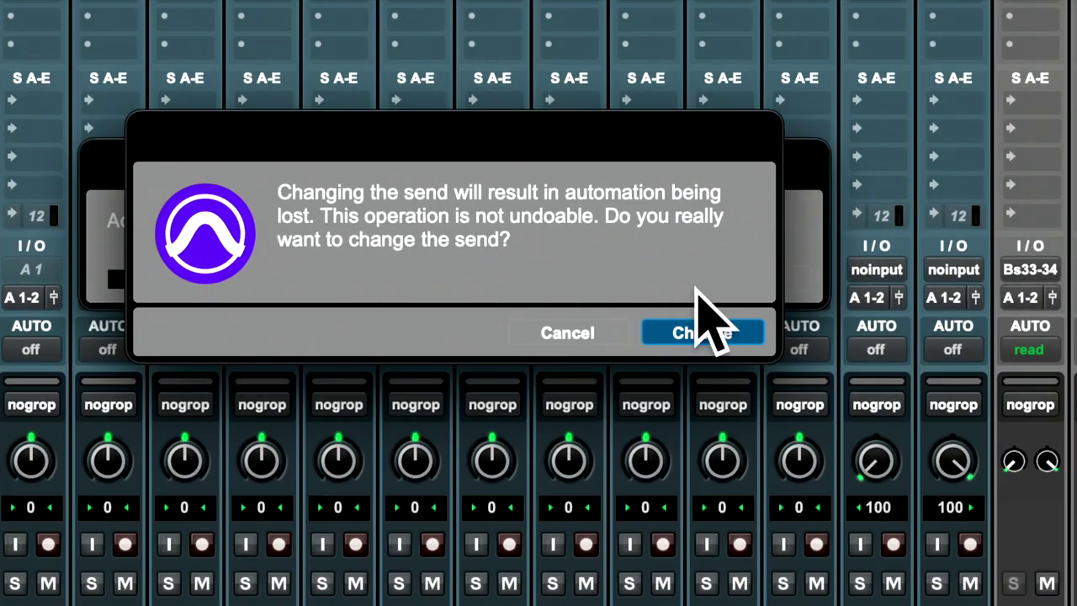
left_click(693, 321)
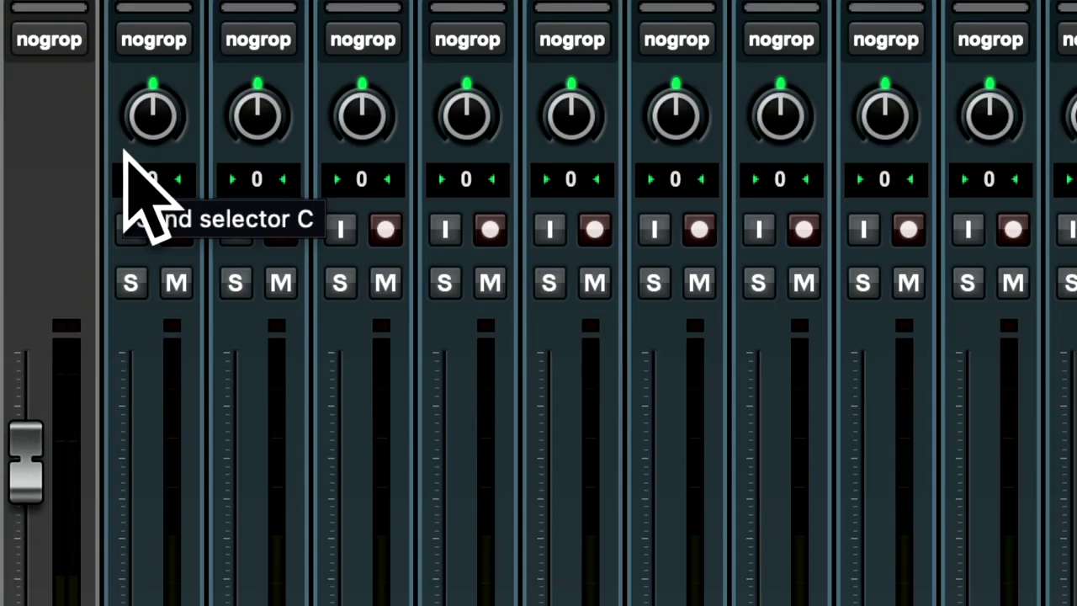
Set the third, fourth and fifth send slots to no send across all tracks
scroll(125, 154, "up", 5)
left_click(124, 153)
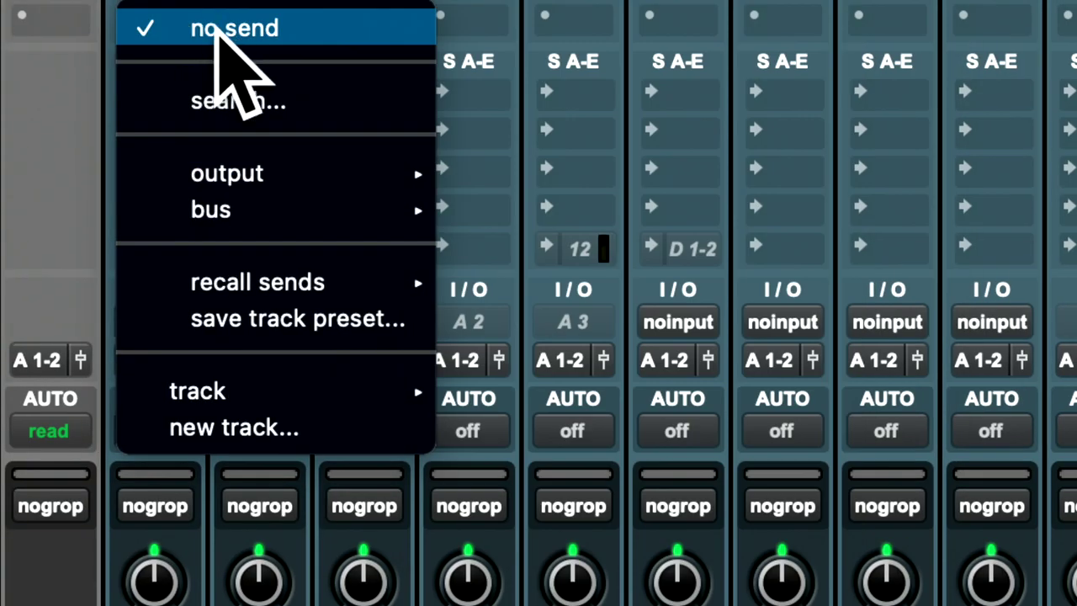
left_click(217, 19)
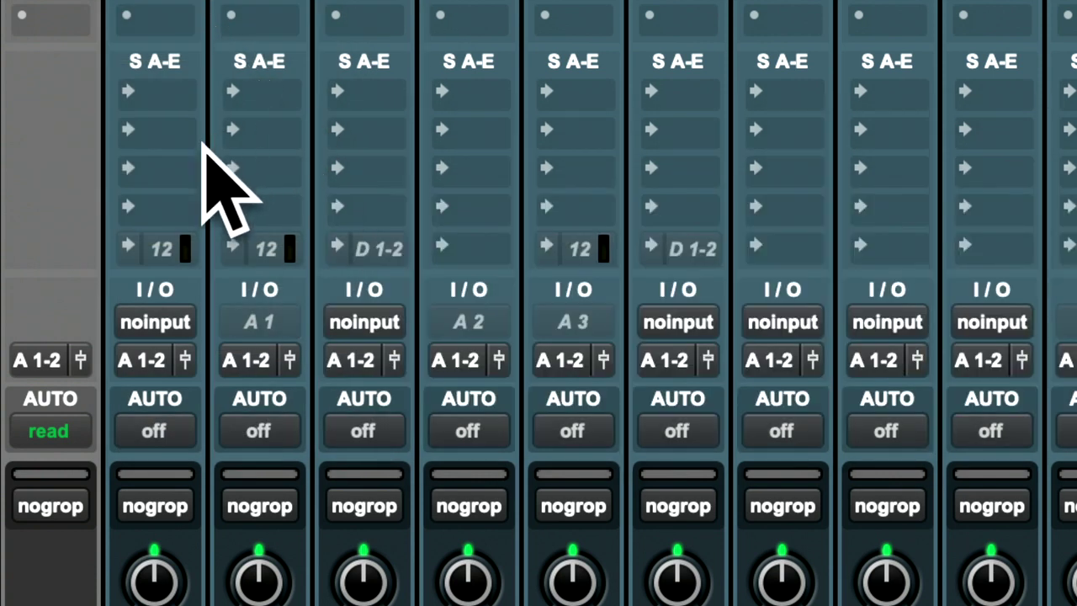
left_click(126, 164)
left_click(220, 31)
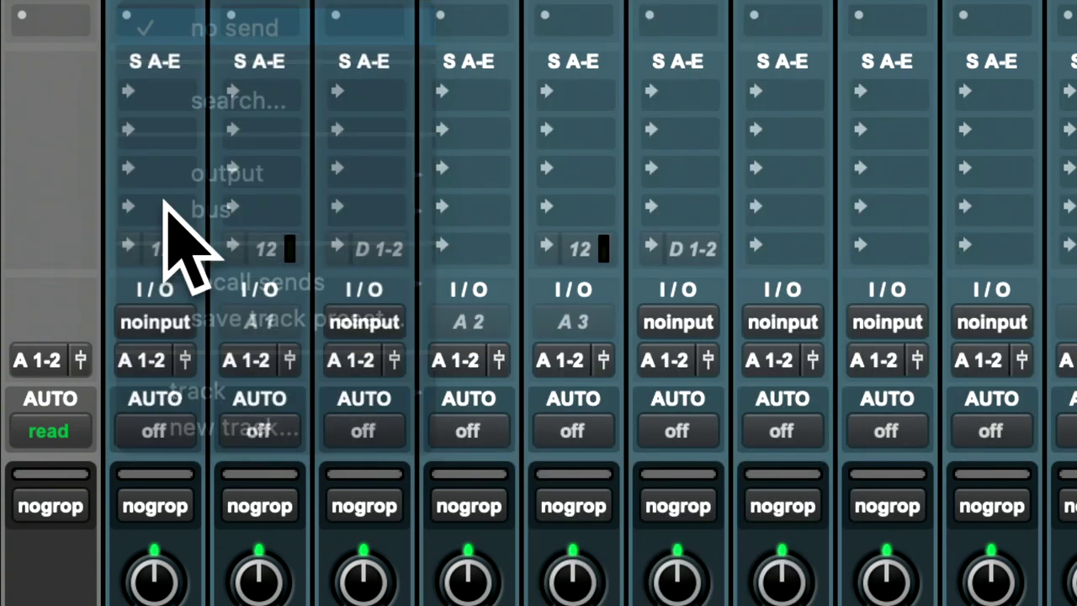
left_click(132, 210)
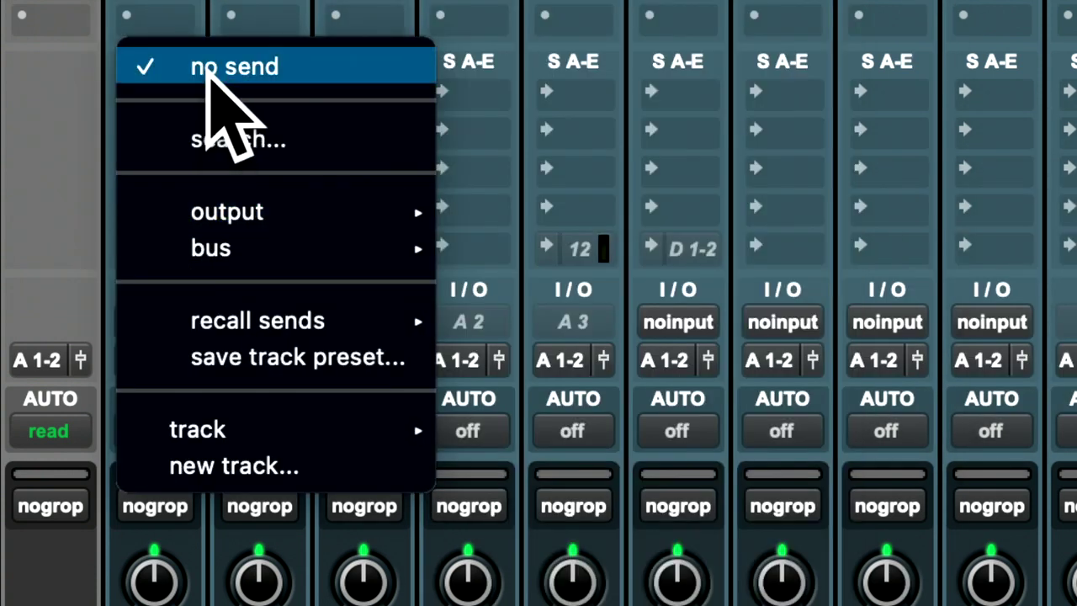
left_click(210, 69)
left_click(126, 248)
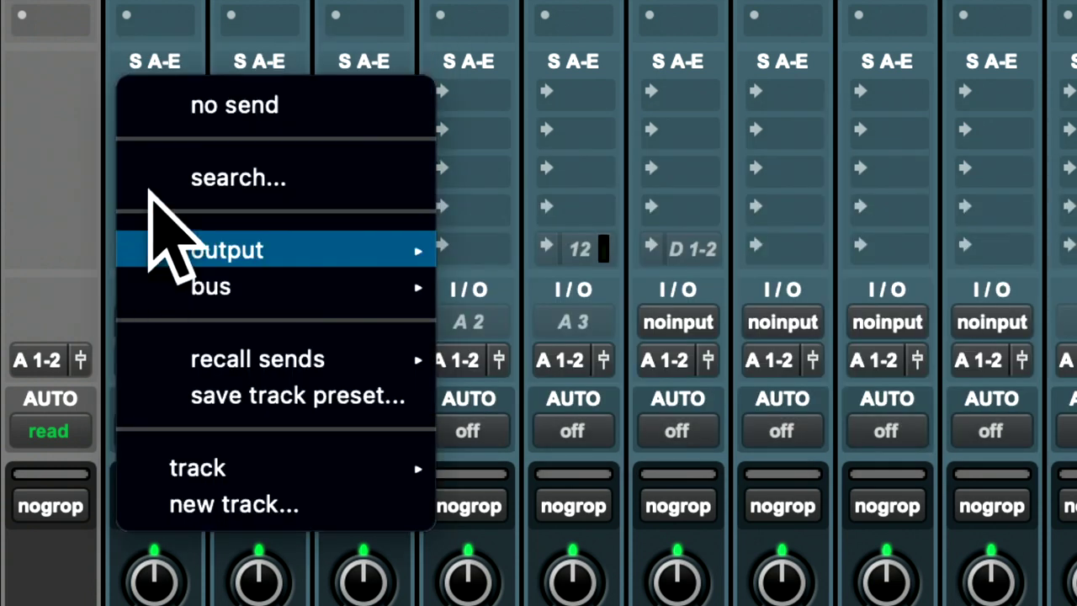
left_click(189, 103, "alt")
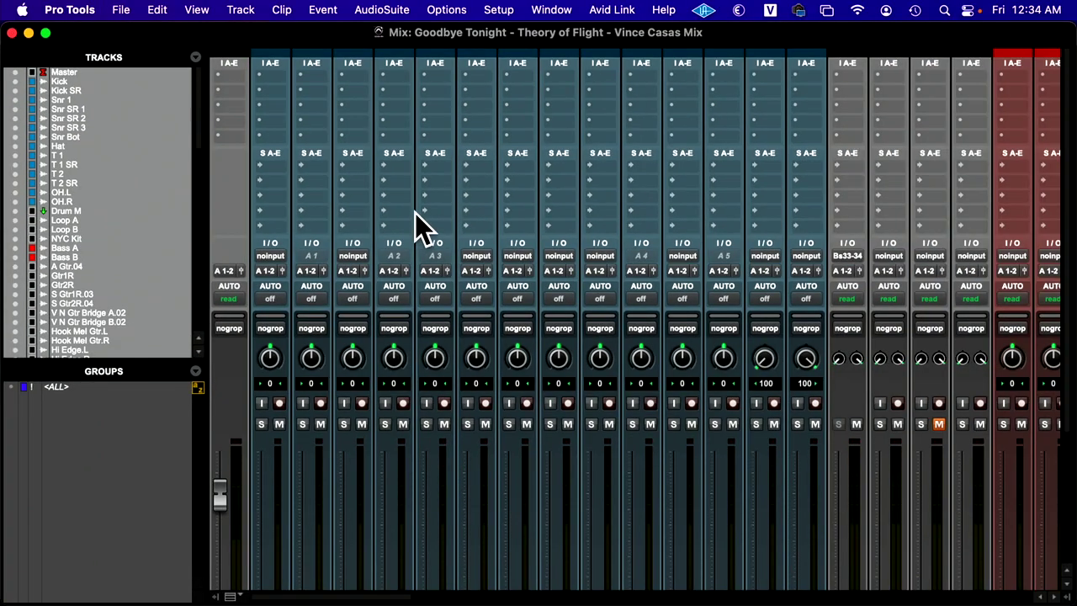
Read the Delete Aux Tracks instructions in the Word project guide and return to Pro Tools
key("super+Tab")
scroll(408, 212, "down", 5)
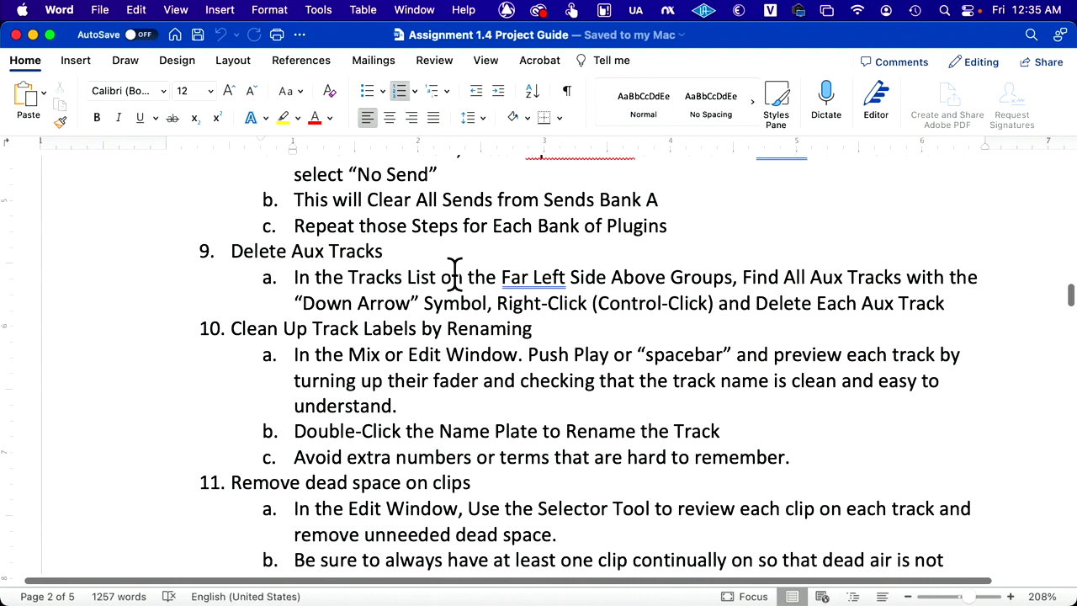
key("super+Tab")
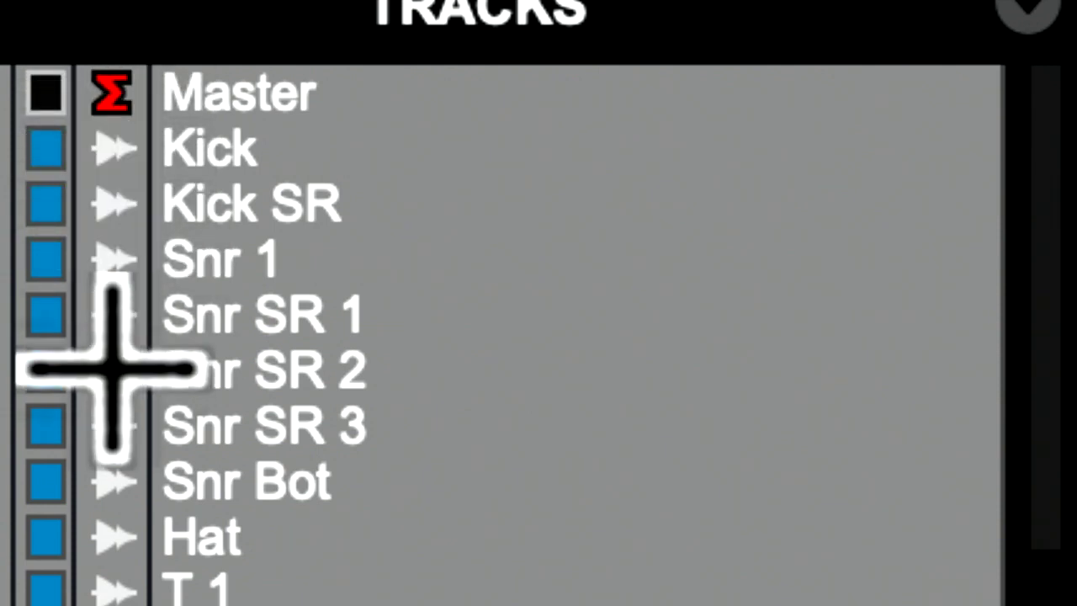
Find the Drum M aux track in the track list, select only that track and delete it
scroll(116, 461, "down", 5)
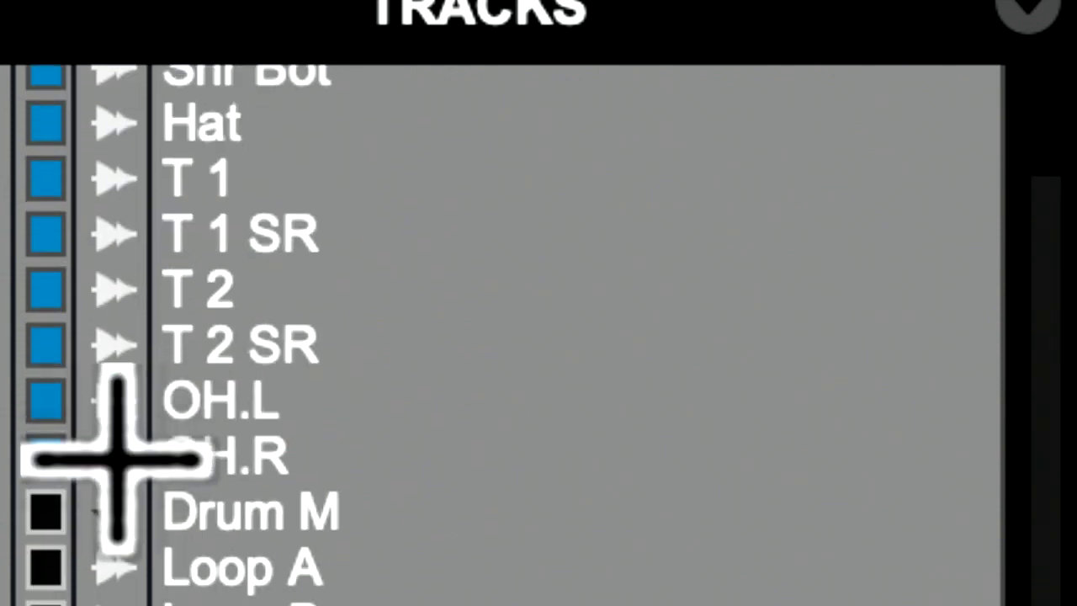
scroll(116, 461, "down", 4)
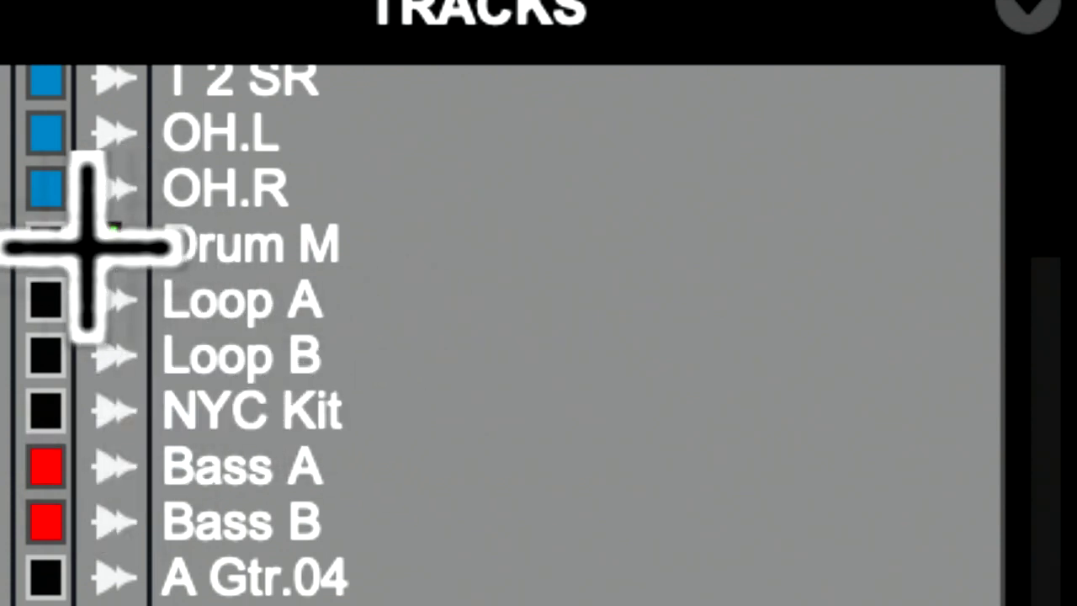
left_click(118, 245)
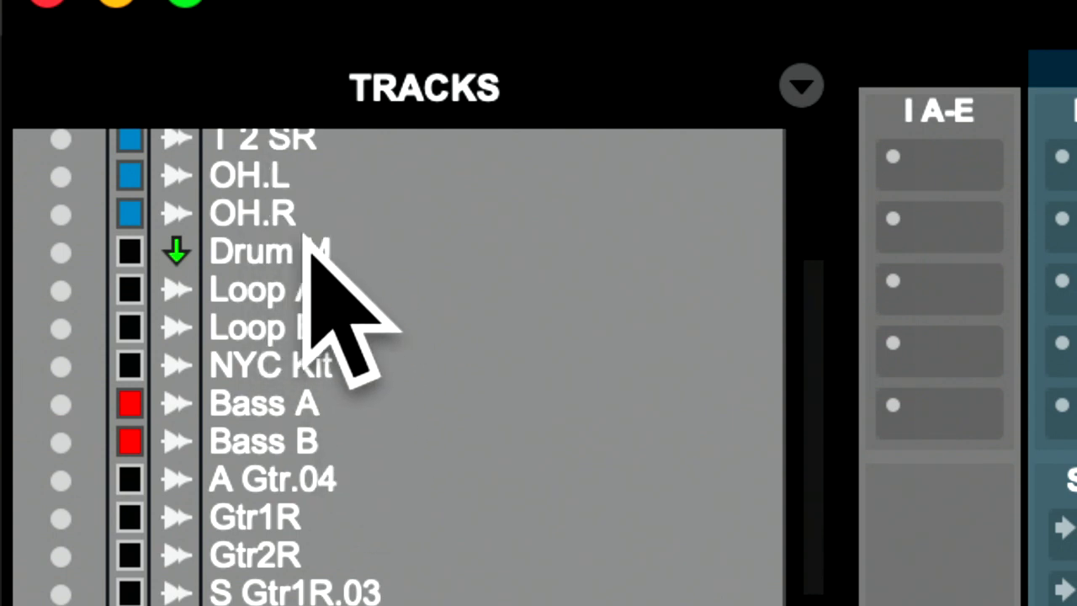
left_click(306, 239, "alt")
left_click(284, 247)
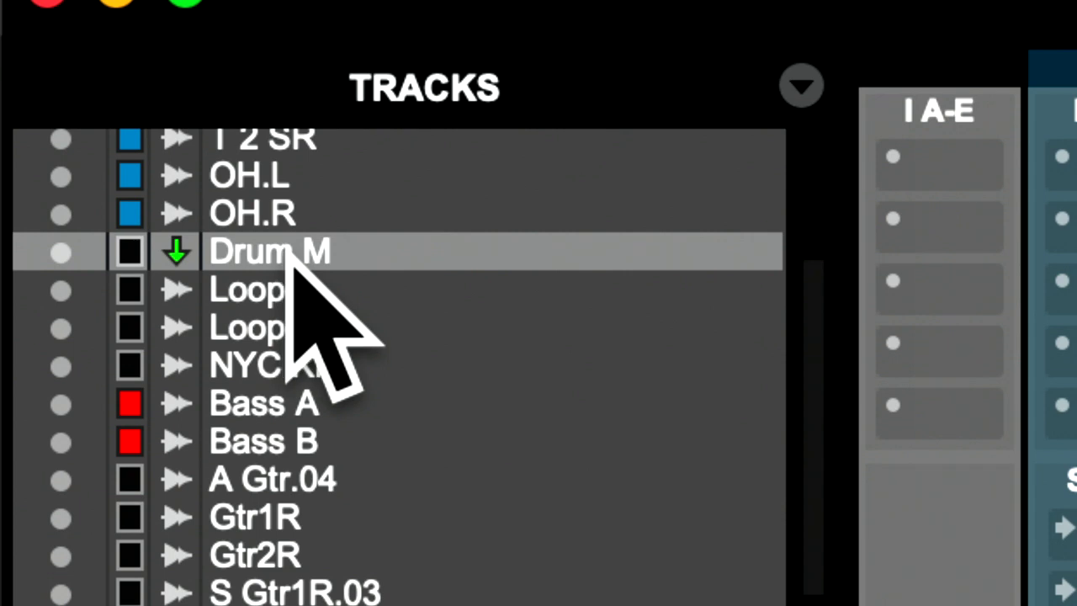
right_click(288, 247)
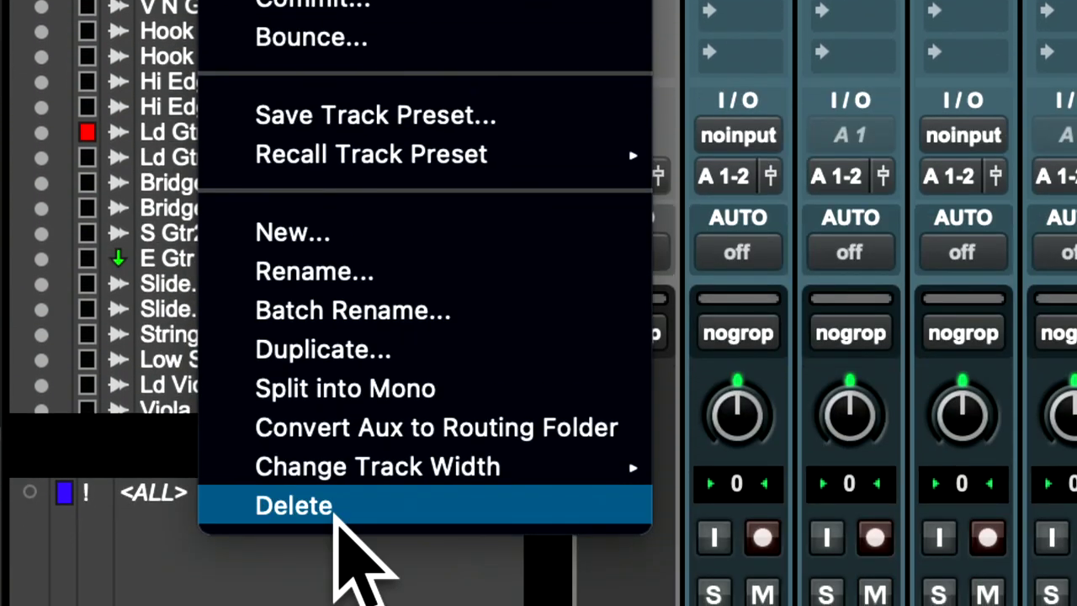
left_click(337, 515)
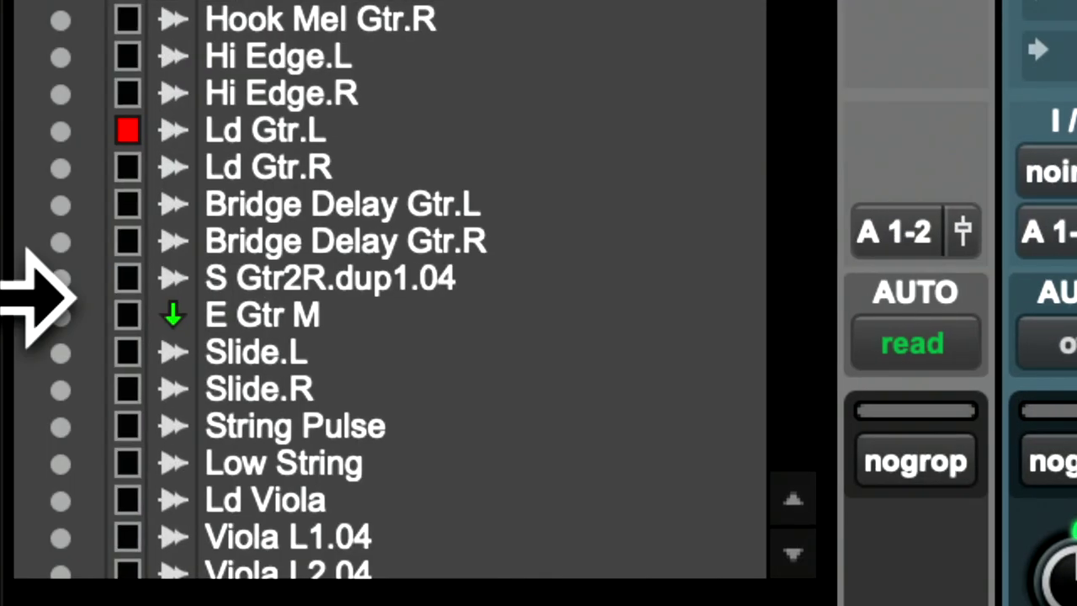
Delete the E Gtr M aux track from the track list
left_click(294, 313)
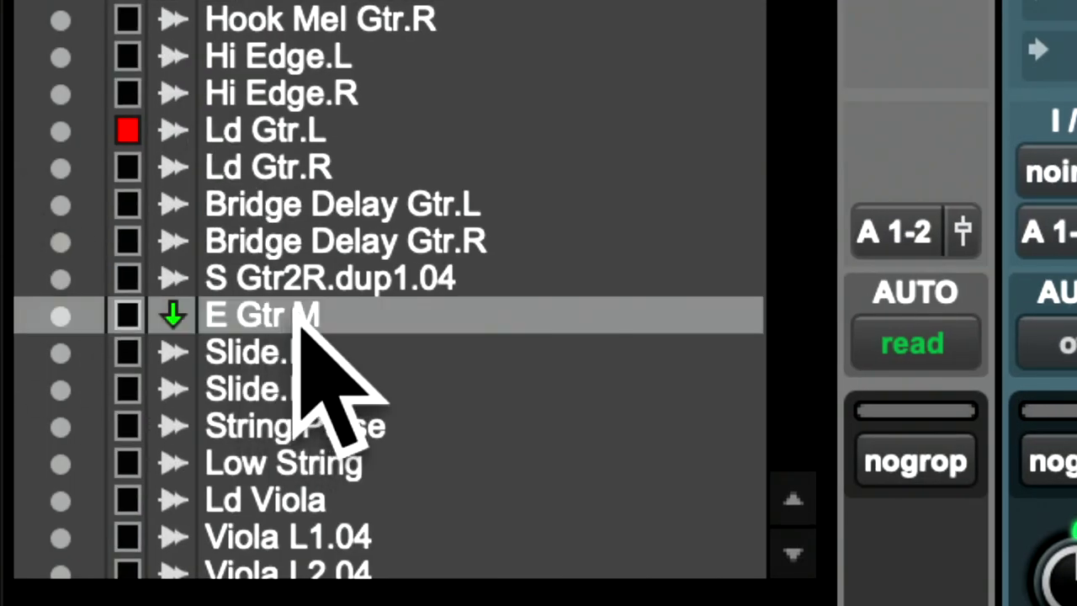
right_click(294, 318)
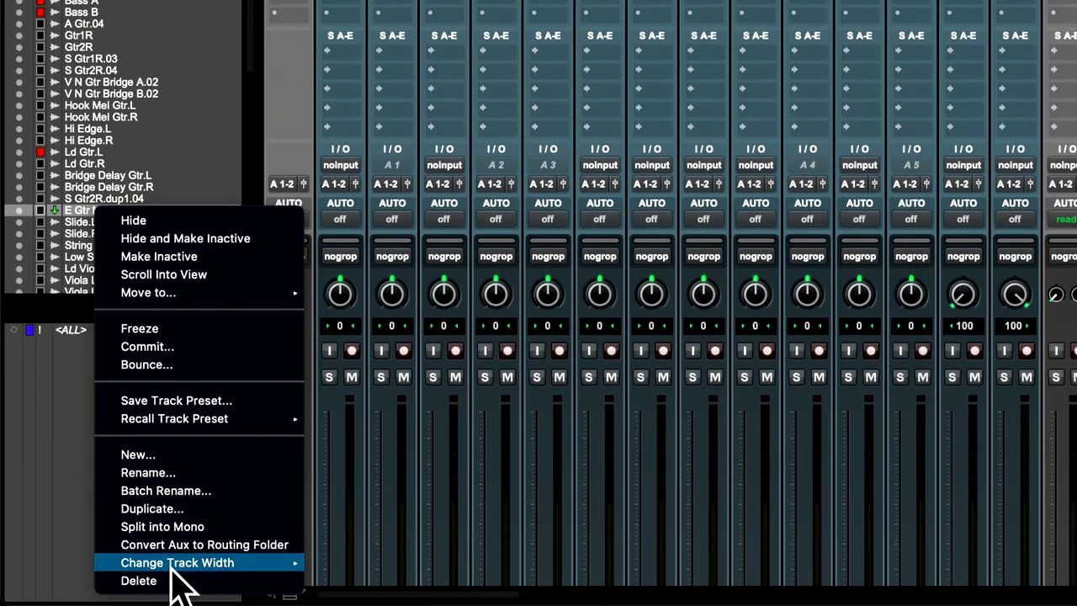
left_click(139, 602)
Look through the mixer's track types and delete the two inactive aux tracks Delay1 and Verb together
scroll(414, 445, "down", 5)
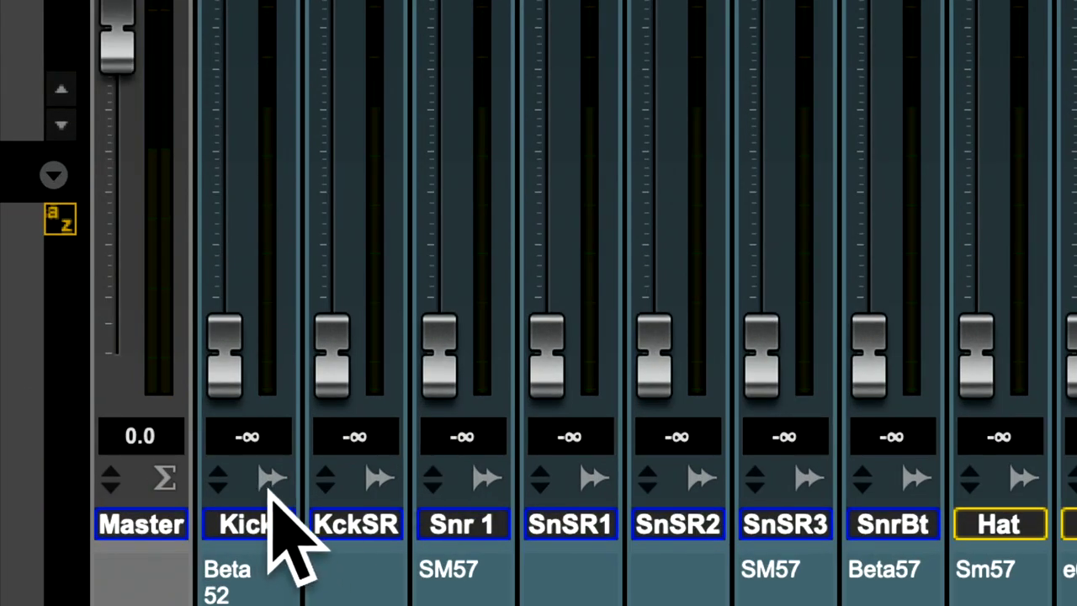
scroll(500, 496, "right", 3)
scroll(513, 492, "right", 15)
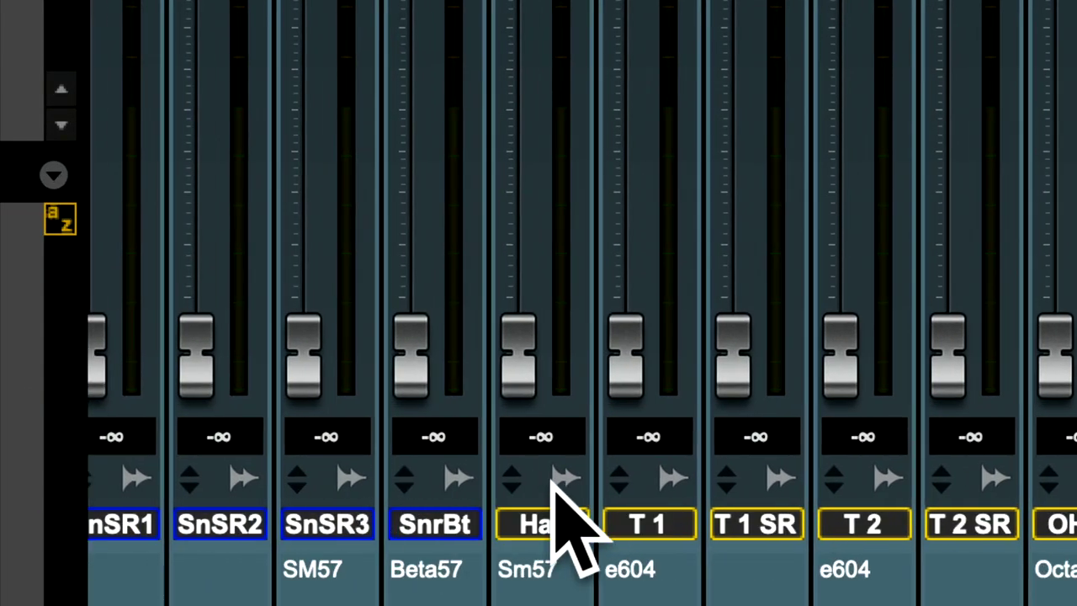
scroll(555, 479, "right", 20)
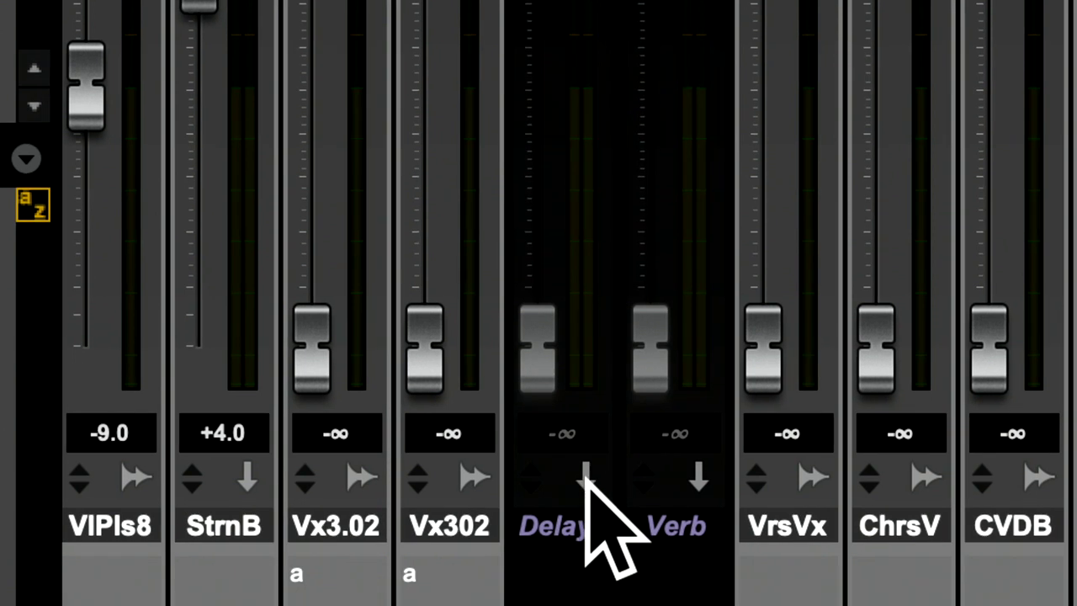
left_click(585, 523)
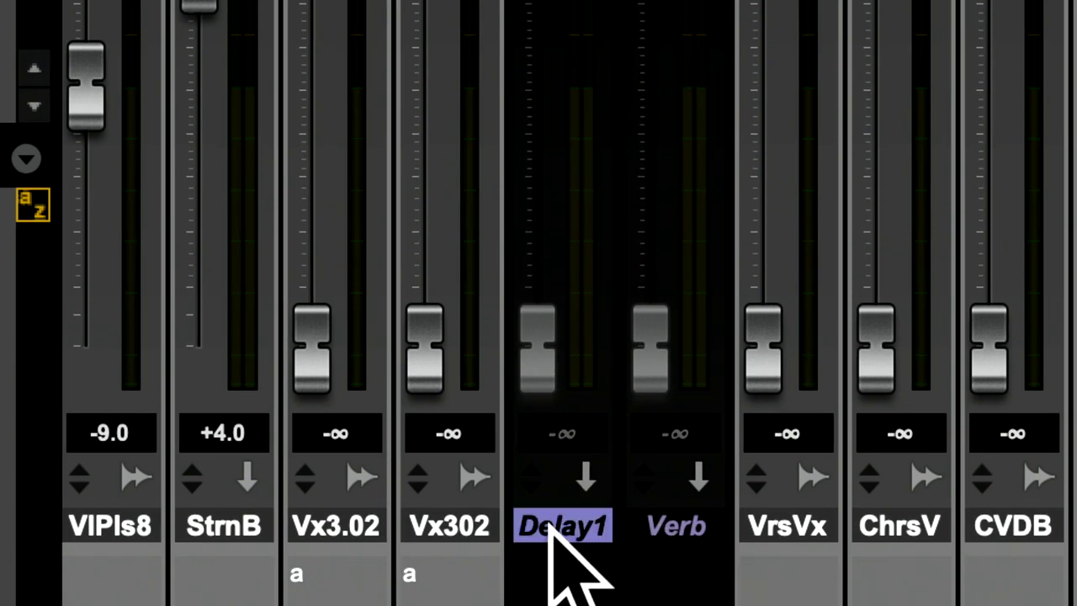
left_click(646, 522, "shift")
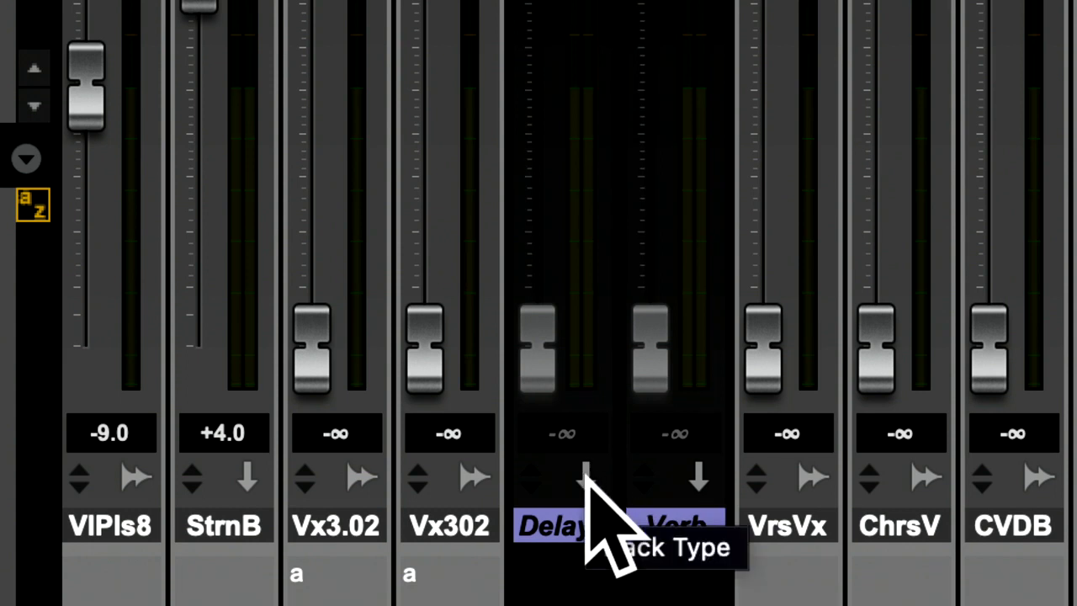
right_click(595, 523)
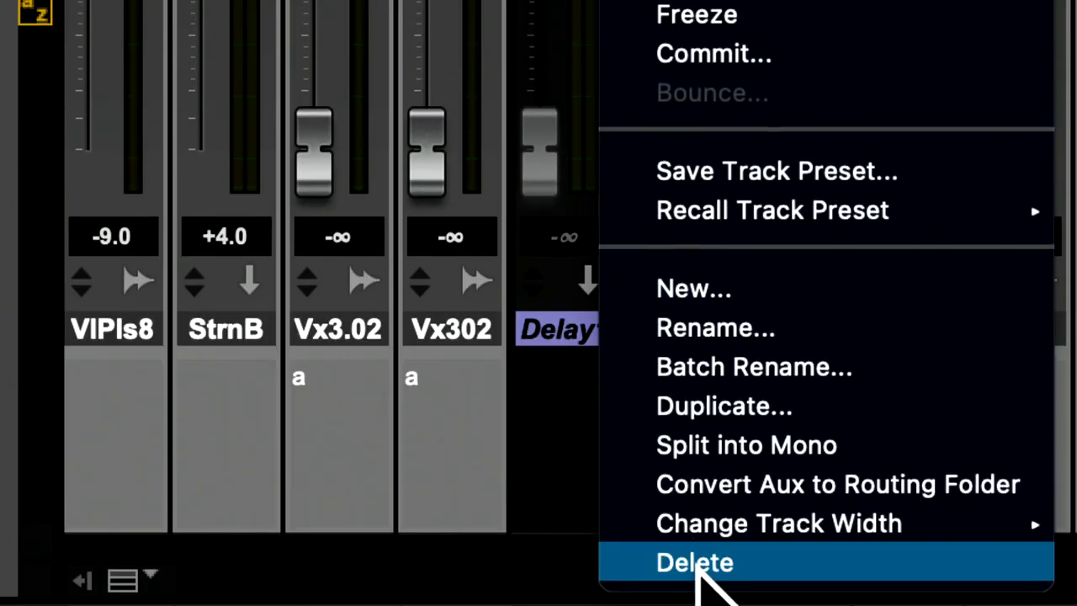
left_click(697, 569)
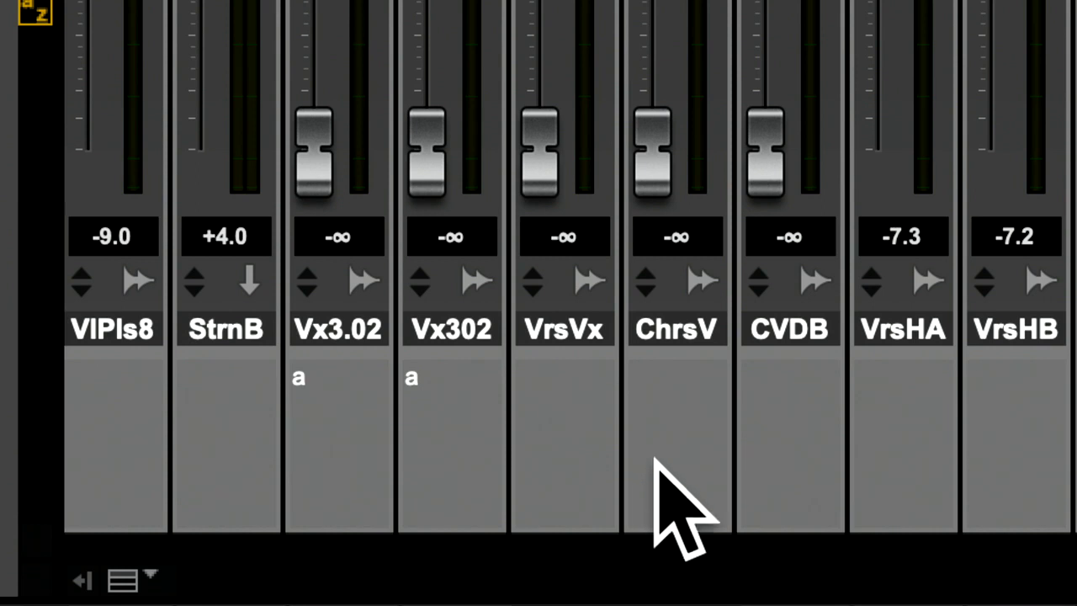
Delete the three adjacent aux tracks BgVx, Aux 1 and Verb1 near the end of the mixer
scroll(631, 372, "right", 6)
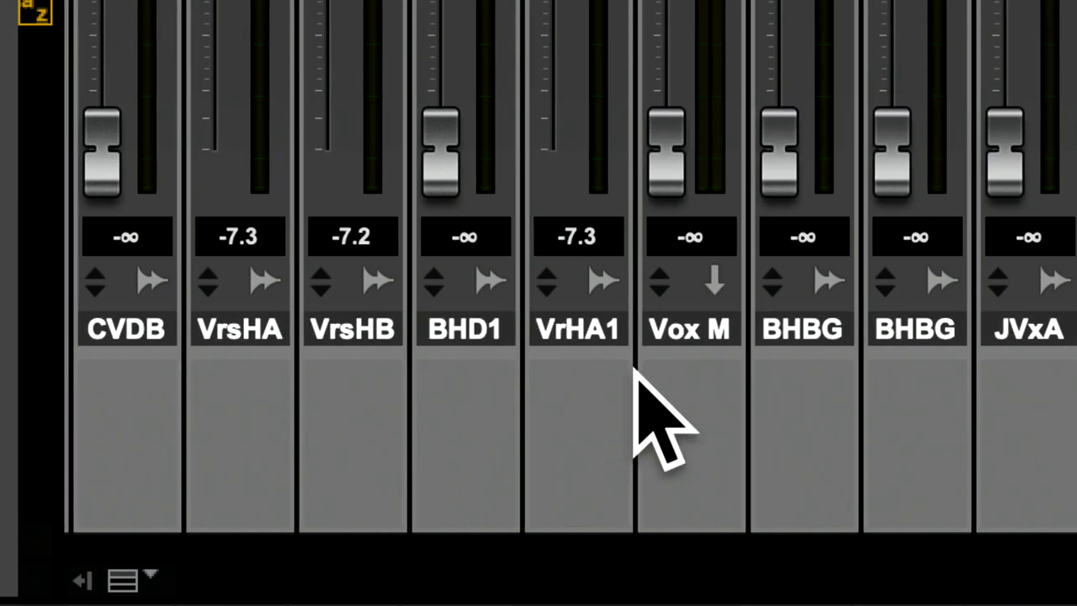
scroll(633, 370, "right", 8)
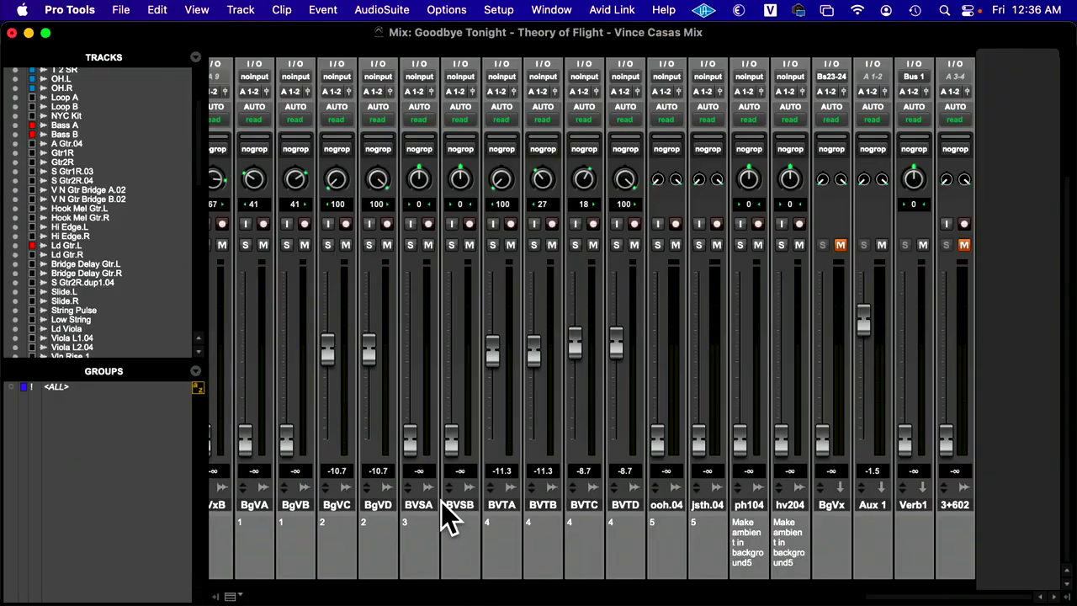
left_click(837, 506)
left_click(916, 507, "shift")
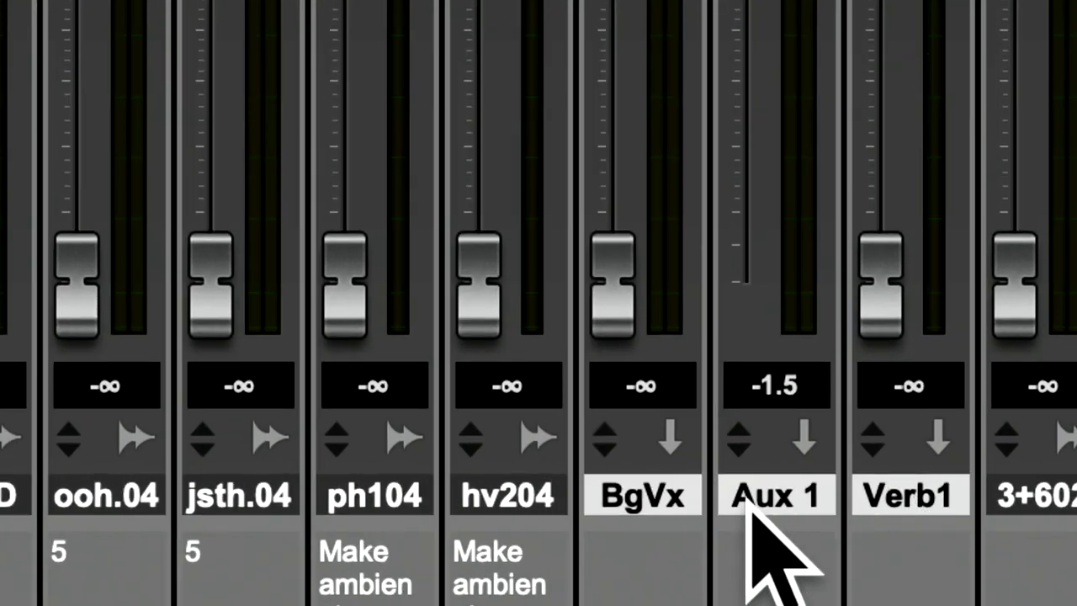
left_click(539, 498)
left_click(646, 495)
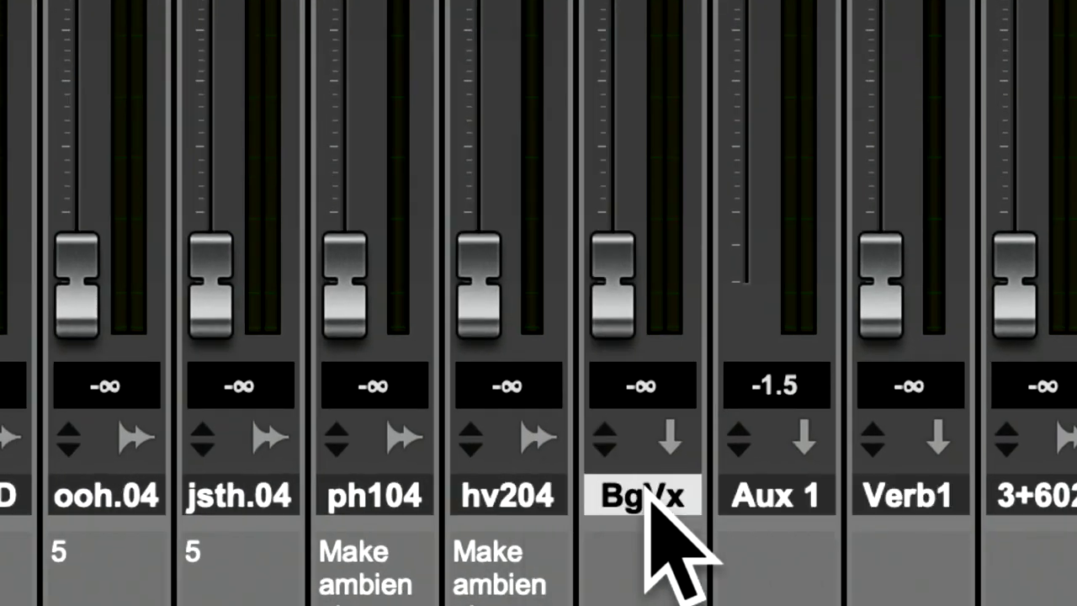
left_click(923, 495, "shift")
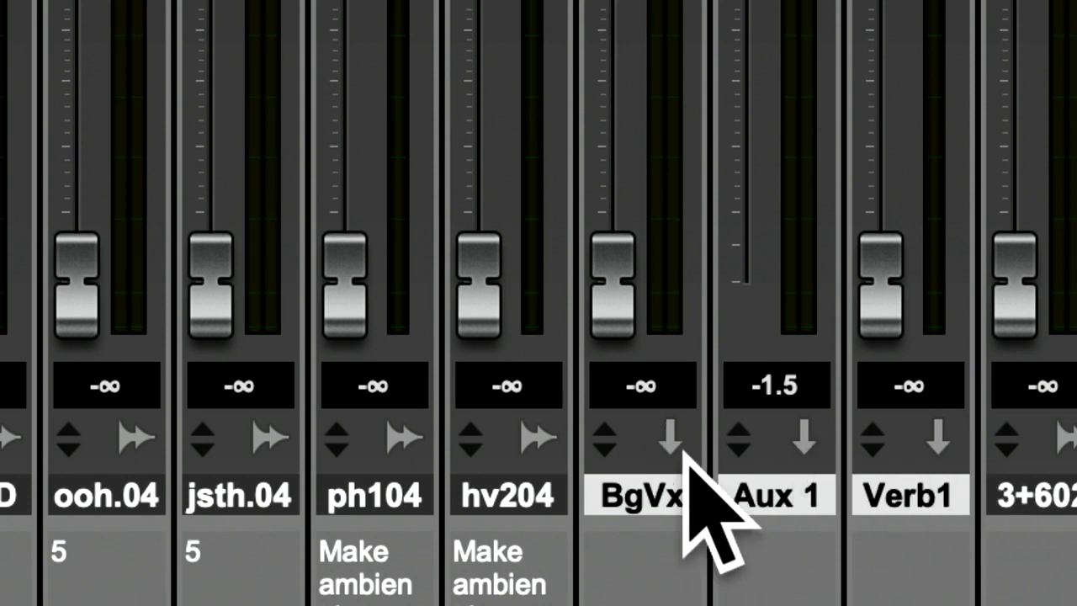
right_click(644, 500)
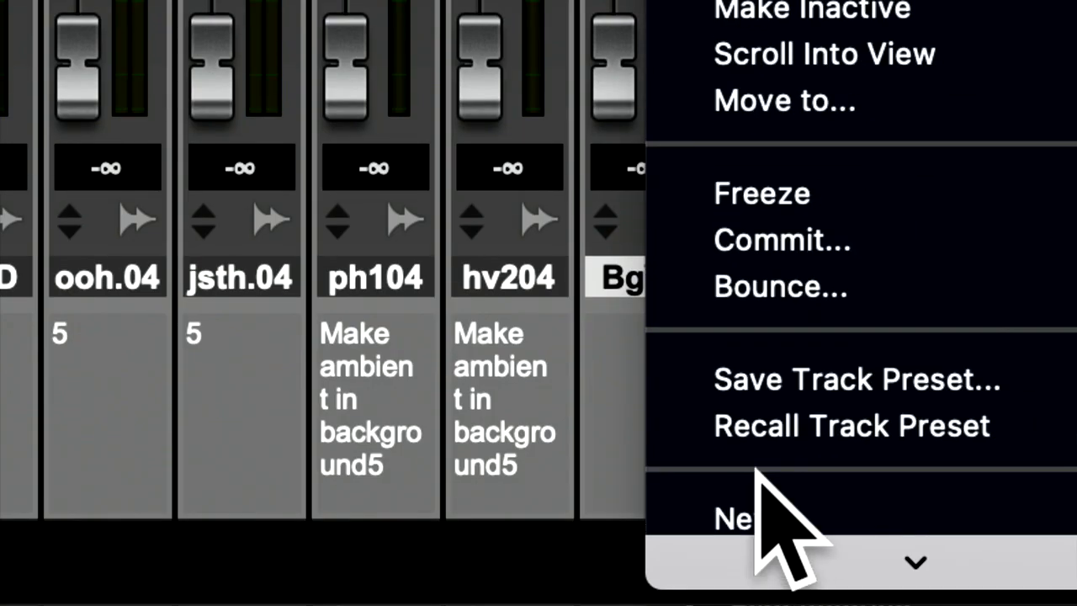
mouse_move(767, 538)
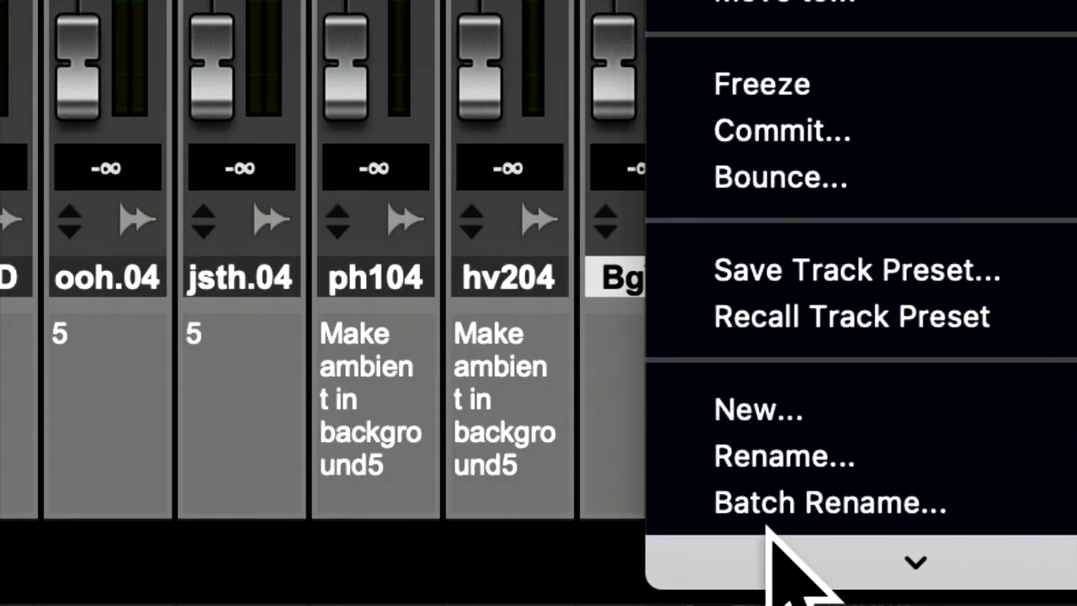
left_click(778, 557)
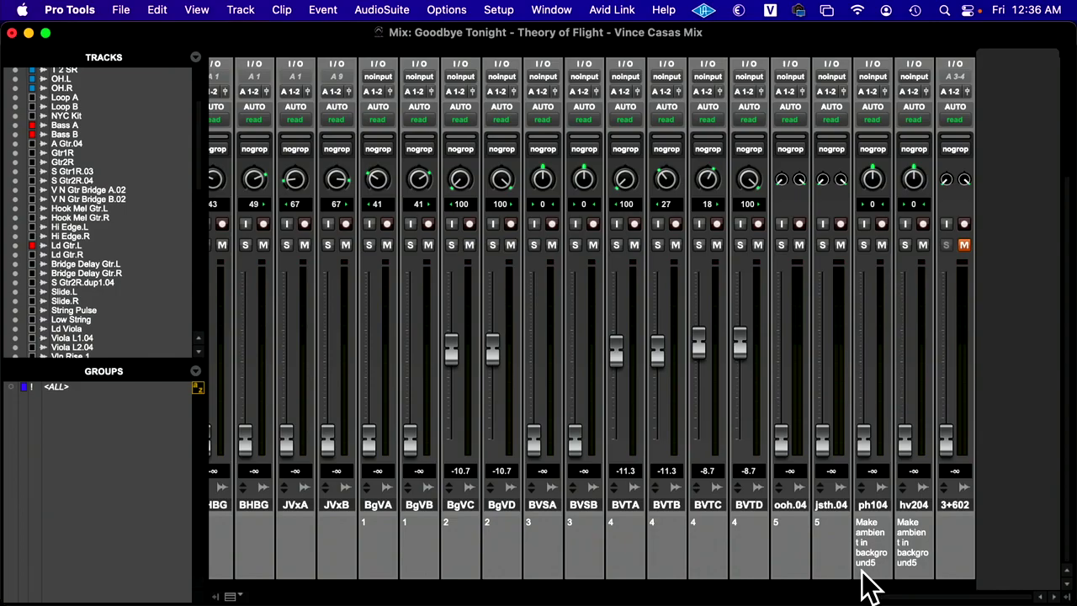
Check the track list for remaining aux tracks and delete the String Bus aux track
scroll(737, 498, "left", 5)
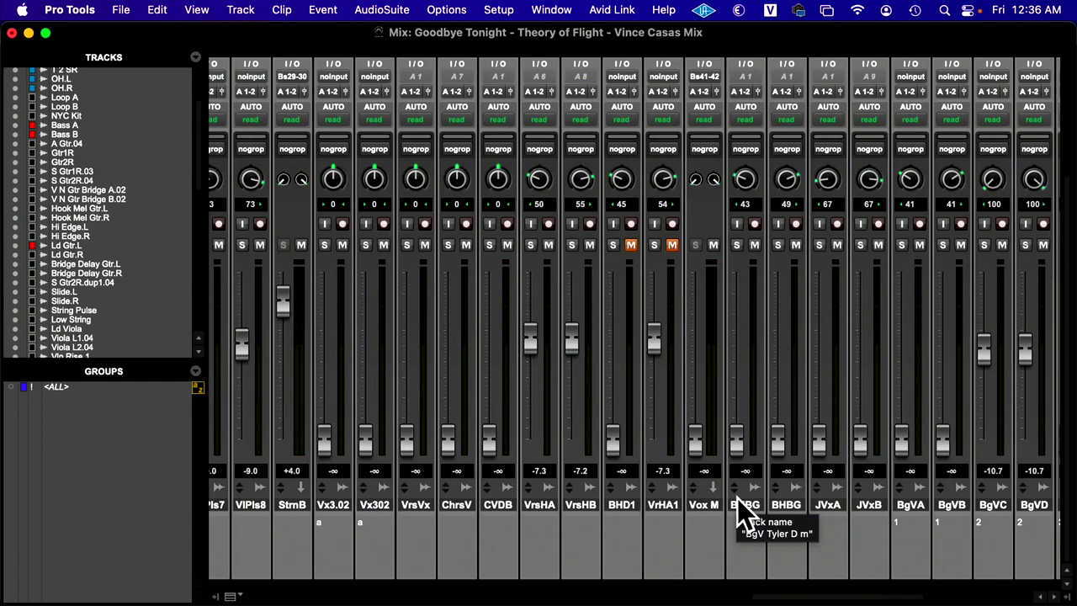
scroll(737, 498, "left", 10)
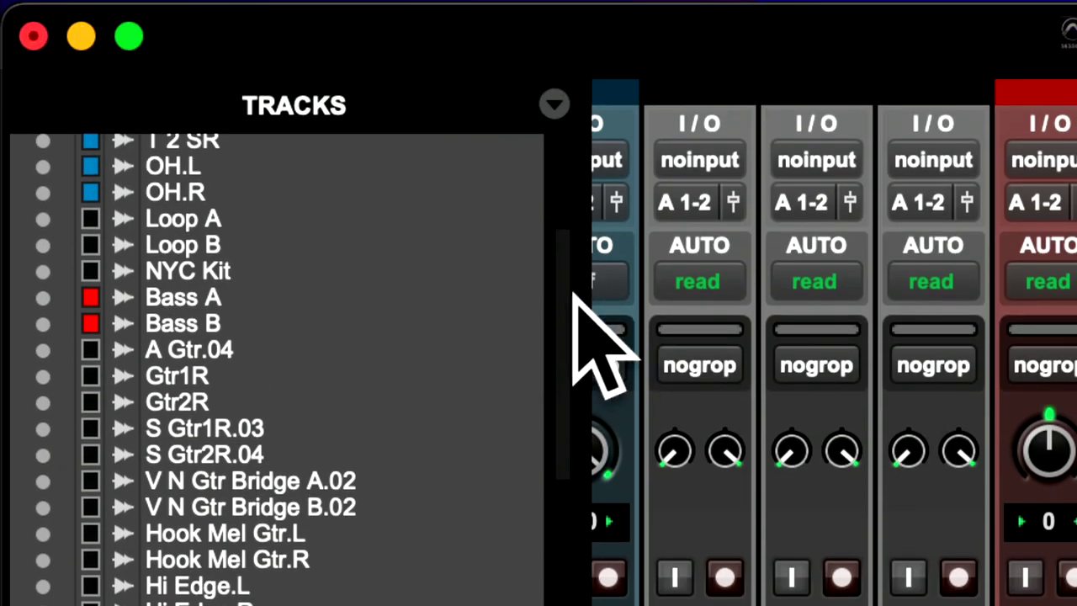
left_click_drag(575, 296, 519, 599)
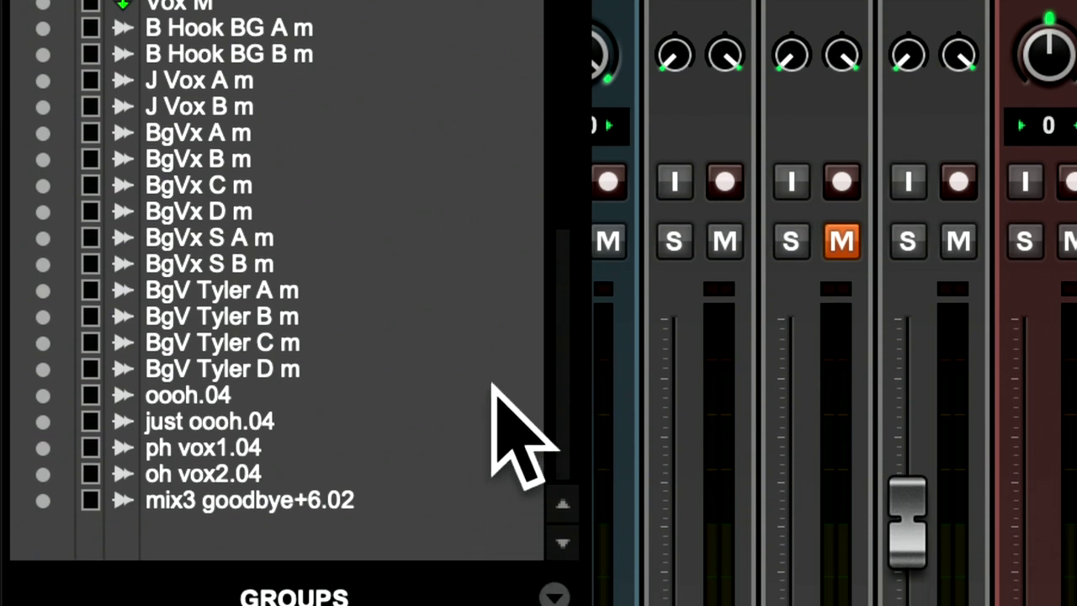
left_click_drag(551, 295, 571, 166)
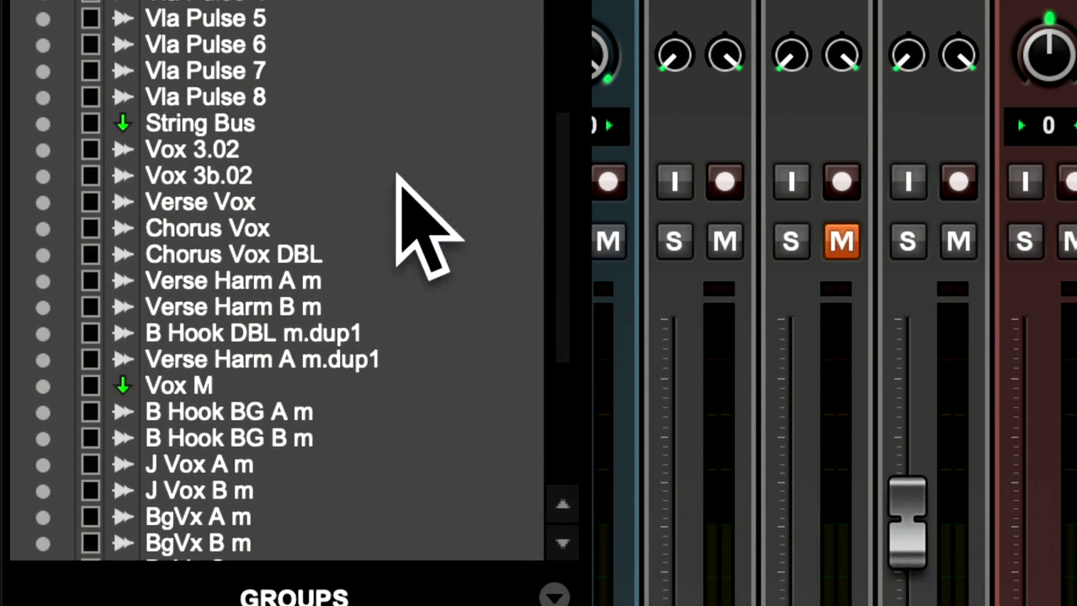
left_click(264, 125)
right_click(268, 124)
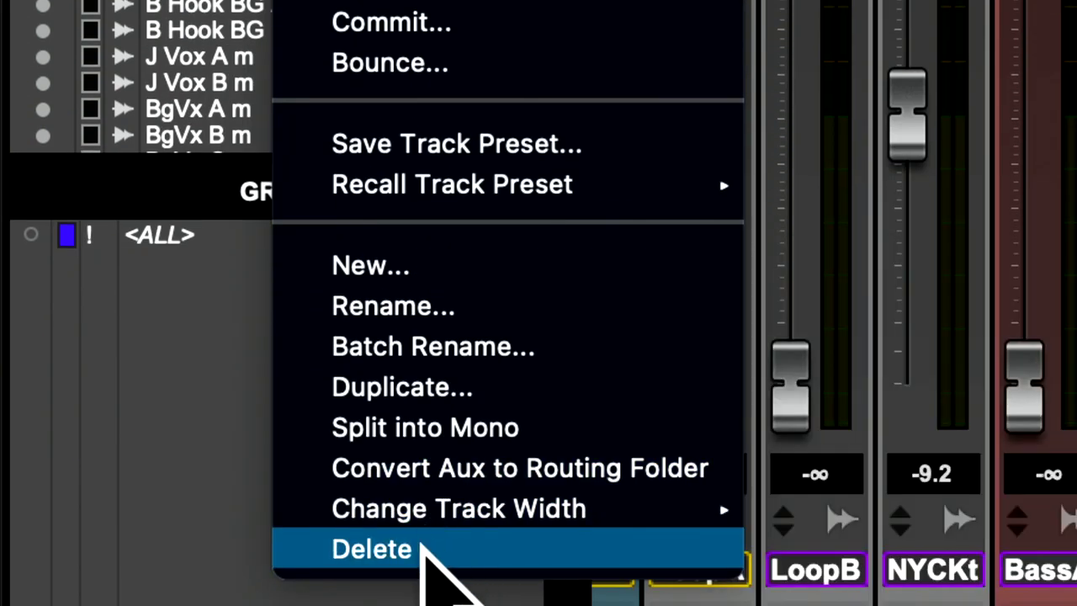
left_click(424, 555)
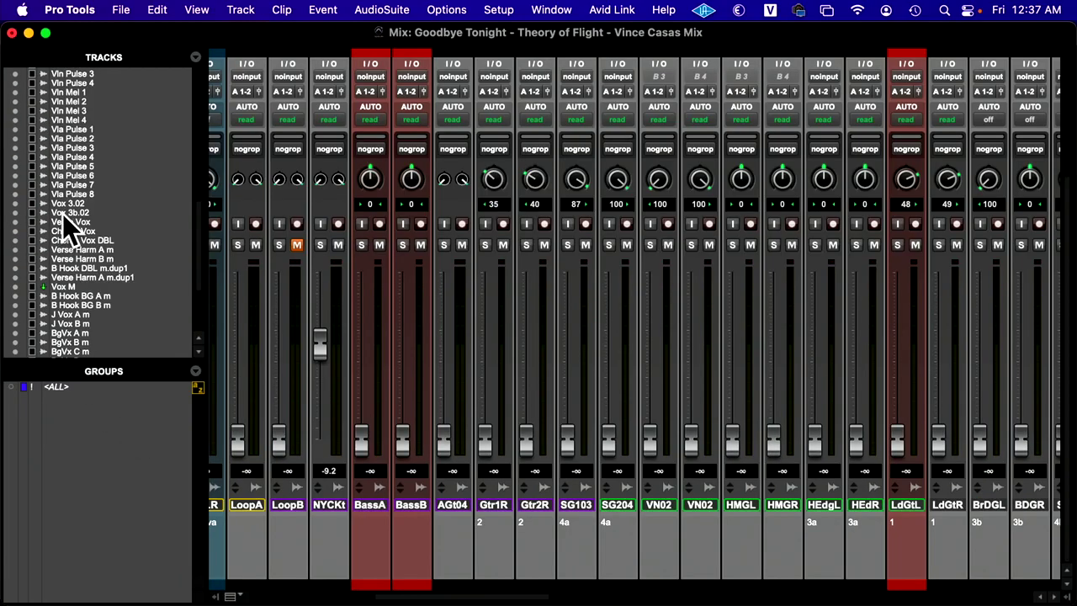
Delete the Vox M aux track from the track list
left_click(74, 288)
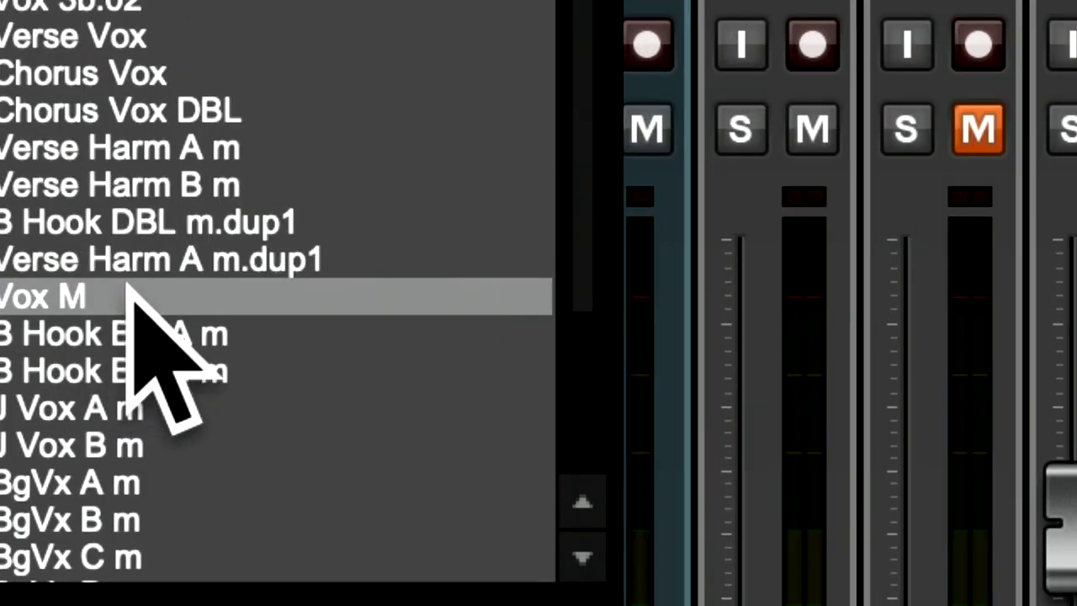
right_click(127, 287)
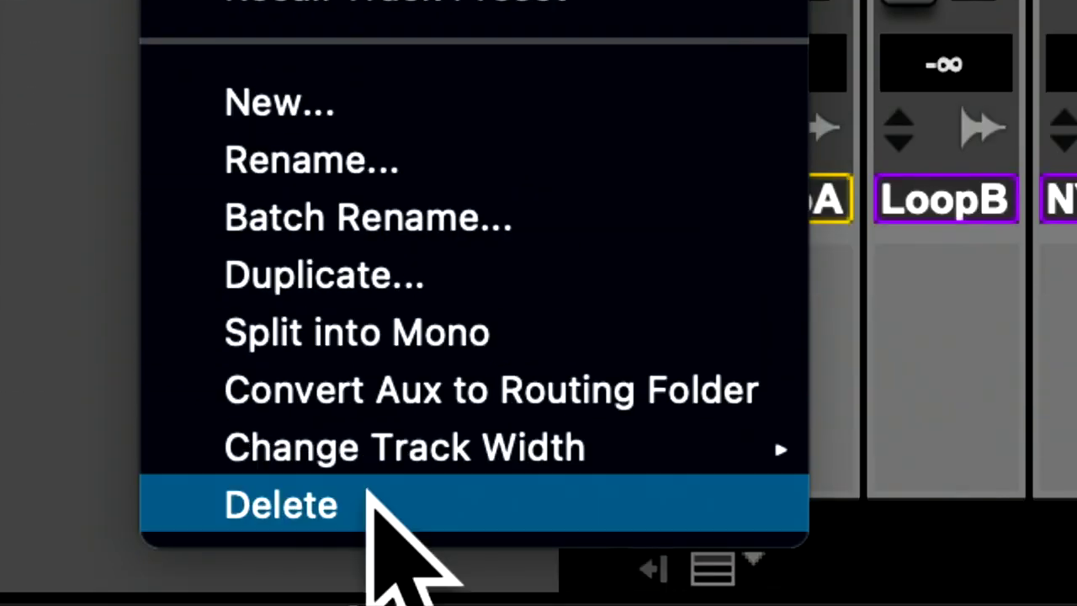
Delete the selected aux track from the session
left_click(372, 497)
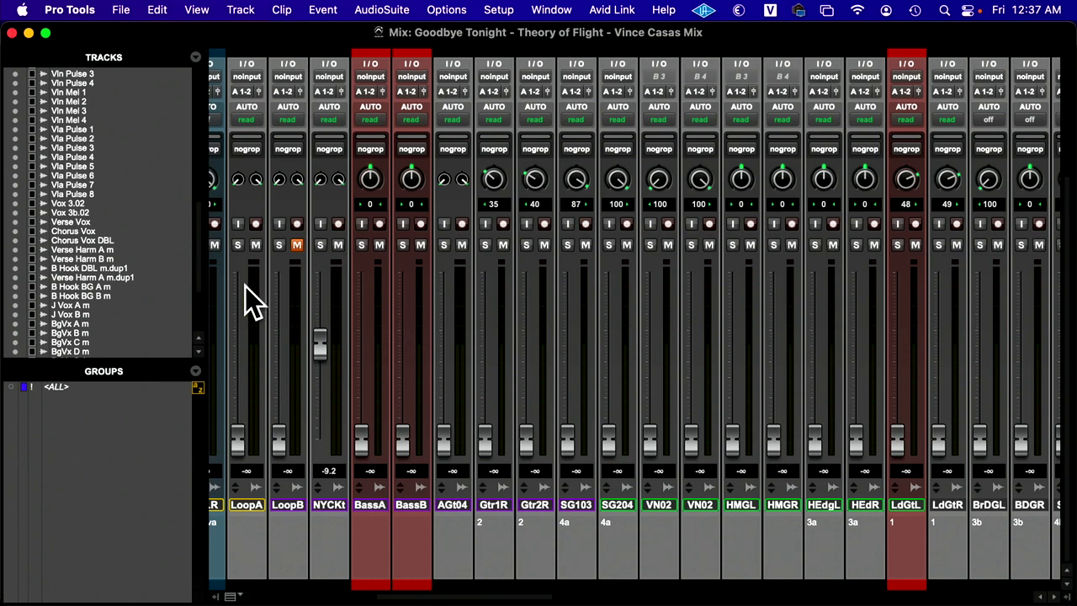
scroll(325, 375, "left", 10)
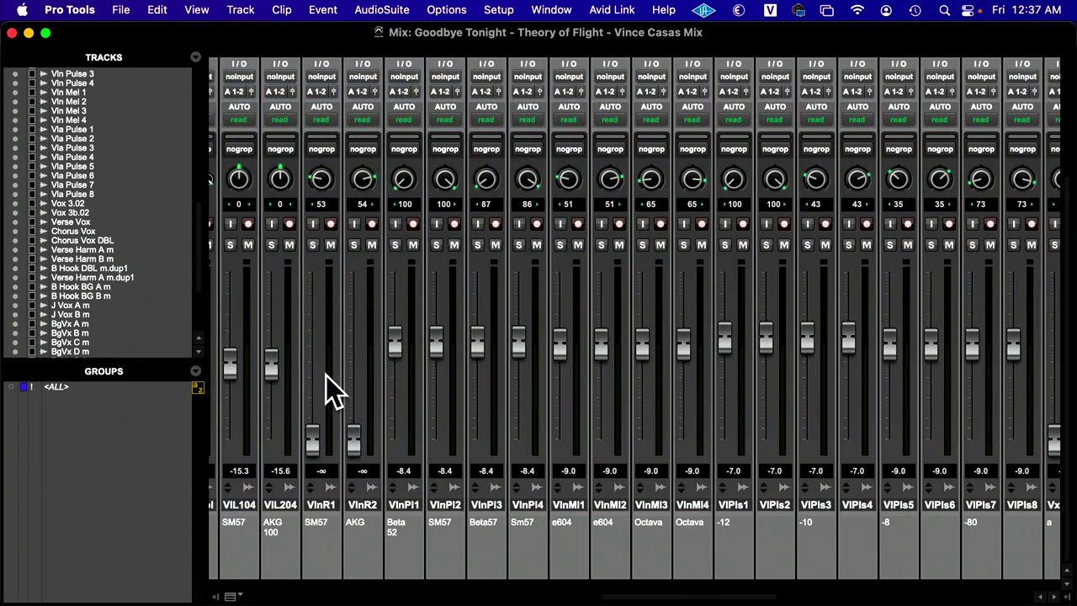
Switch to Word, read guide steps 10 to 13 on renaming, dead space, fades and timing, and return to Pro Tools
key("super+Tab")
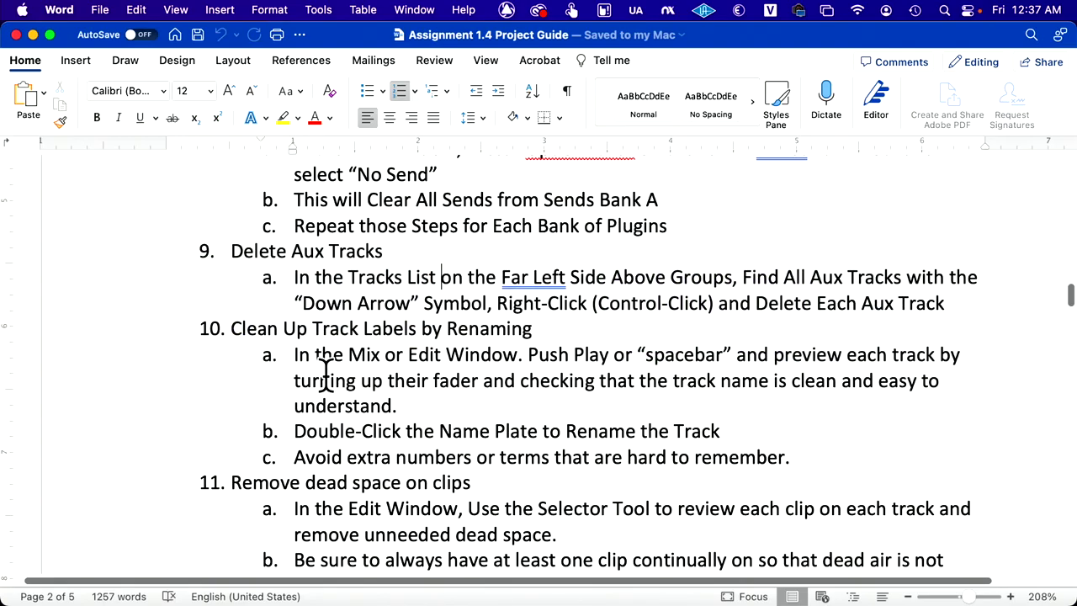
scroll(335, 388, "down", 5)
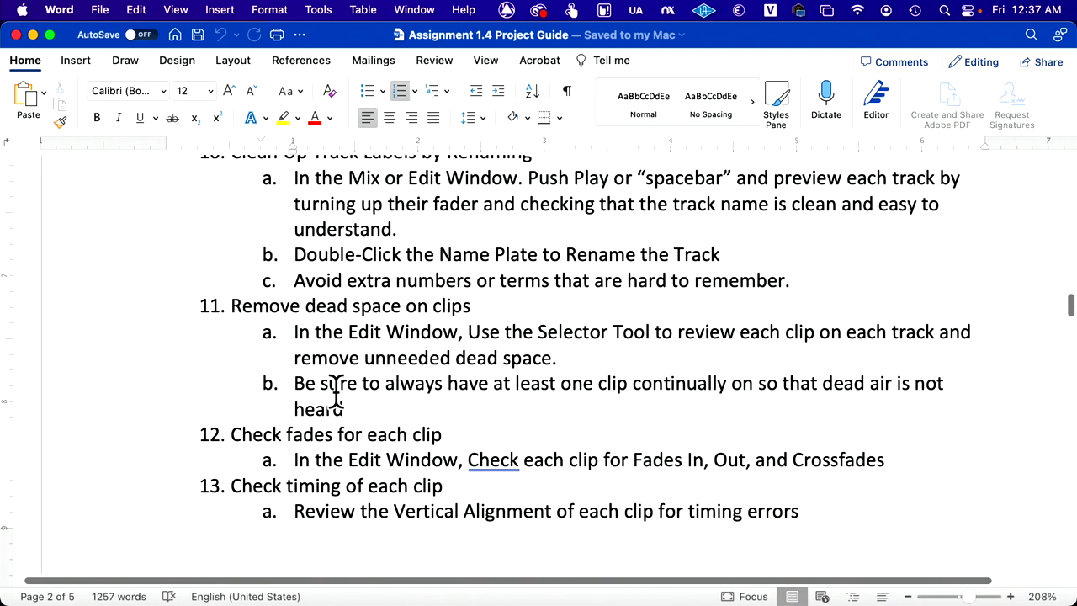
scroll(335, 389, "up", 3)
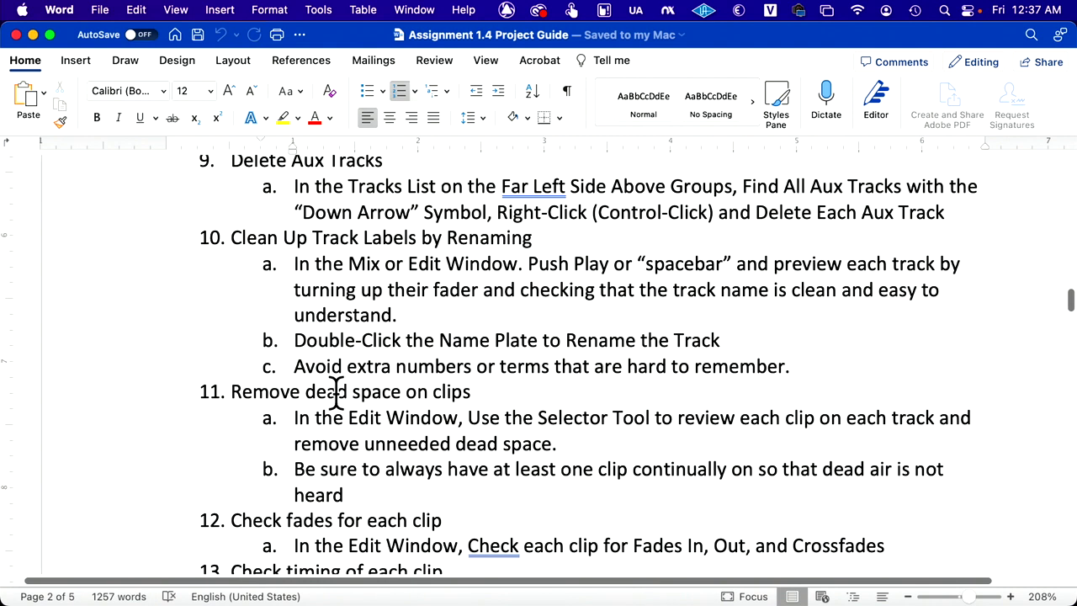
scroll(334, 391, "down", 5)
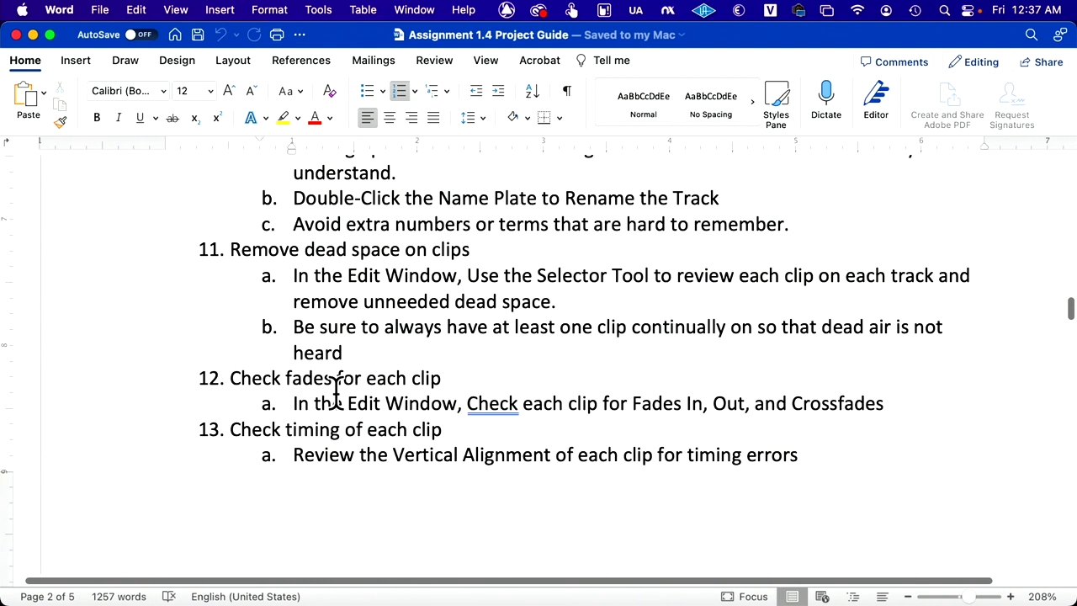
scroll(334, 392, "down", 2)
key("super+Tab")
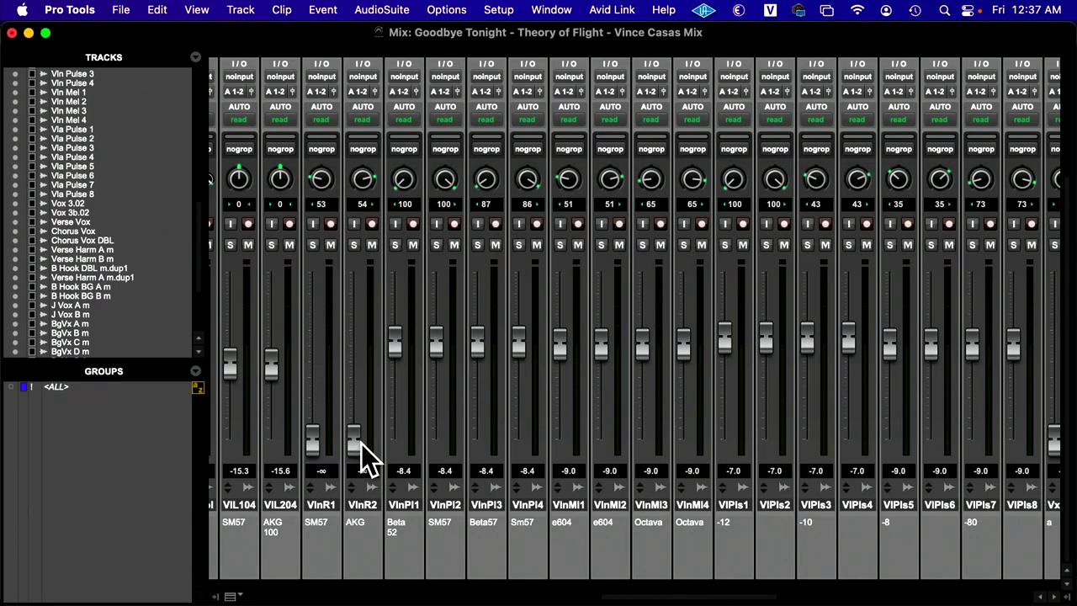
scroll(335, 411, "left", 15)
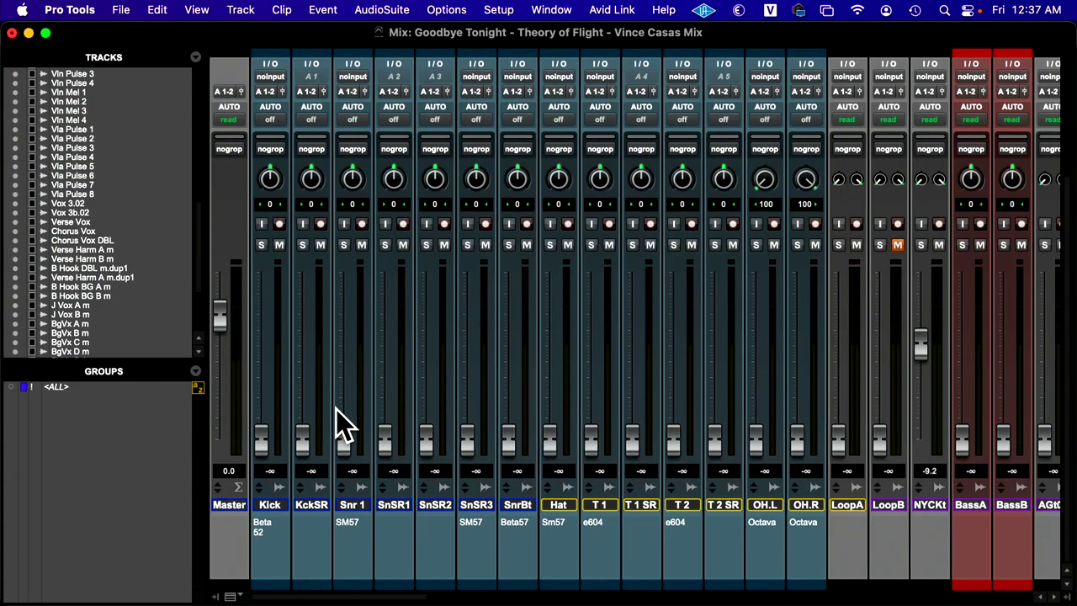
key("super+Tab")
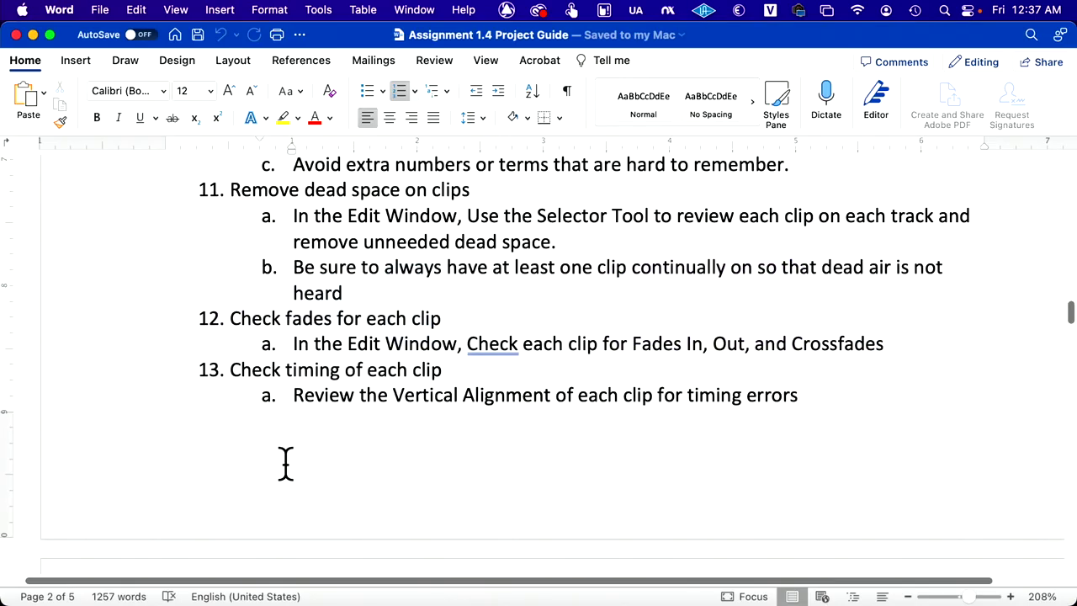
key("super+Tab")
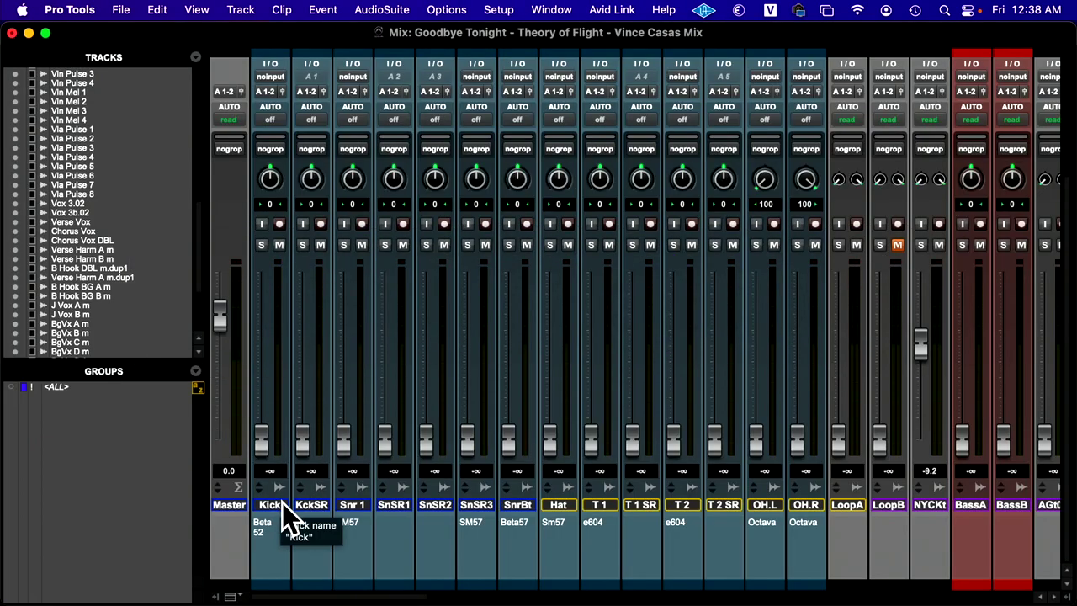
Select the Kick track, highlight the drum clips from about bar 35 to bar 121 in the Edit window, and start playback
left_click(280, 503)
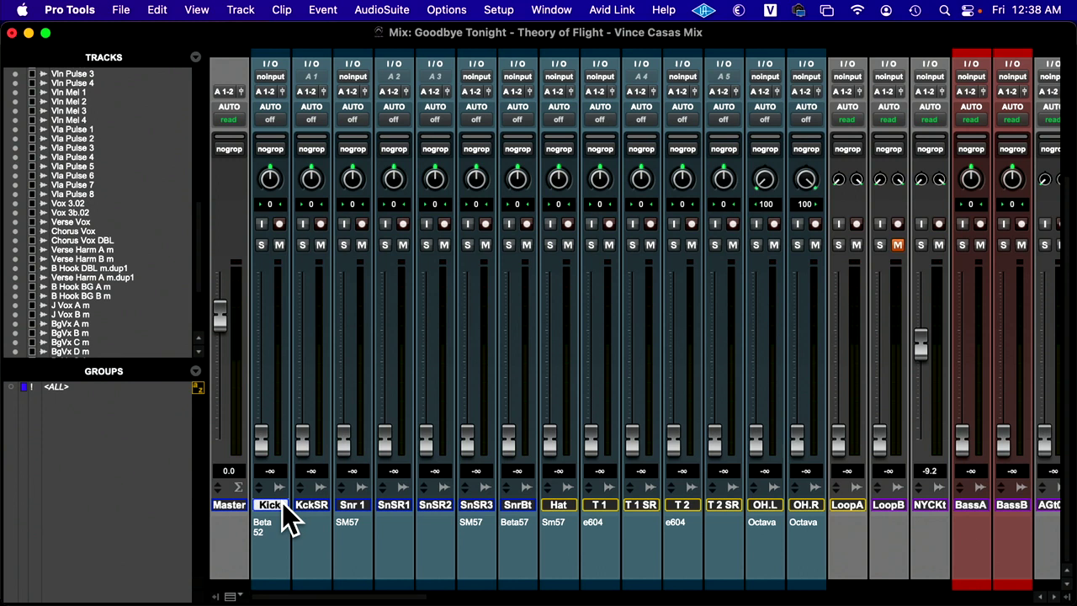
key("super+equal")
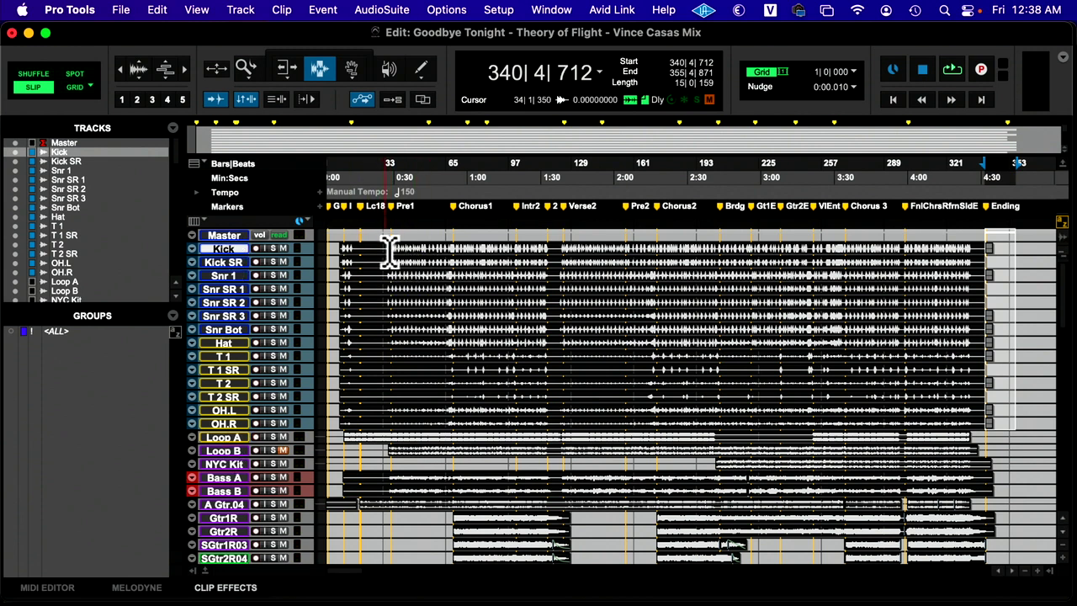
left_click_drag(389, 249, 557, 421)
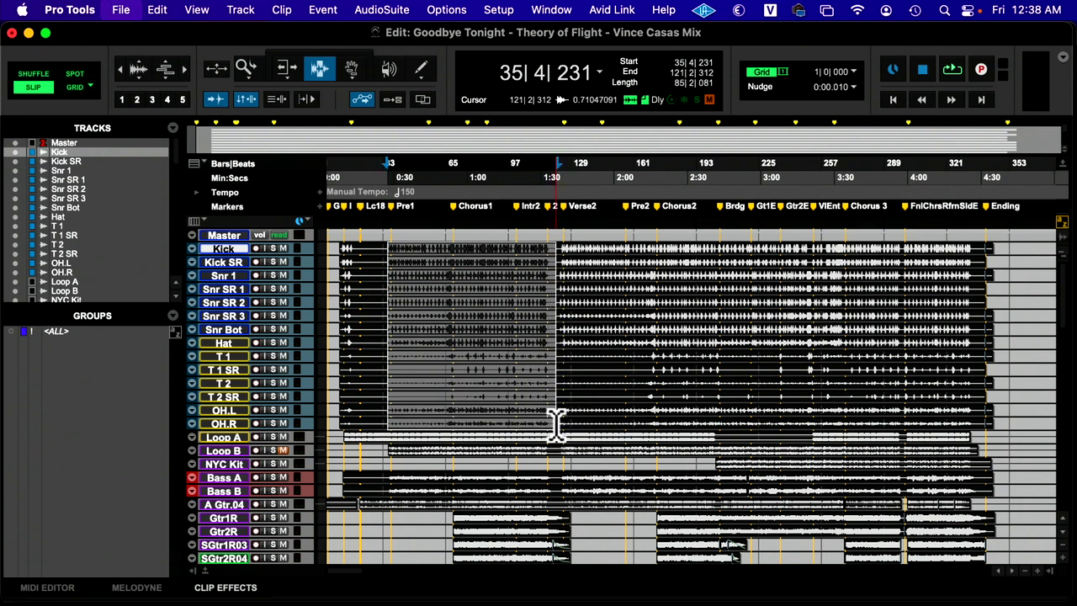
key("space")
Preview the Kick and Kick SR tracks in the Mix window by raising each fader, returning the Kick fader to −∞
key("super+equal")
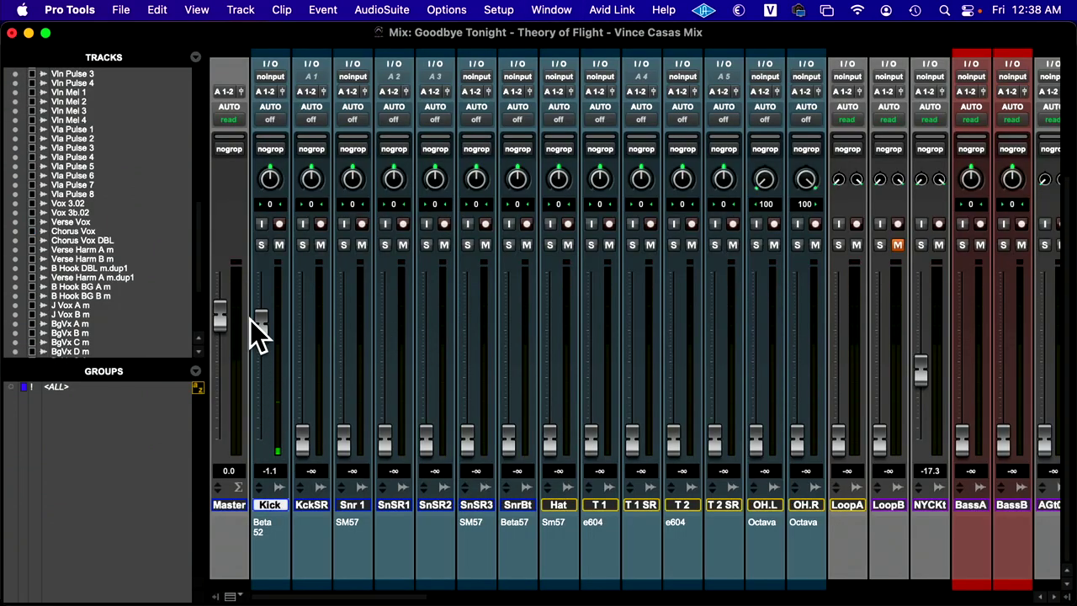
left_click_drag(250, 320, 253, 308)
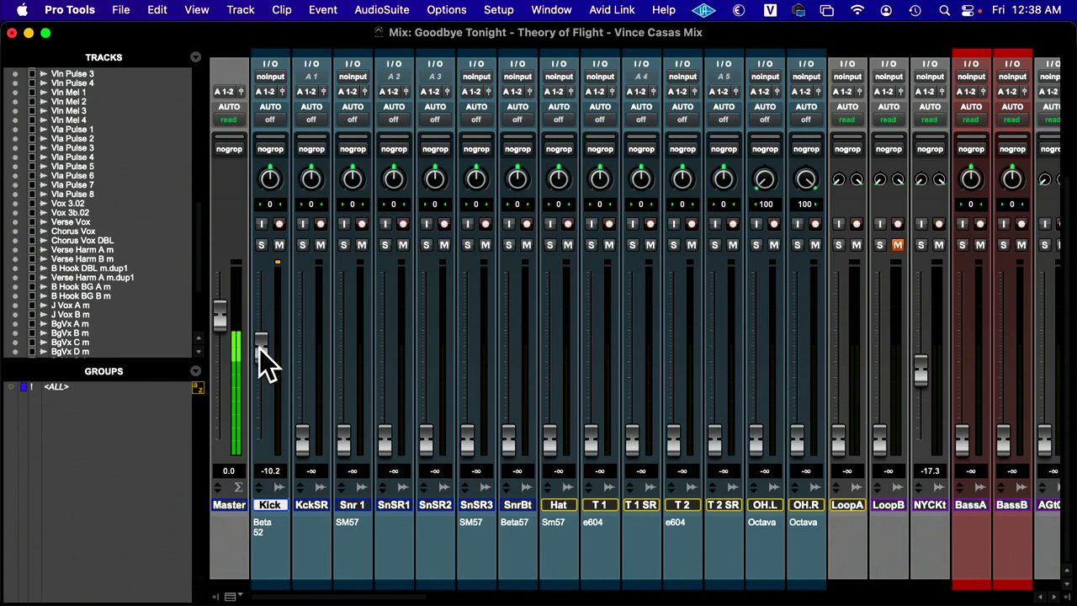
left_click_drag(261, 350, 284, 490)
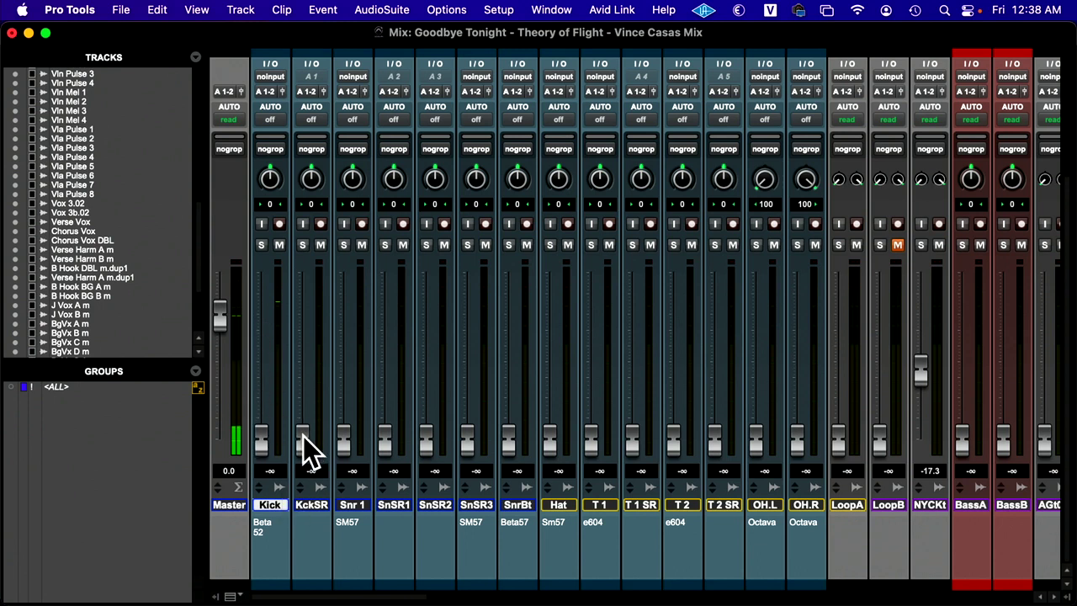
left_click_drag(302, 435, 305, 377)
scroll(377, 391, "right", 15)
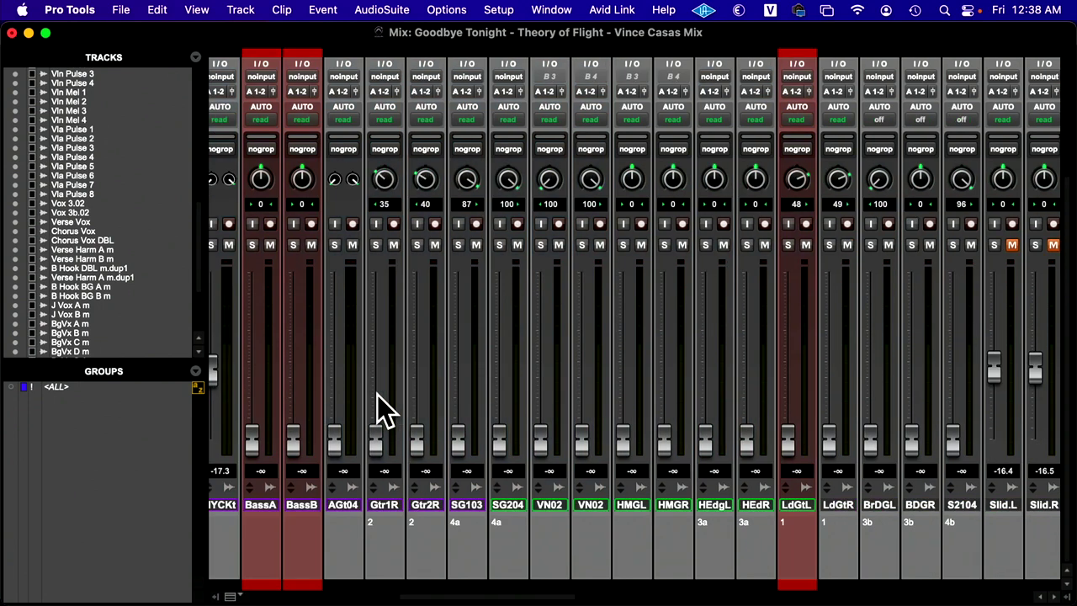
scroll(547, 383, "right", 1)
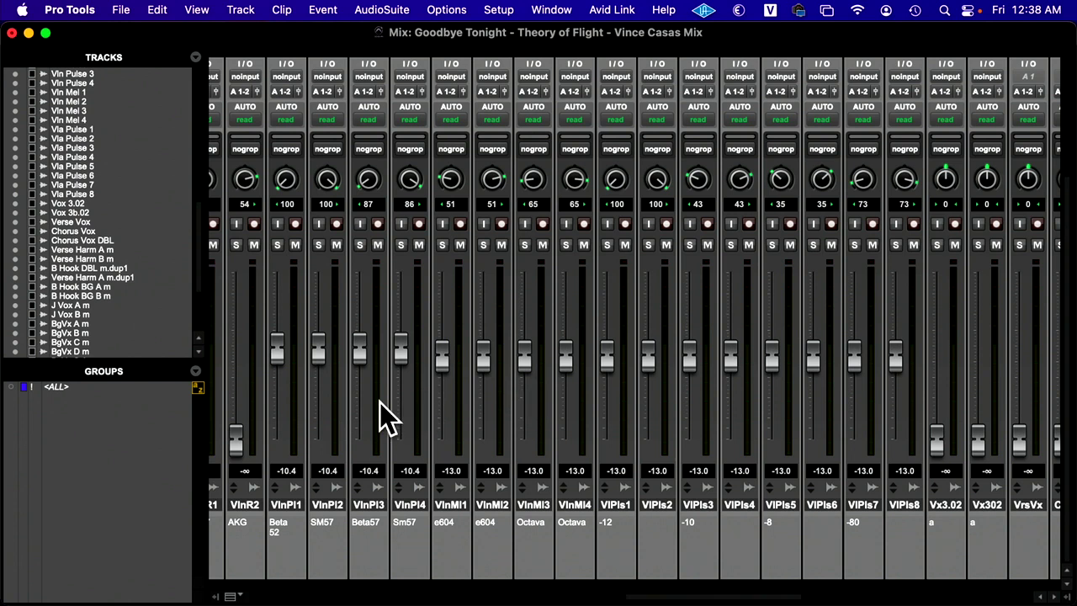
Switch to Word, review guide steps 10 to 15 of the project guide, and return to Pro Tools
key("super+equal")
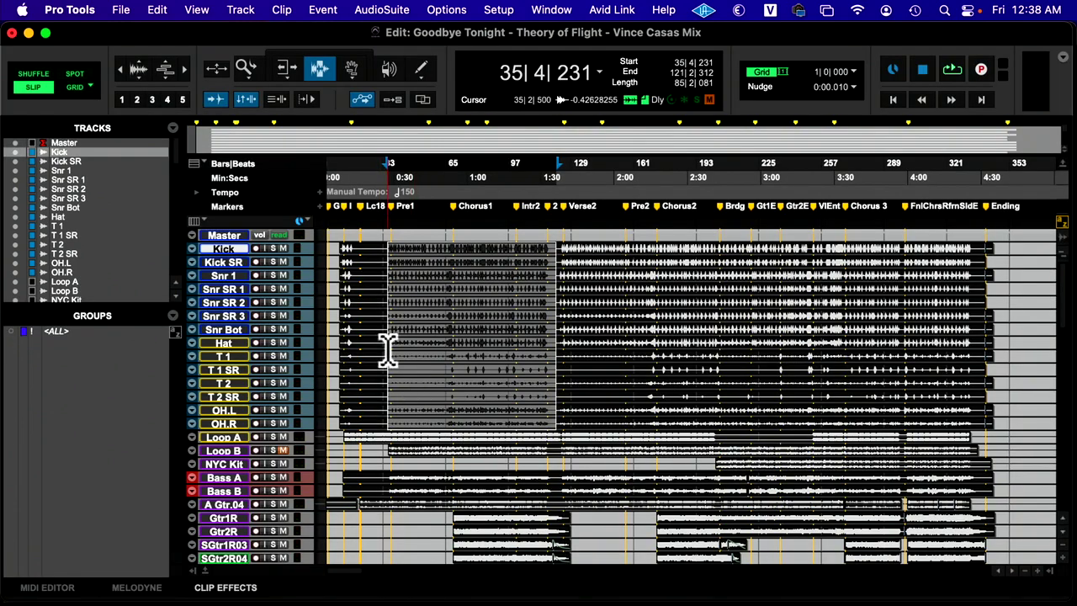
key("super+Tab")
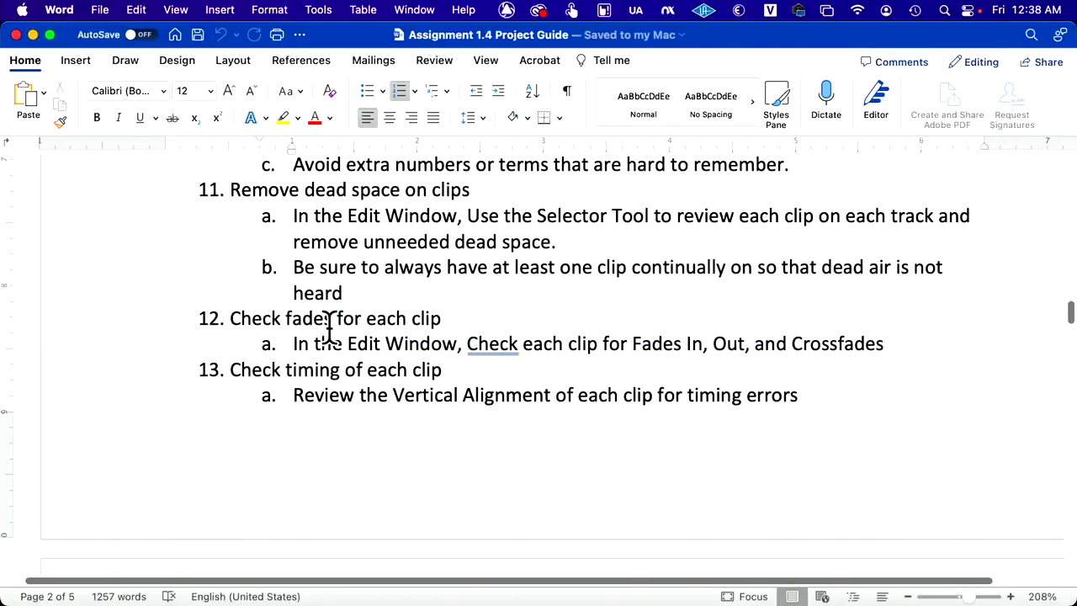
scroll(339, 339, "down", 10)
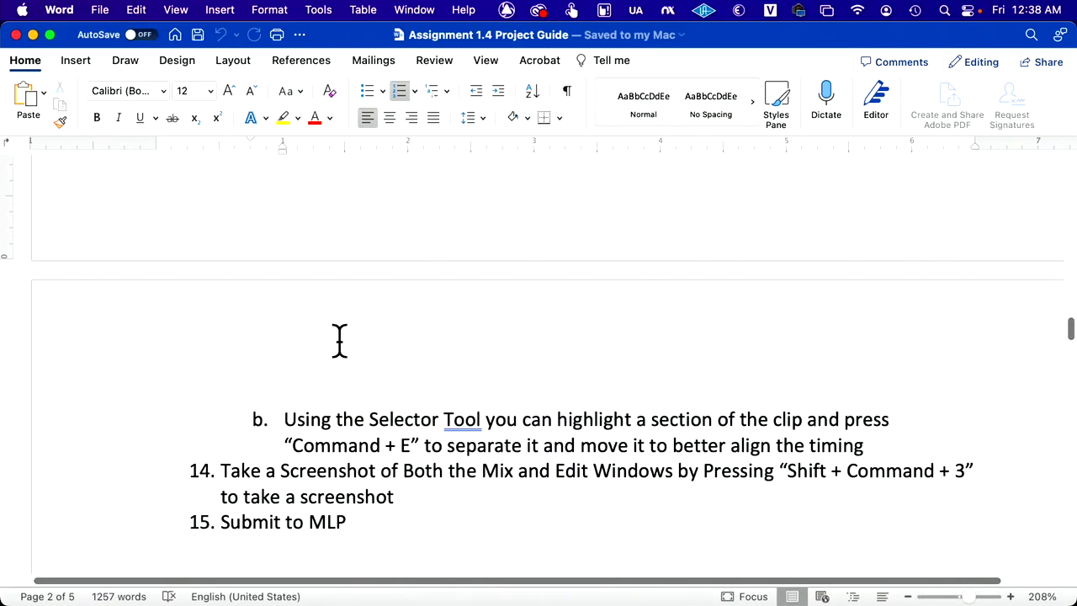
scroll(339, 339, "up", 15)
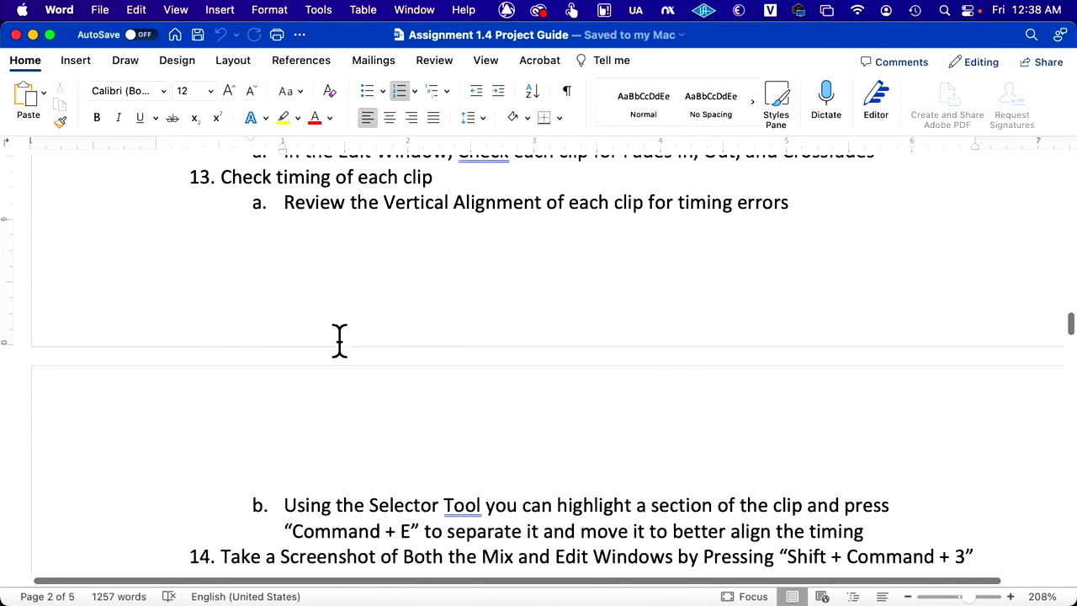
scroll(339, 339, "down", 5)
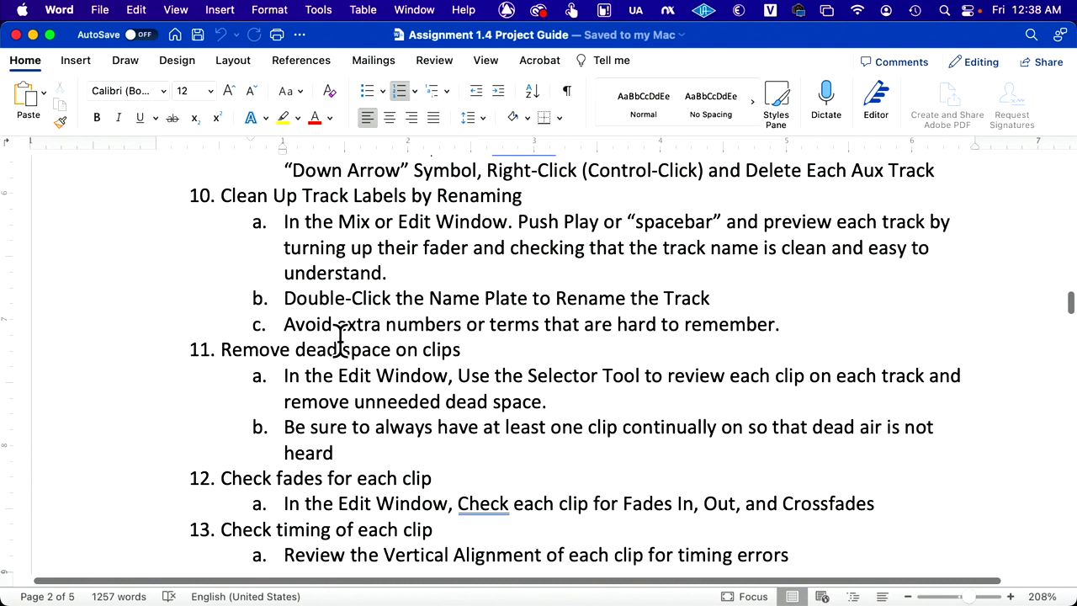
key("super+Tab")
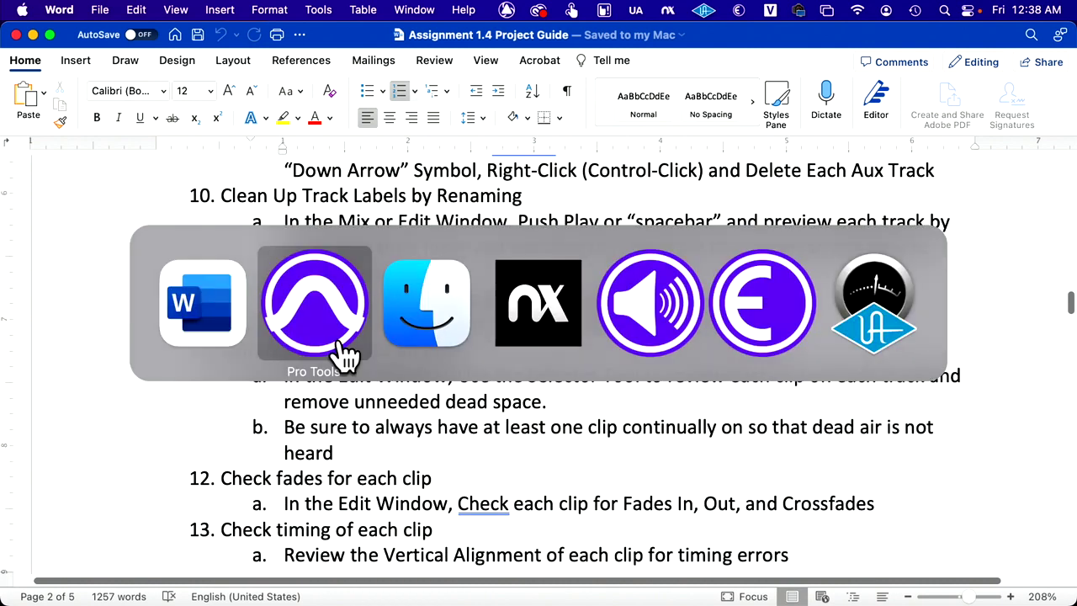
left_click(345, 353)
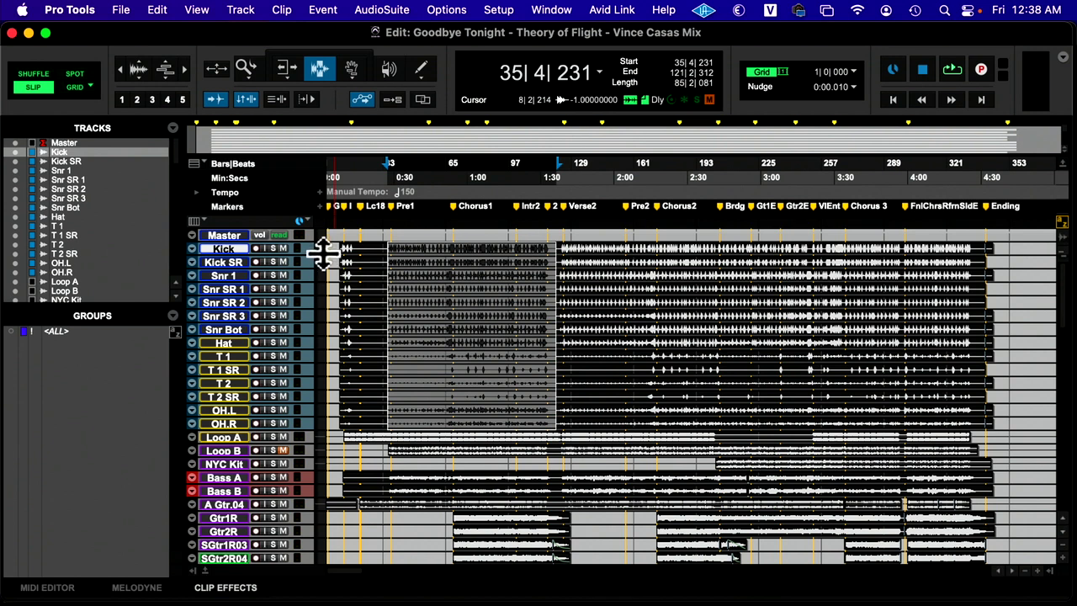
Enable the ALL group in the Mix window and pull all grouped track faders down to −∞
key("super+equal")
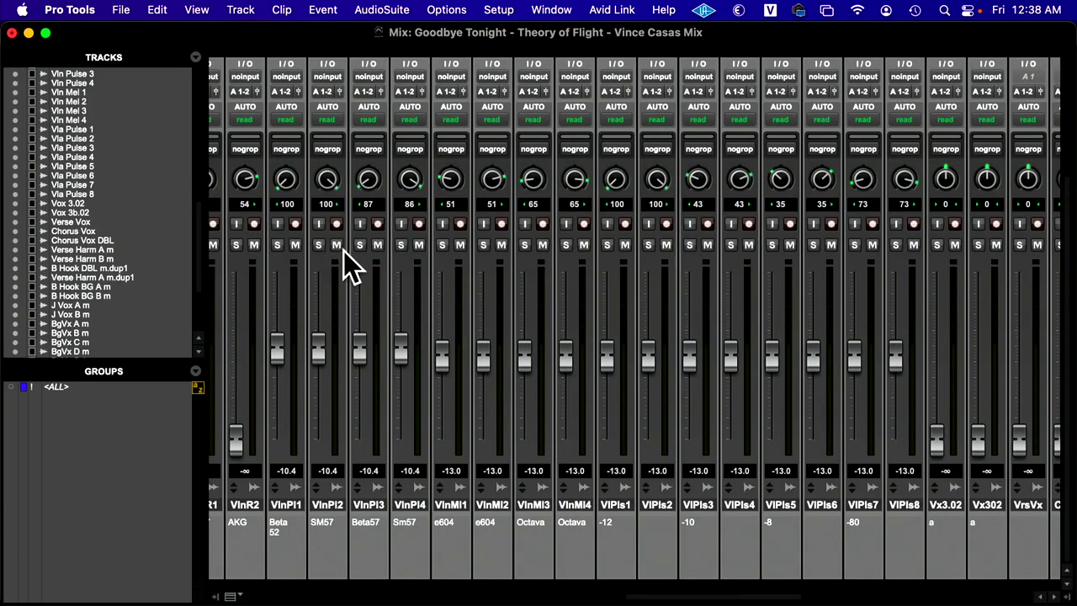
left_click(80, 386)
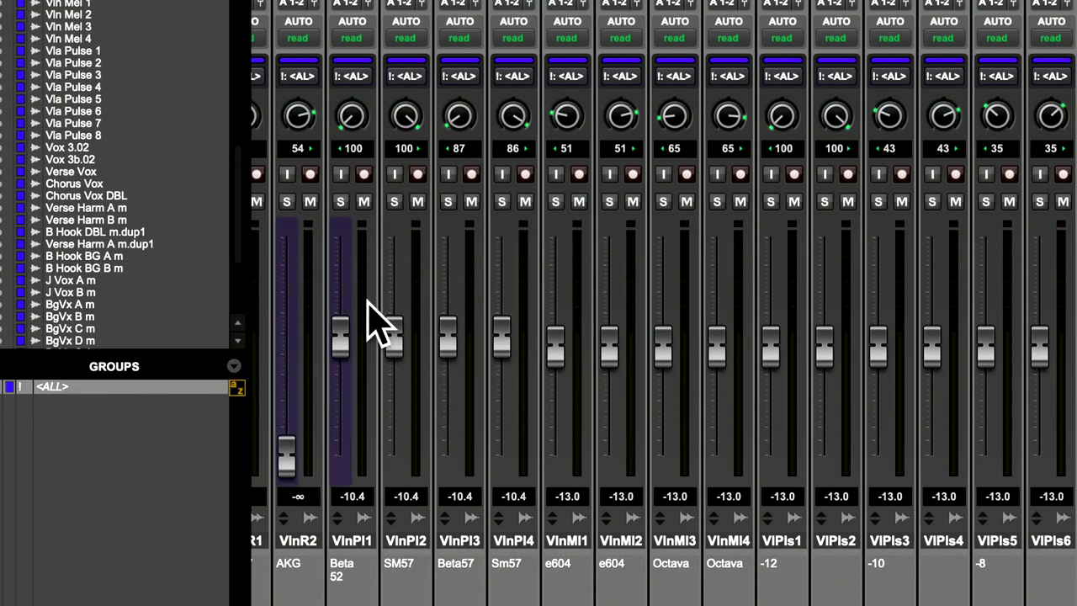
left_click_drag(344, 330, 353, 493)
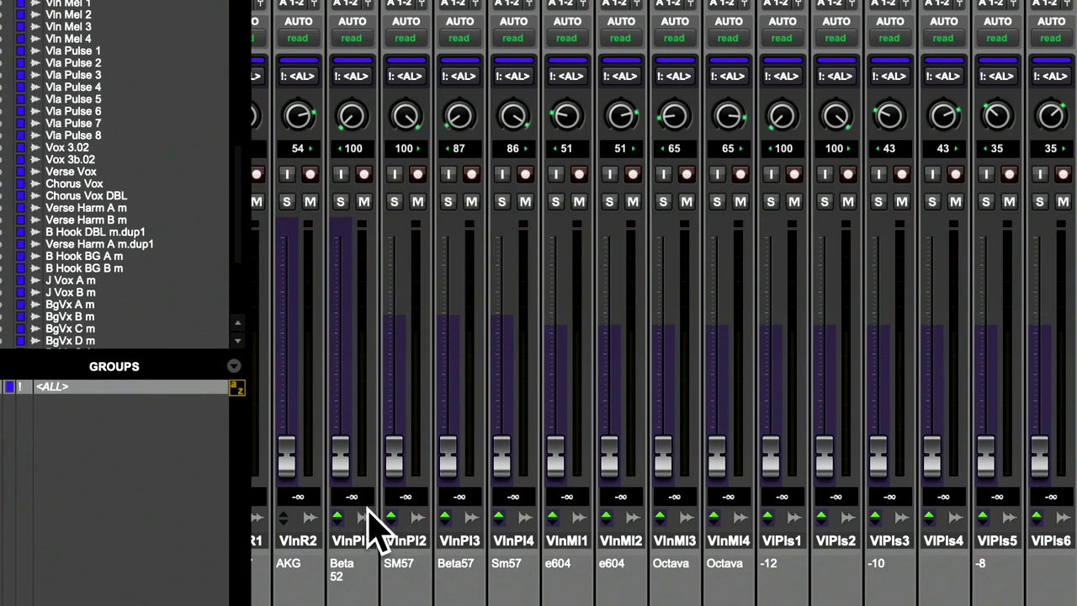
Set the height of all grouped tracks to medium in the Edit window
key("super+equal")
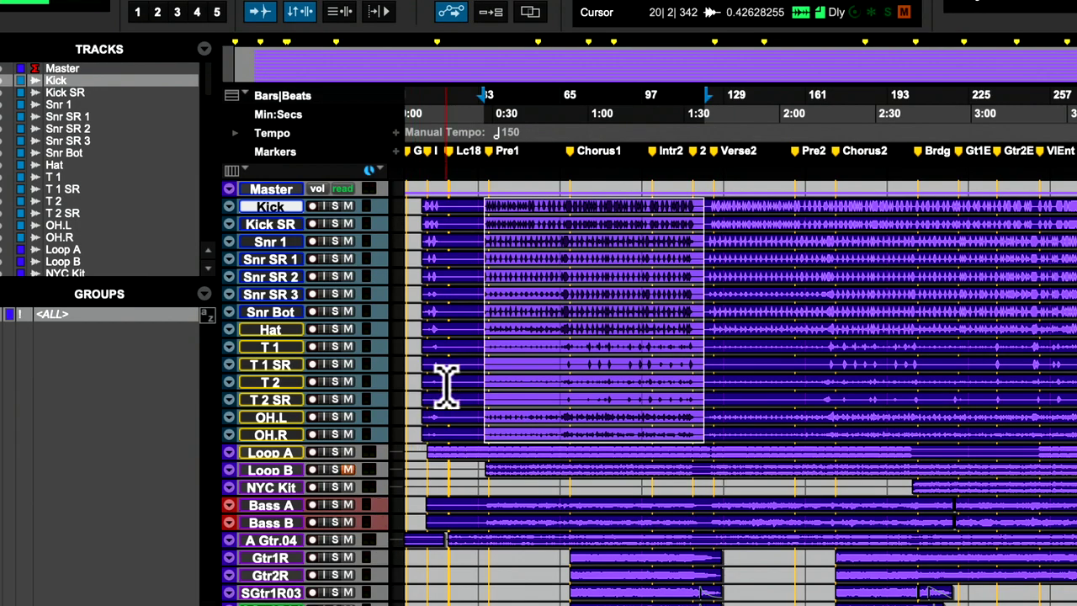
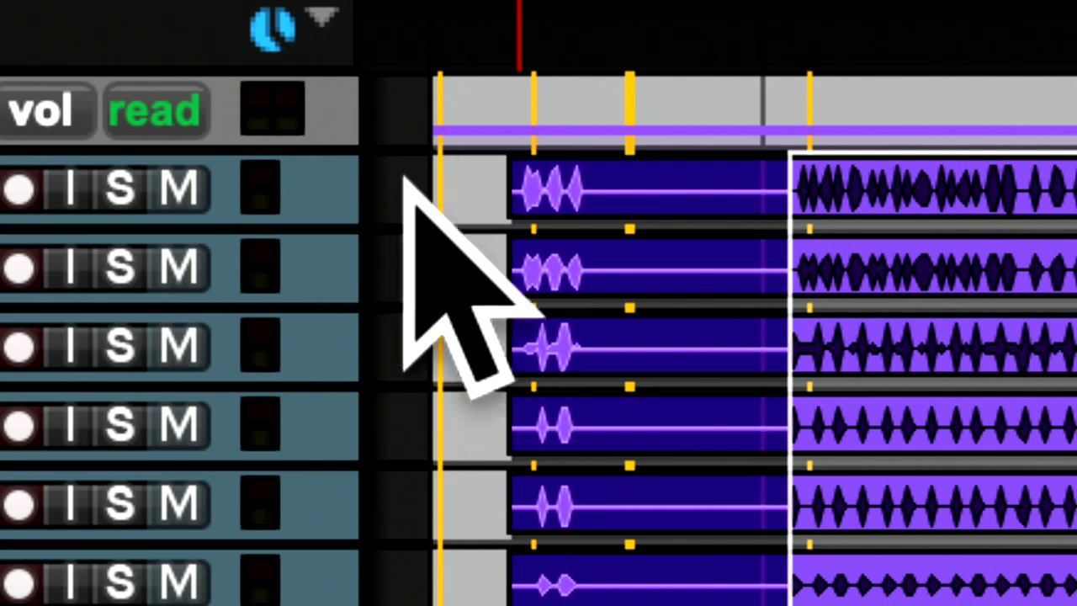
left_click(404, 191)
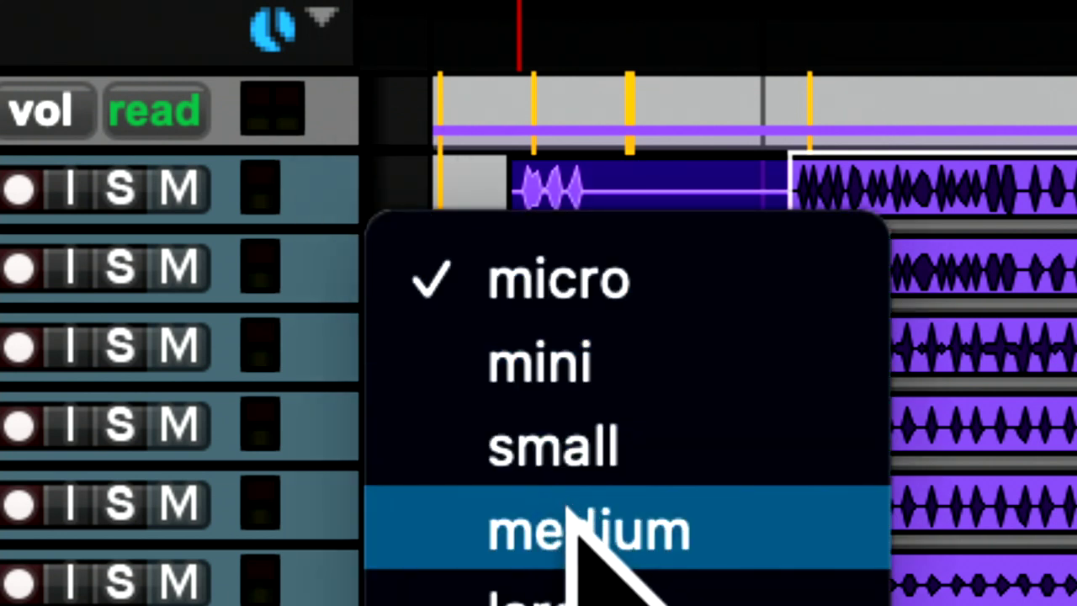
left_click(569, 503)
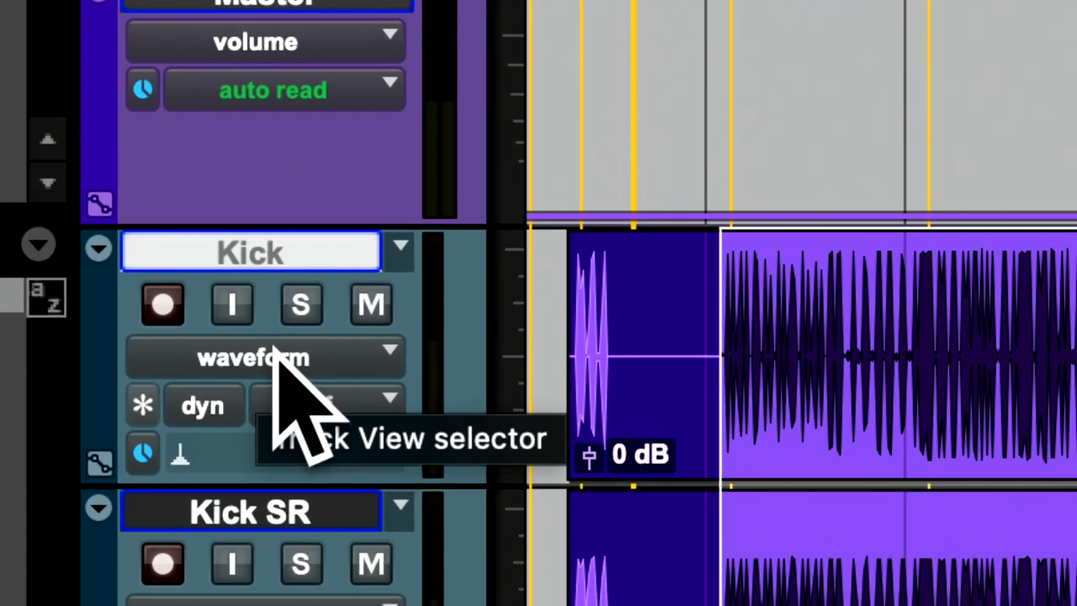
Change the view of all grouped tracks from waveform to volume and inspect the volume automation down through the guitar tracks
left_click(280, 358)
left_click(319, 403)
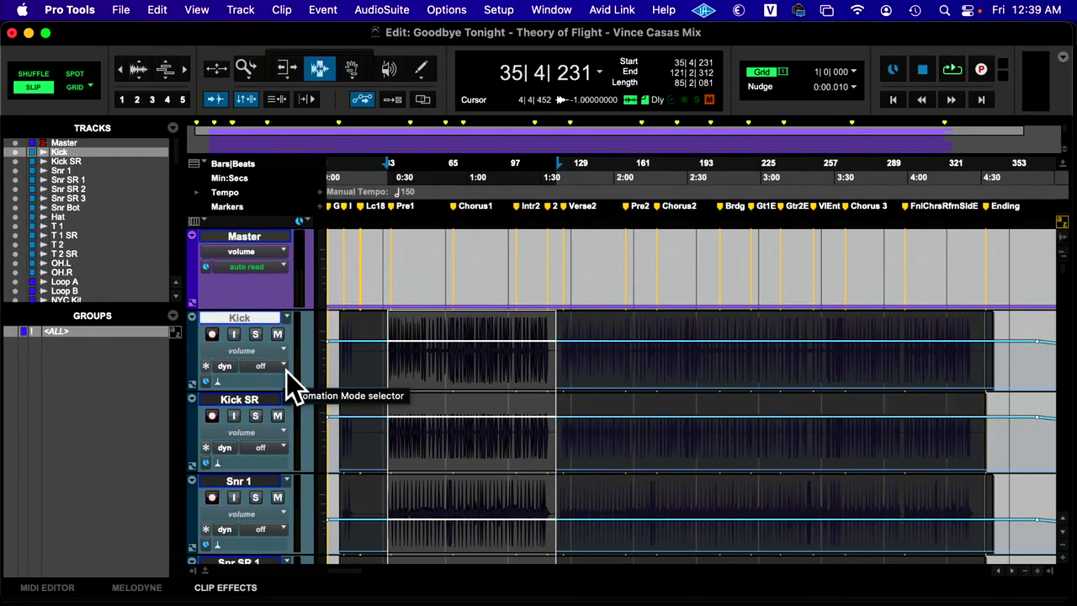
scroll(488, 370, "down", 7)
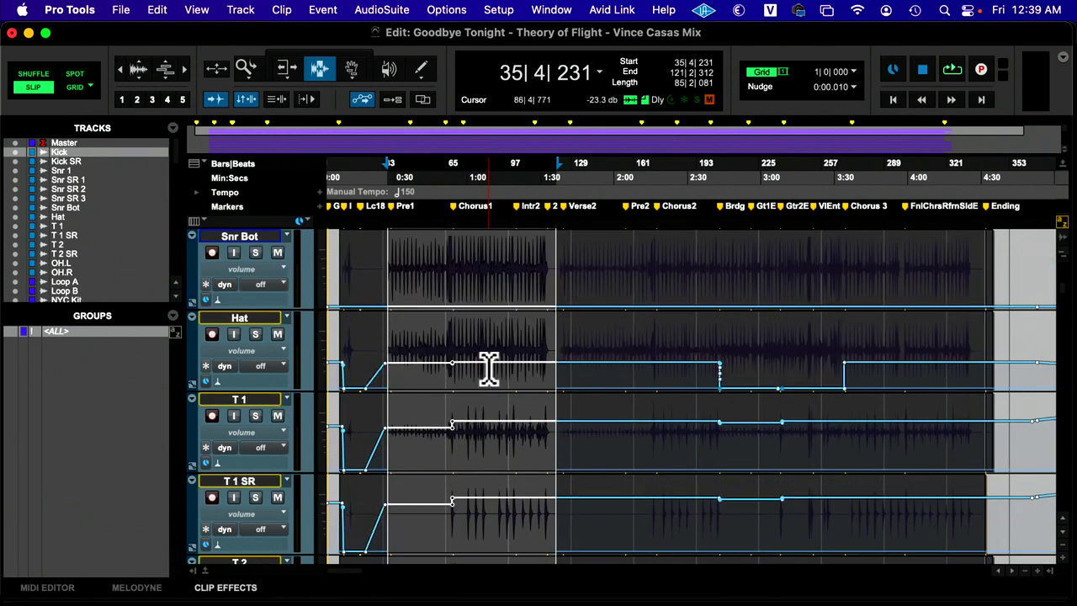
scroll(488, 368, "down", 15)
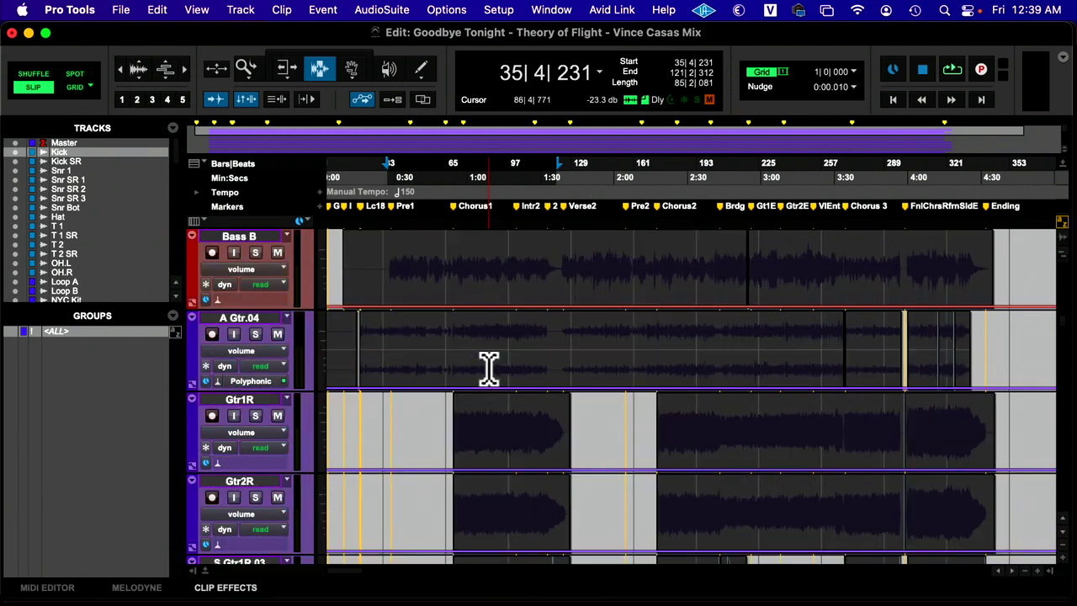
Select the volume automation of all grouped tracks from bar 1 to about bar 468, past the Ending marker
scroll(488, 368, "down", 3)
scroll(487, 368, "up", 20)
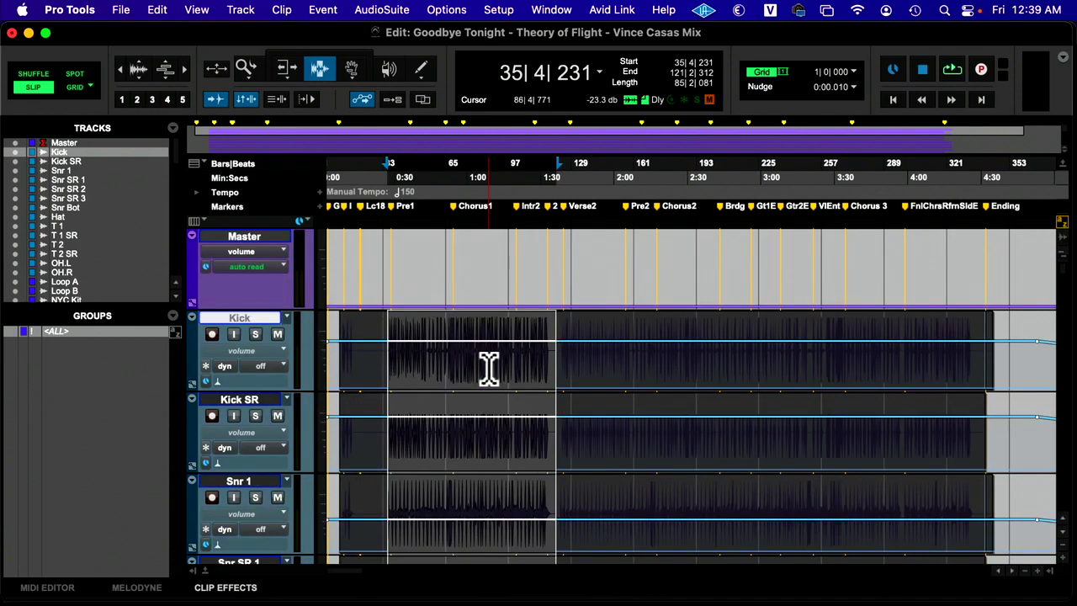
scroll(1015, 349, "right", 10)
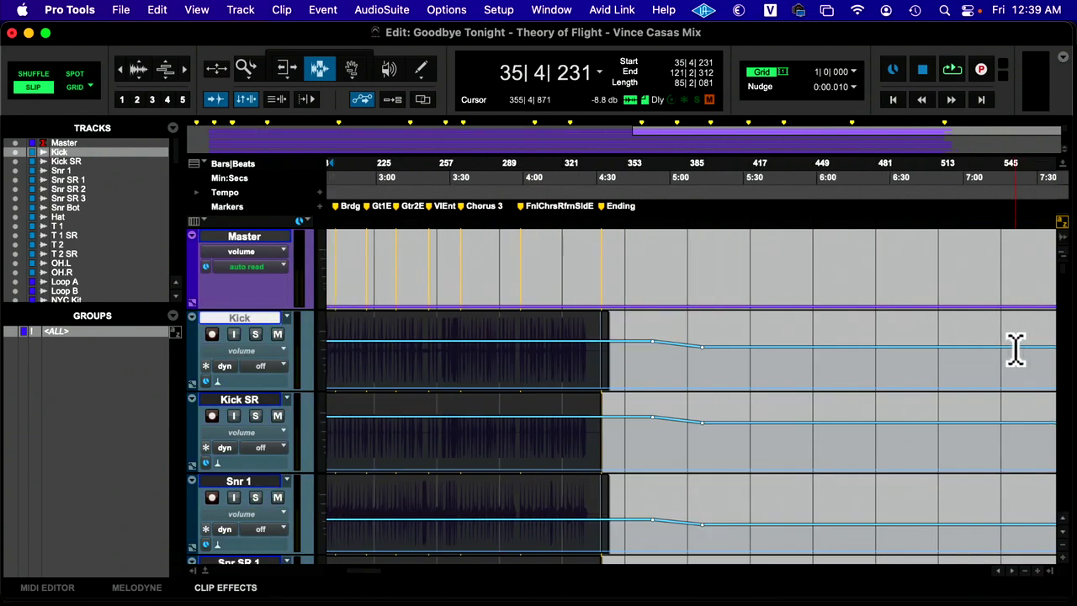
scroll(754, 332, "right", 5)
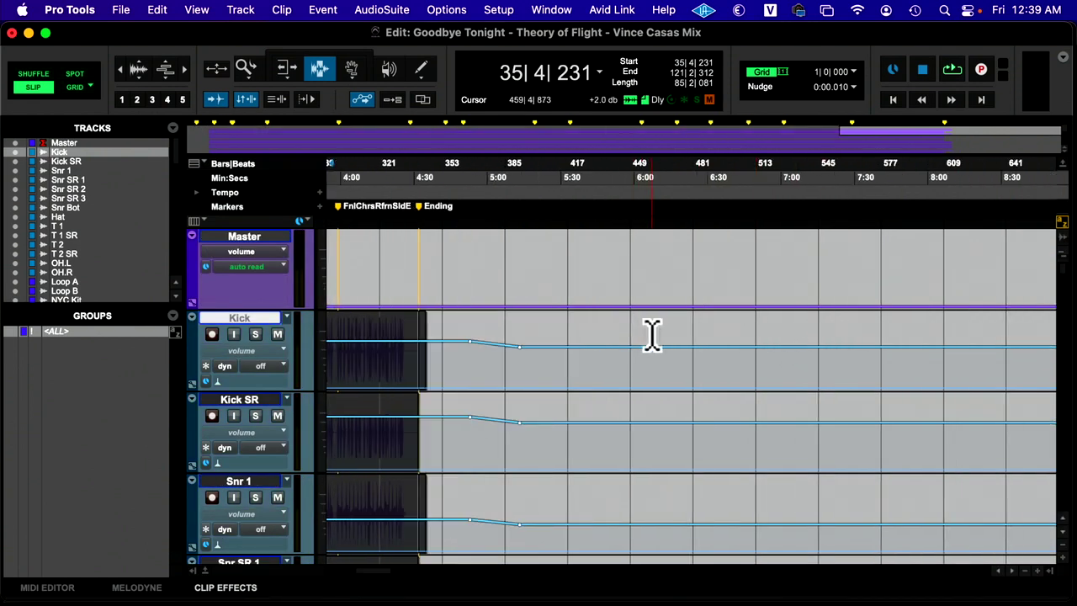
key("super+a")
key("alt+f")
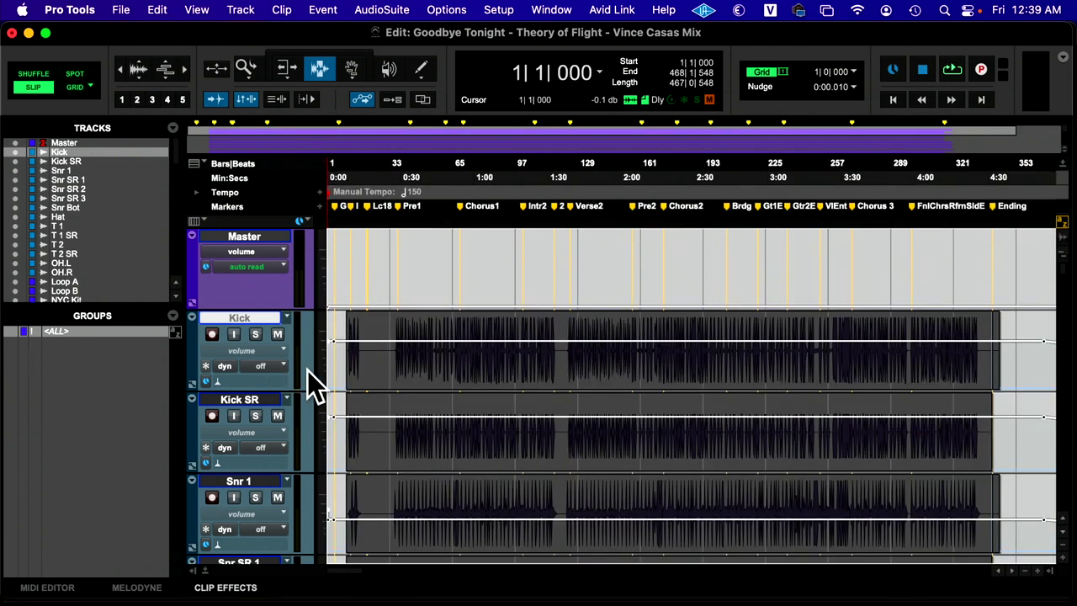
scroll(373, 376, "down", 15)
left_click(373, 376)
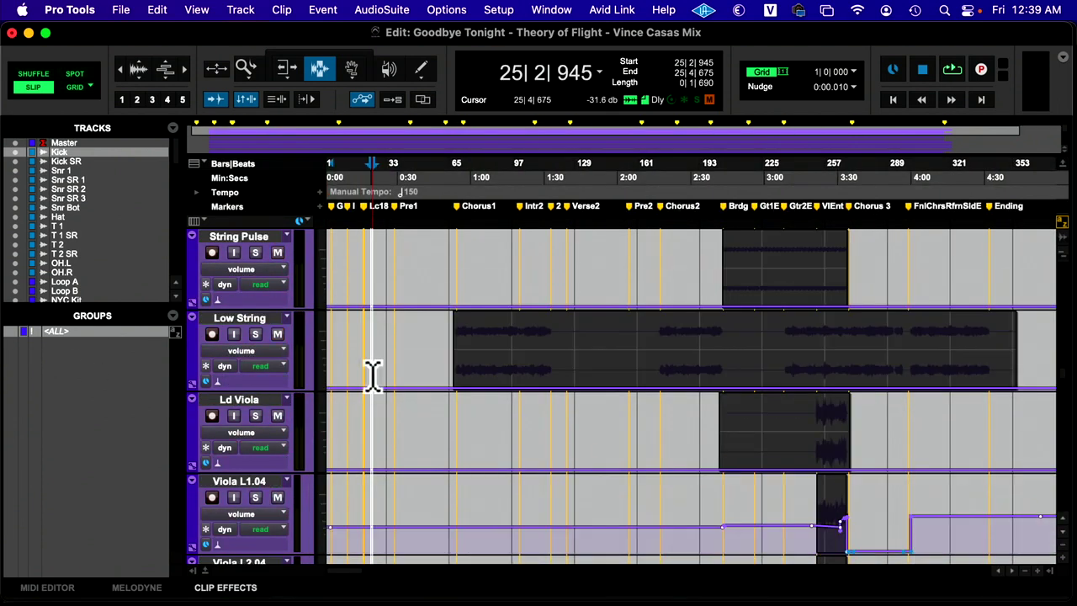
Select the volume automation on all grouped tracks from bar 1 to about bar 547 and delete it
scroll(372, 375, "right", 3)
scroll(509, 373, "right", 6)
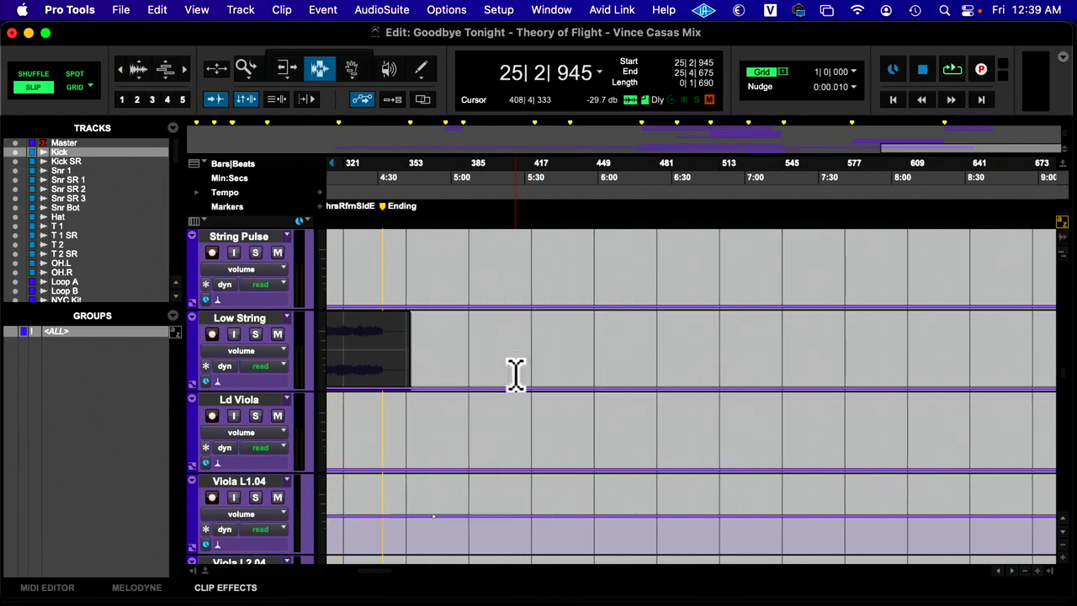
left_click_drag(788, 354, 64, 360)
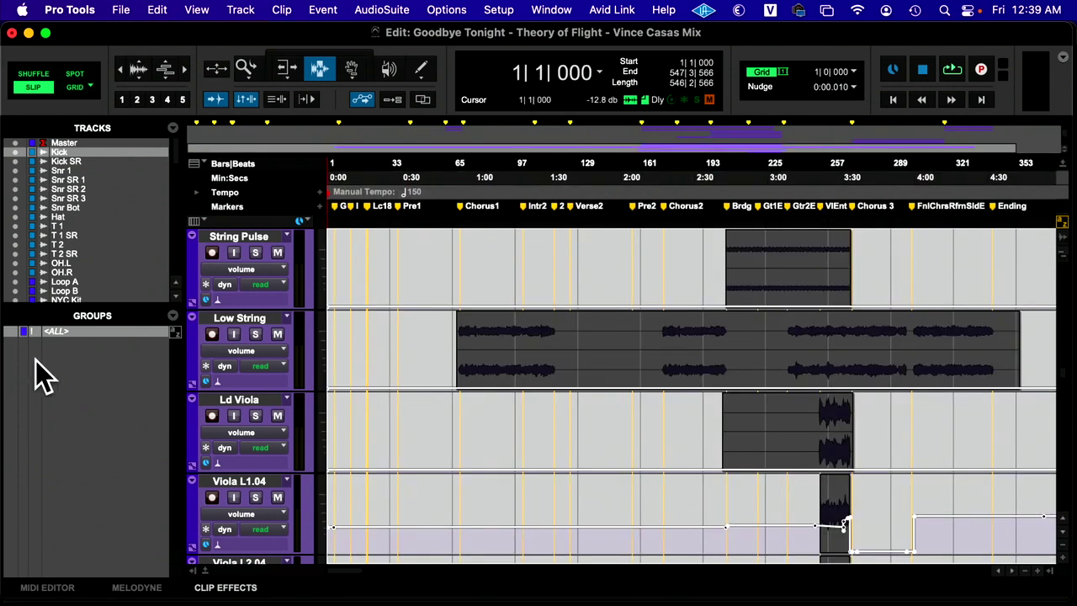
key("Delete")
scroll(431, 349, "up", 15)
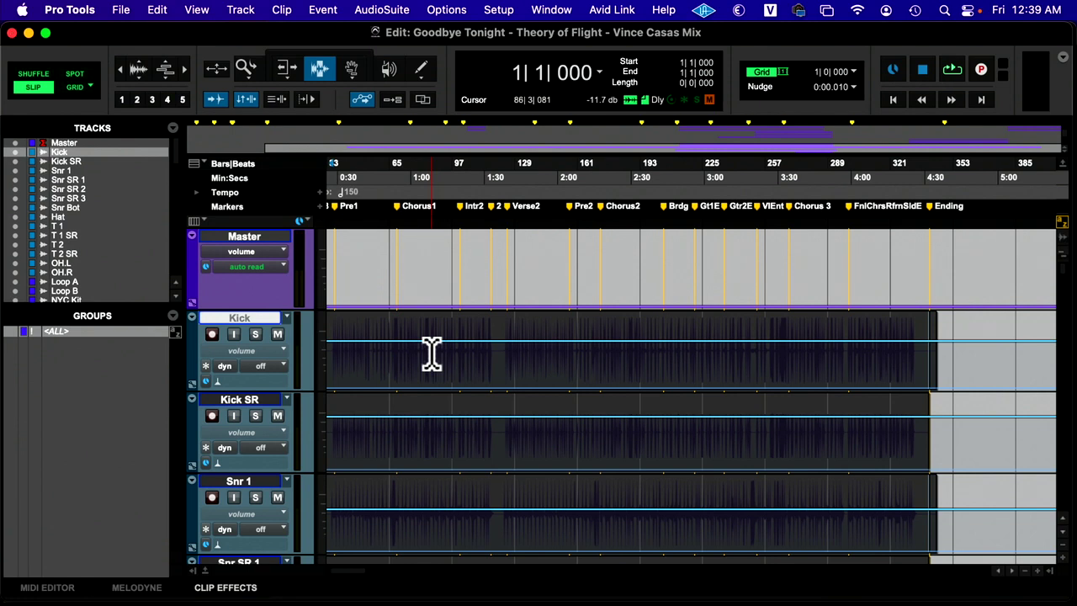
Pull all grouped track faders down to −∞ in the Mix window and check every track's volume line in the Edit window
key("super+equal")
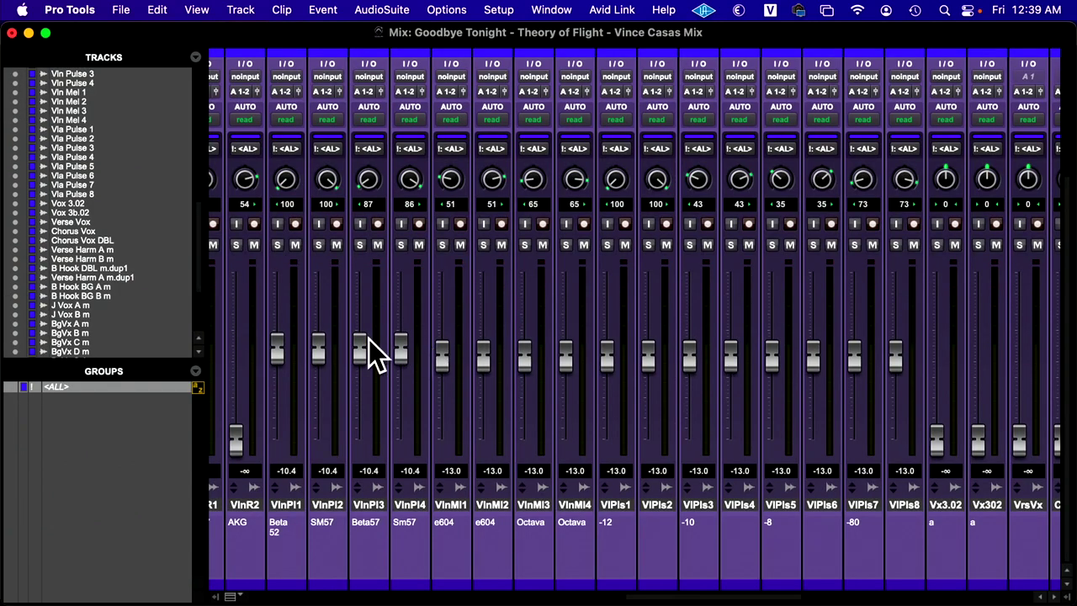
left_click_drag(292, 353, 280, 498)
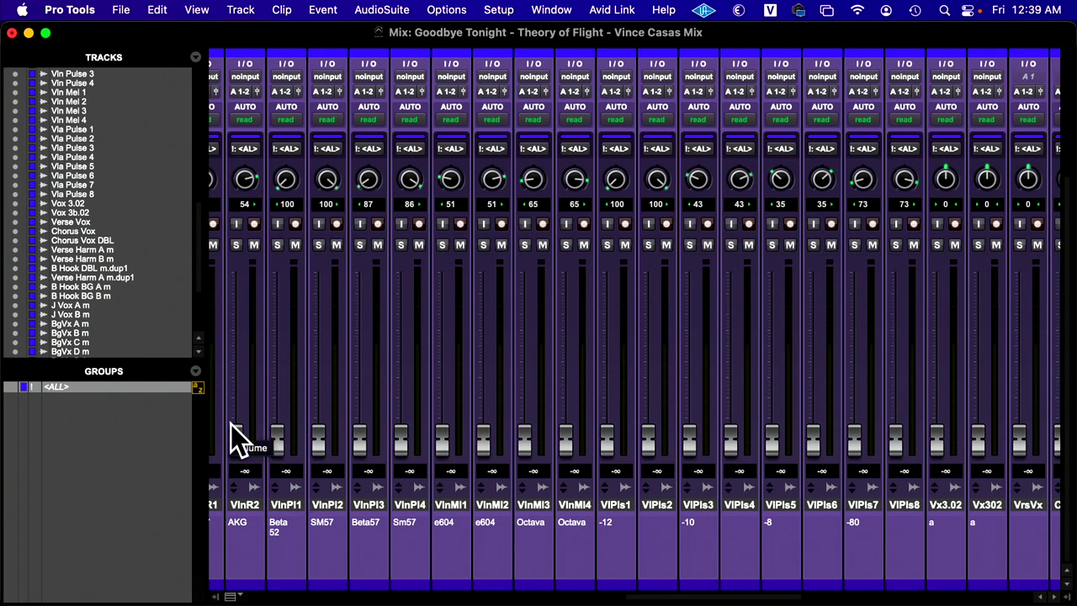
key("super+equal")
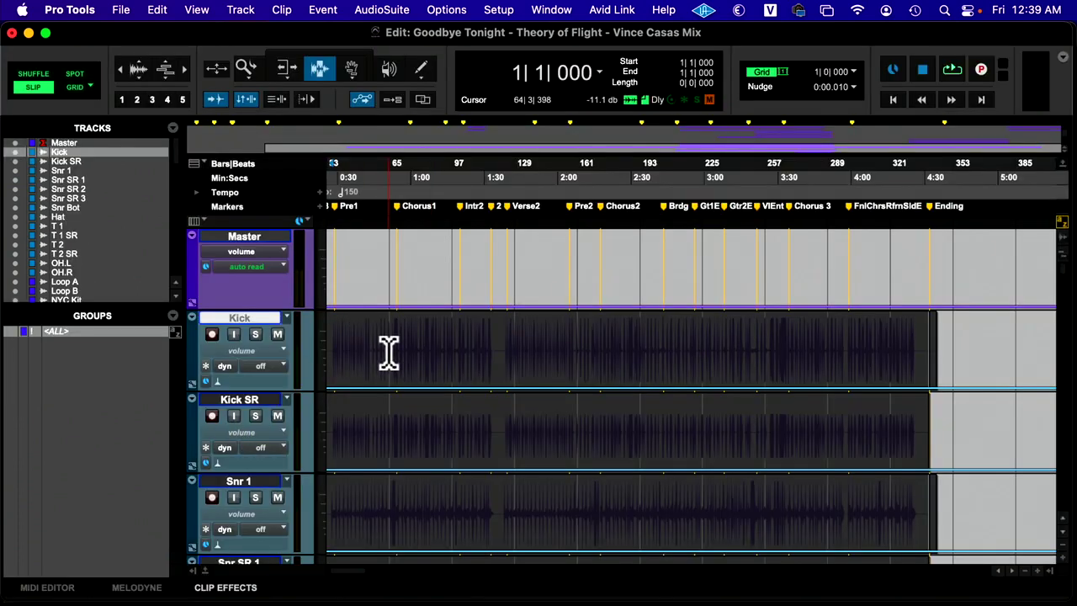
scroll(388, 354, "down", 5)
scroll(388, 353, "down", 15)
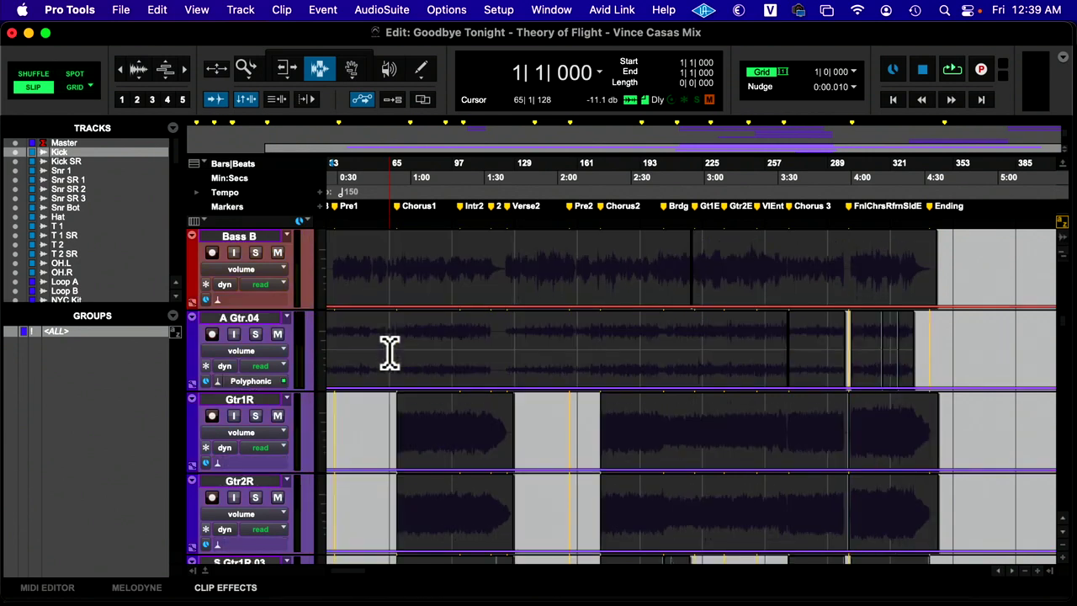
scroll(388, 353, "down", 15)
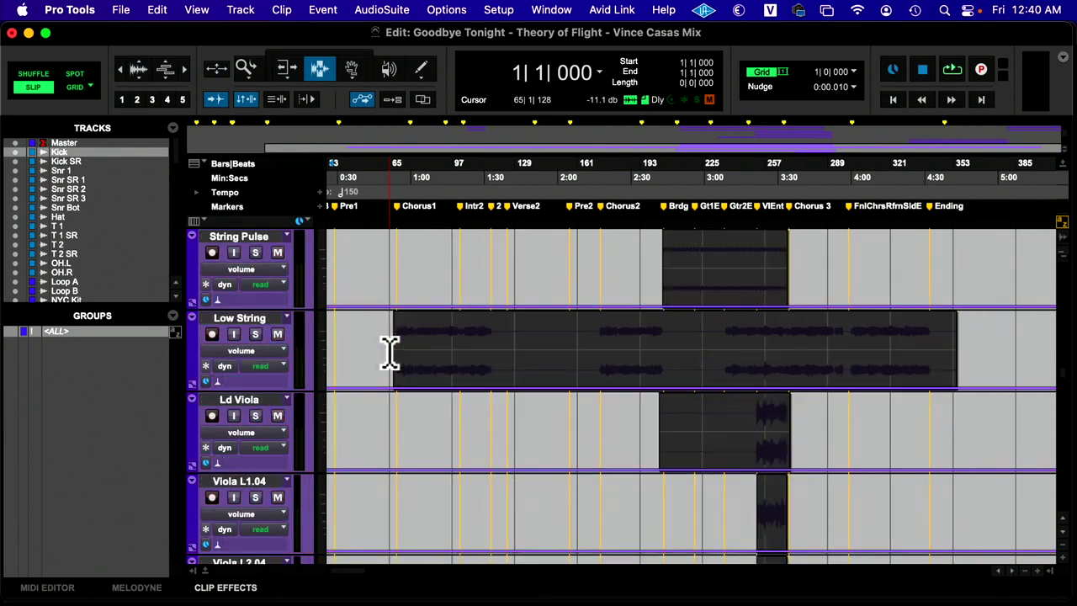
scroll(388, 353, "down", 15)
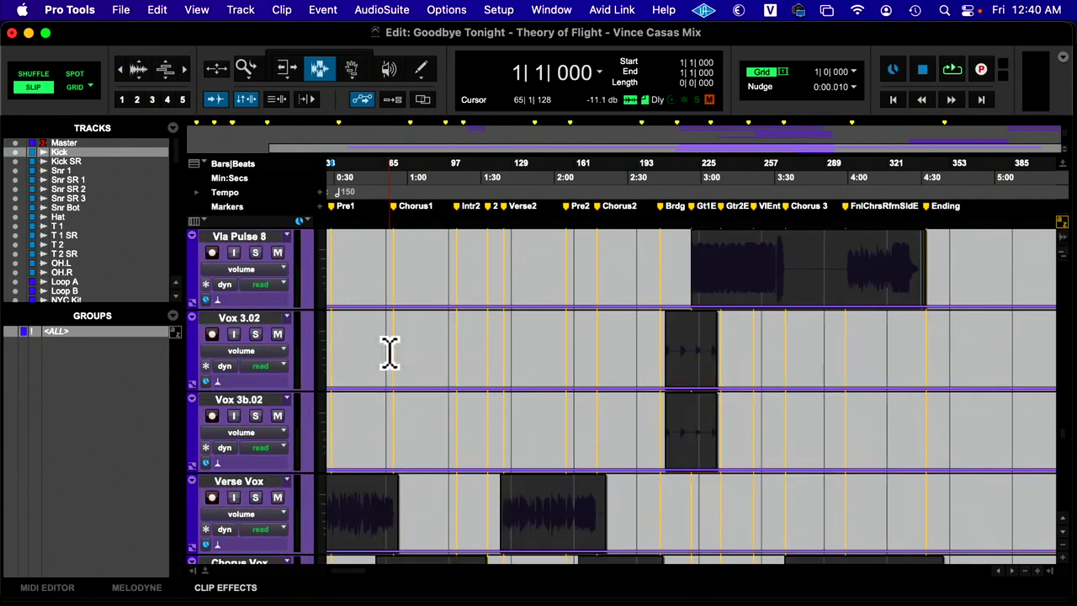
scroll(390, 353, "down", 15)
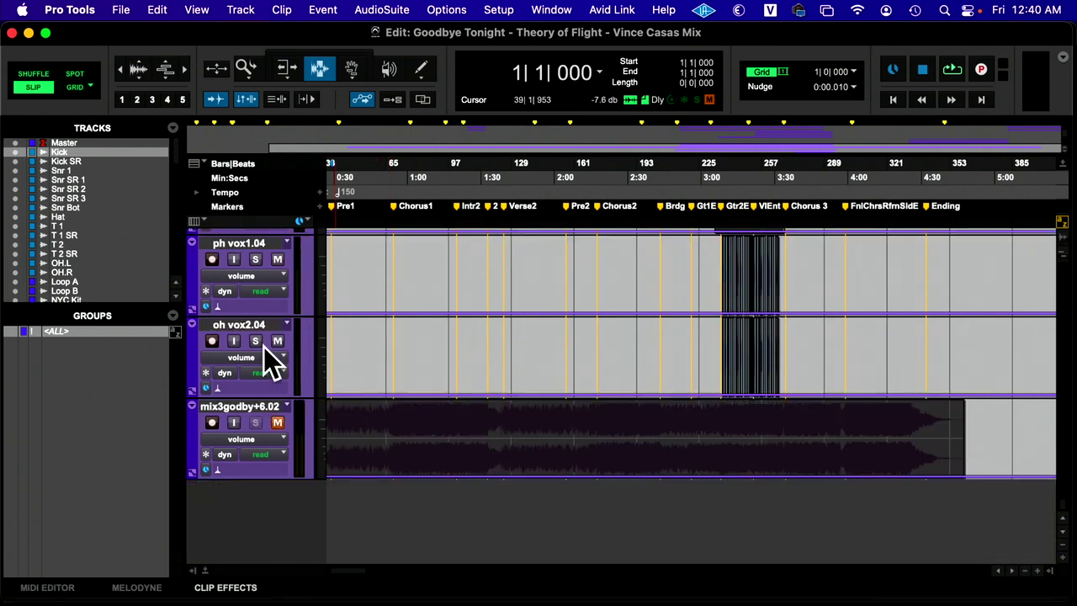
Disable the ALL group, check the faders from the first track in the Mix window, and save the session
left_click(119, 328)
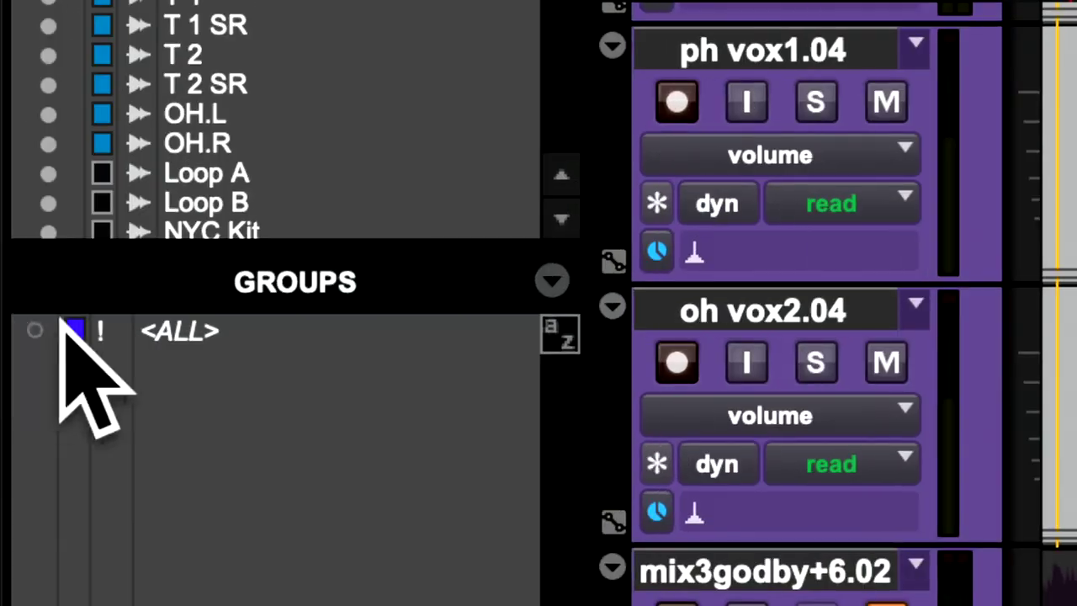
key("super+equal")
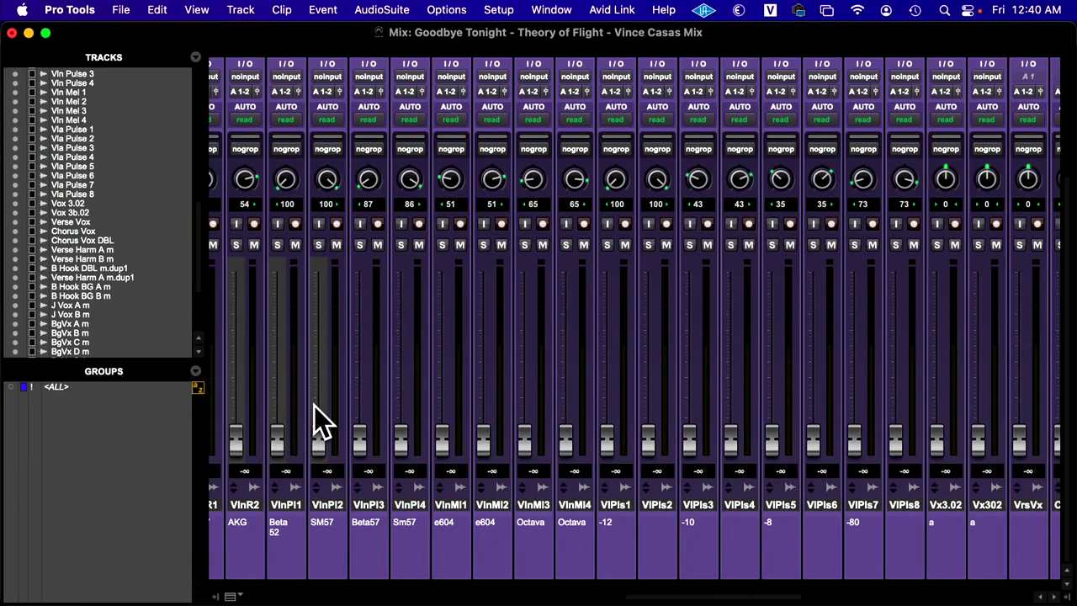
scroll(315, 406, "left", 20)
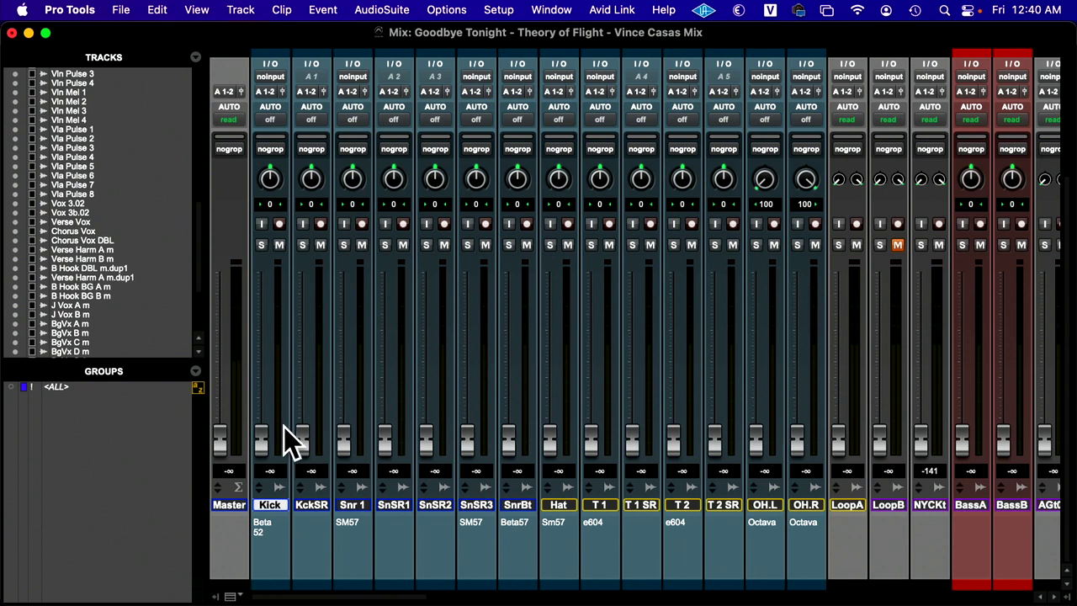
key("super+s")
key("super+equal")
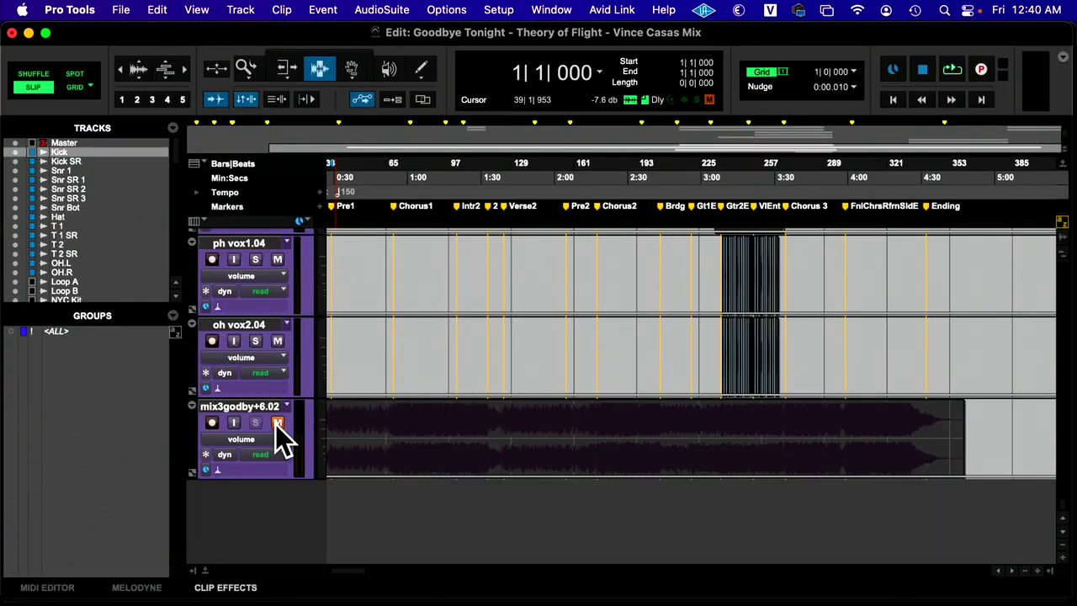
Set the height of all tracks to micro and zoom the Edit window out to show the whole session
scroll(527, 317, "up", 5)
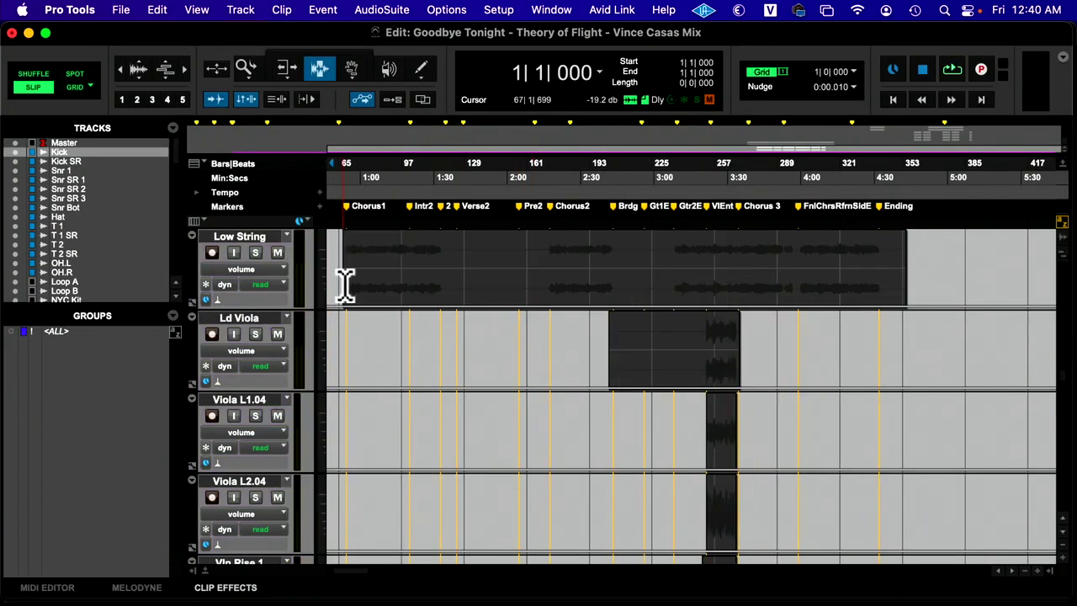
scroll(345, 284, "up", 15)
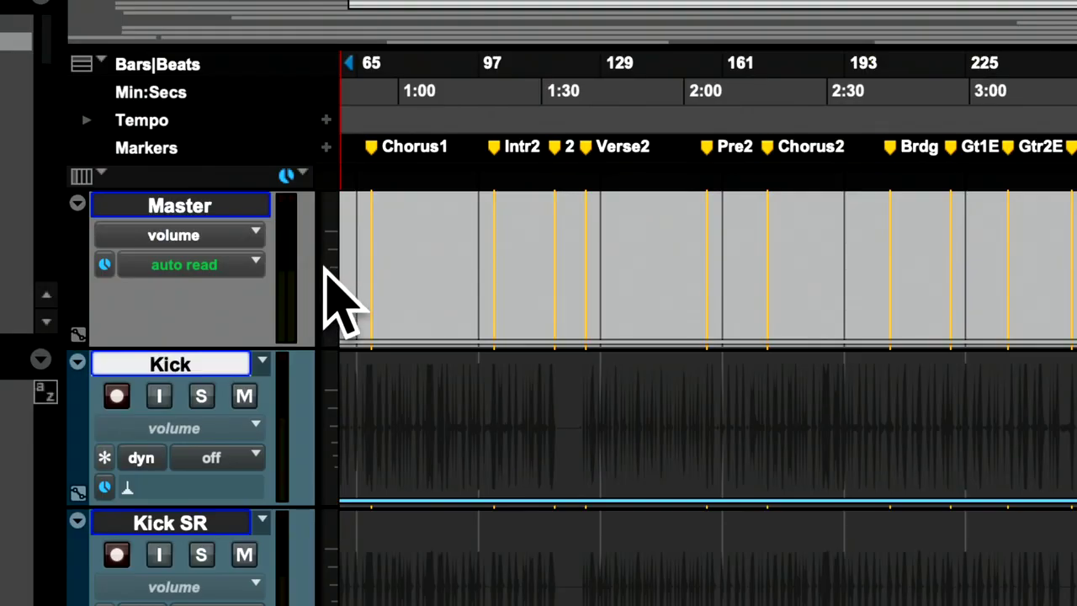
left_click(327, 271)
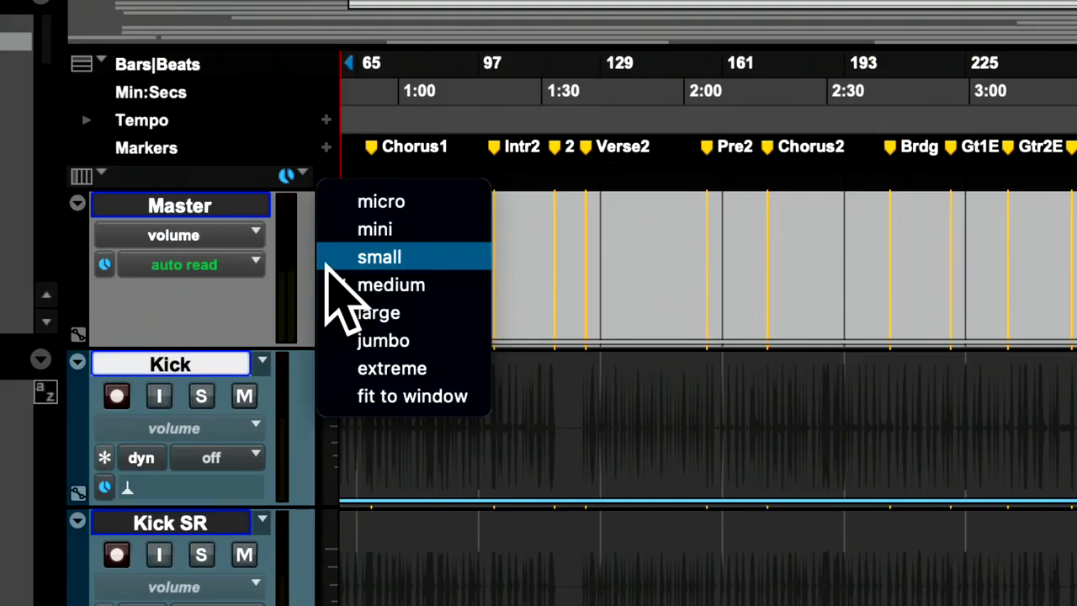
left_click(377, 209, "alt")
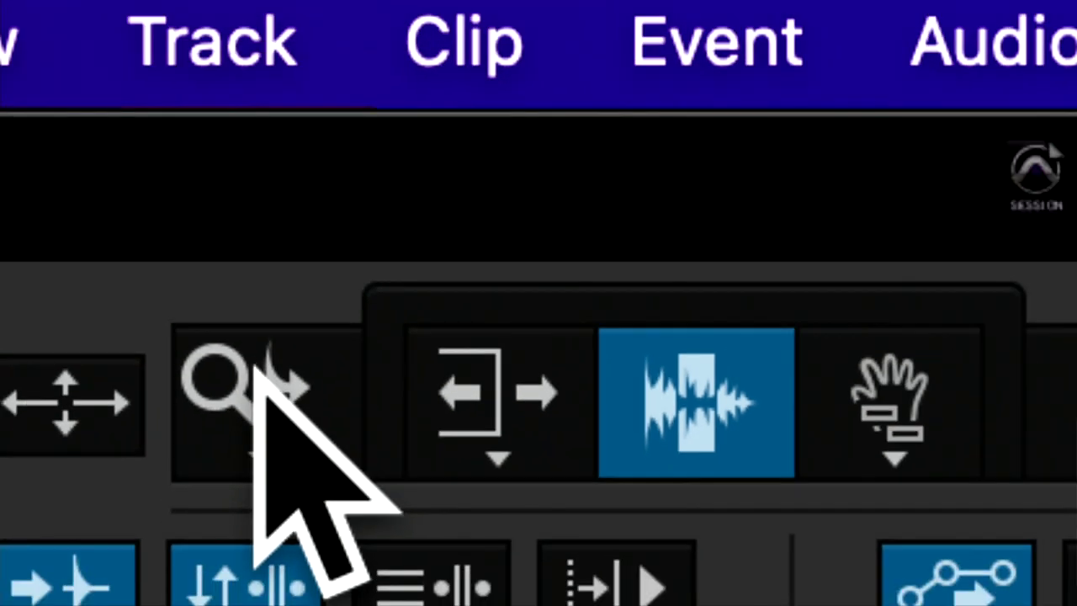
double_click(248, 369)
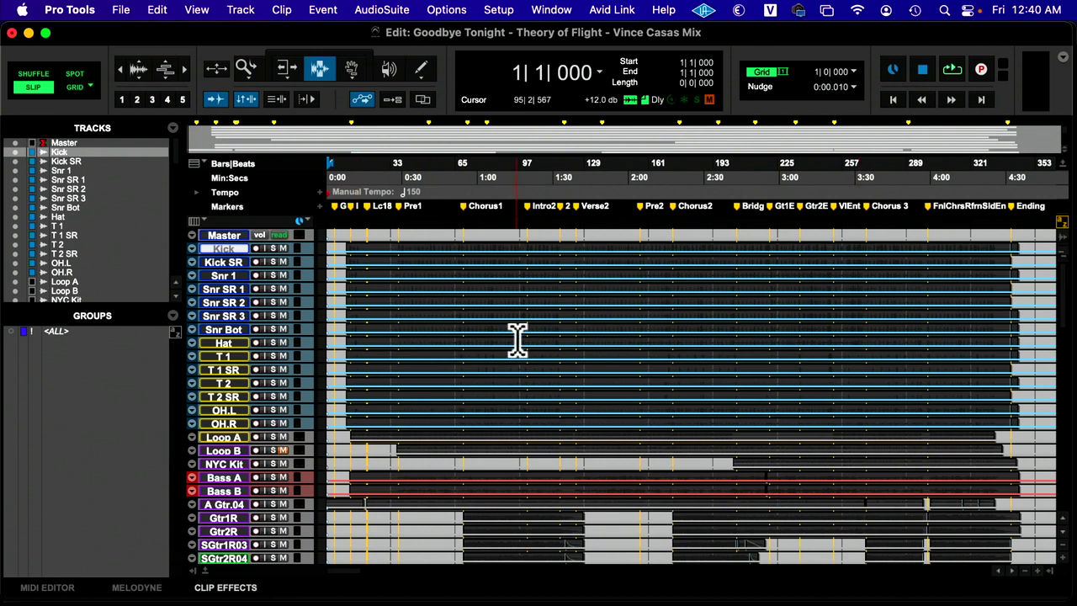
scroll(516, 340, "down", 10)
scroll(517, 340, "up", 10)
Play the selected drum passage from about bar 34 to 117, with the Kick fader at −7.0 dB and Master at 0.0 dB
left_click_drag(395, 260, 562, 373)
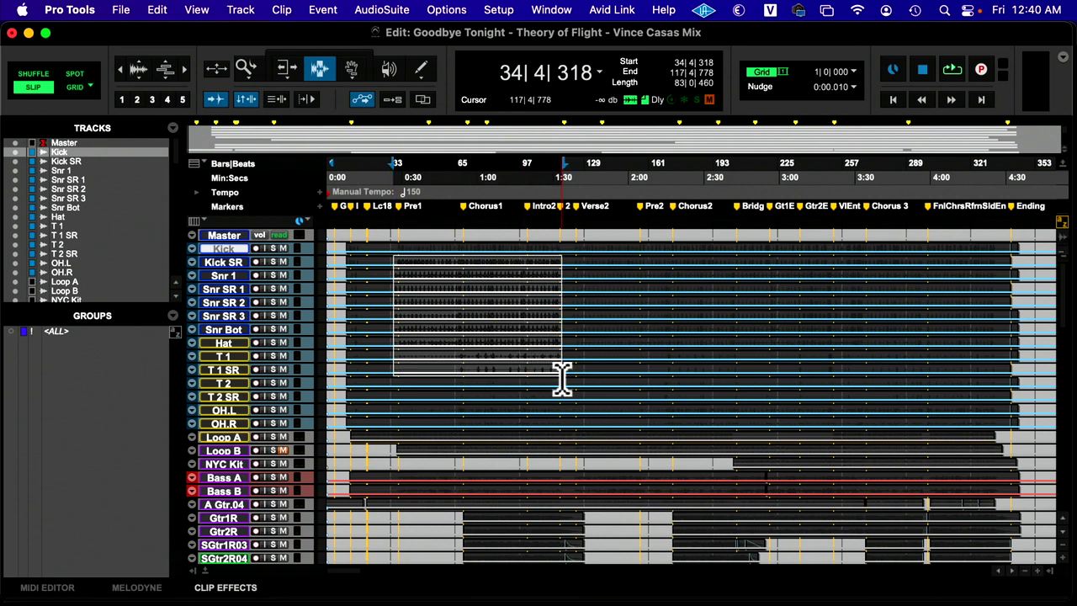
key("space")
key("super+equal")
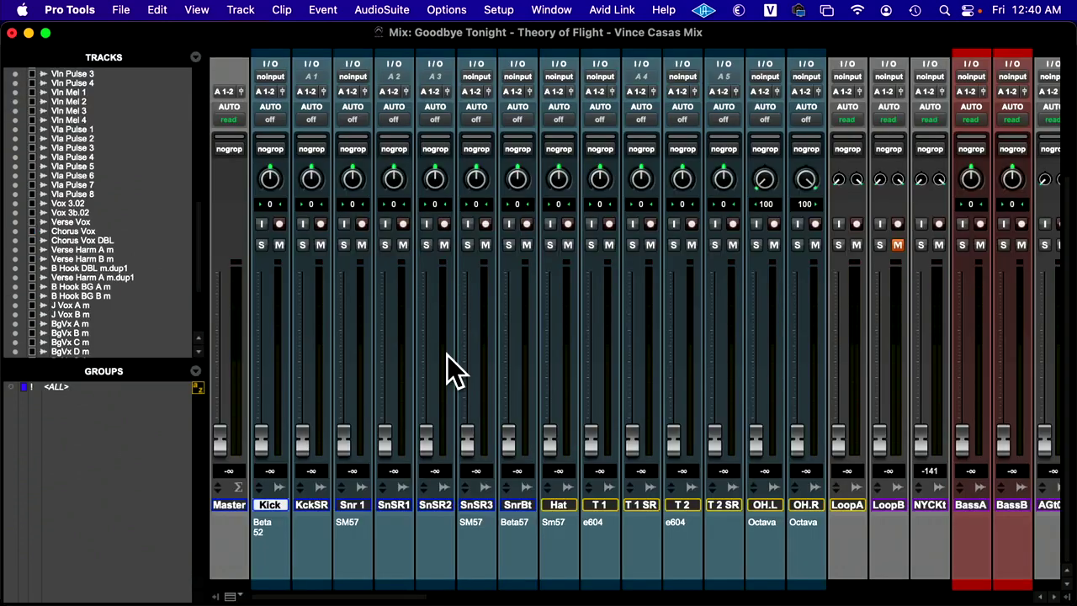
left_click_drag(259, 376, 261, 336)
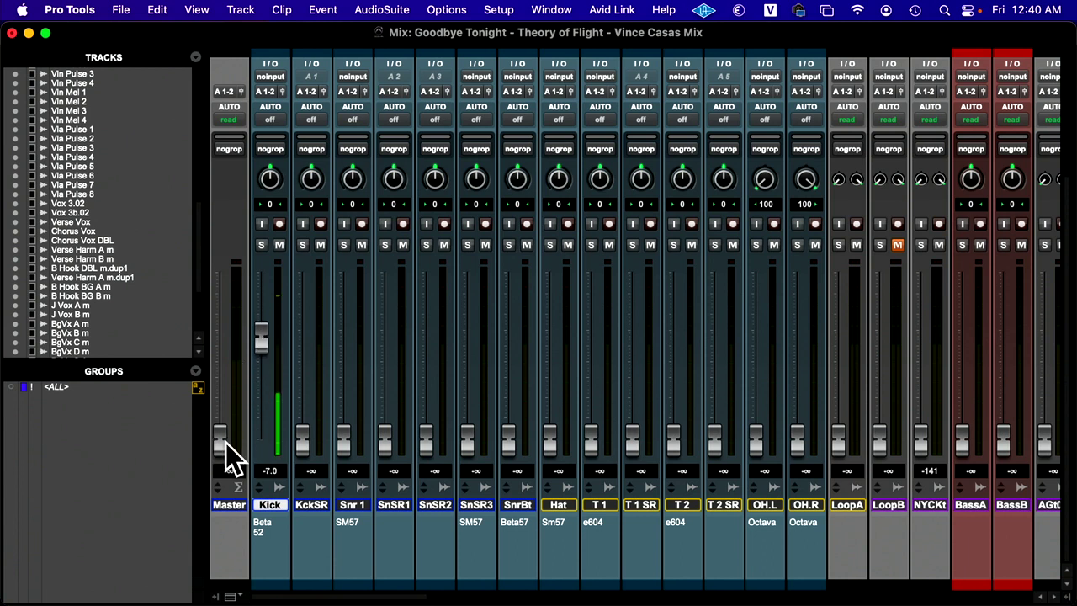
left_click(222, 441, "alt")
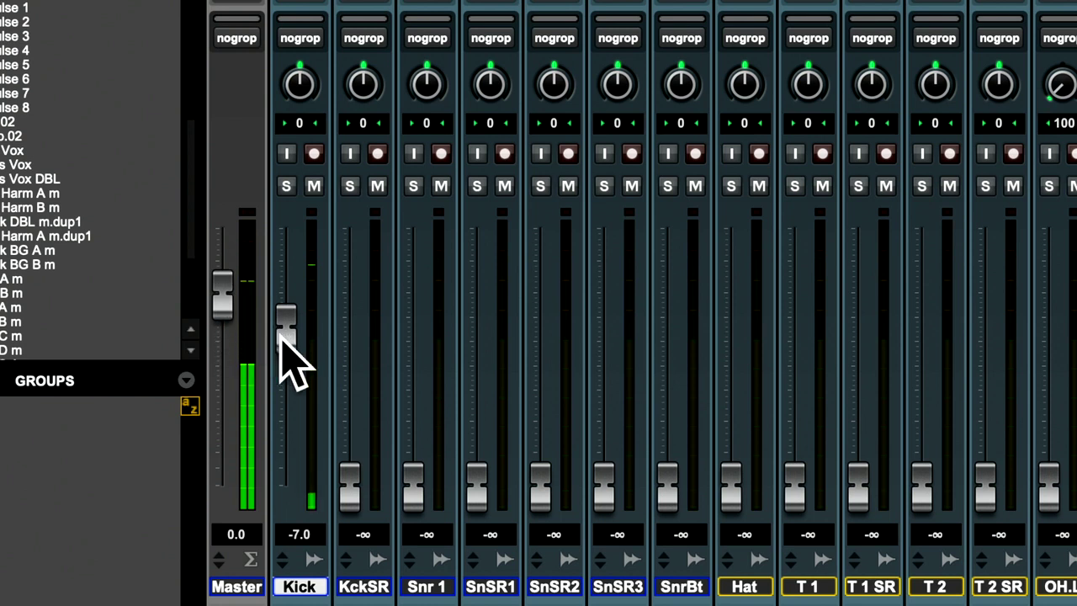
Return the Kick fader to −∞ and audition Kick SR through Hat one at a time, leaving each fader at −∞
left_click_drag(284, 346, 301, 538)
left_click_drag(356, 505, 373, 533)
left_click_drag(419, 487, 479, 581)
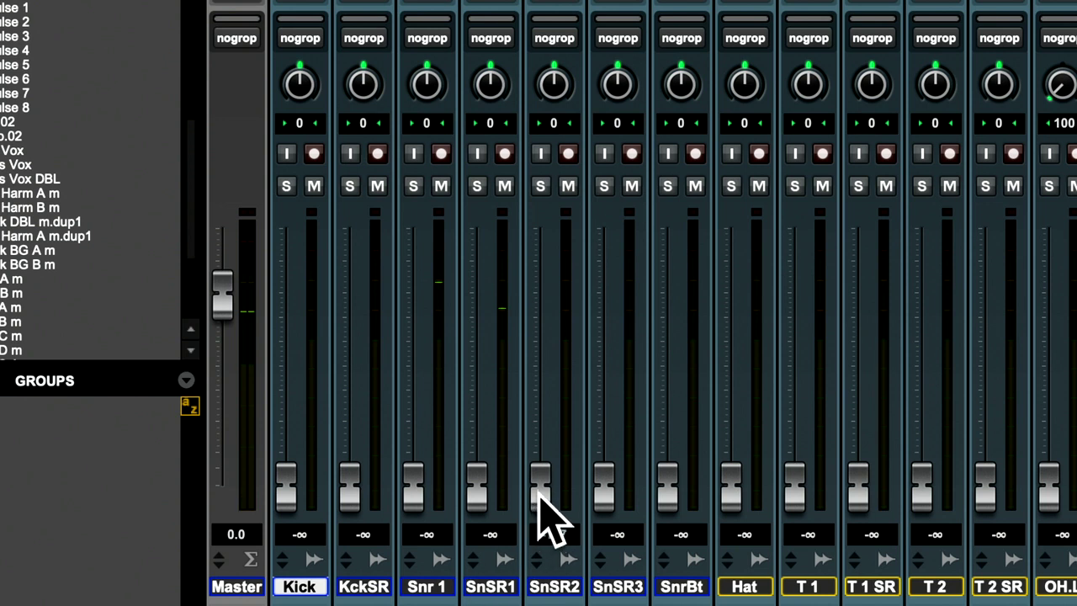
left_click_drag(547, 512, 545, 555)
left_click_drag(606, 491, 626, 551)
left_click_drag(670, 502, 669, 546)
left_click_drag(731, 501, 745, 565)
Raise the T 1 fader to −10.5 dB, select that track, and examine its waveform in the Edit window
scroll(747, 564, "right", 2)
left_click_drag(708, 505, 700, 362)
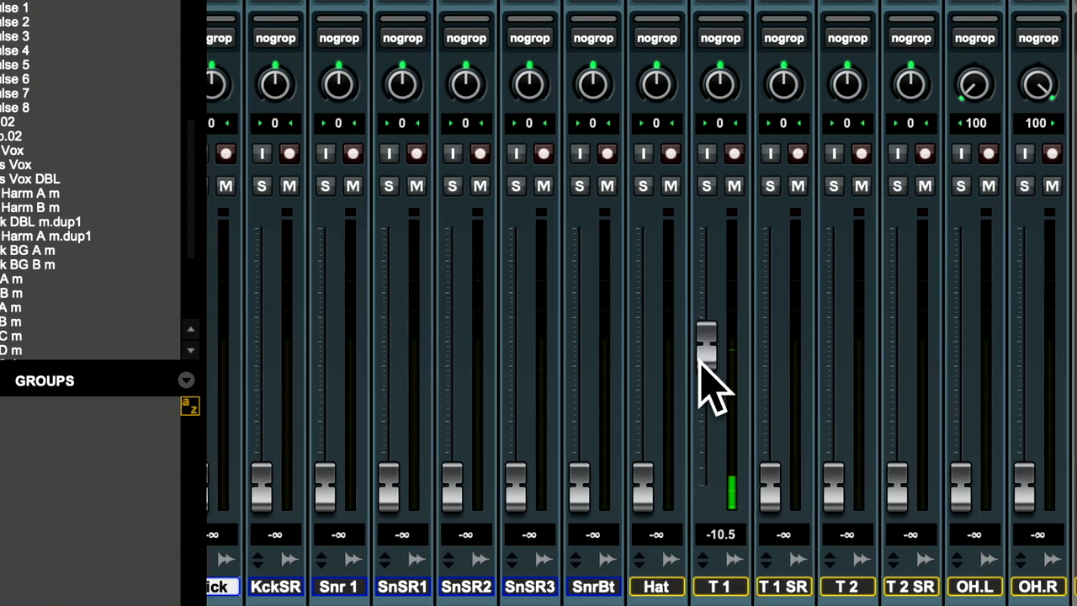
key("super+equal")
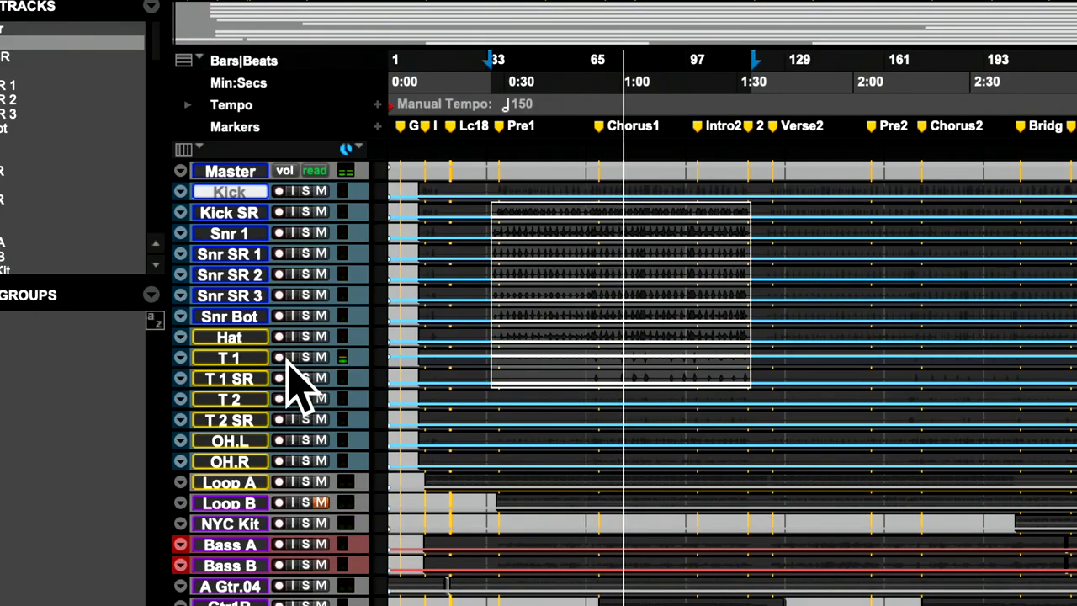
key("super+equal")
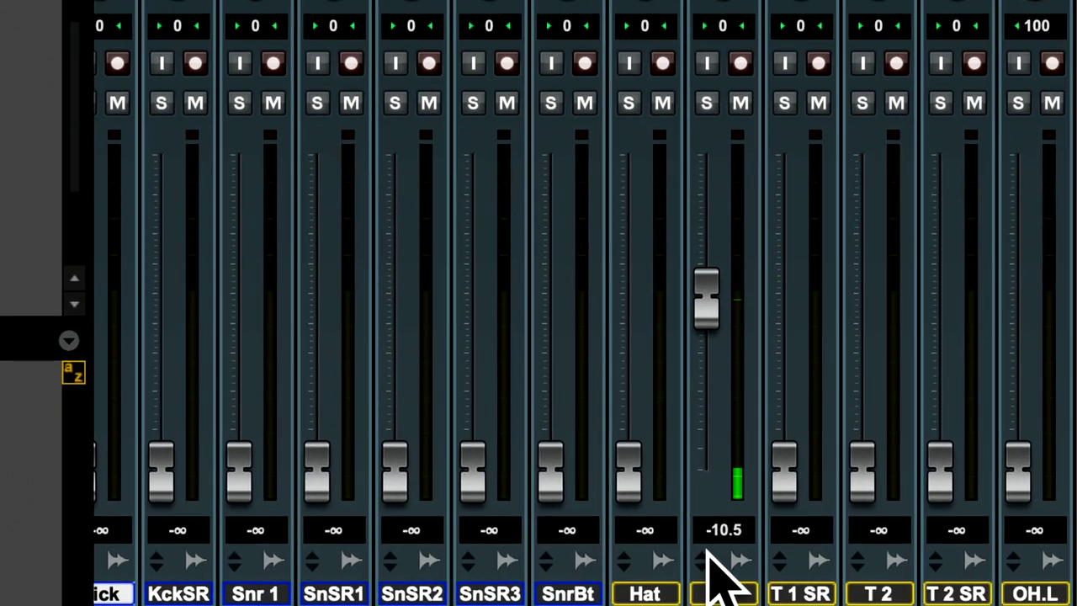
left_click(738, 594)
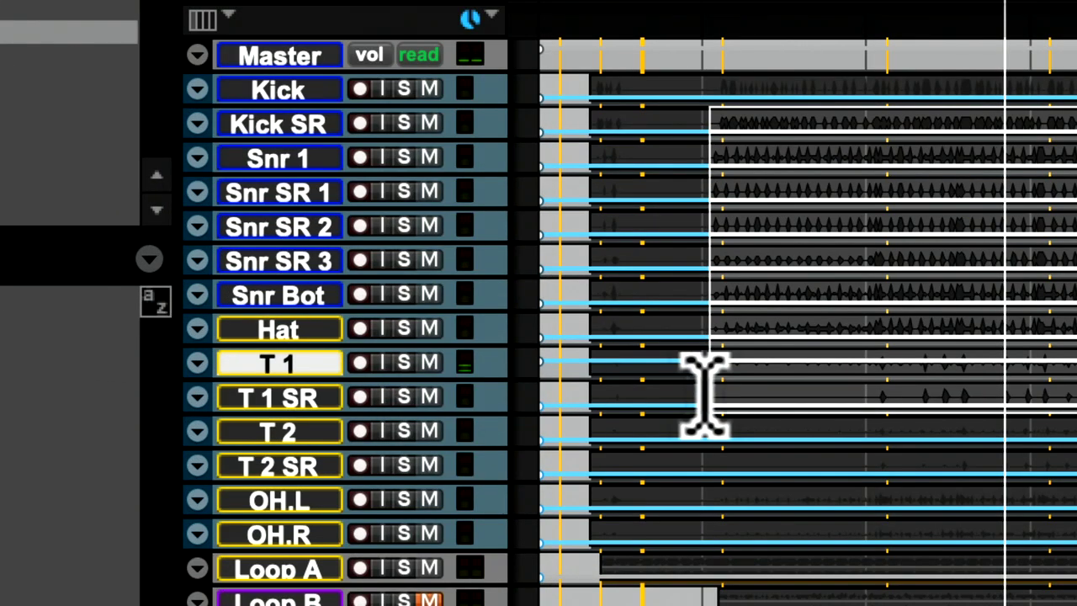
scroll(715, 394, "left", 20)
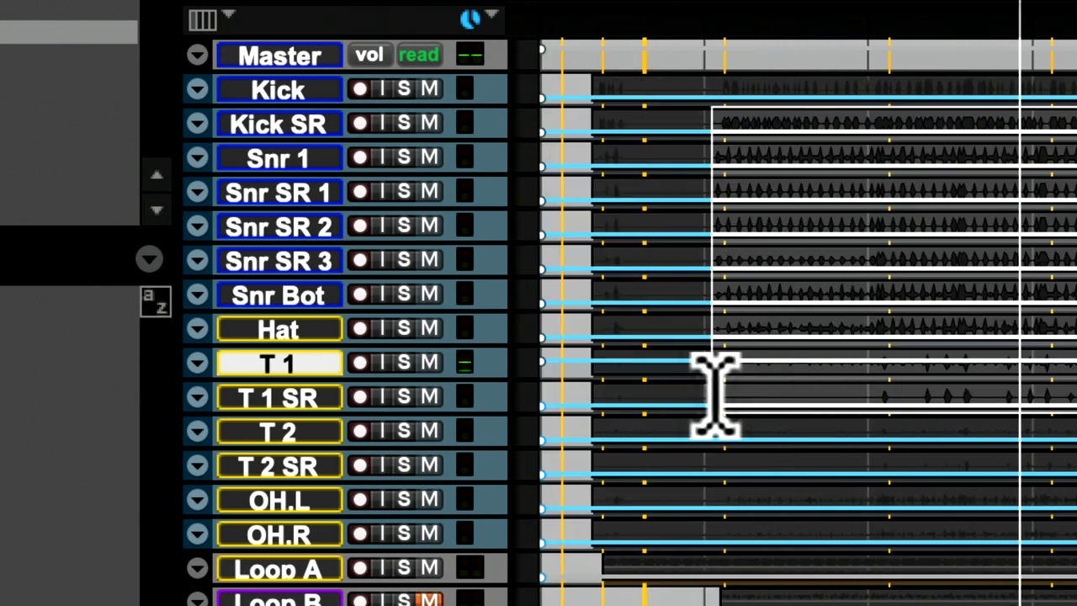
scroll(711, 393, "right", 5)
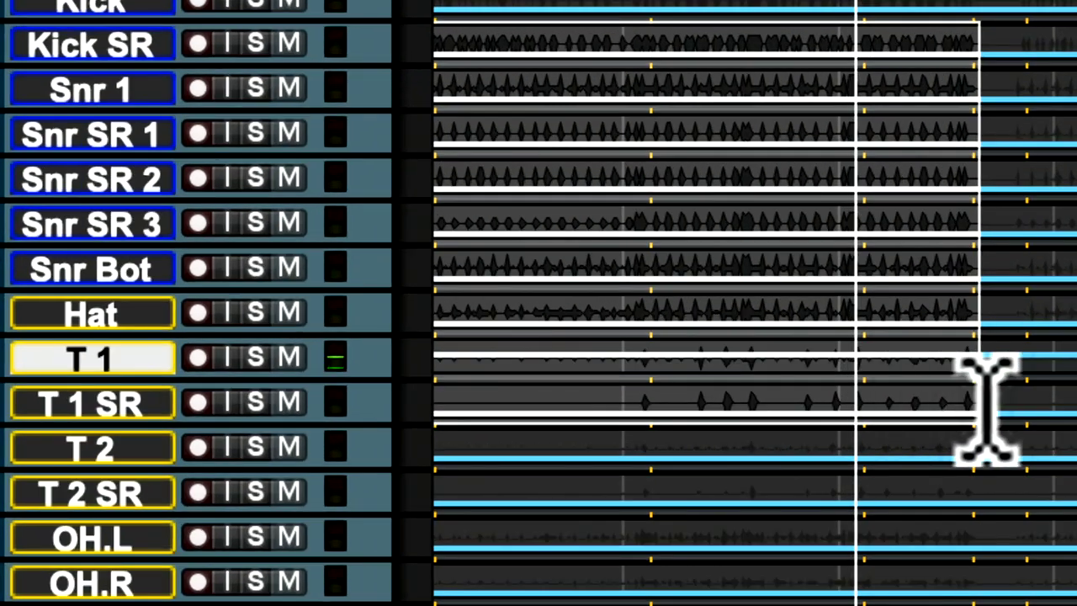
Play the tom hit around bars 99 to 102, raising T 2 to −10.5 dB, T 1 SR to −12.3 dB and T 2 SR to −10.7 dB
left_click(854, 357)
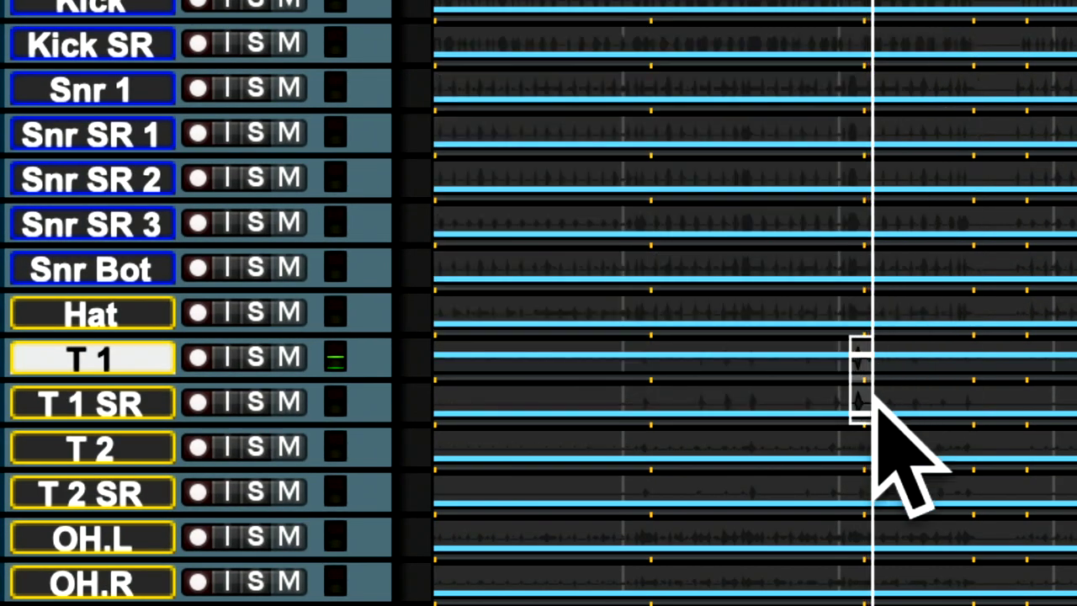
key("space")
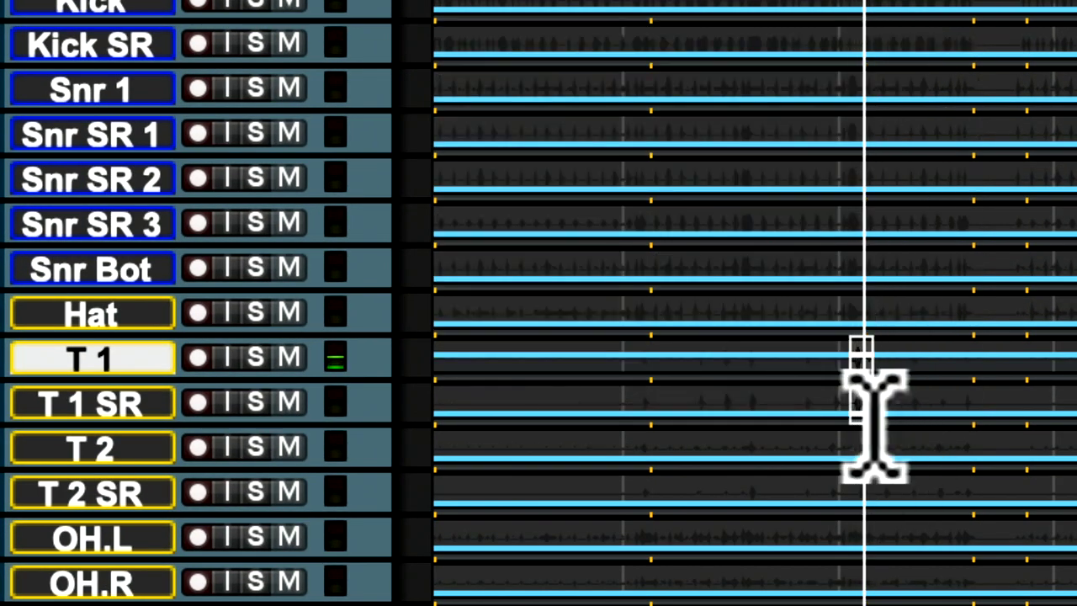
key("ctrl+equal")
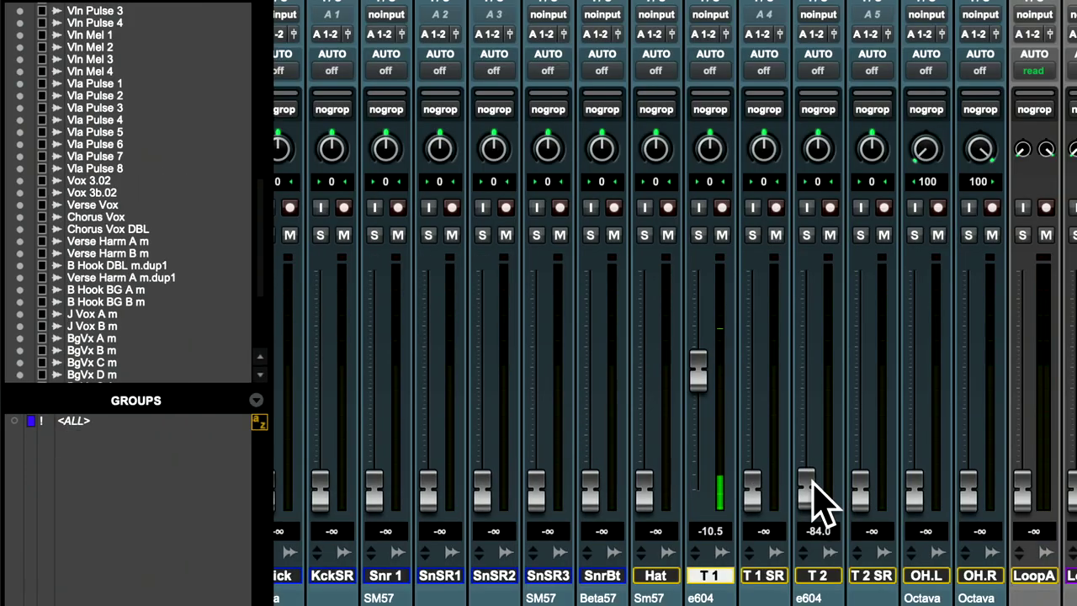
left_click_drag(809, 492, 816, 375)
left_click_drag(769, 501, 765, 396)
left_click_drag(869, 493, 844, 378)
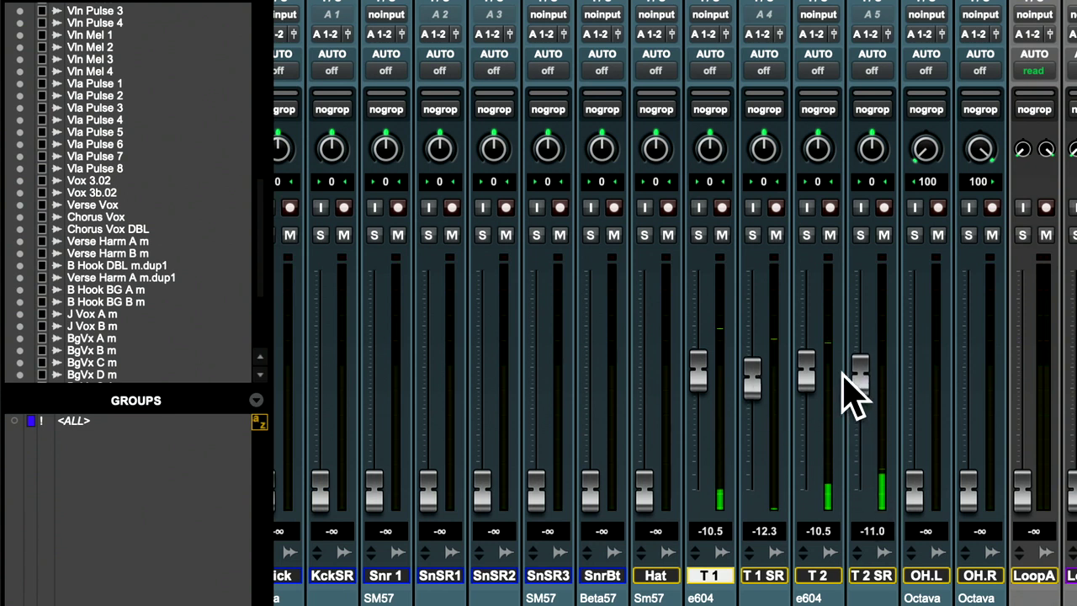
scroll(828, 538, "right", 6)
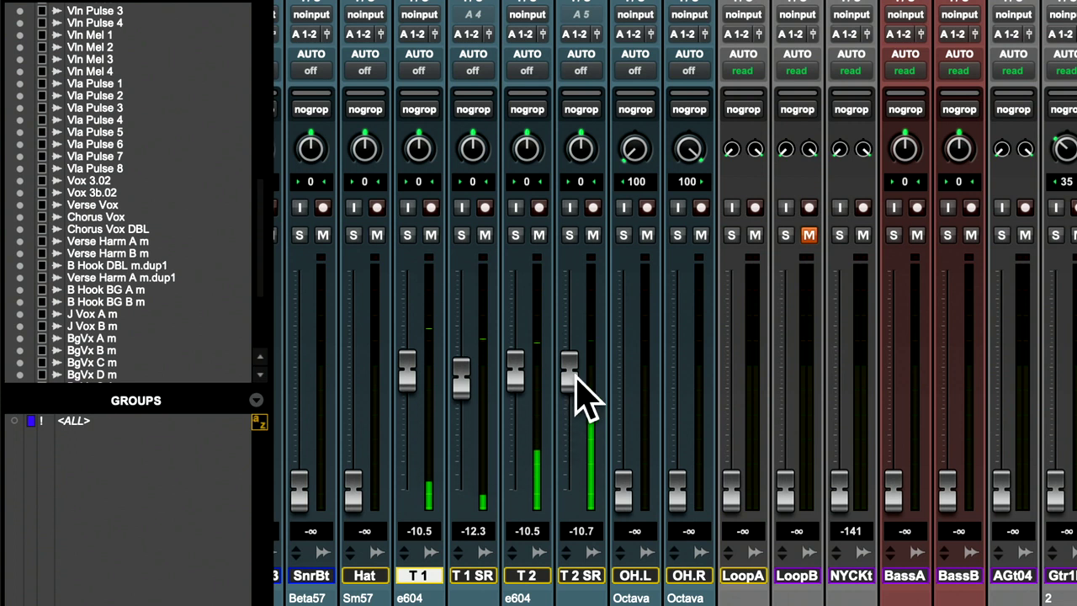
Return the T 2 SR, T 2, T 1 SR and T 1 faders to −∞, check the remaining channels, and return to the Edit window
left_click_drag(582, 379, 582, 496)
left_click_drag(516, 370, 516, 496)
left_click_drag(461, 374, 458, 505)
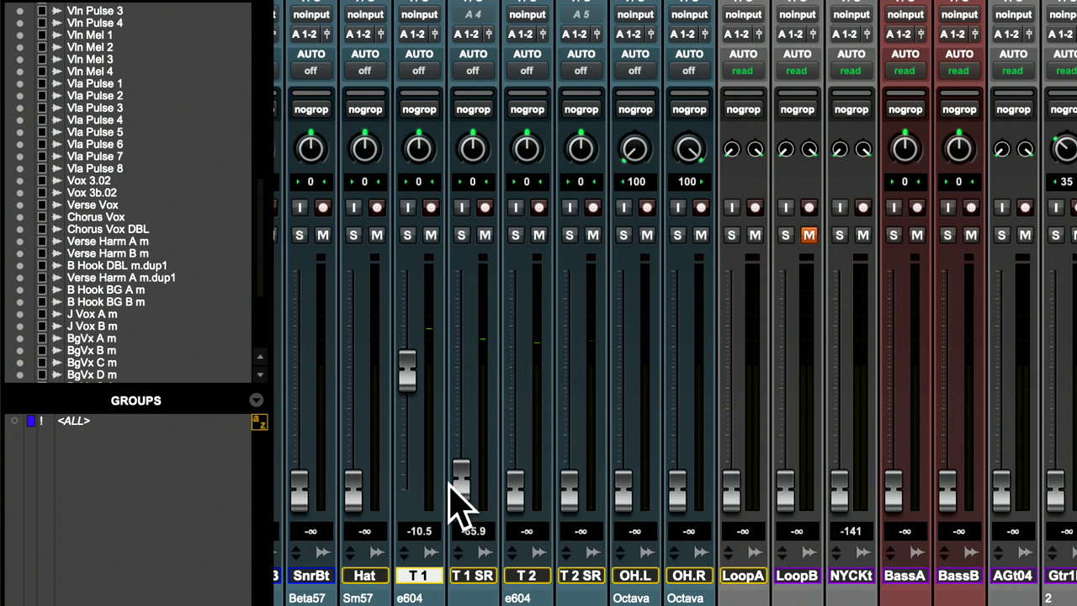
left_click_drag(411, 378, 416, 505)
scroll(639, 504, "right", 20)
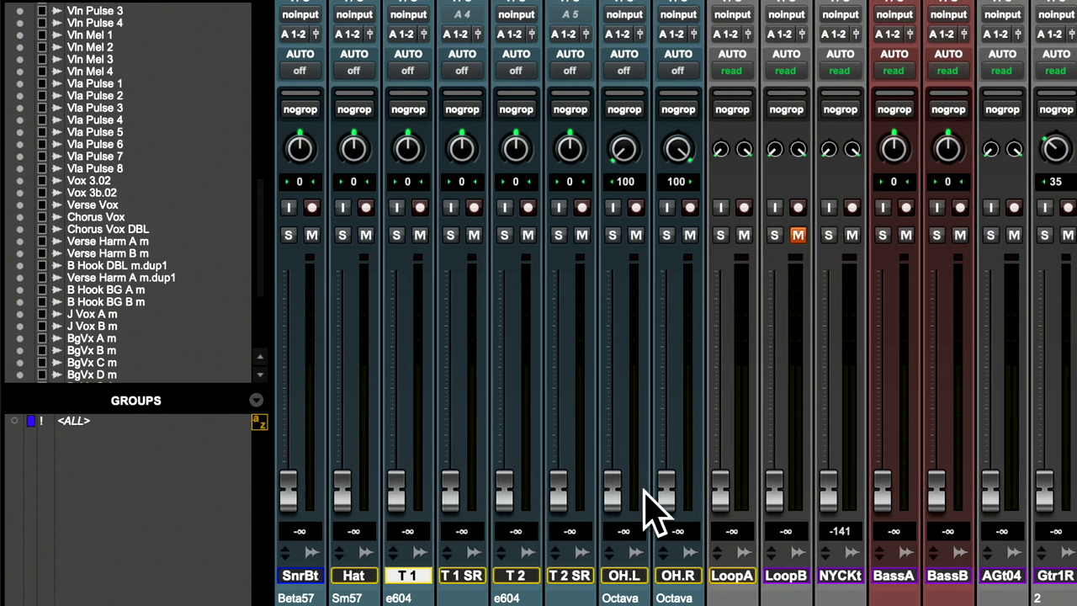
scroll(654, 509, "right", 12)
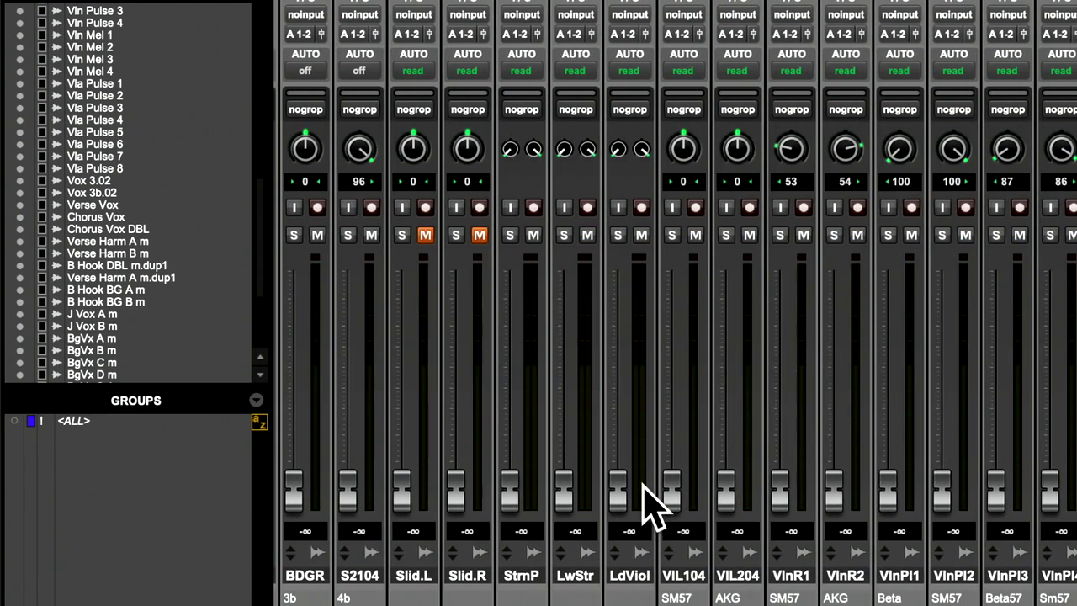
key("super+equal")
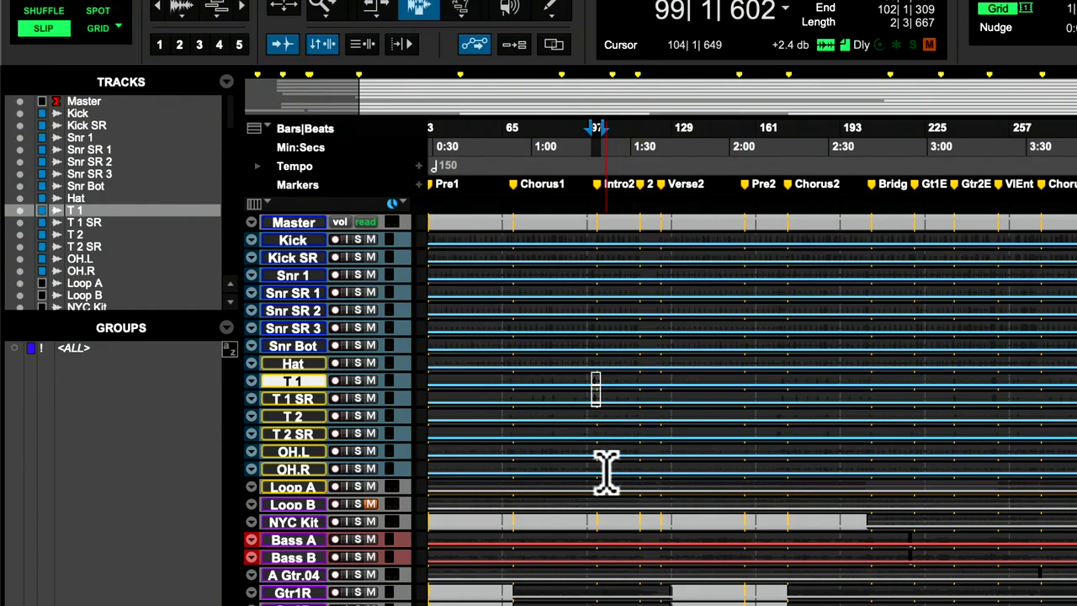
Glance at the dead-space instructions in the Word project guide, and set the height of all tracks to medium in Pro Tools
key("super+Tab")
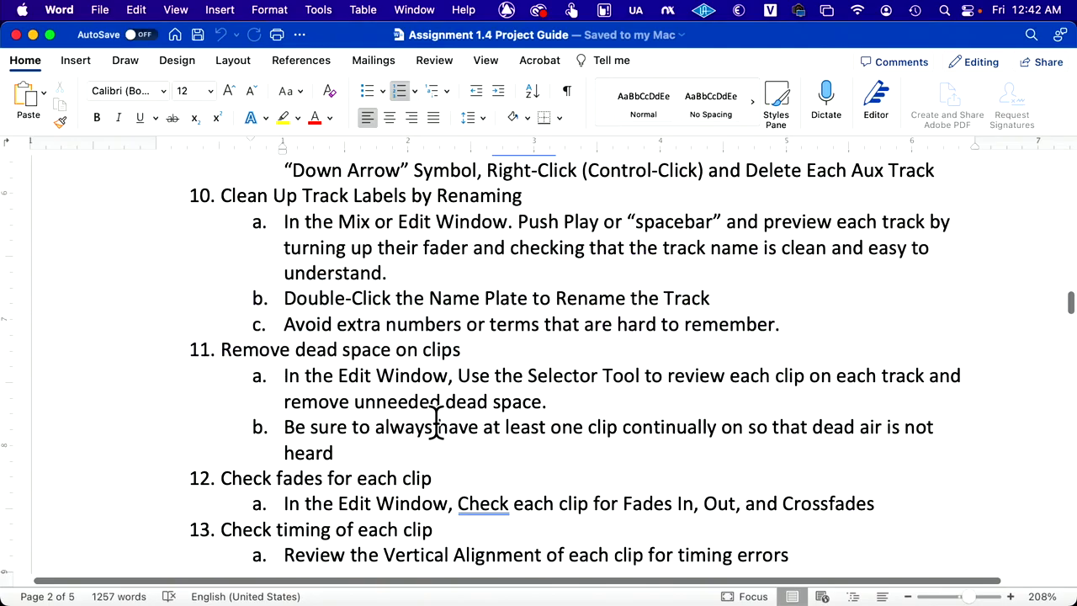
key("super+Tab")
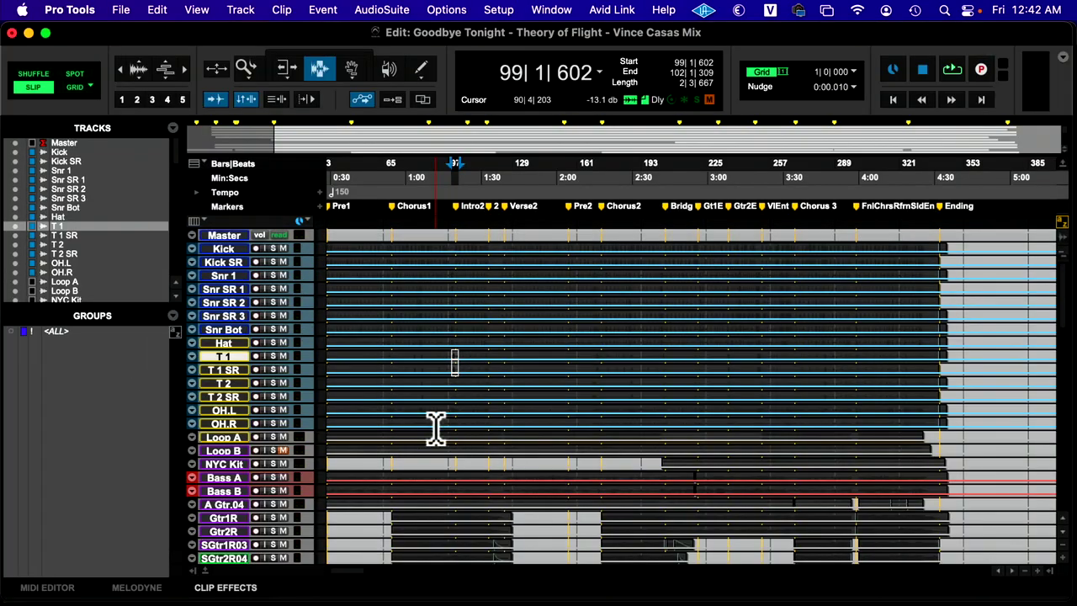
scroll(435, 426, "left", 3)
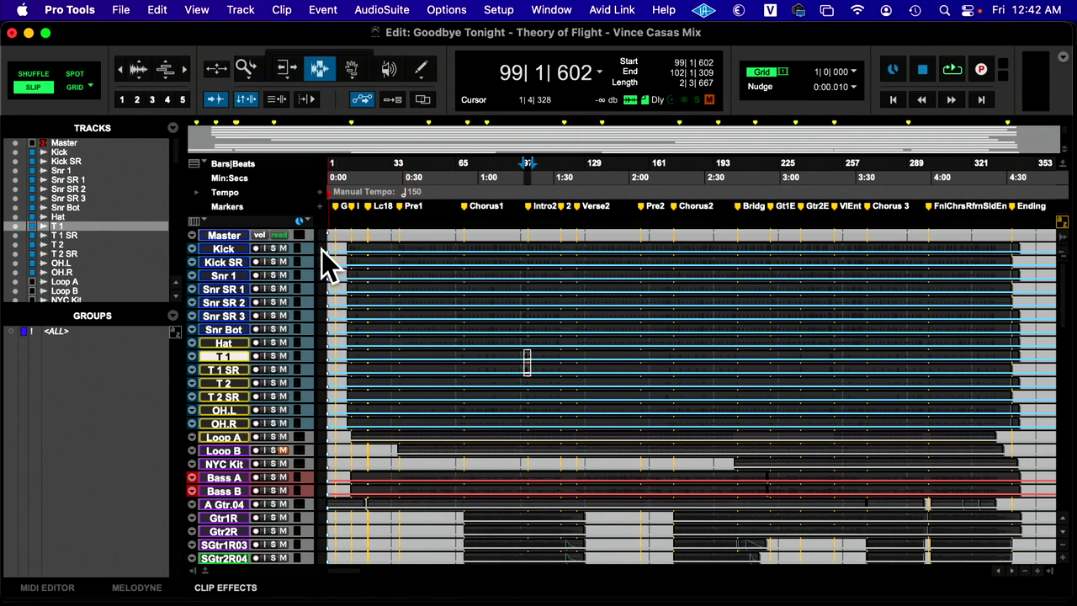
left_click(321, 249)
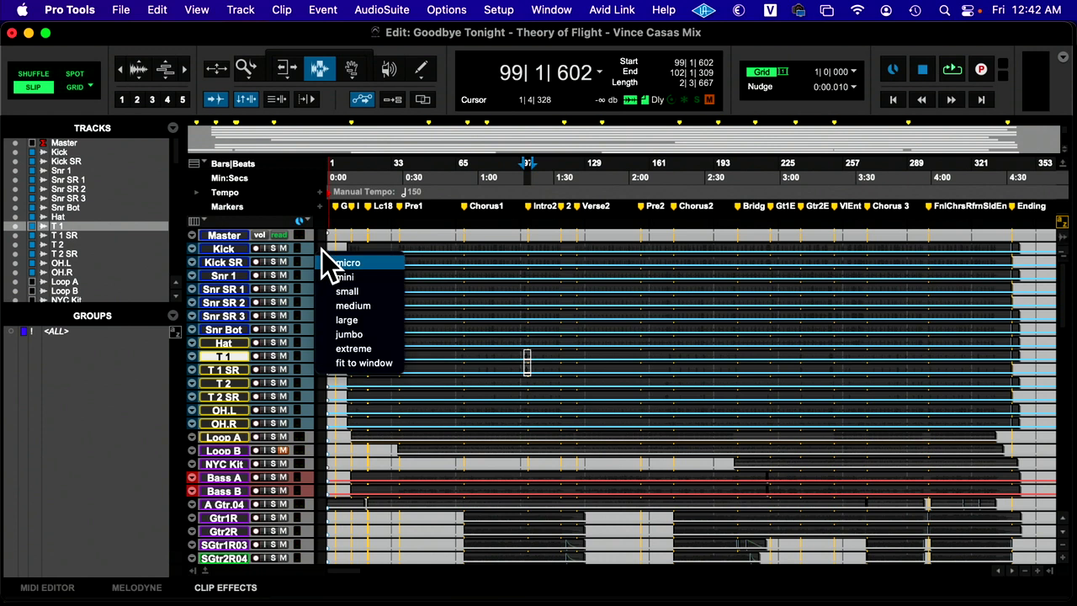
left_click(357, 307, "alt")
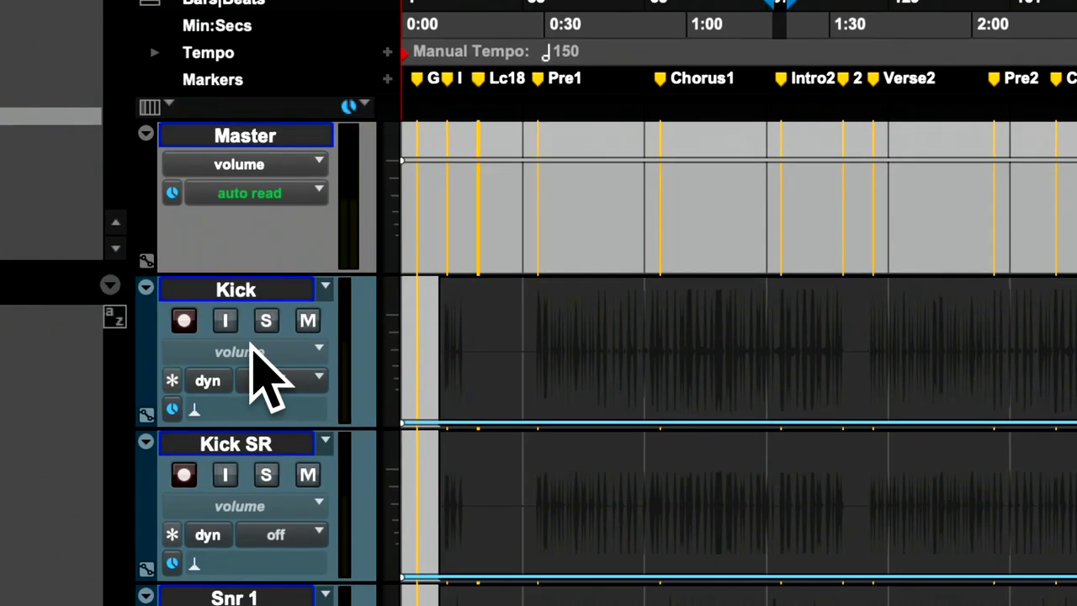
Set all tracks to waveform view and look through the drum tracks from Kick to OH.R
scroll(259, 356, "down", 6)
left_click(253, 352)
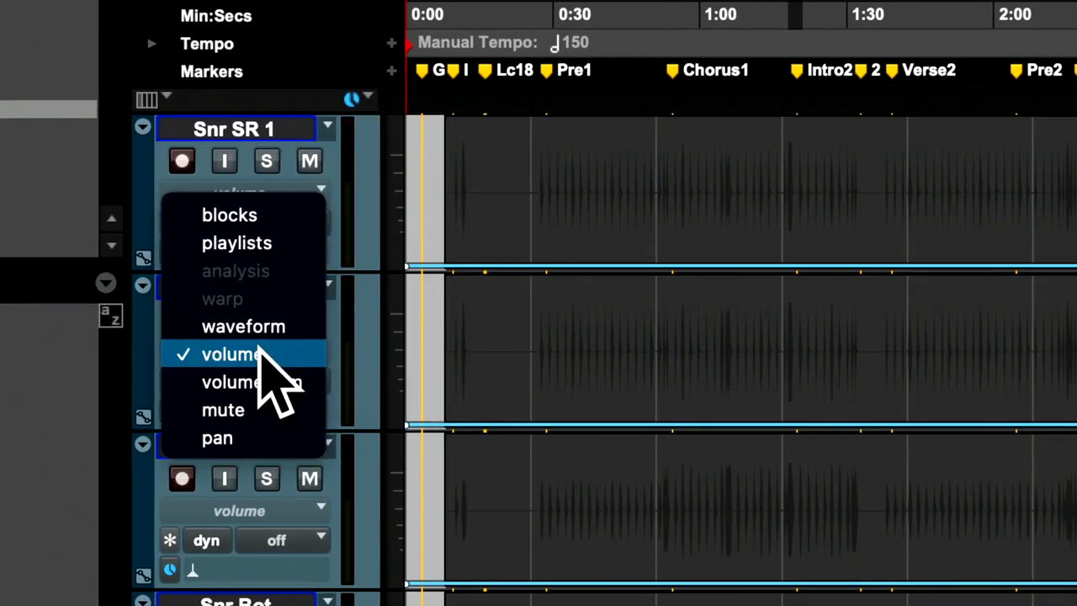
left_click(265, 326, "alt")
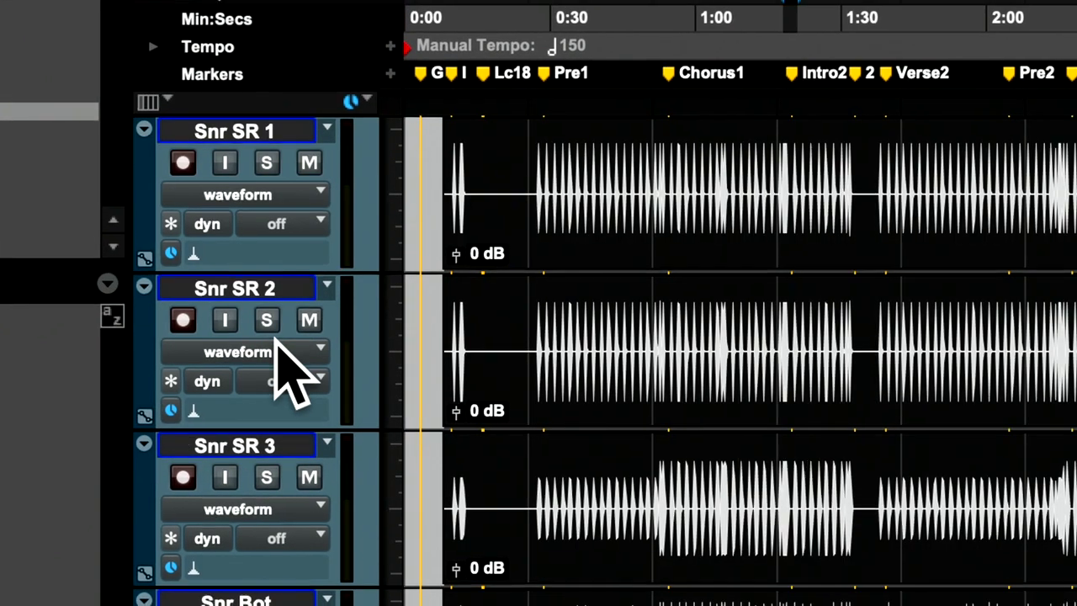
scroll(343, 354, "up", 4)
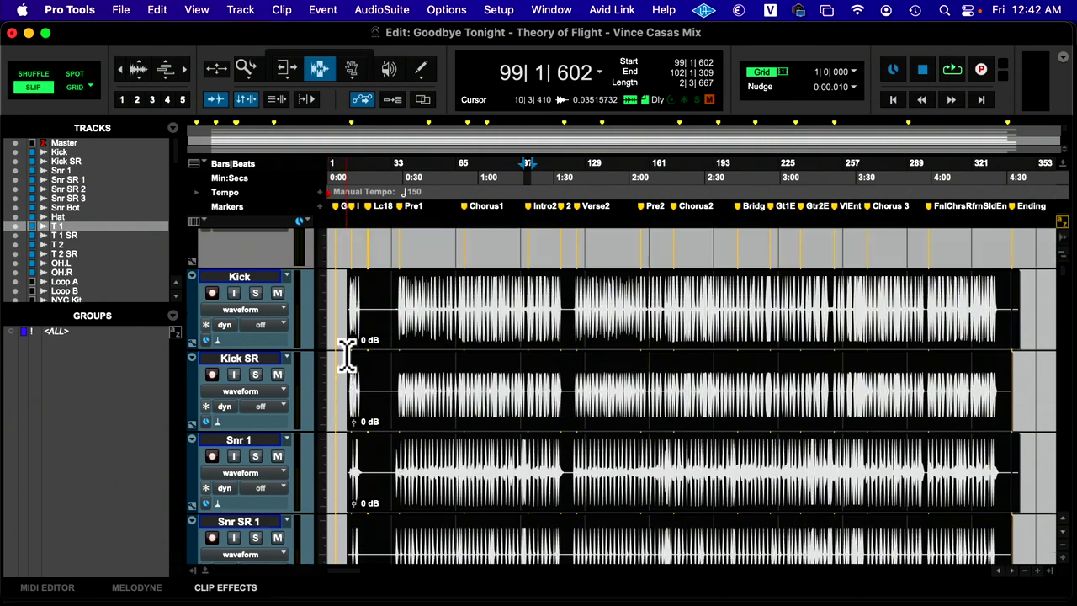
scroll(348, 353, "down", 7)
scroll(348, 354, "down", 9)
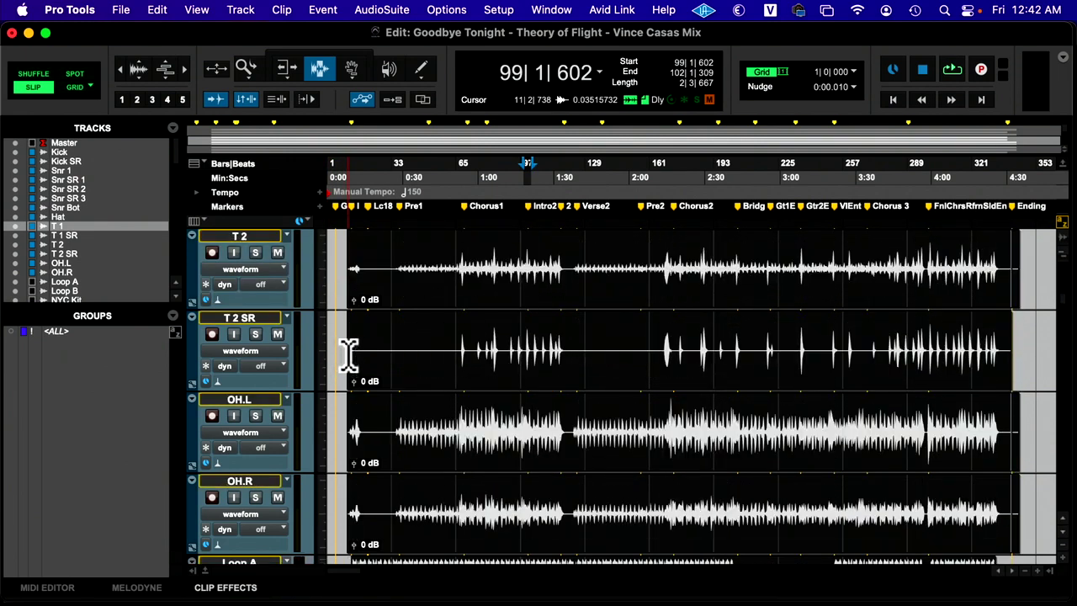
scroll(348, 354, "up", 15)
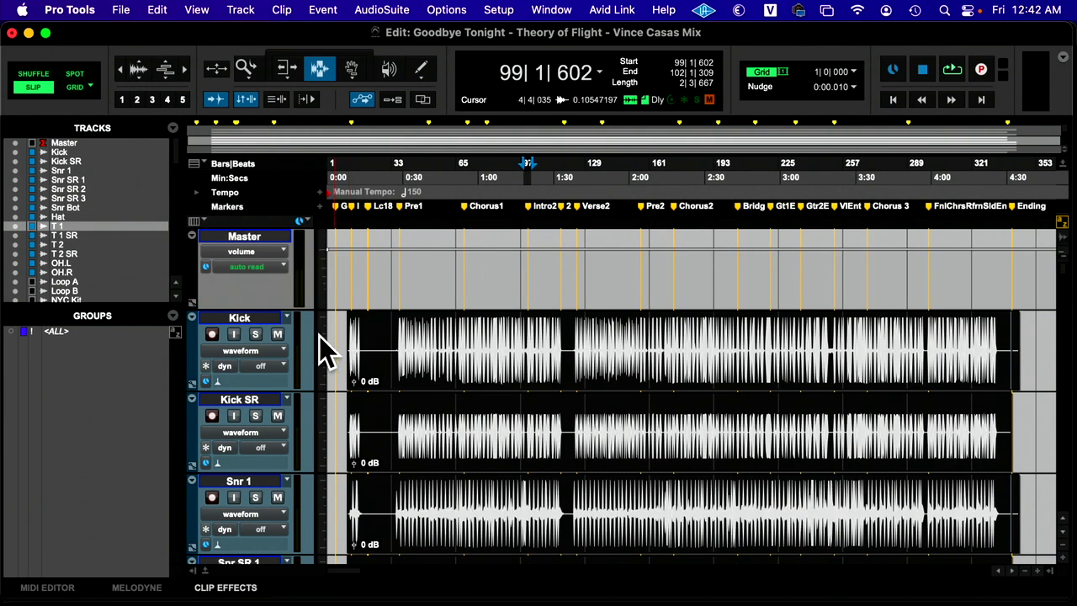
Set the height of all tracks to small
left_click(318, 335)
left_click(336, 318)
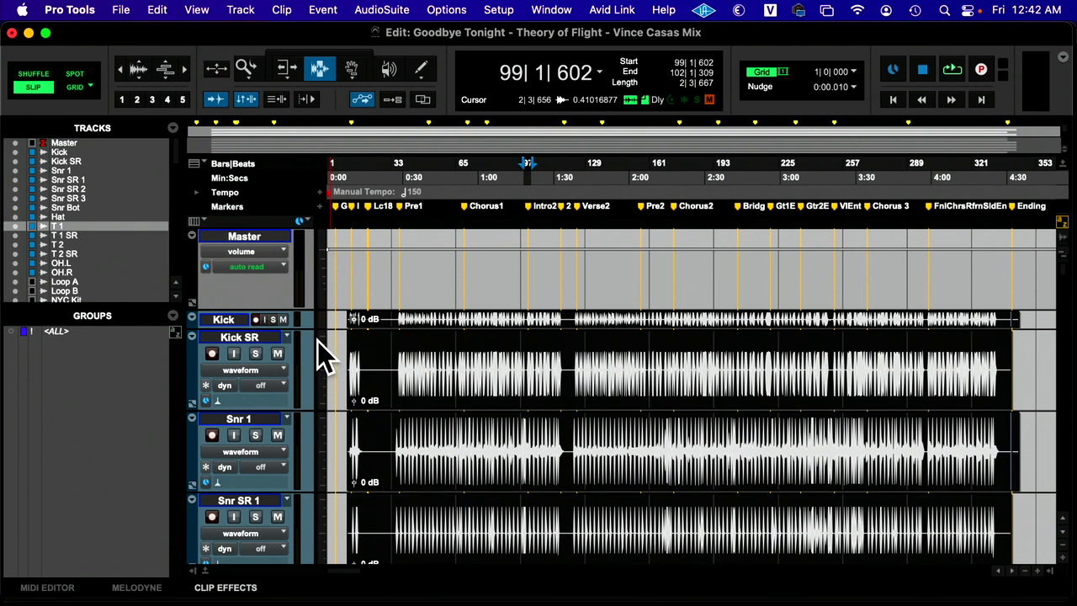
left_click(327, 358)
left_click(328, 341, "alt")
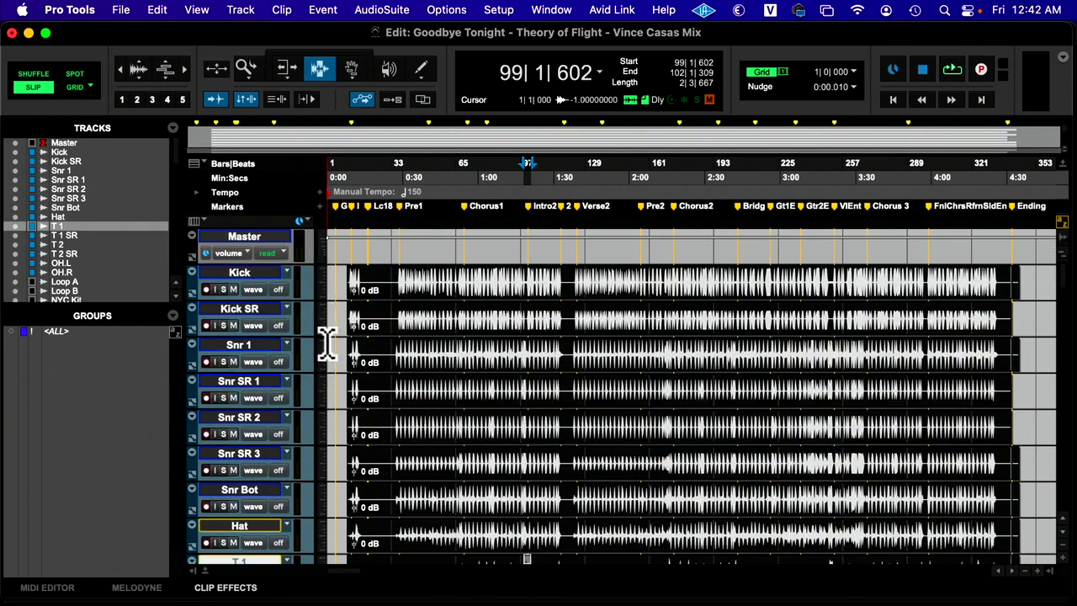
Try selecting short sections one after another on individual drum clips, including the gap before bar 35 on Kick SR
left_click_drag(370, 309, 397, 328)
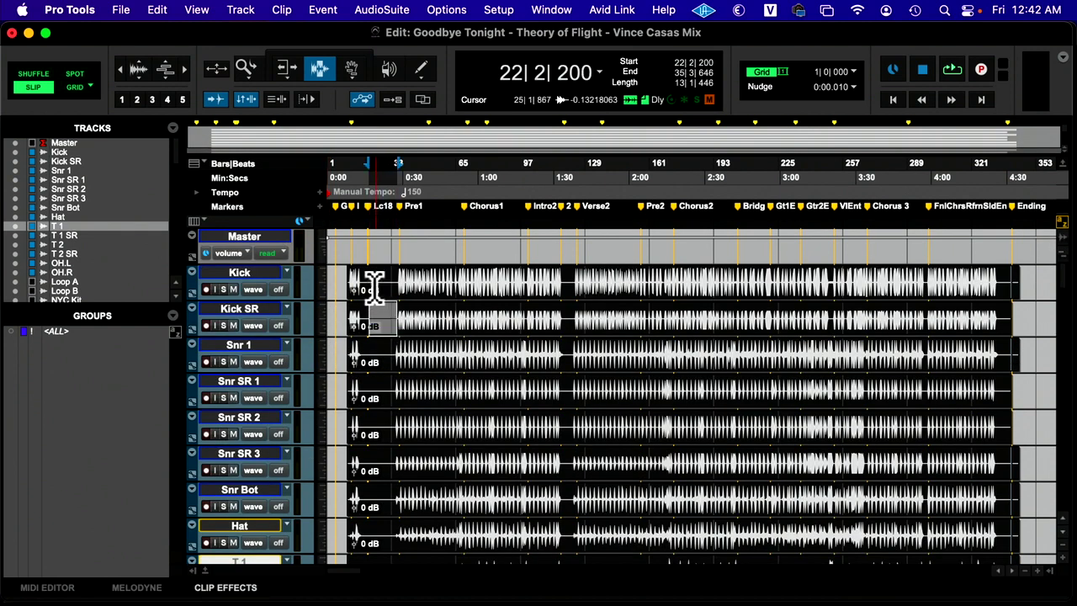
left_click_drag(373, 287, 415, 364)
left_click_drag(457, 314, 510, 329)
left_click(539, 360)
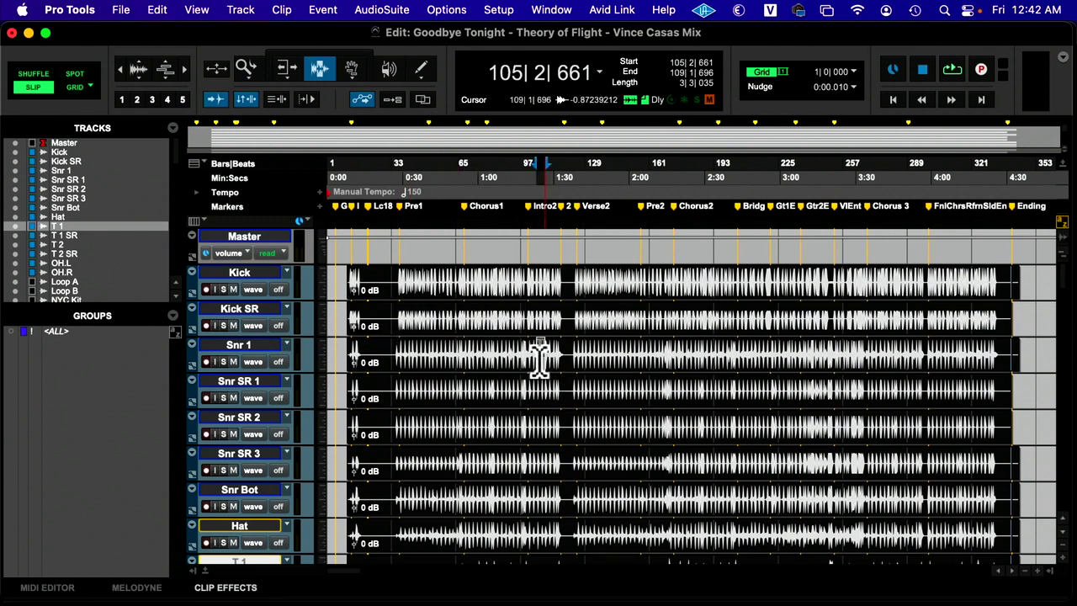
left_click_drag(519, 290, 561, 337)
left_click_drag(548, 379, 569, 405)
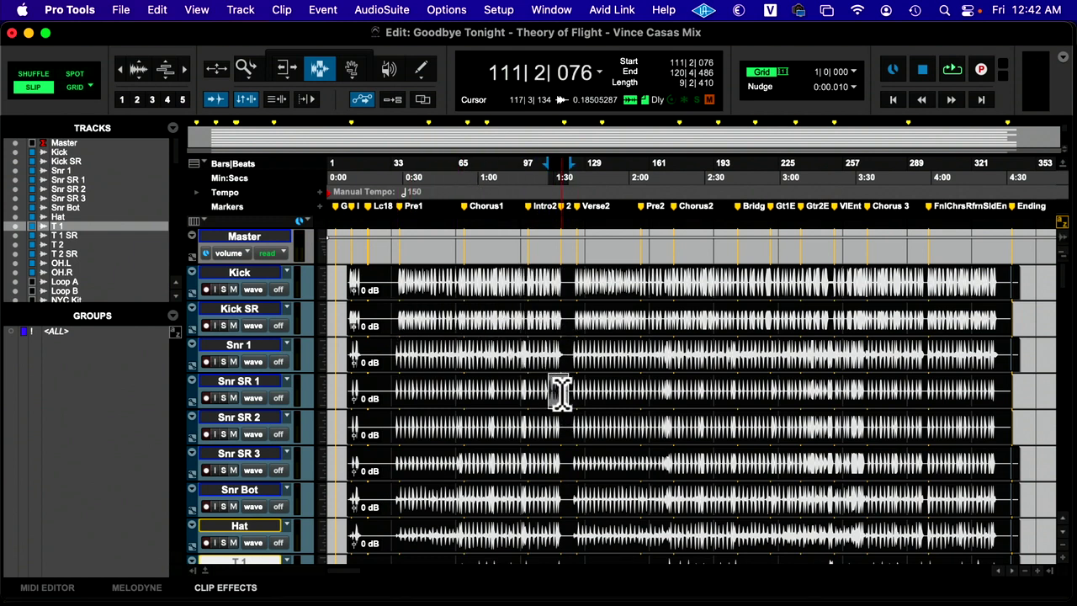
Switch to the Assignment 1.4 Project Guide in Word, read items 11 to 15, and return to Pro Tools
key("super+Tab")
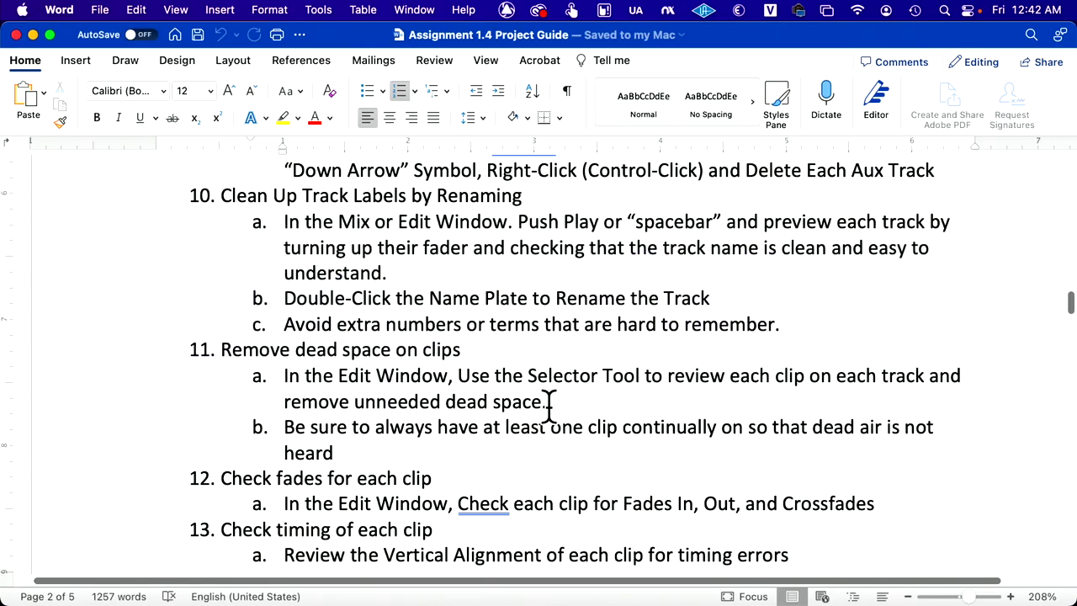
scroll(547, 404, "down", 10)
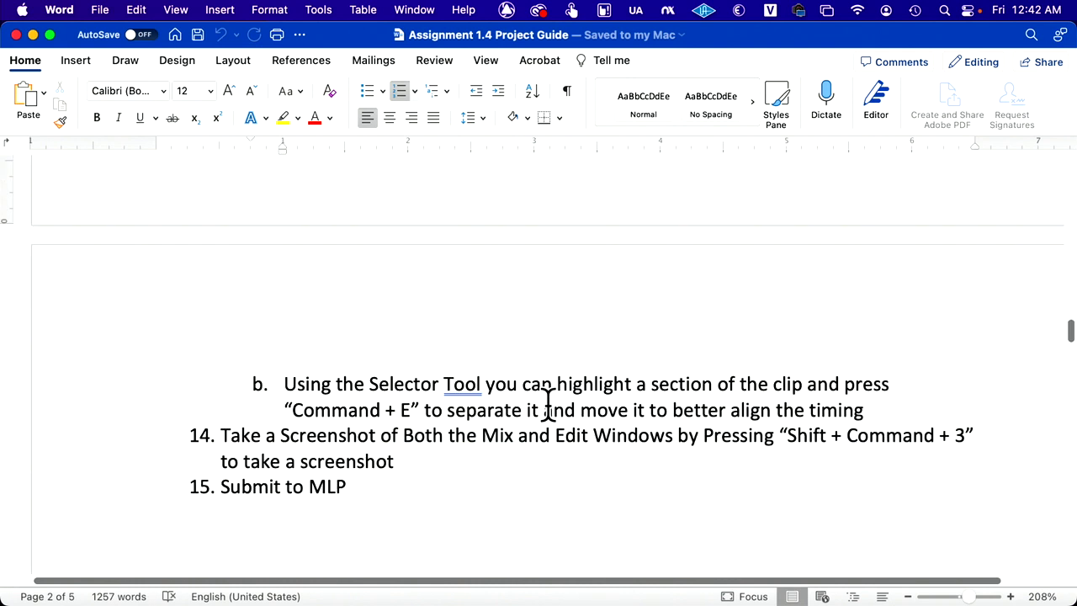
scroll(548, 403, "down", 2)
scroll(547, 403, "up", 10)
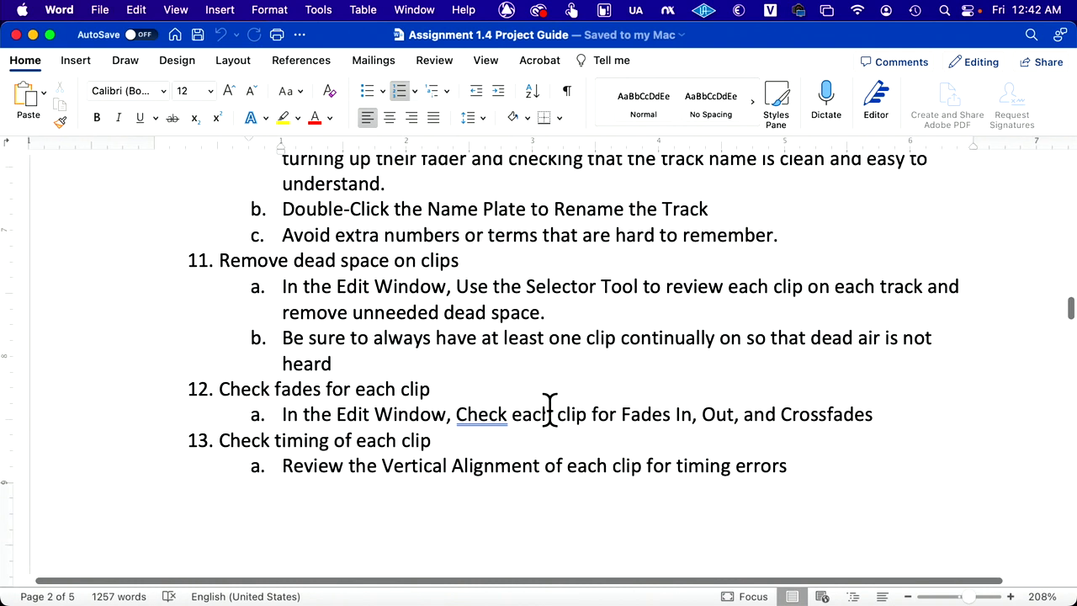
scroll(548, 411, "up", 2)
key("super+Tab")
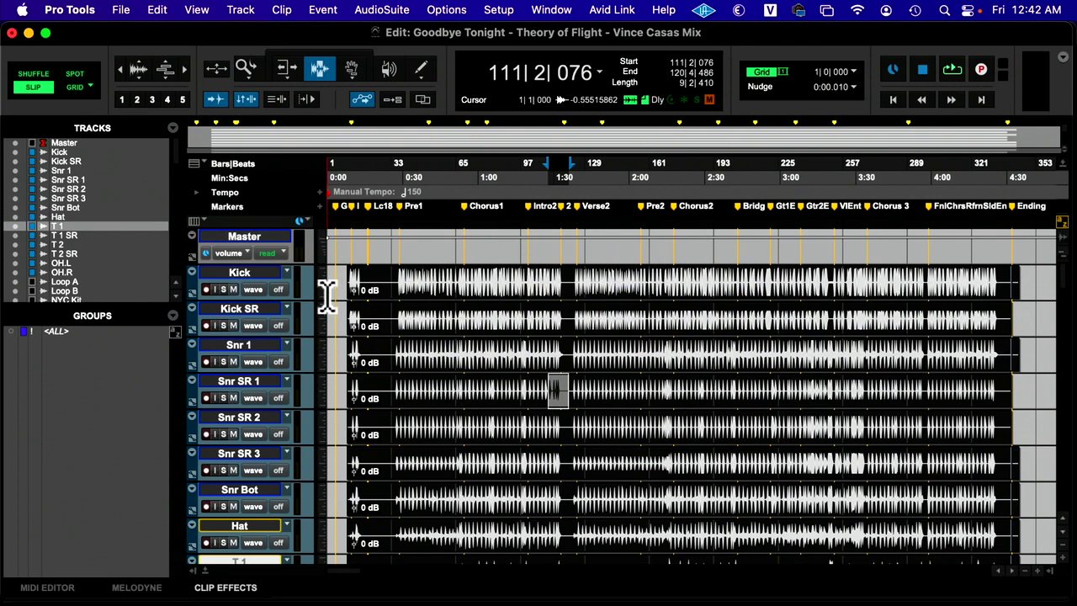
Group all drum tracks from Kick through OH.R as a Mix/Edit group named Drums
left_click(264, 275)
scroll(282, 380, "down", 4)
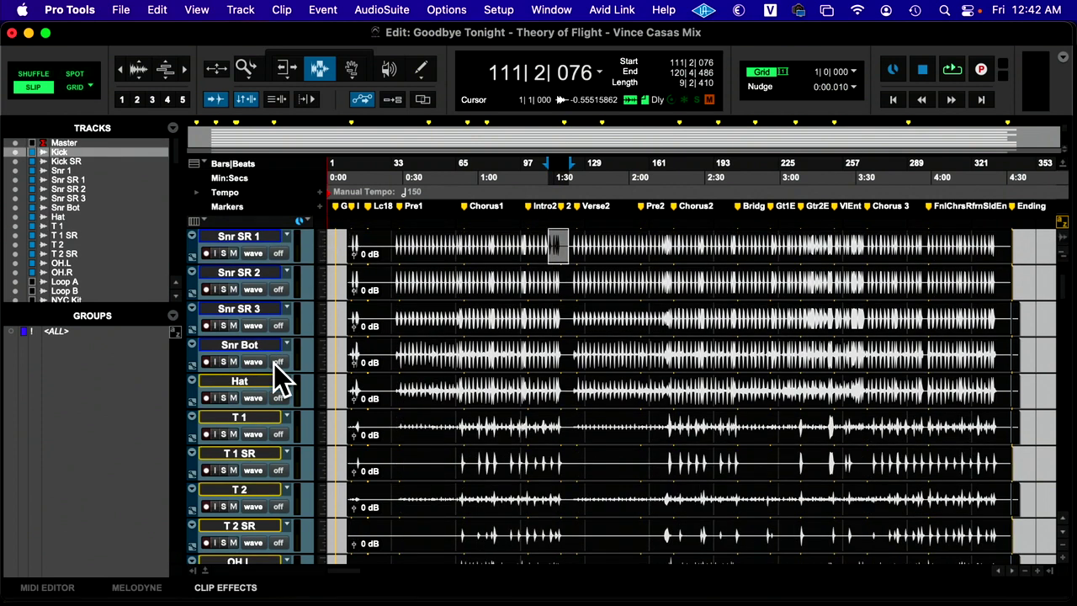
scroll(282, 380, "down", 8)
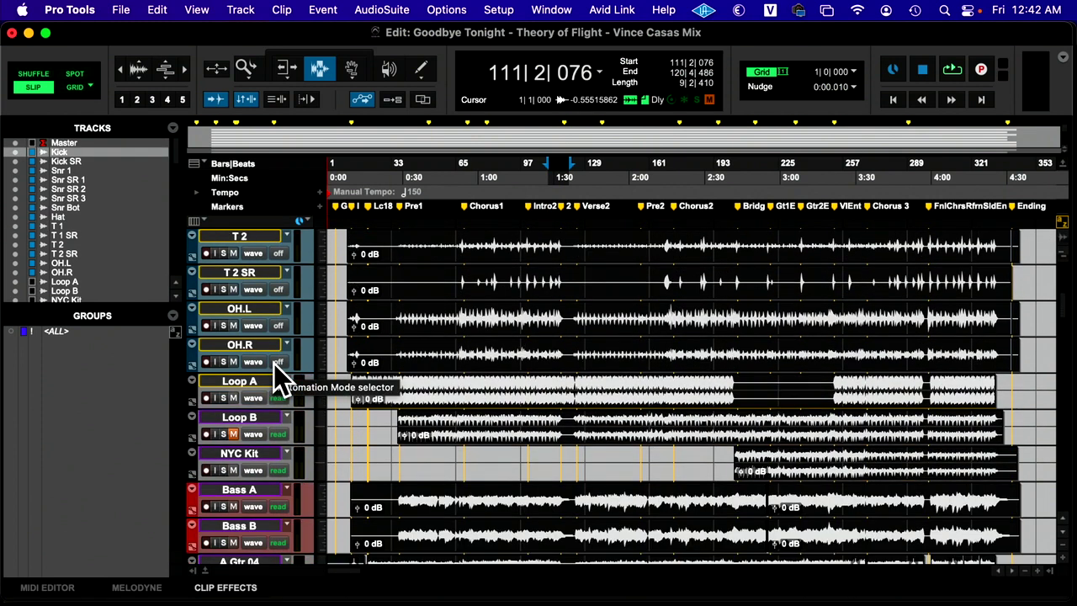
left_click(257, 344, "shift")
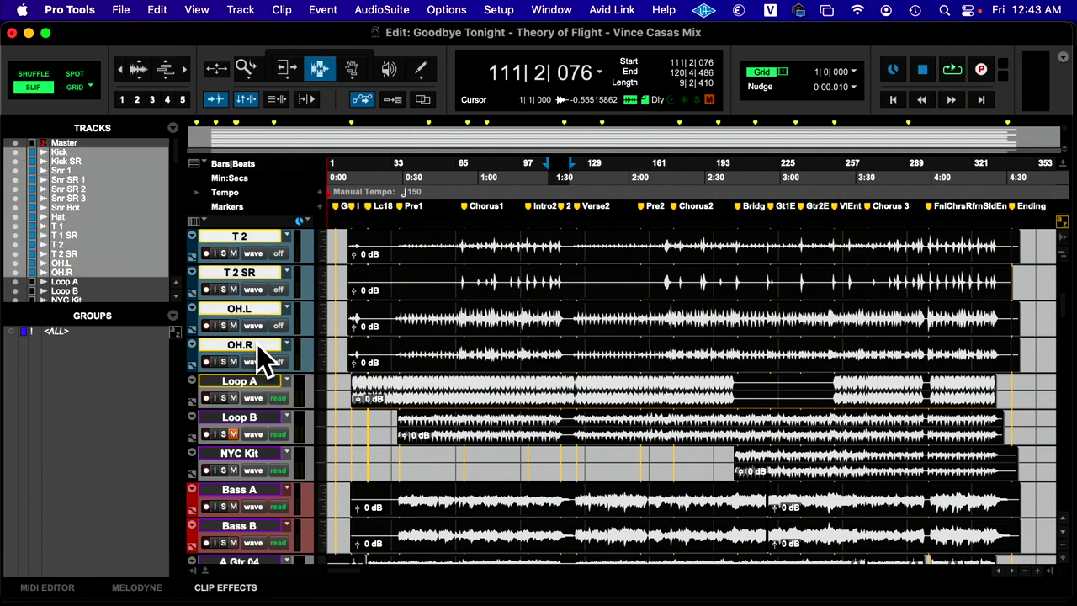
scroll(256, 347, "up", 11)
scroll(257, 347, "down", 9)
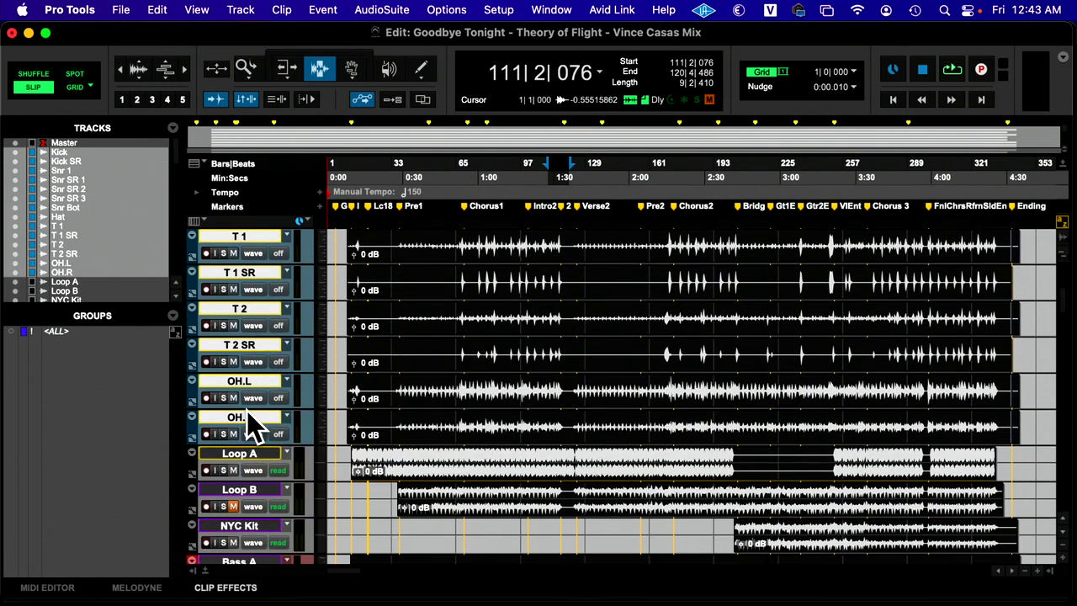
key("super+g")
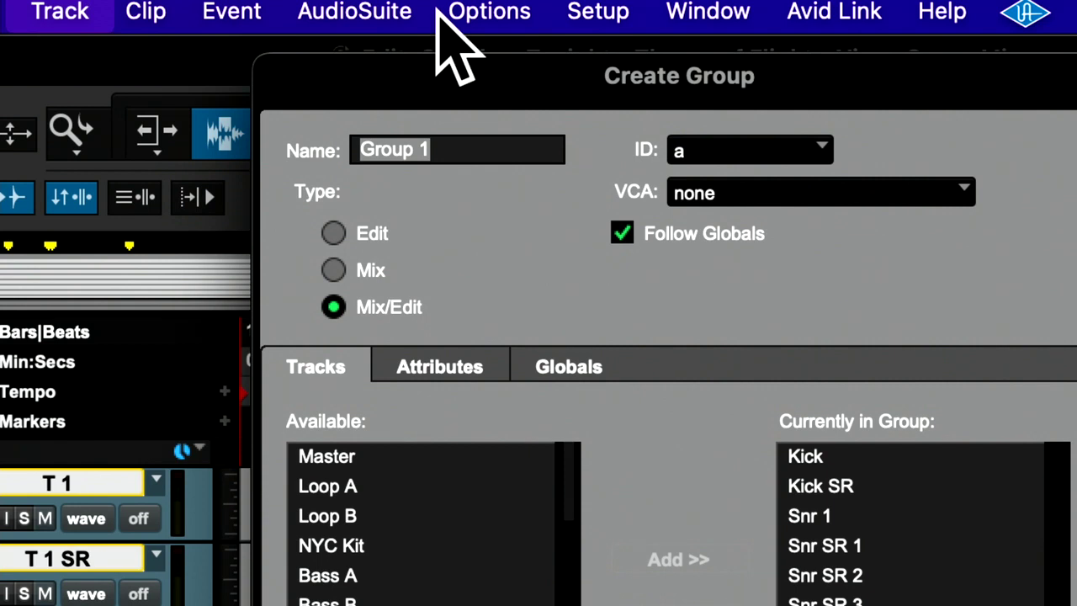
type("Drums")
key("Return")
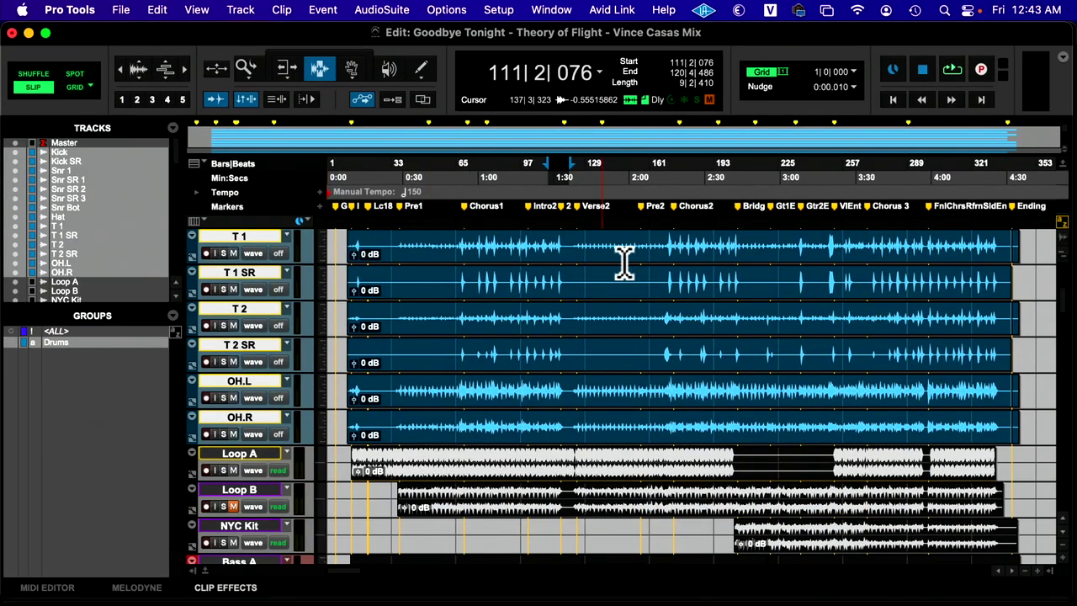
Check the Drums group by selecting several passages across its tracks, ending with about bars 191 to 217
left_click_drag(634, 271, 565, 301)
left_click_drag(659, 305, 627, 309)
mouse_move(707, 307)
left_mouse_down()
mouse_move(690, 307)
mouse_move(764, 306)
mouse_move(709, 324)
left_mouse_up()
scroll(648, 324, "right", 2)
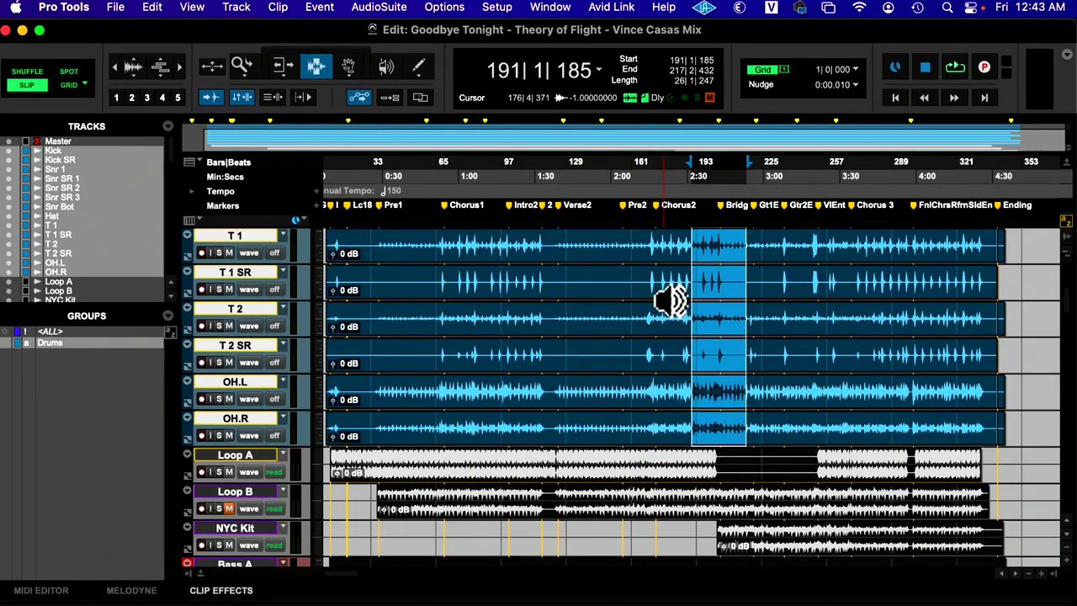
Select the silent lead-in before Pre1 on Bass A and Bass B, and solo both tracks
scroll(596, 304, "down", 7)
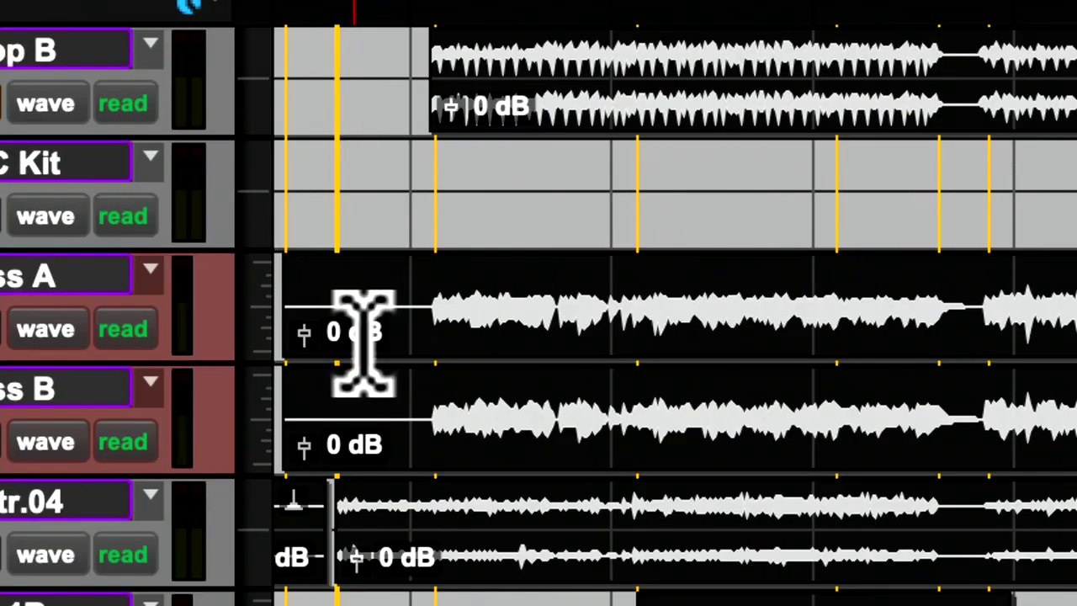
left_click_drag(374, 327, 69, 329)
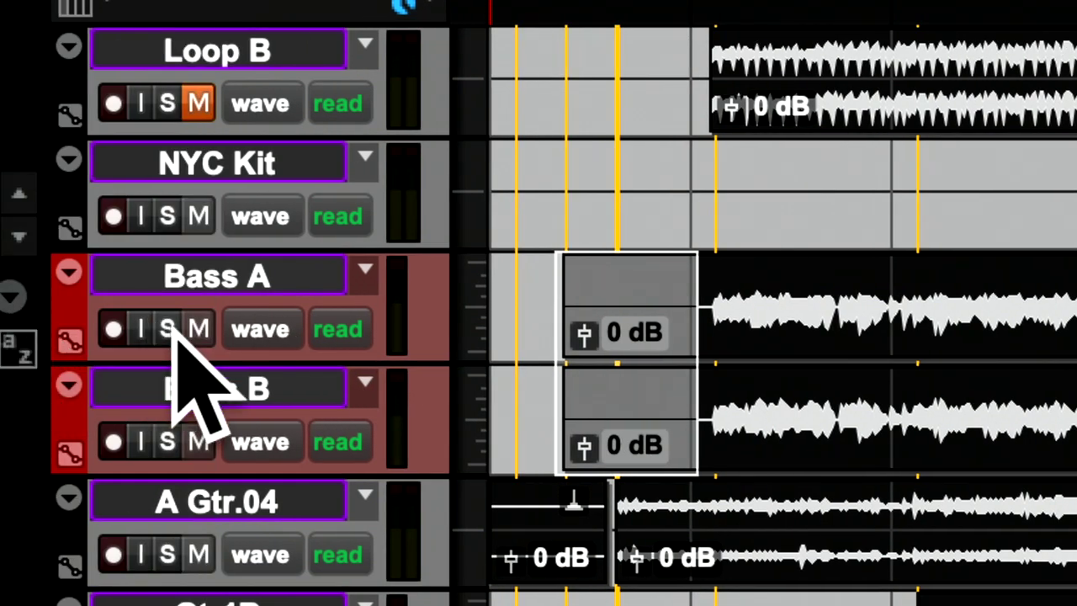
left_click(167, 329)
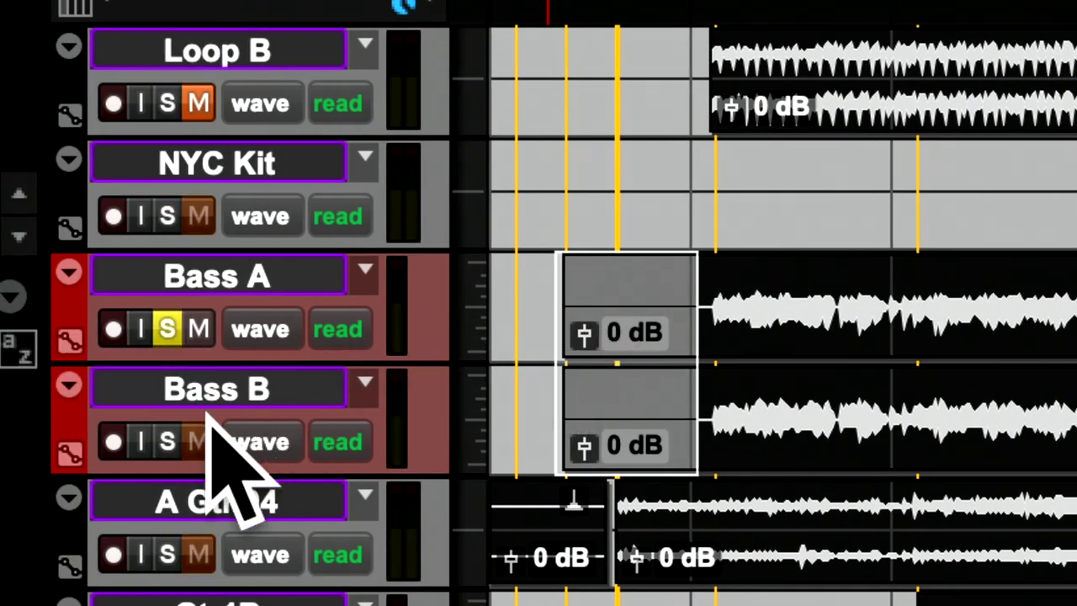
left_click(168, 442)
scroll(575, 395, "right", 3)
scroll(576, 396, "left", 3)
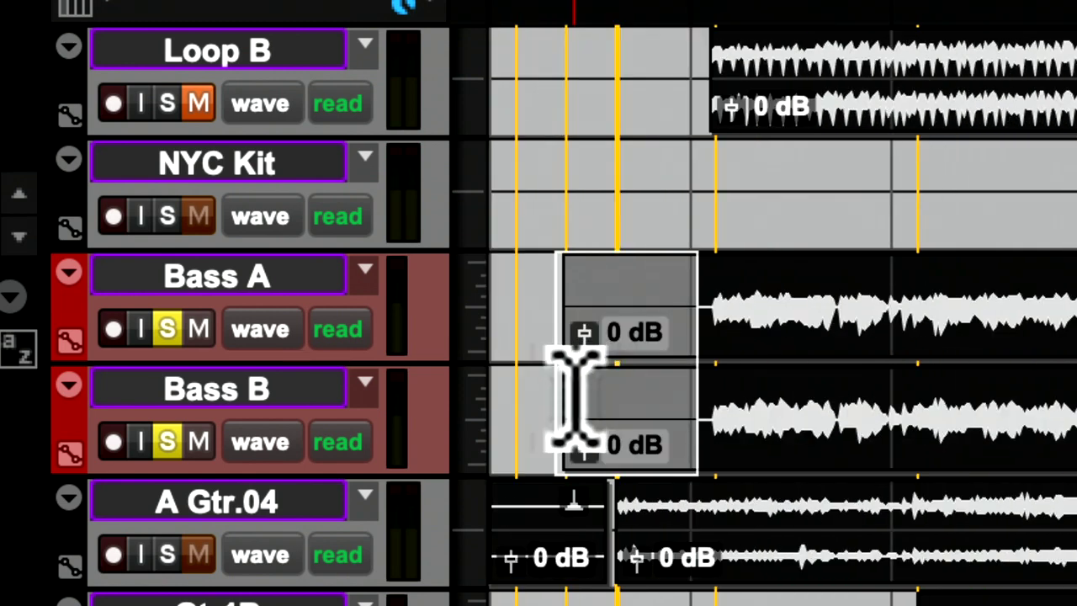
Raise the mixer faders of Bass A to about -5.4 dB and Bass B to about -3.3 dB, and return to the Edit window
key("ctrl+equal")
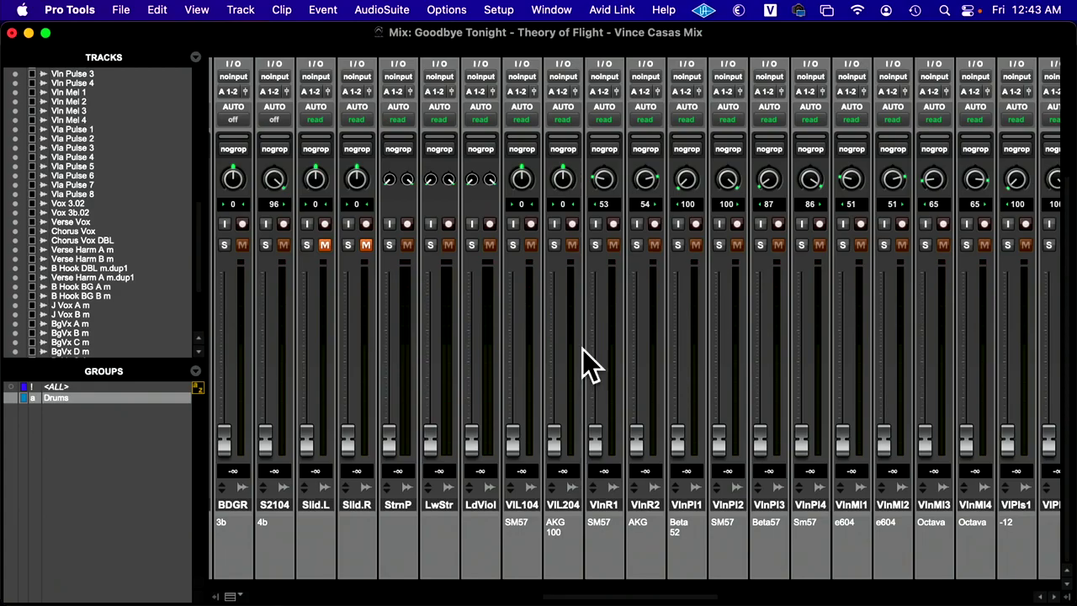
scroll(615, 346, "right", 10)
scroll(615, 345, "right", 5)
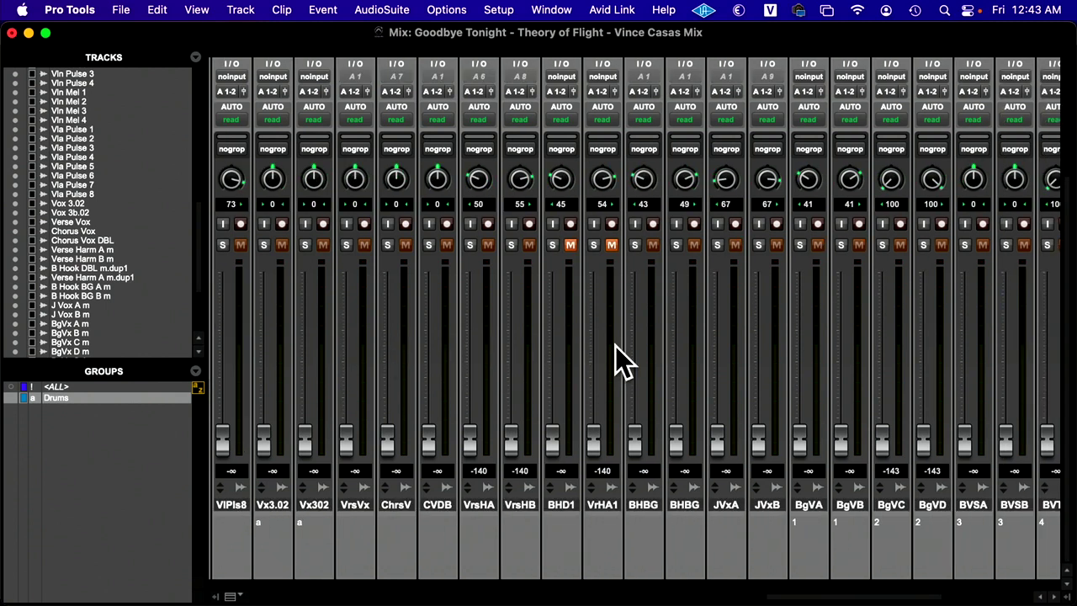
scroll(614, 346, "left", 8)
scroll(615, 347, "right", 10)
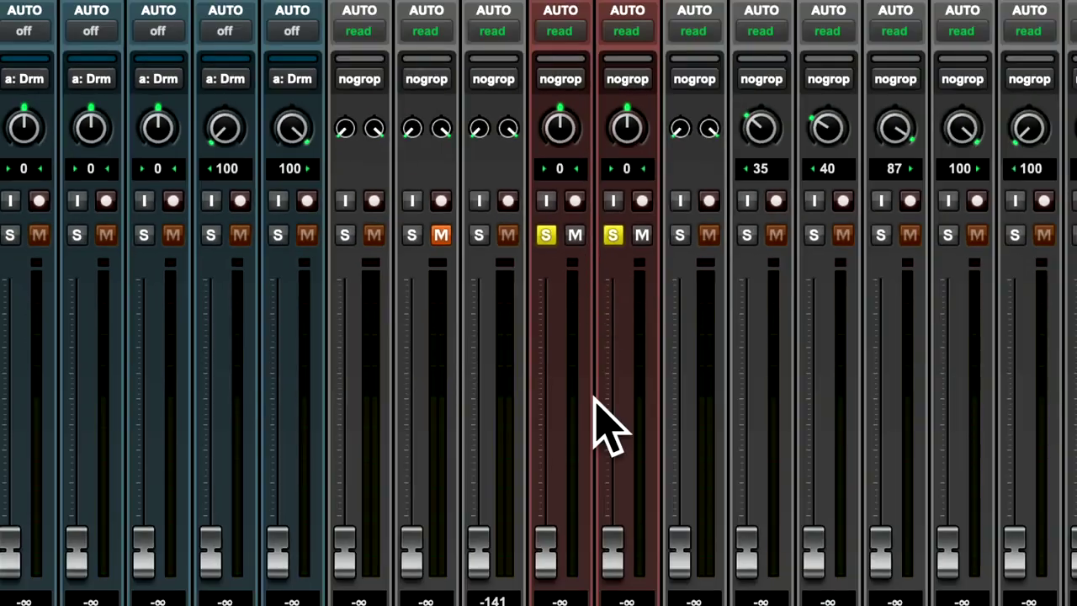
left_click_drag(546, 551, 547, 374)
left_click(612, 538)
left_click_drag(612, 539, 598, 380)
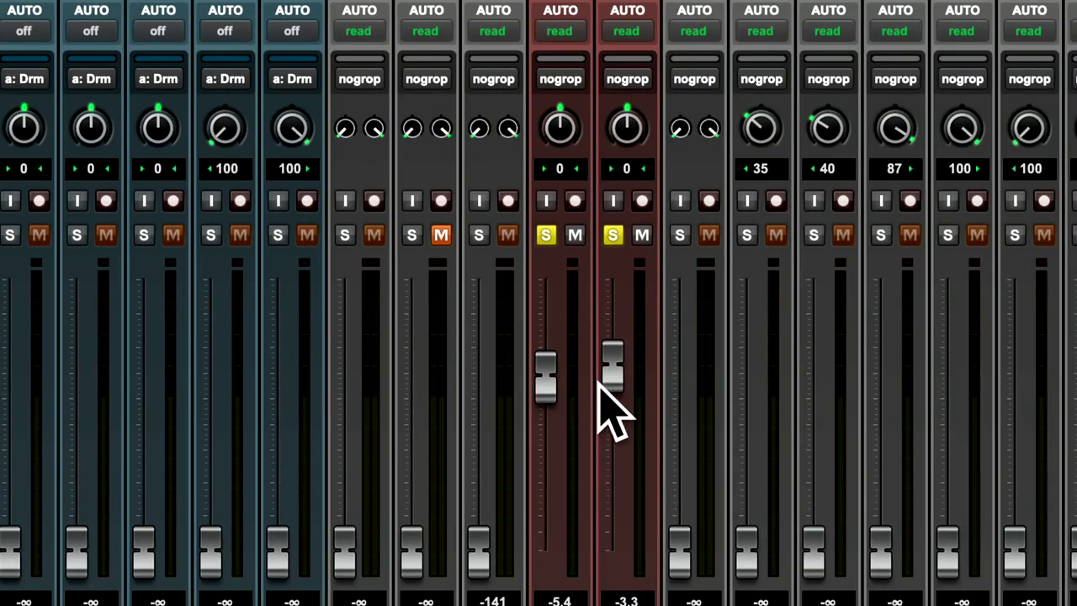
key("ctrl+equal")
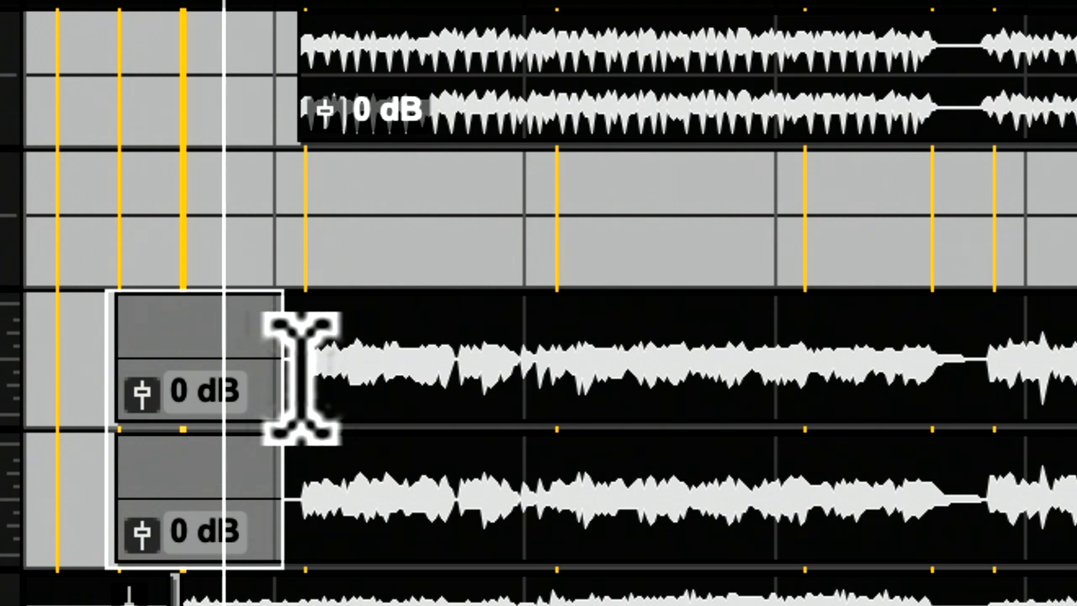
Play into the first bass notes and remove the silent lead-in before Pre1 from the Bass A and Bass B clips
key("Delete")
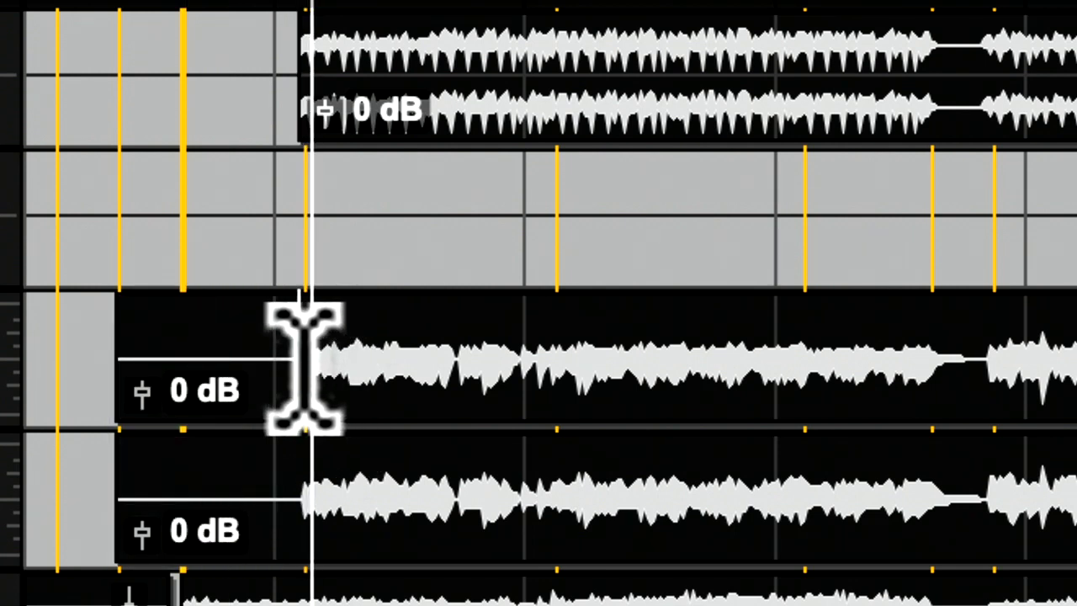
key("space")
left_click_drag(296, 339, 113, 473)
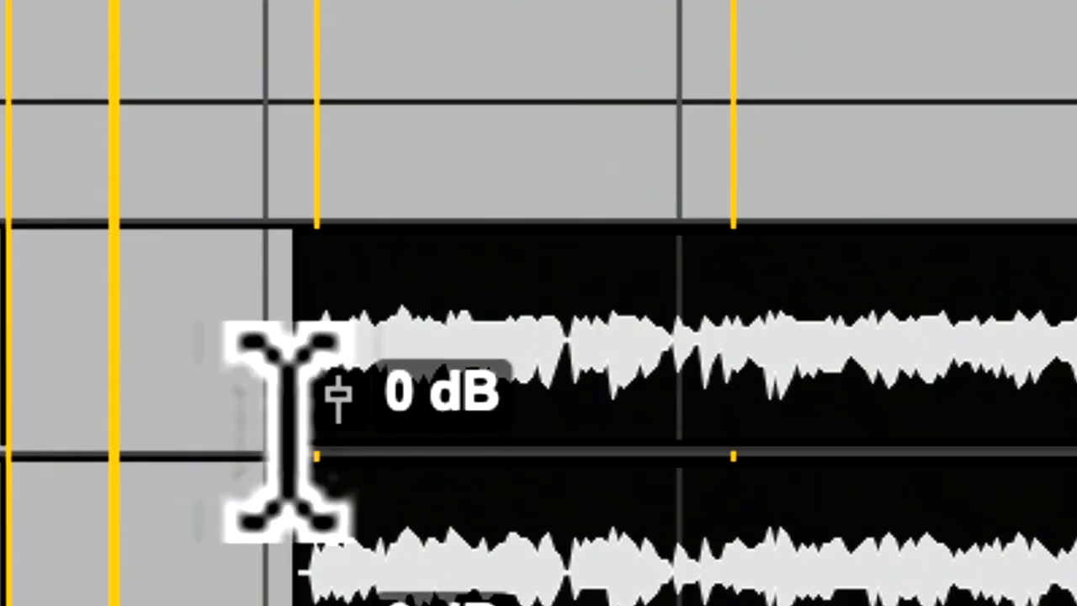
left_click_drag(267, 432, 309, 424)
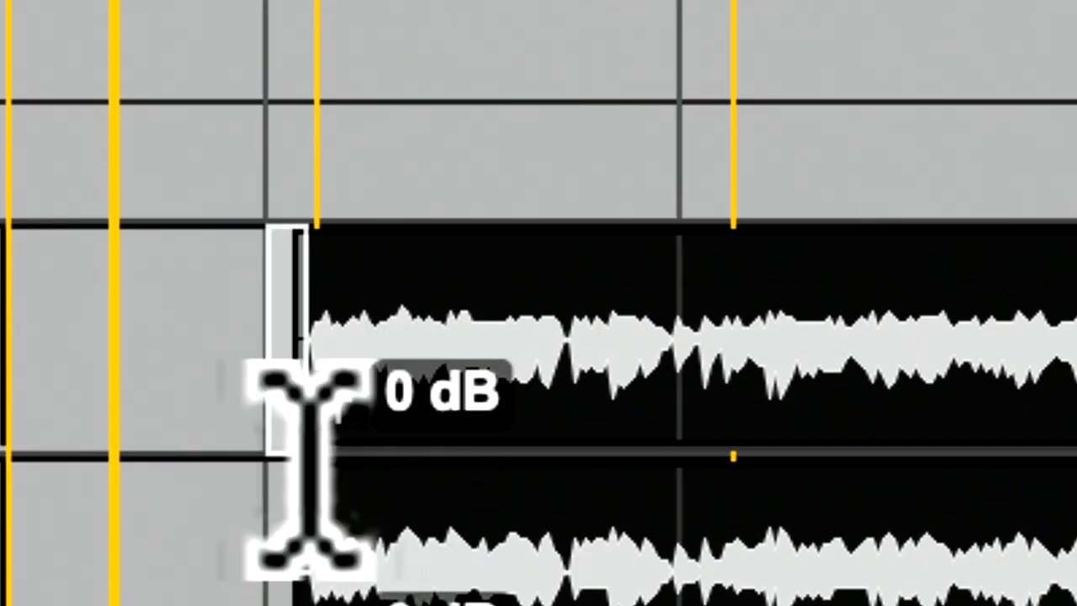
key("super+f")
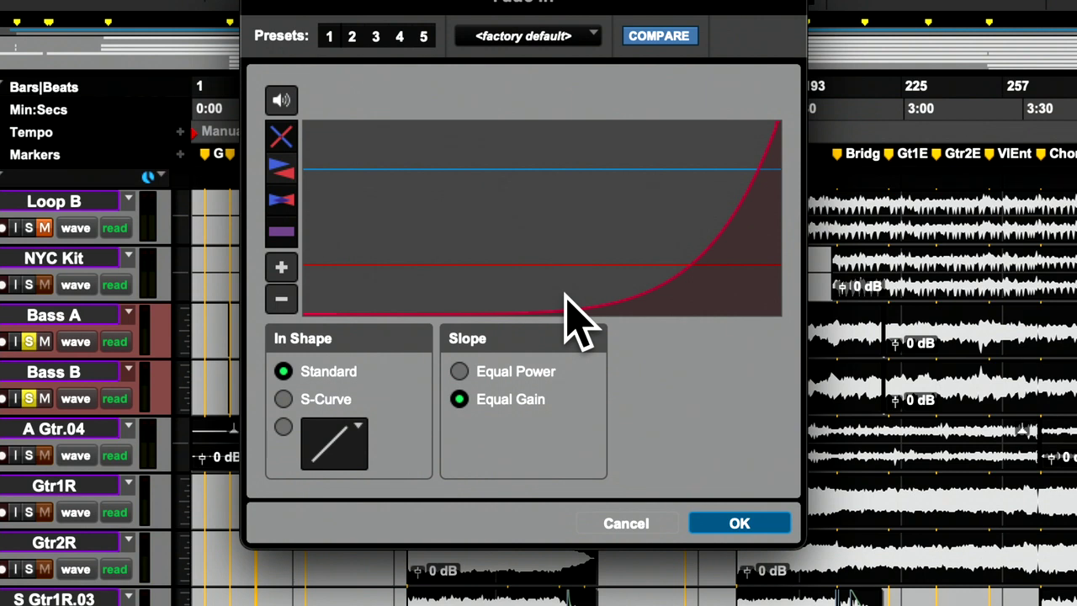
left_click(637, 520)
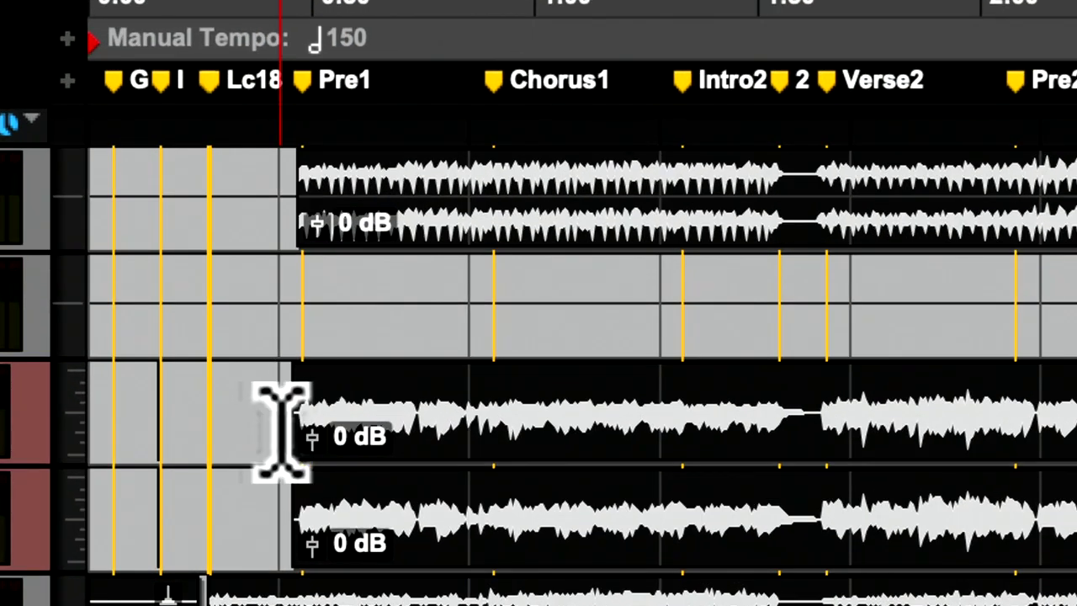
Apply a Standard, Equal Gain fade-in across the starts of both the Bass A and Bass B clips
left_click(319, 504)
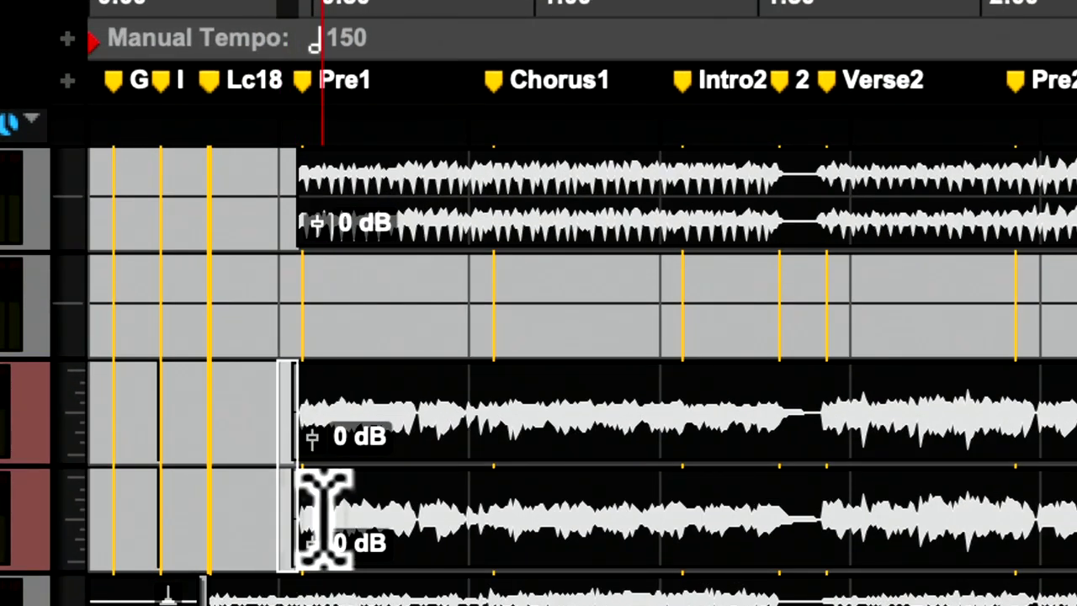
key("ctrl+f")
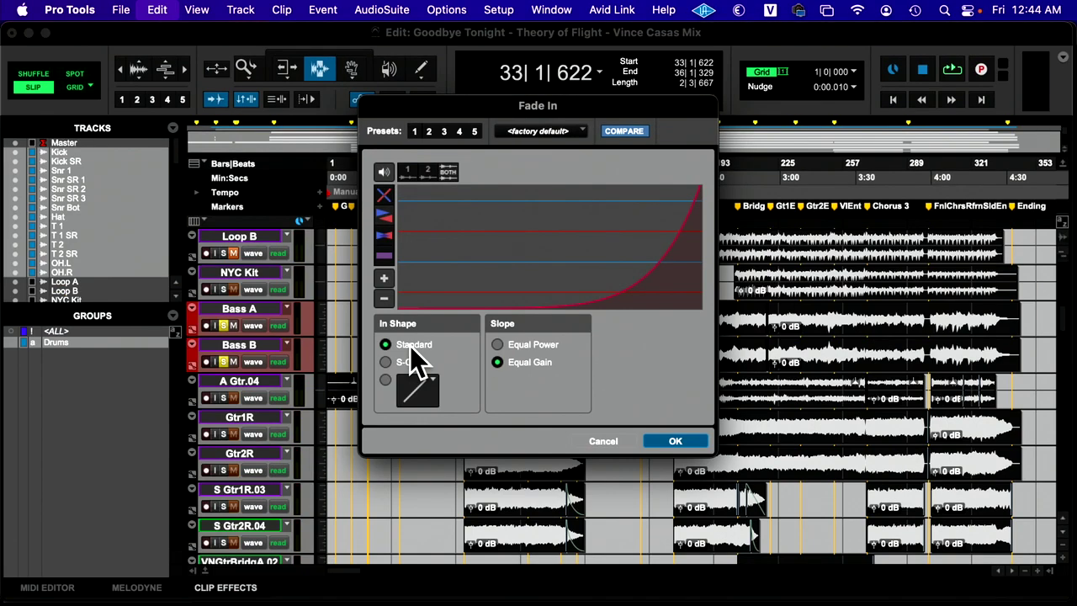
left_click(672, 441)
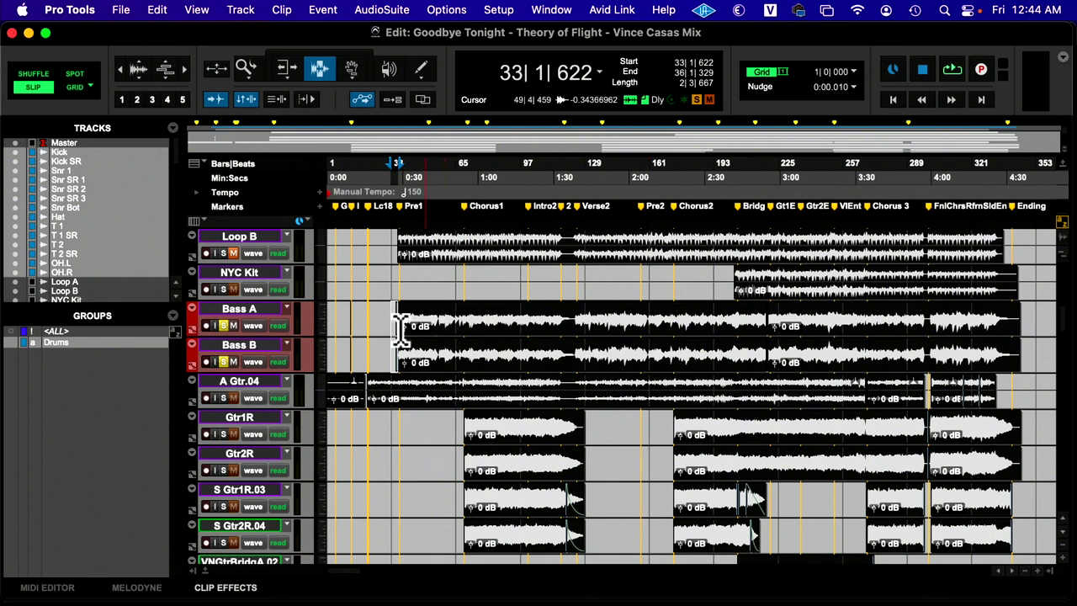
Select the stretch from bar 1 to about bar 20 on Bass A, return to the session start and save the session
left_click_drag(367, 323, 294, 328)
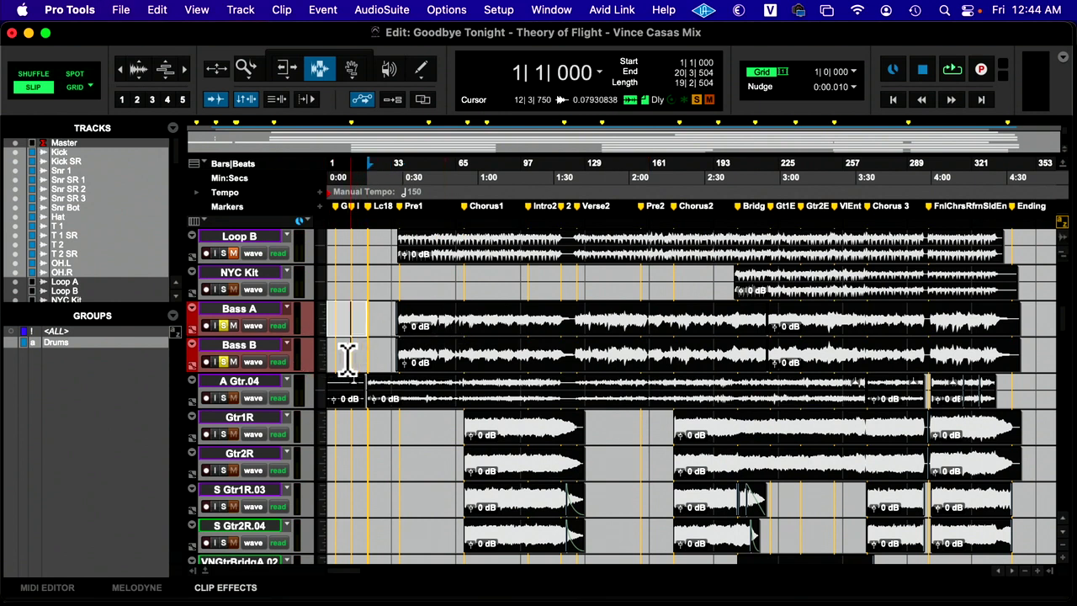
key("Return")
key("super+s")
Select the silent front of the Ld Viola clip, about bars 197 to 251, and set that track's height to large
scroll(421, 357, "right", 2)
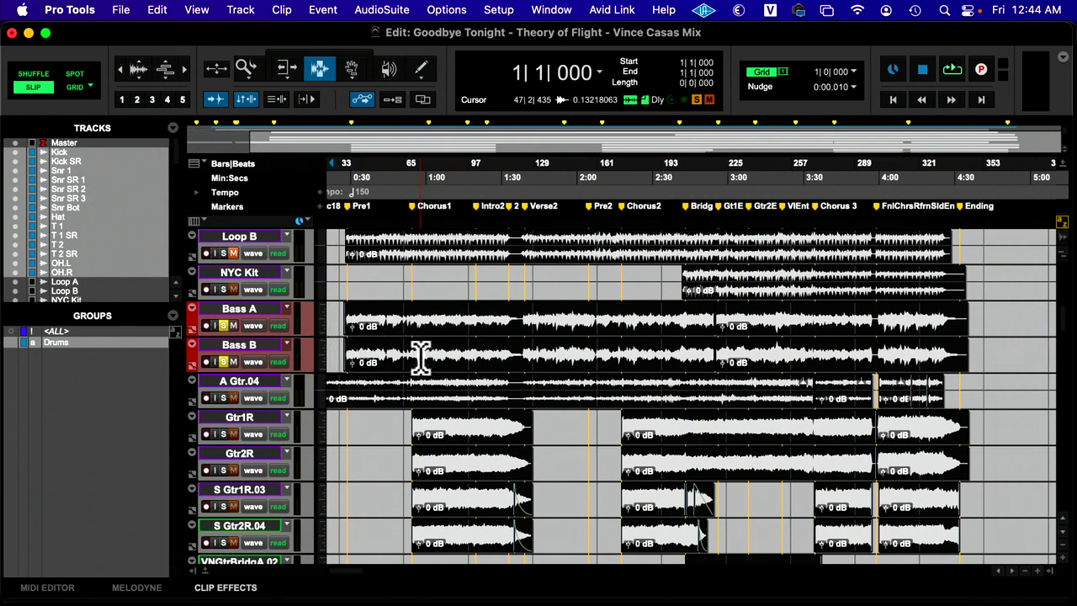
scroll(422, 359, "down", 4)
scroll(563, 383, "right", 4)
scroll(563, 383, "down", 10)
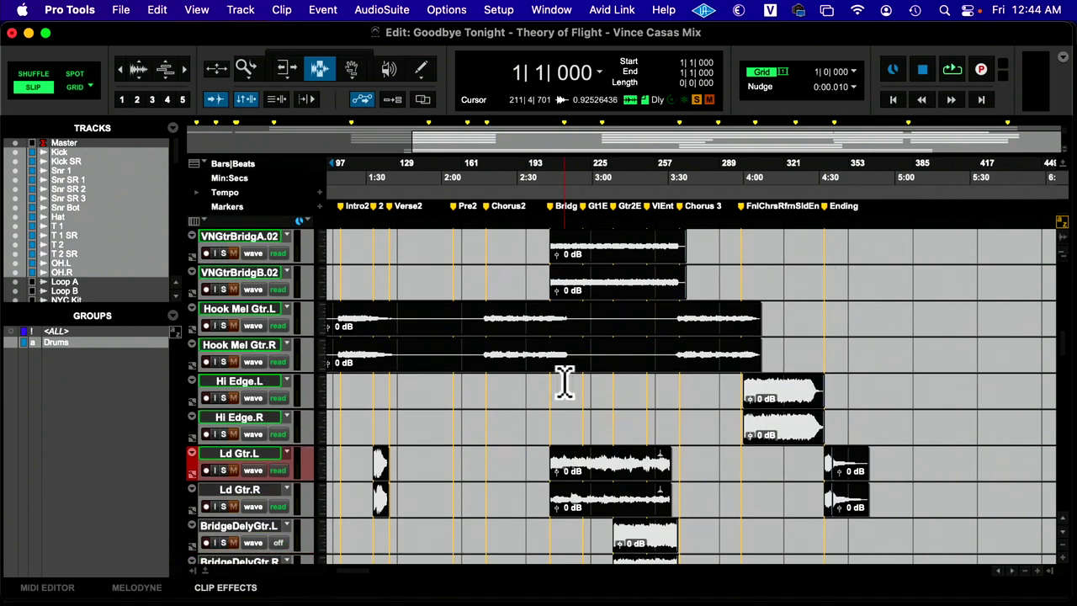
scroll(467, 366, "down", 9)
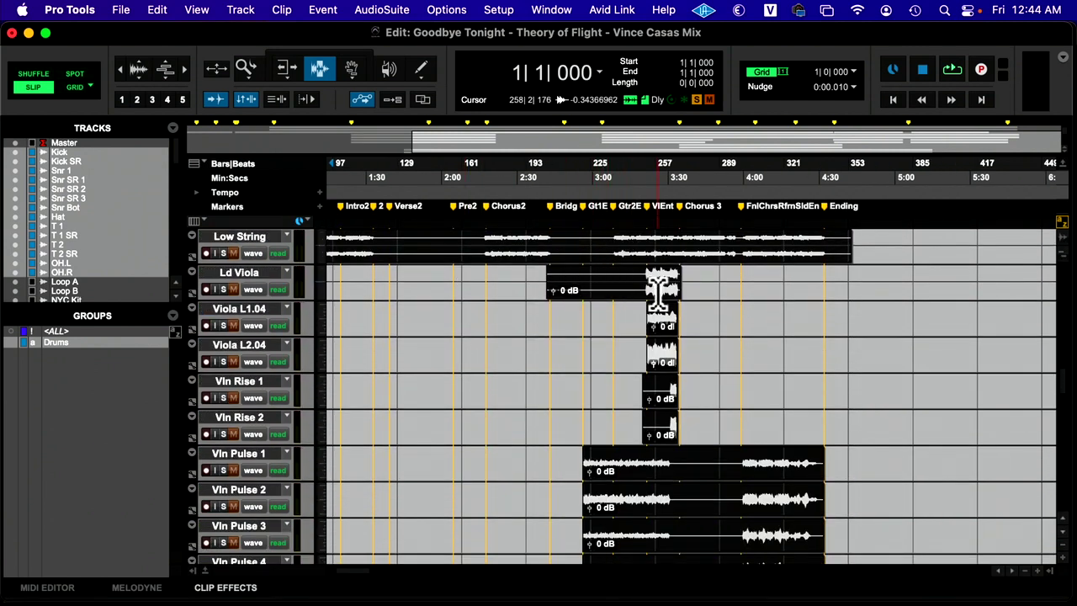
left_click_drag(645, 283, 535, 293)
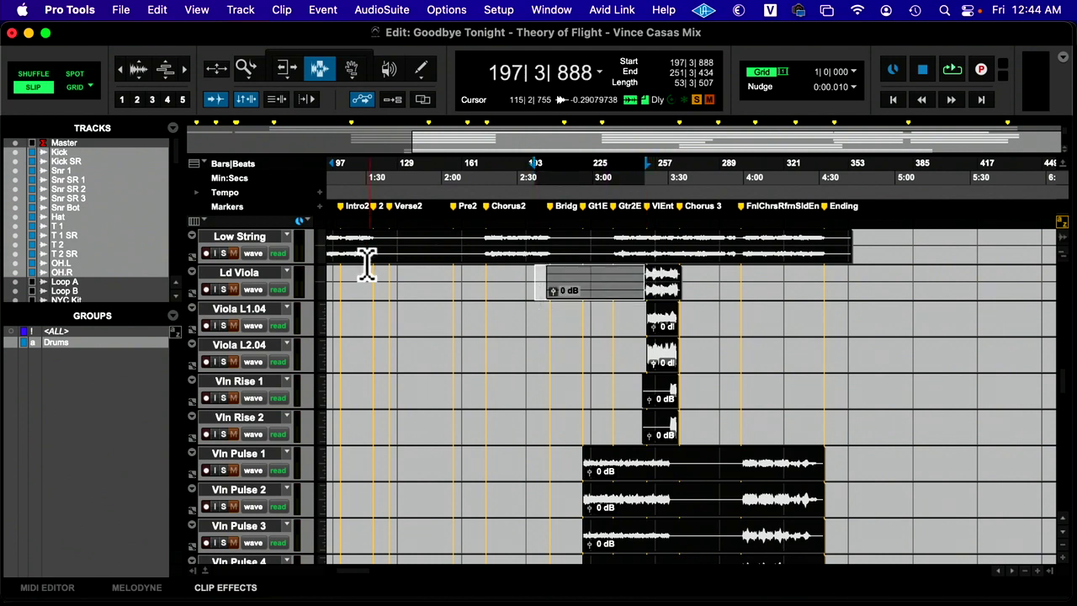
left_click(317, 275)
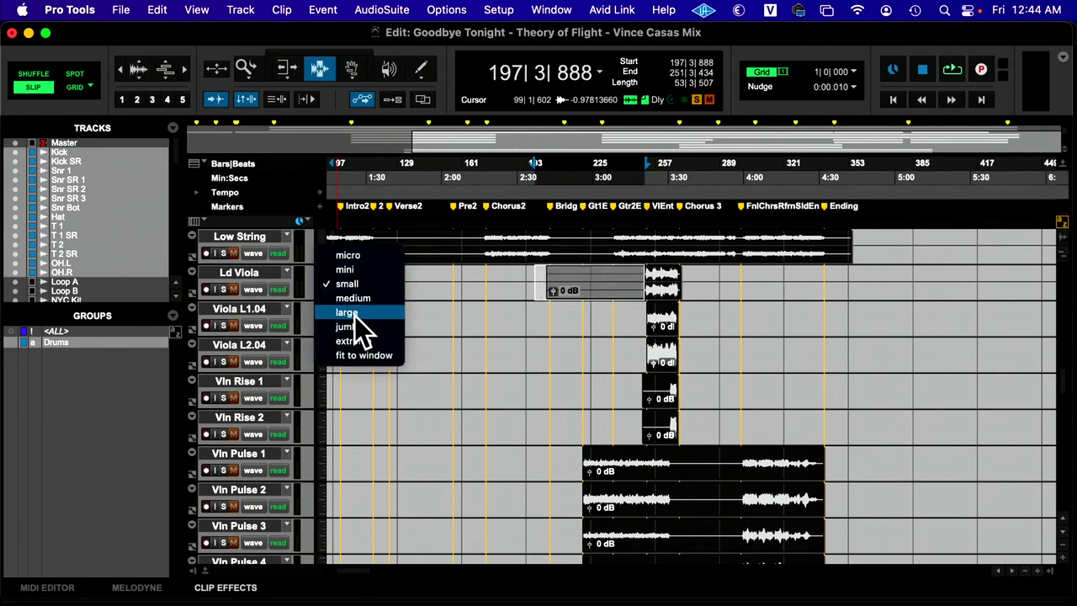
left_click(353, 324)
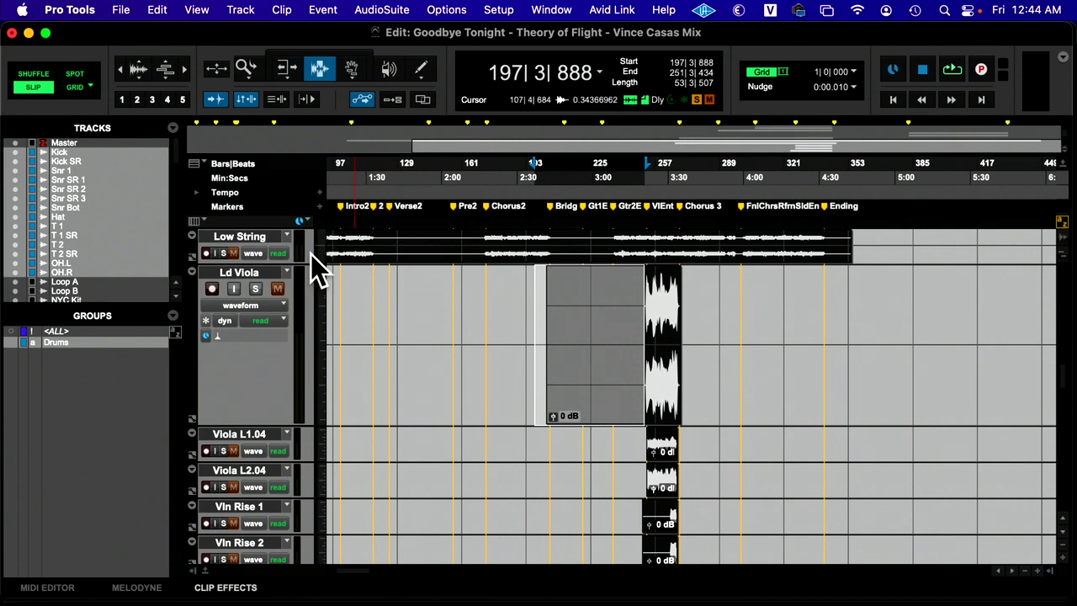
Solo the Ld Viola track, raise its mixer fader, and return to the Edit window
left_click(244, 273)
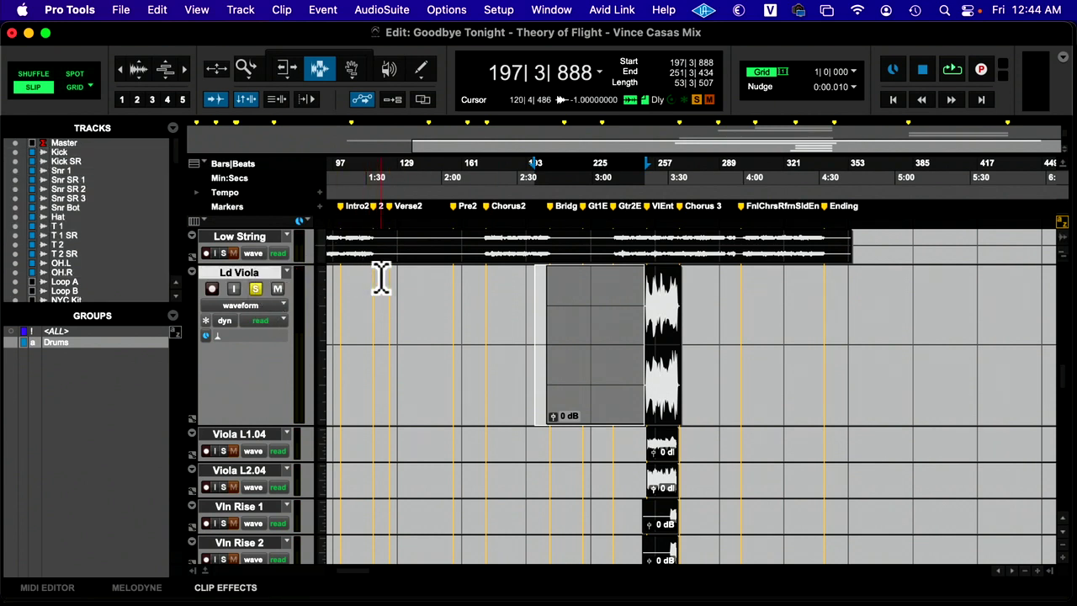
key("super+equal")
scroll(572, 260, "right", 6)
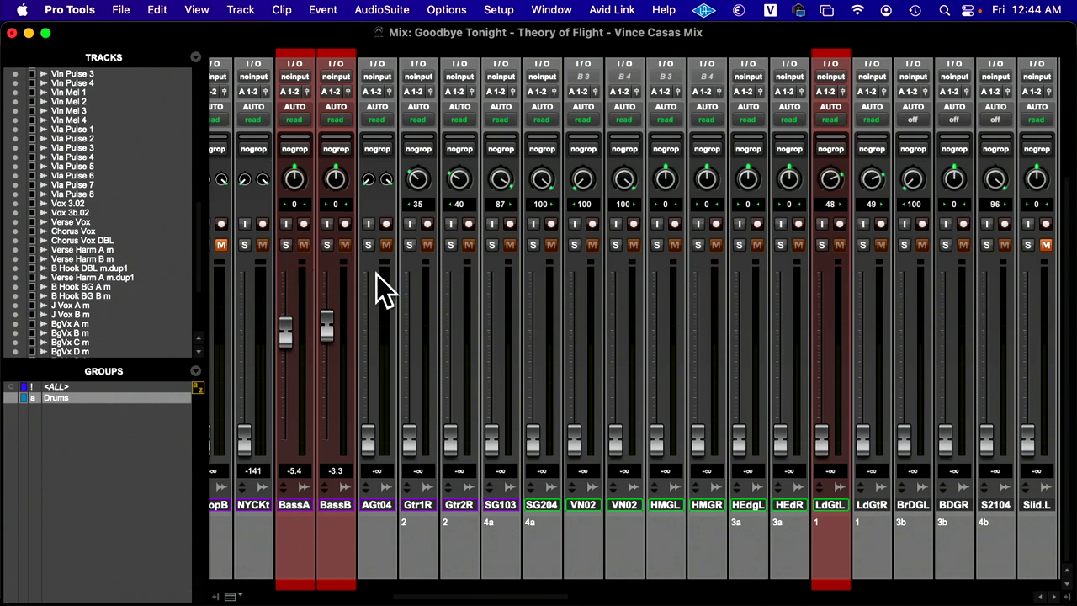
scroll(376, 275, "right", 8)
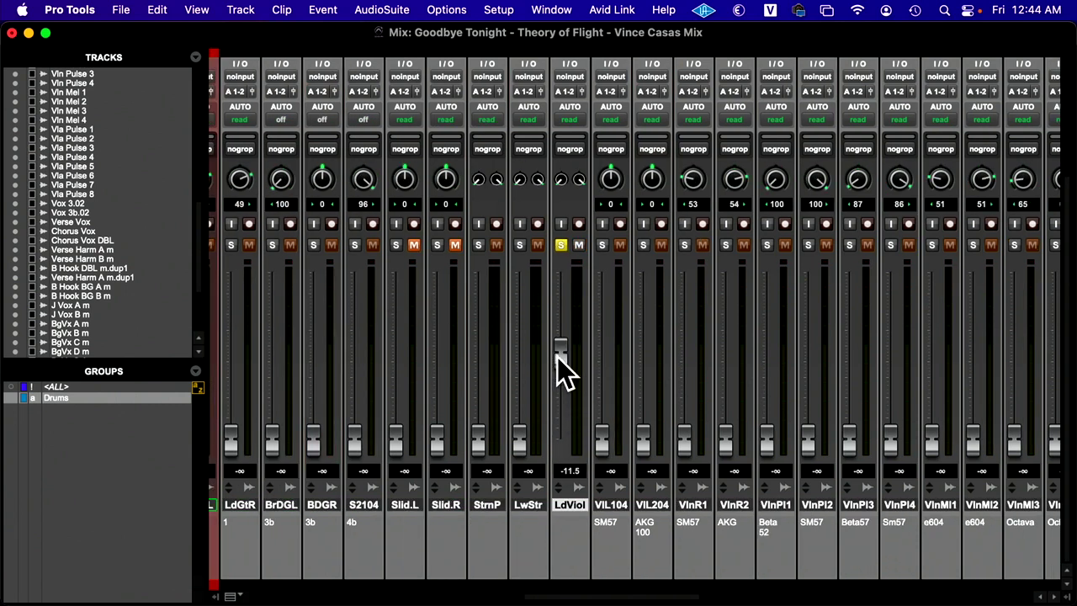
left_click_drag(561, 352, 561, 325)
key("super+equal")
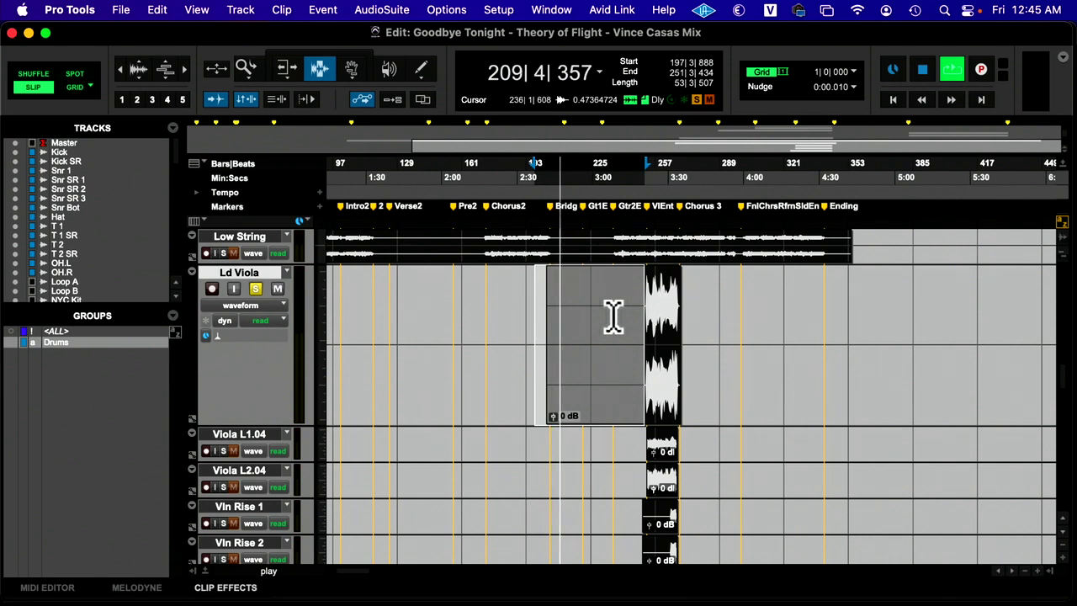
Delete the dead space at the front of the Ld Viola clip up to about bar 252, auditioning the entrance from bar 251
key("Tab")
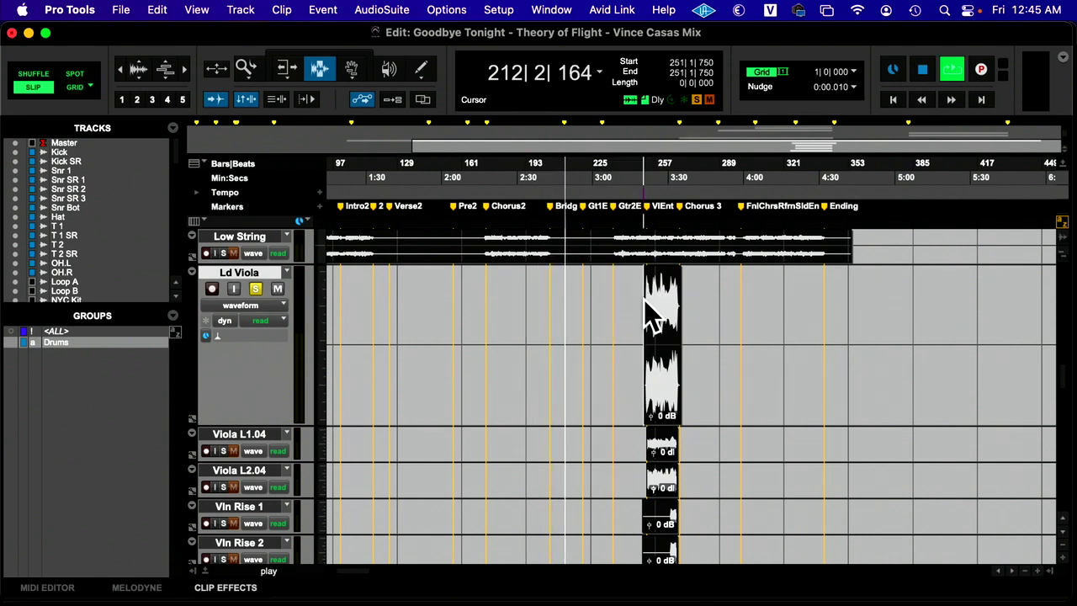
key("space")
key("space")
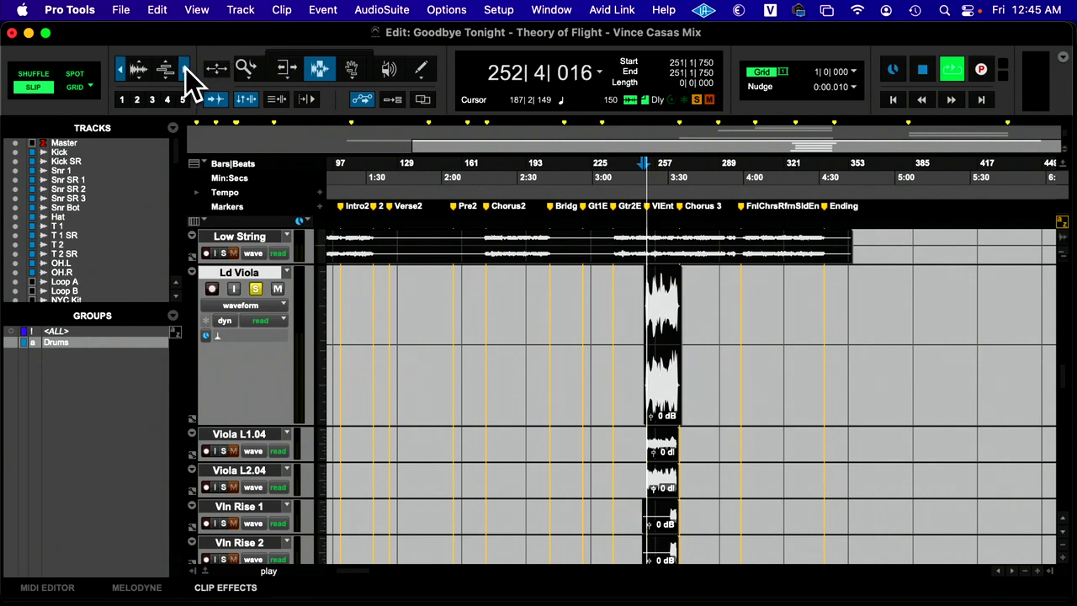
left_click(185, 69)
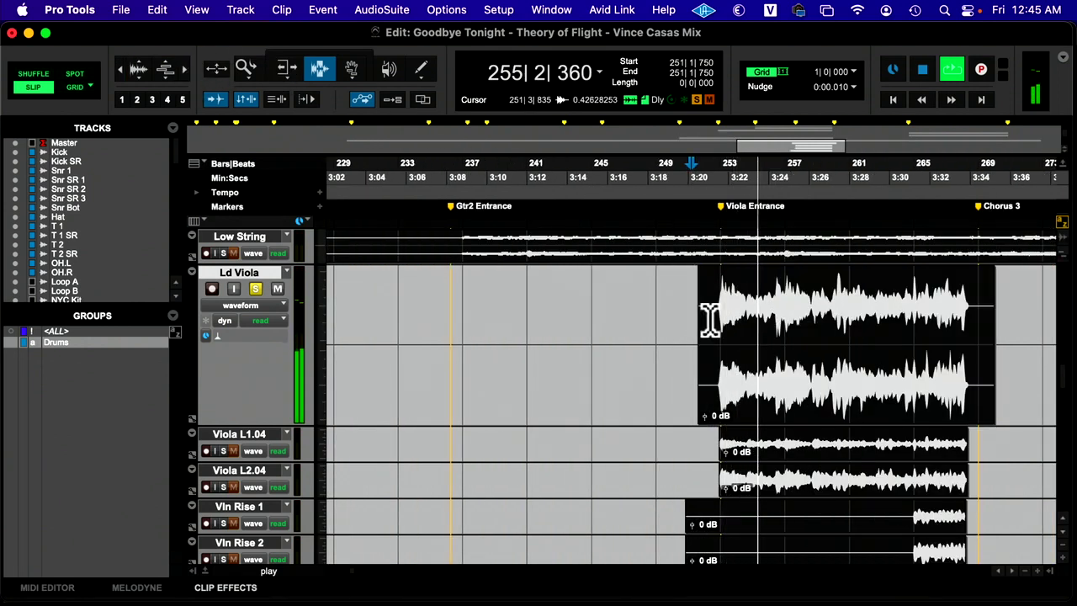
key("space")
left_click_drag(692, 322, 719, 332)
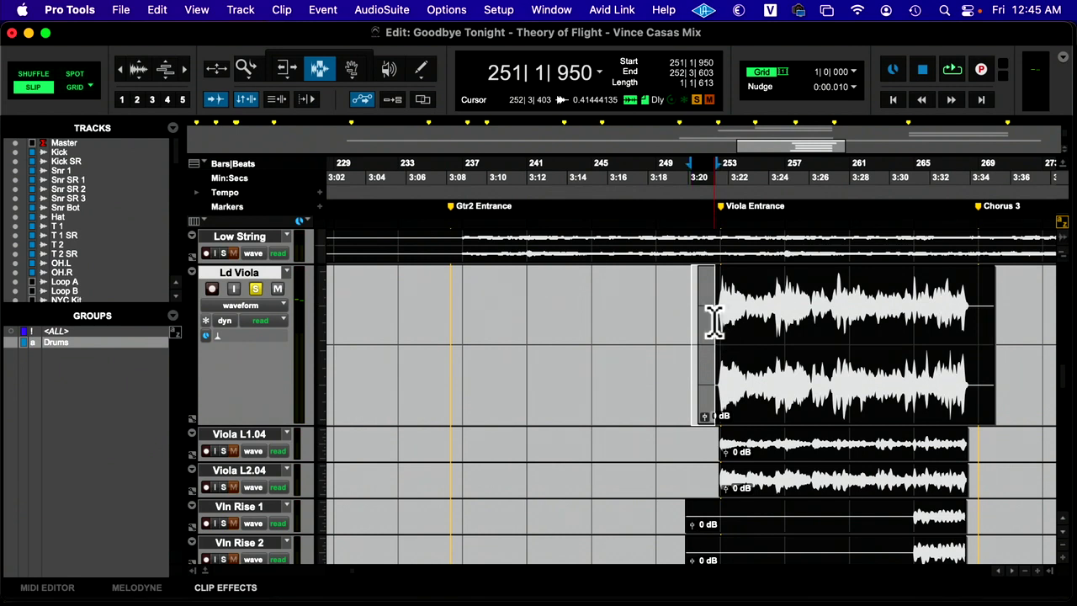
key("Delete")
Audition the Ld Viola ending from bar 268, trim its silent tail to just before Chorus 3, and select the whole clip
left_click_drag(714, 324, 973, 313)
left_click(973, 318)
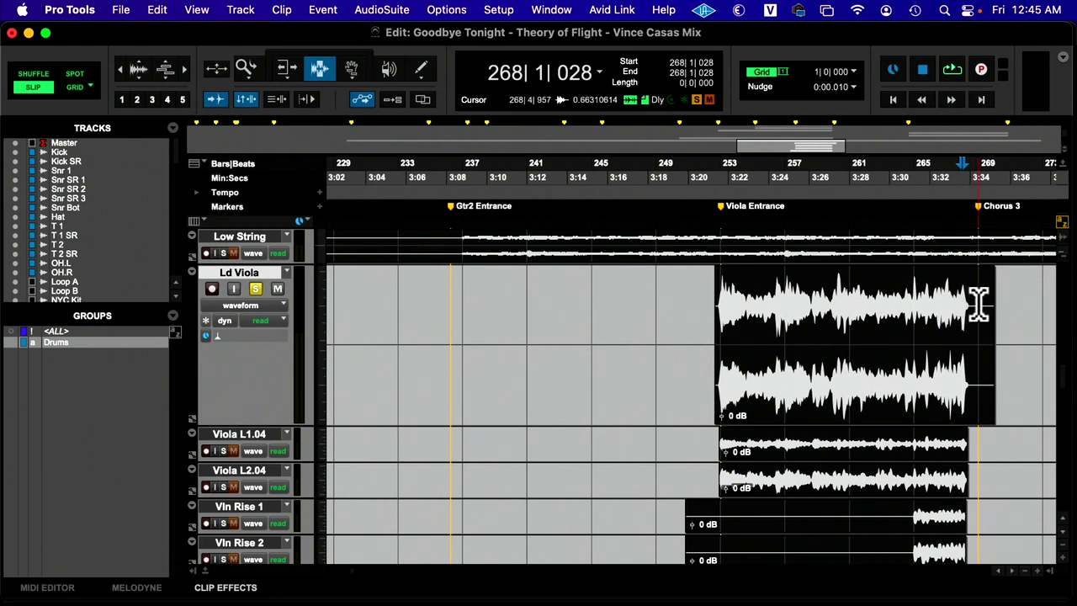
key("space")
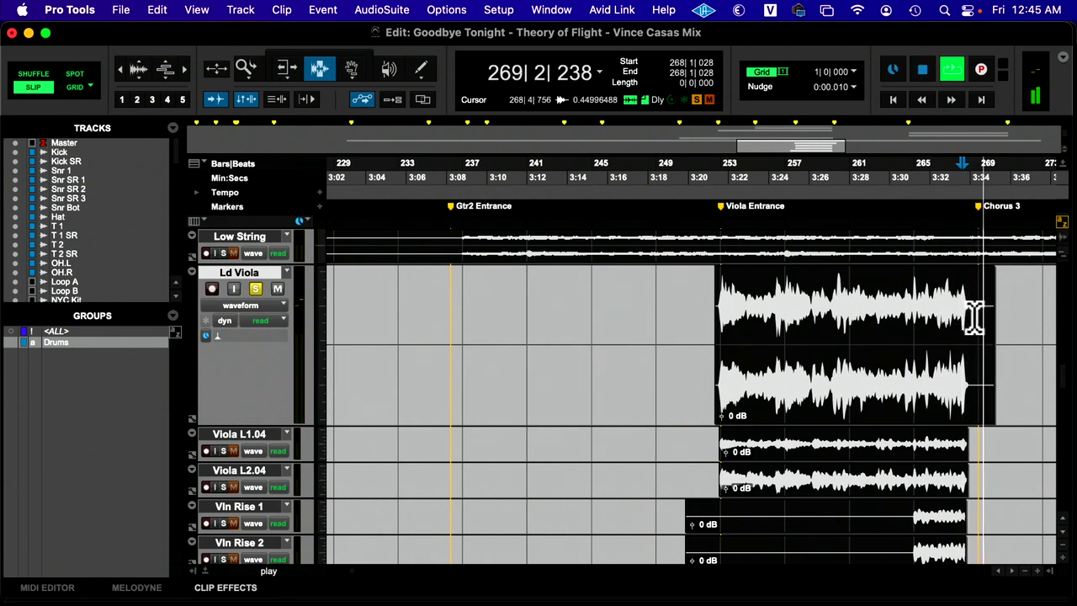
key("space")
left_click_drag(972, 307, 701, 345)
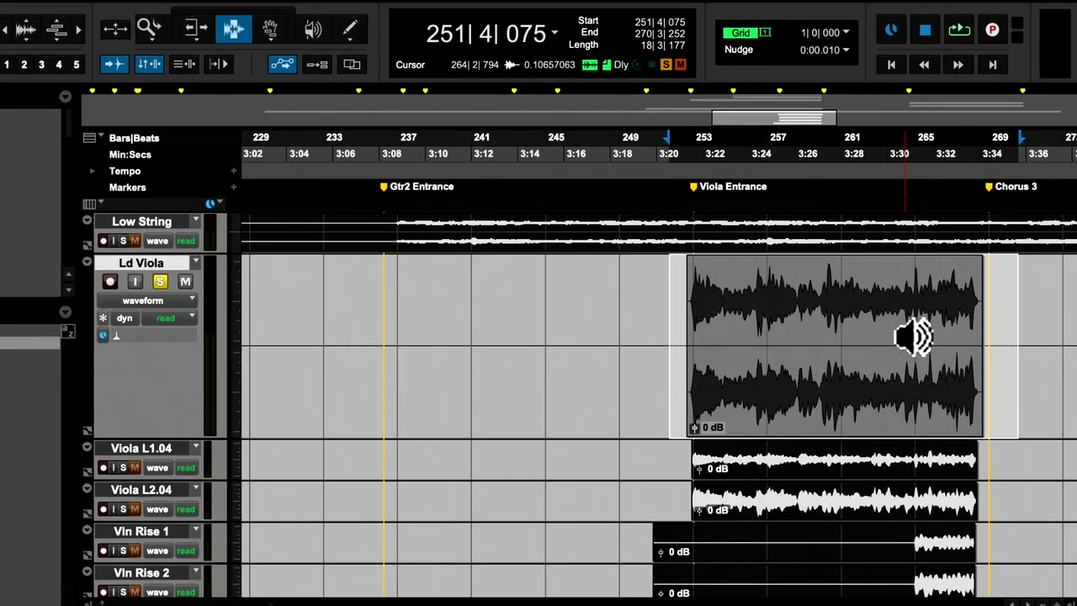
Select the whole Ld Viola clip with a little empty space on each side and open its batch fade settings
left_click_drag(906, 337, 760, 357)
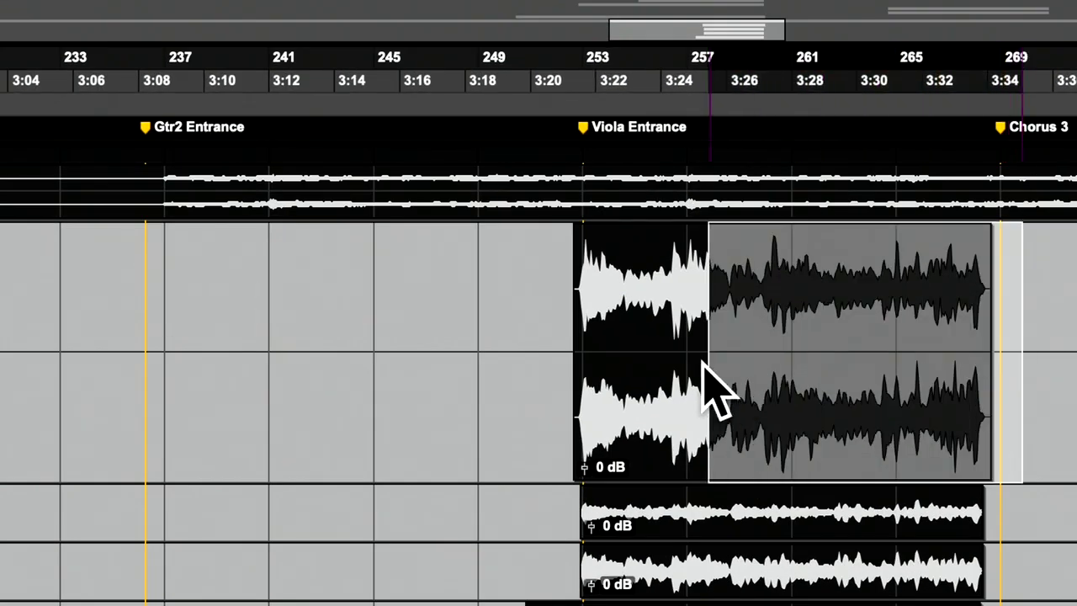
left_click_drag(706, 387, 567, 379)
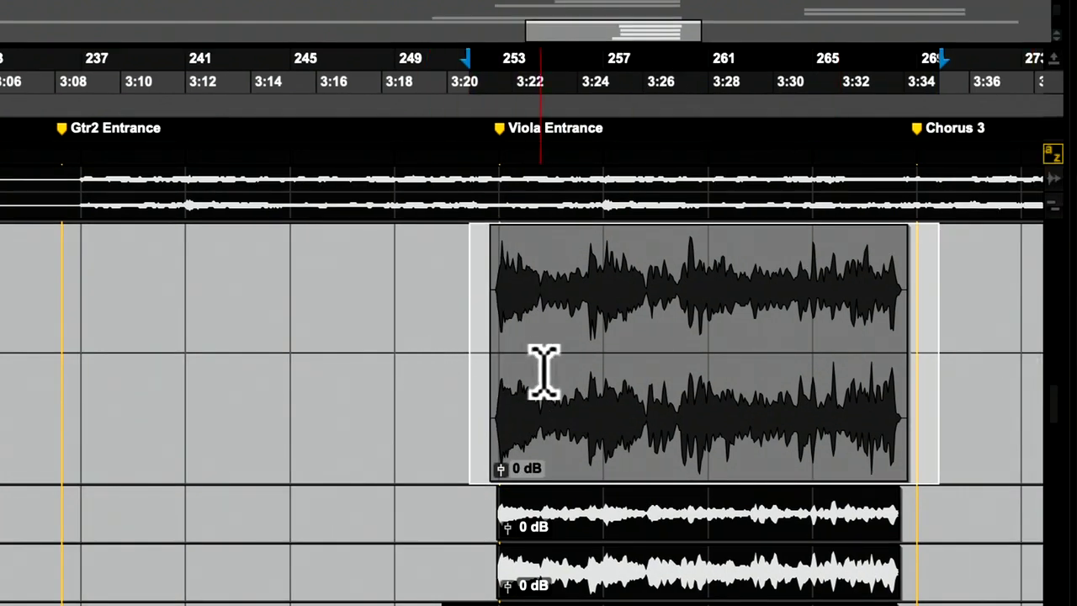
key("super+f")
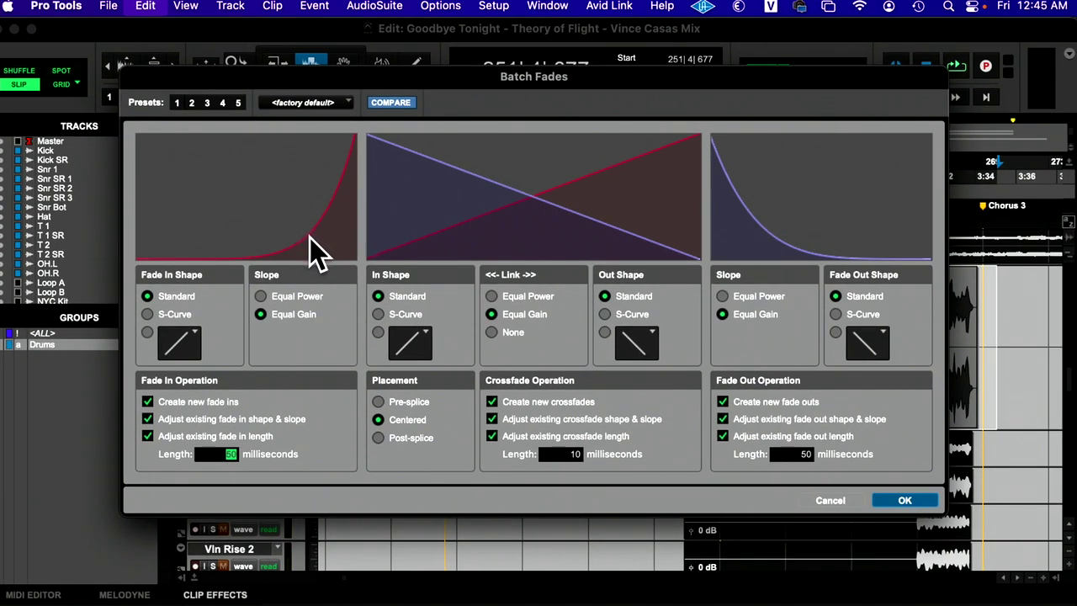
Reset the fade-in and fade-out curves, bend both into standard concave slopes, and apply 50 ms batch fades to the Ld Viola clip
left_click(310, 238, "alt")
left_click(747, 229, "alt")
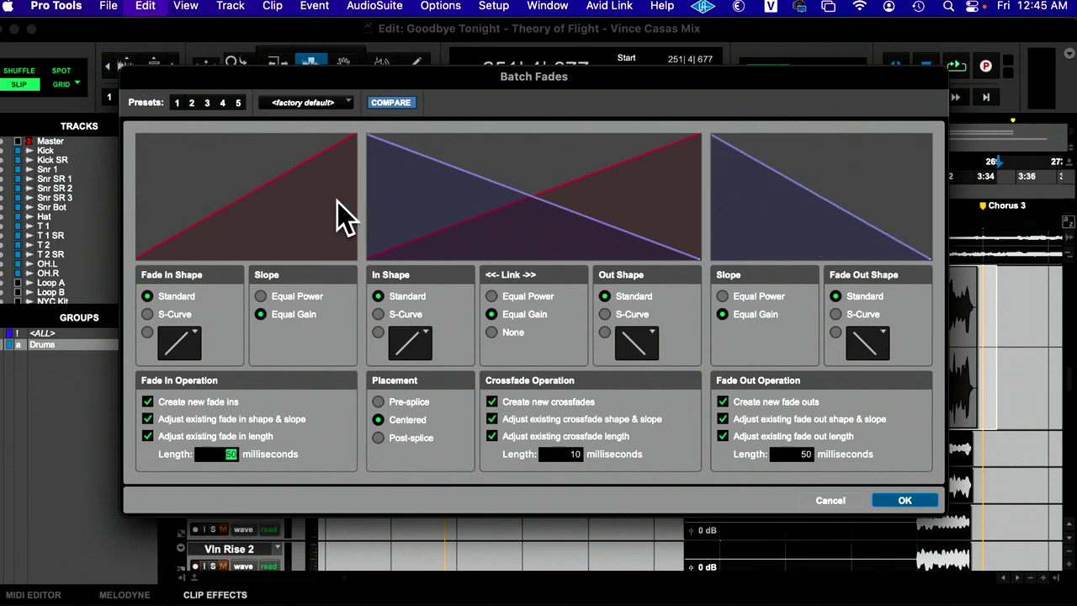
left_click_drag(269, 182, 271, 220)
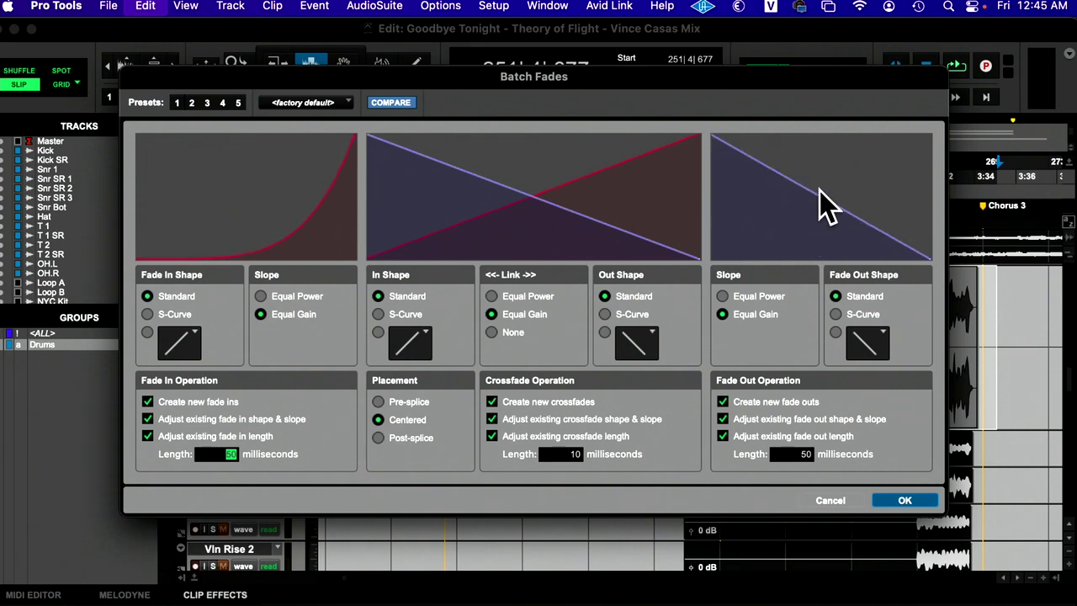
left_click_drag(819, 188, 821, 225)
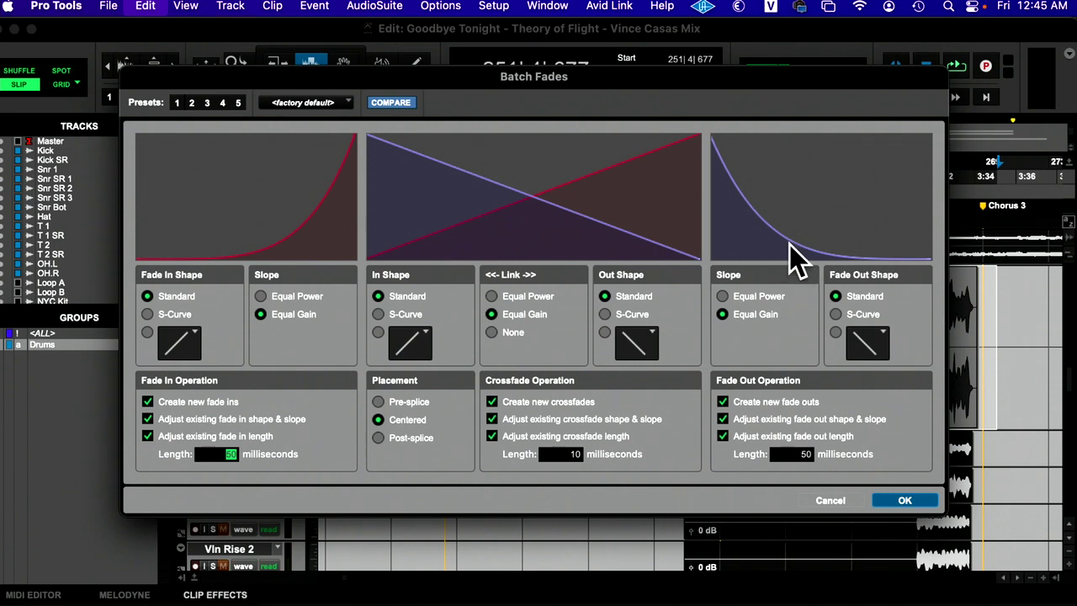
left_click_drag(795, 261, 799, 199)
mouse_move(815, 245)
left_mouse_down()
mouse_move(819, 208)
mouse_move(820, 225)
left_mouse_up()
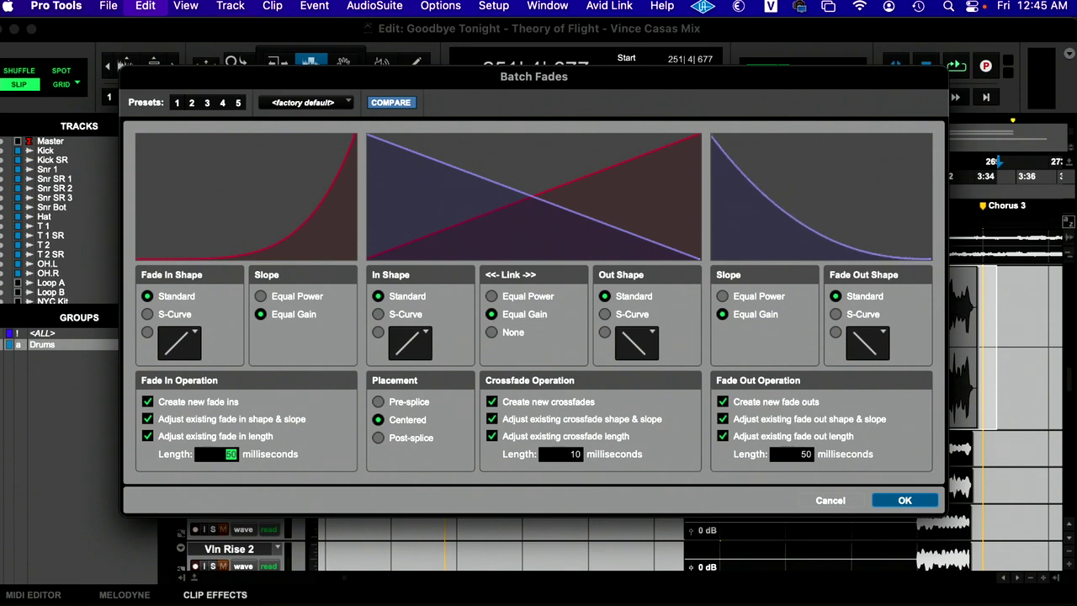
left_click(904, 500)
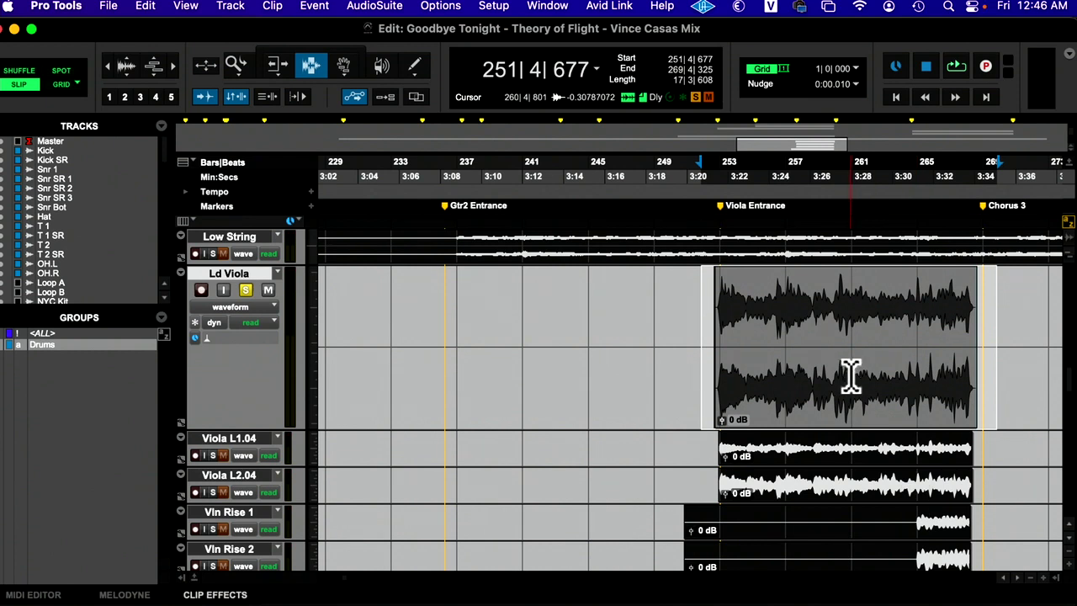
Check the dead space, fades and timing instructions in the Word project guide, return to Pro Tools, and look over the violin and viola tracks
scroll(850, 379, "right", 5)
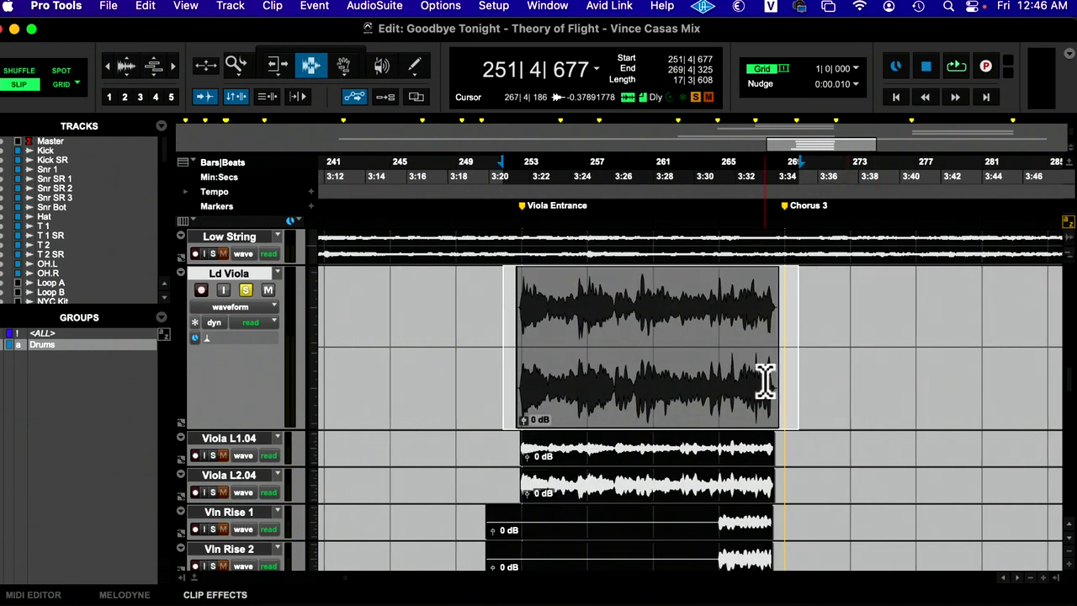
scroll(770, 401, "down", 10)
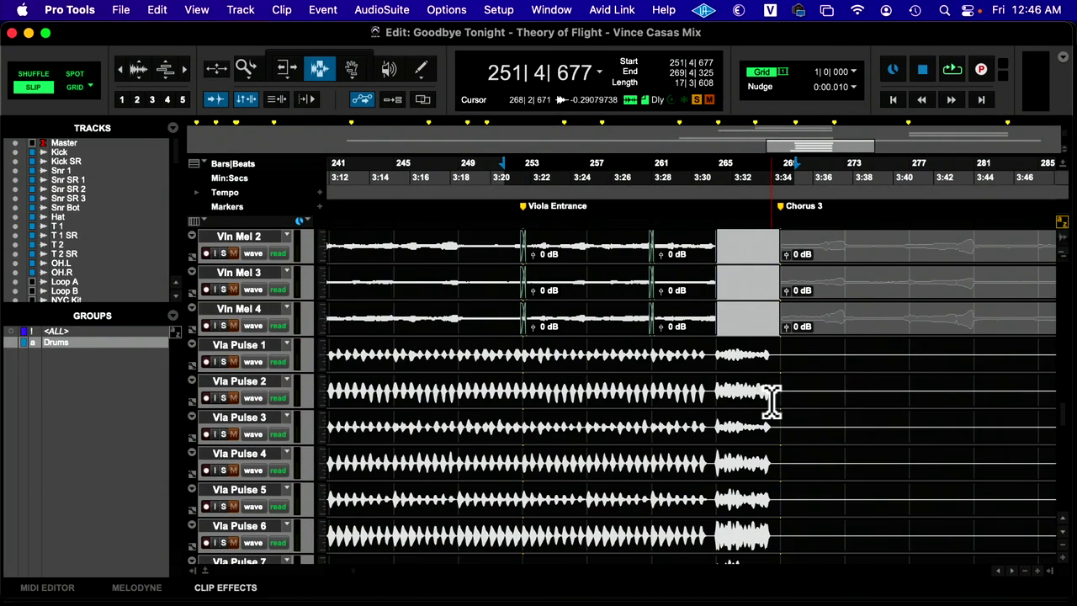
scroll(770, 401, "up", 10)
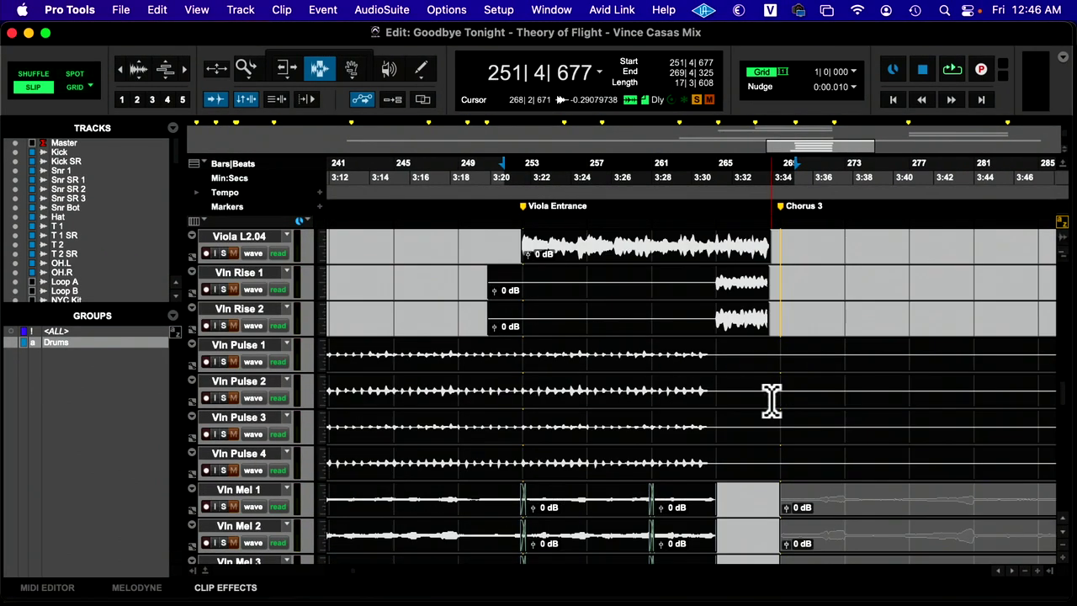
key("super+Tab")
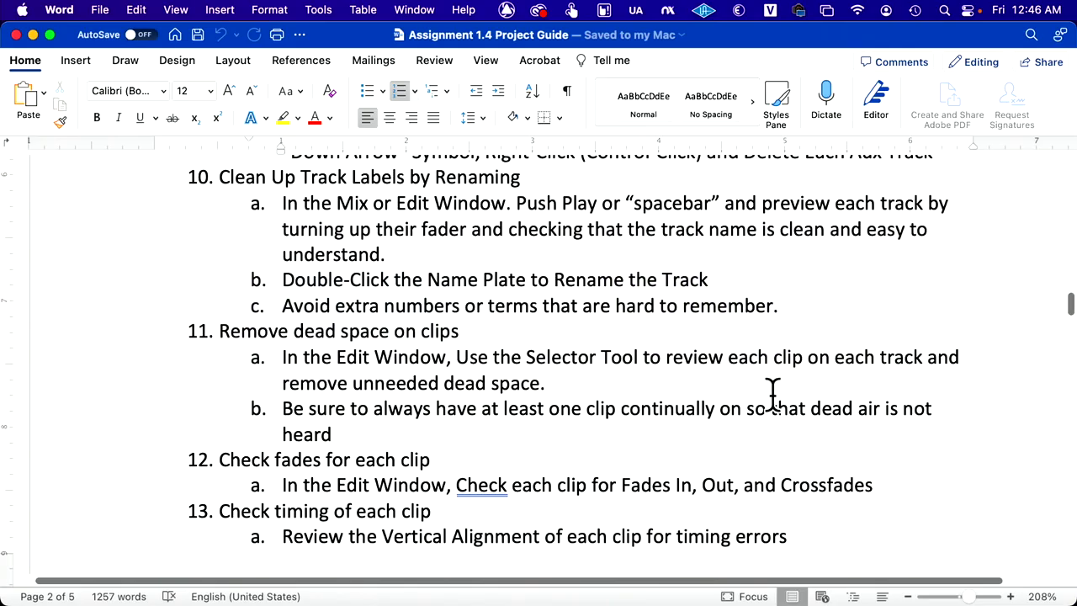
key("super+Tab")
scroll(697, 378, "down", 5)
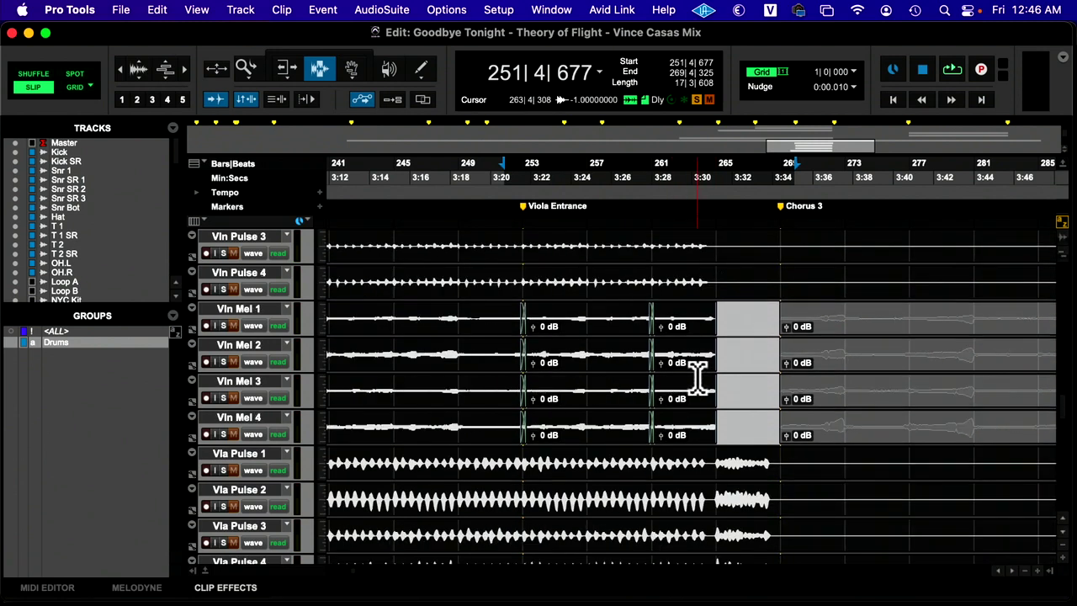
scroll(697, 378, "down", 6)
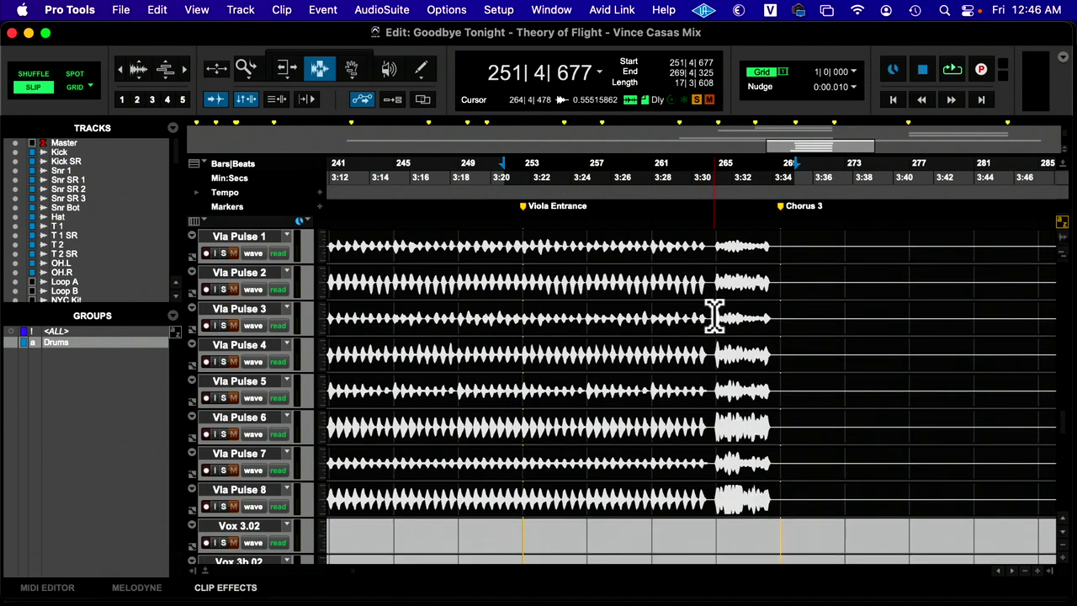
Place the edit cursor on Vla Pulse 3 just before bar 265 and examine the vertical alignment of the Vla Pulse clips
left_click(715, 318)
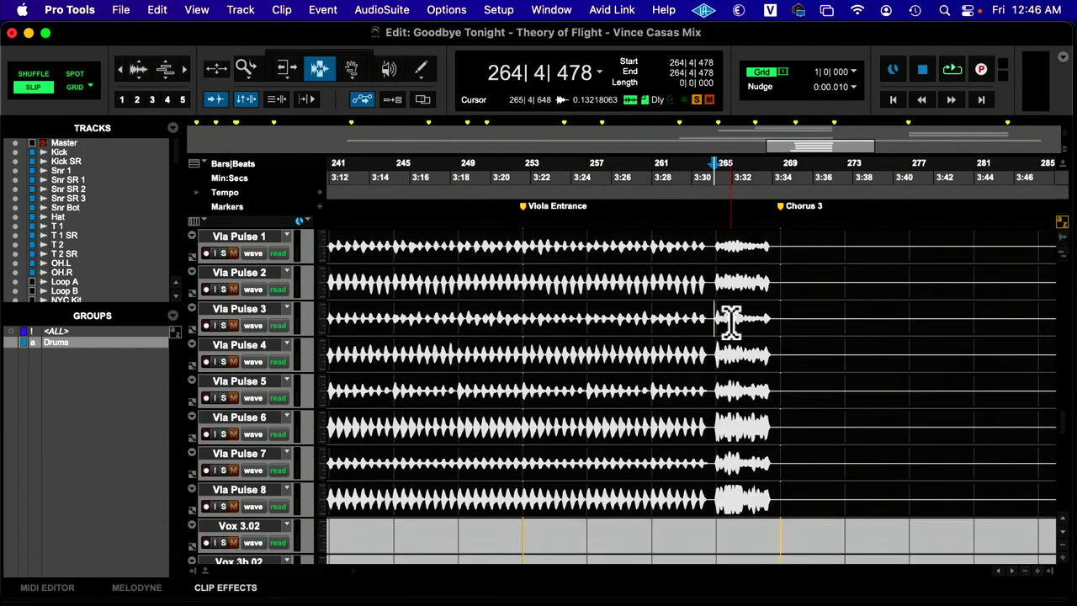
left_click(188, 67)
left_click(188, 67)
left_click(189, 67)
left_click(189, 67)
left_click(188, 68)
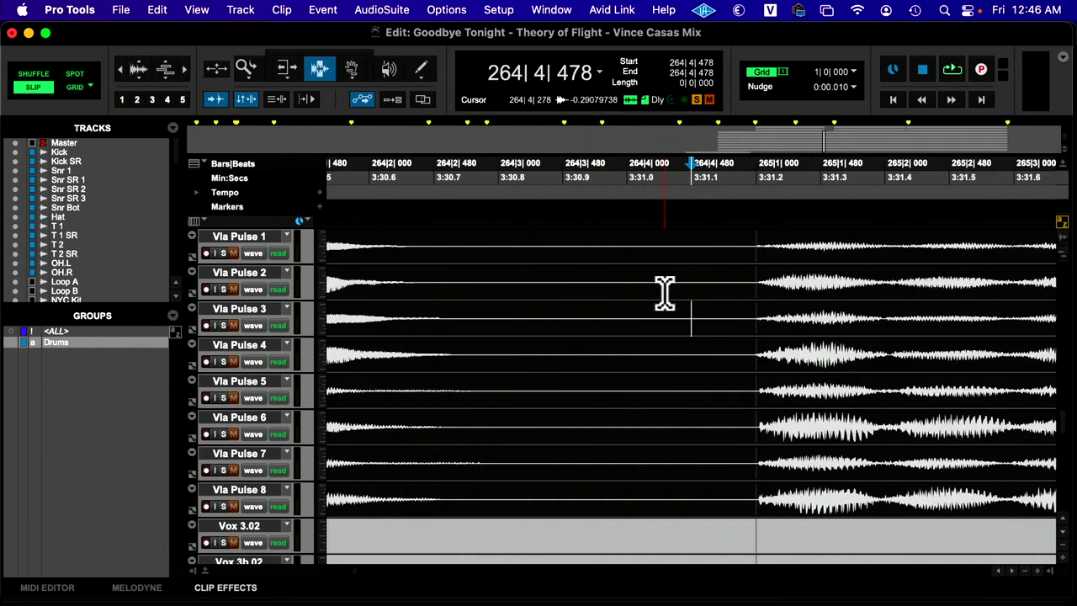
scroll(663, 294, "right", 10)
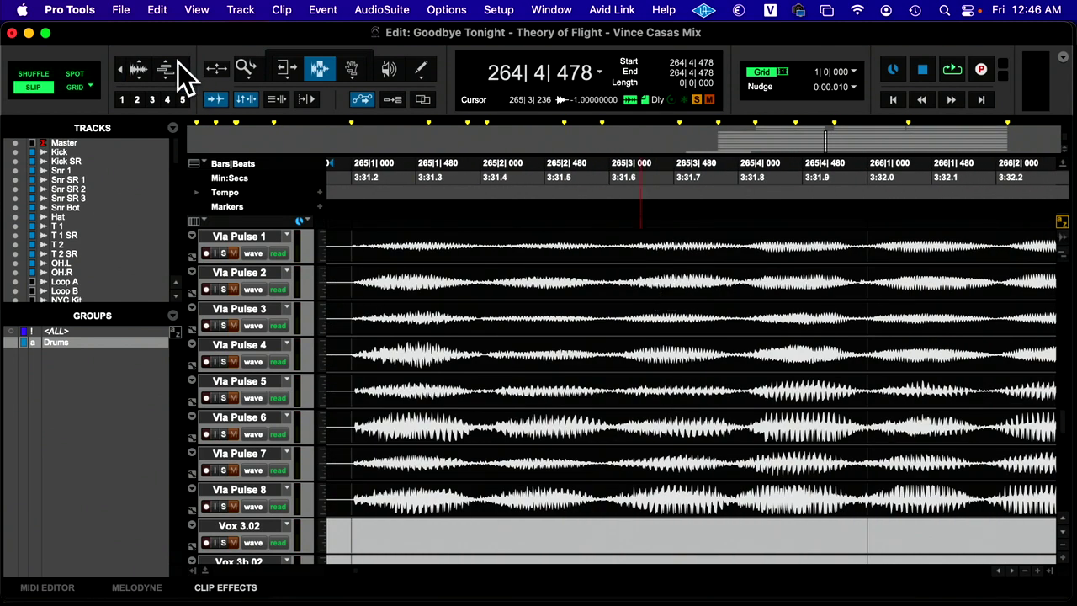
left_click(116, 65)
left_click(115, 64)
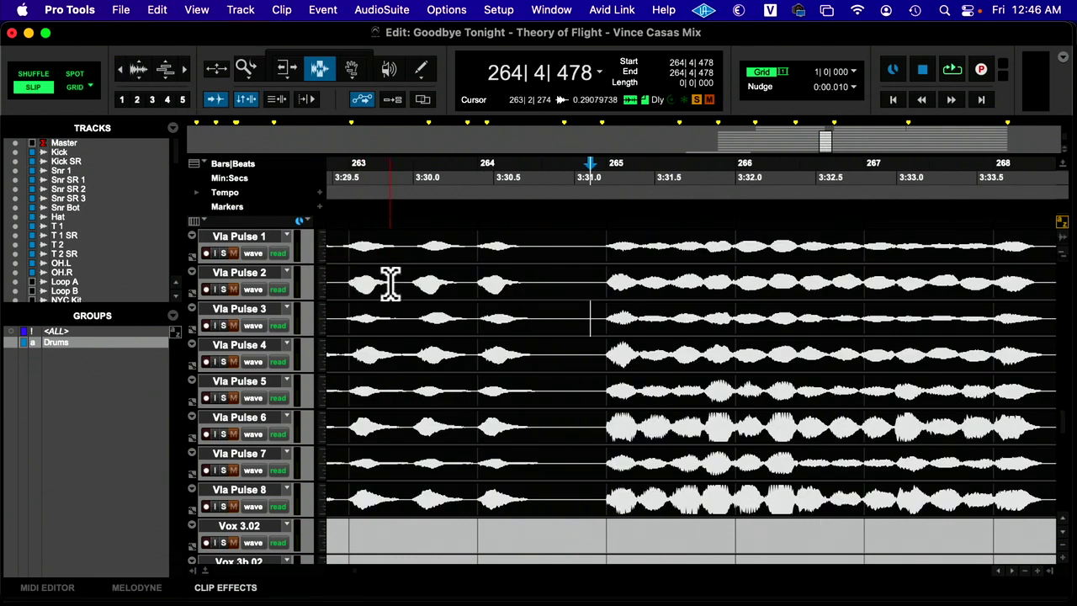
Position the cursor right before bar 265 on the upper Vla Pulse tracks and inspect the note entrances closely for timing differences
left_click(601, 286)
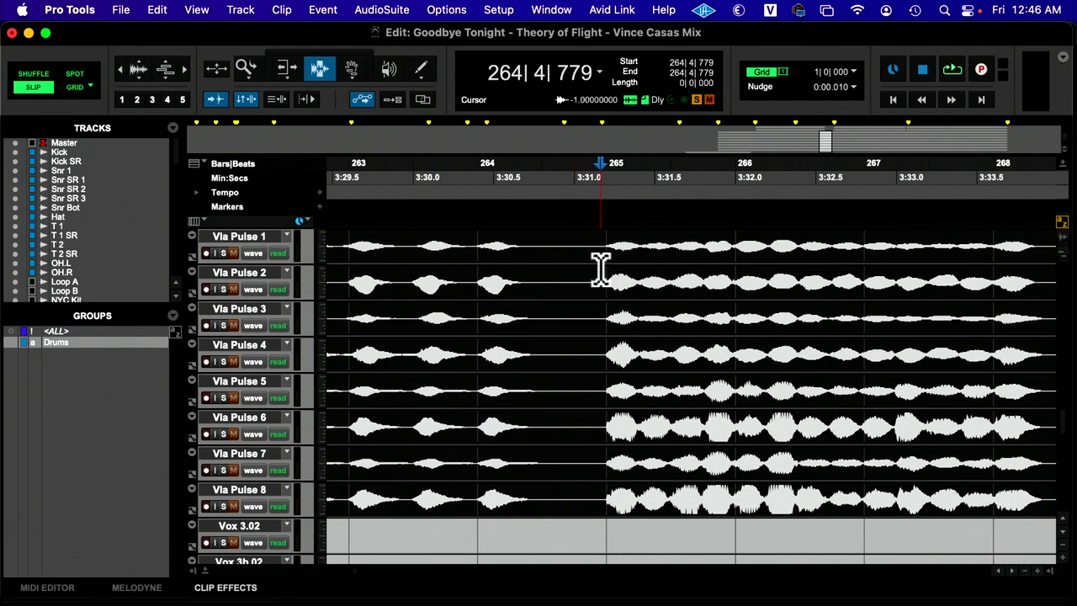
left_click(188, 71)
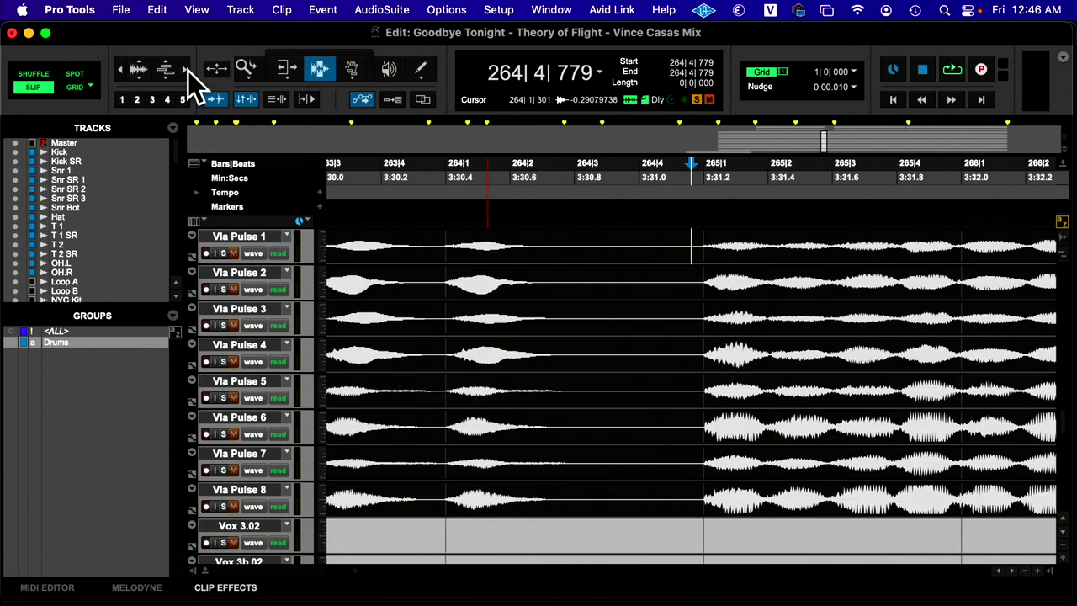
left_click(188, 71)
left_click(187, 70)
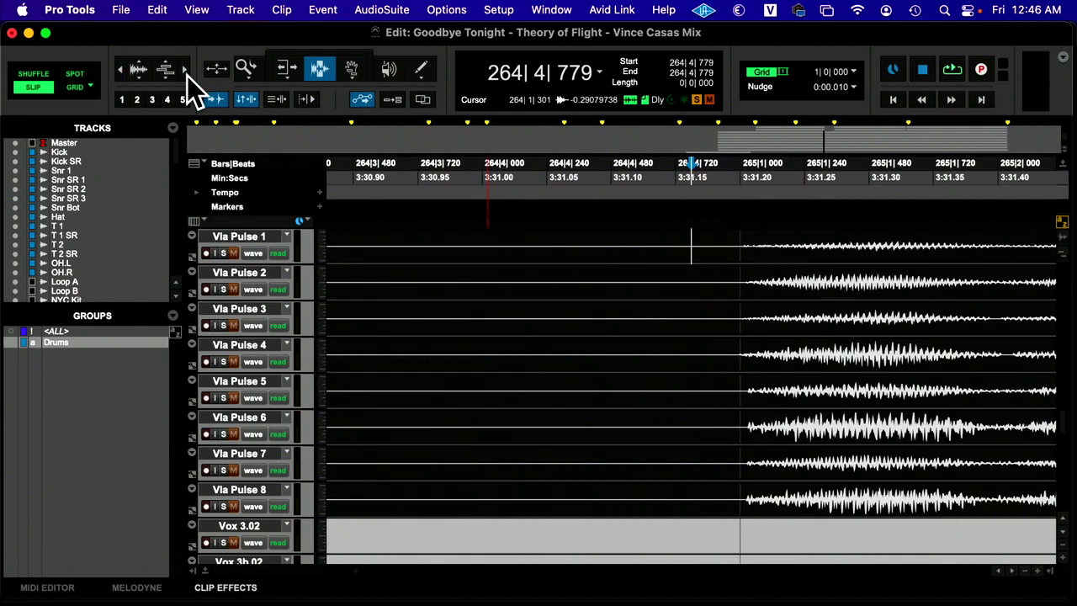
left_click(738, 270)
scroll(736, 282, "right", 5)
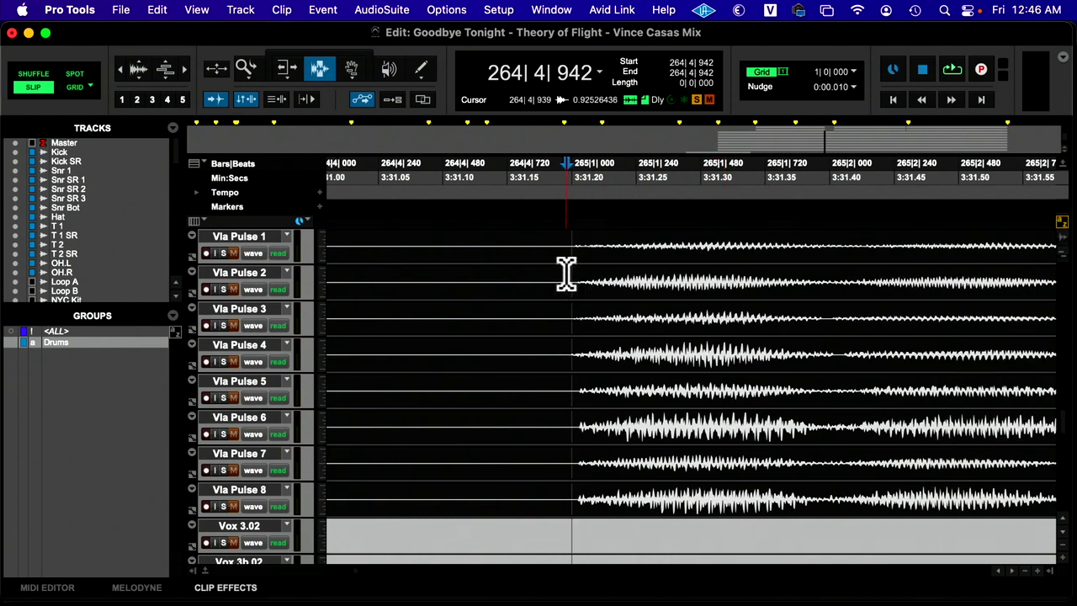
left_click(187, 69)
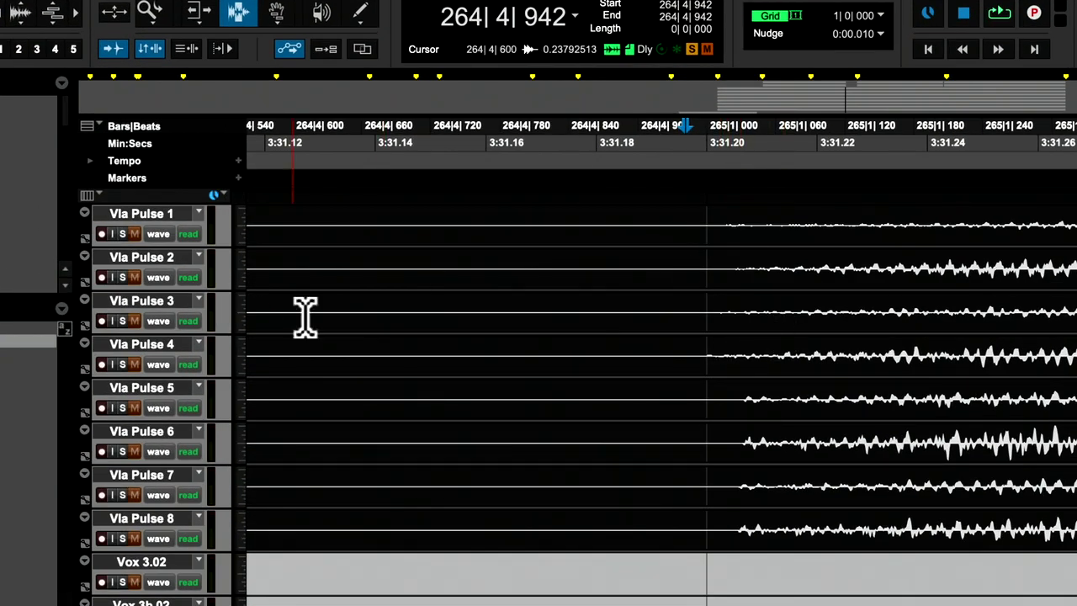
scroll(379, 328, "right", 10)
scroll(379, 328, "left", 12)
scroll(379, 328, "right", 7)
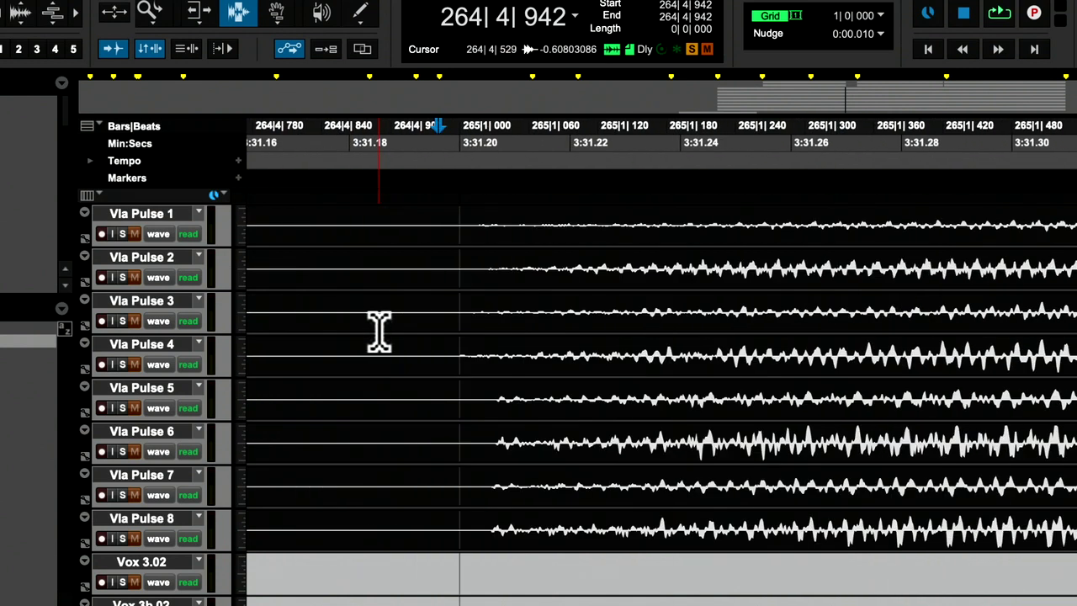
Highlight the entrance at bar 265 across Vla Pulse 2 to 6, clear the highlight, and briefly switch to the Grabber and back to the Selector
scroll(438, 365, "down", 1)
left_click_drag(488, 279, 432, 407)
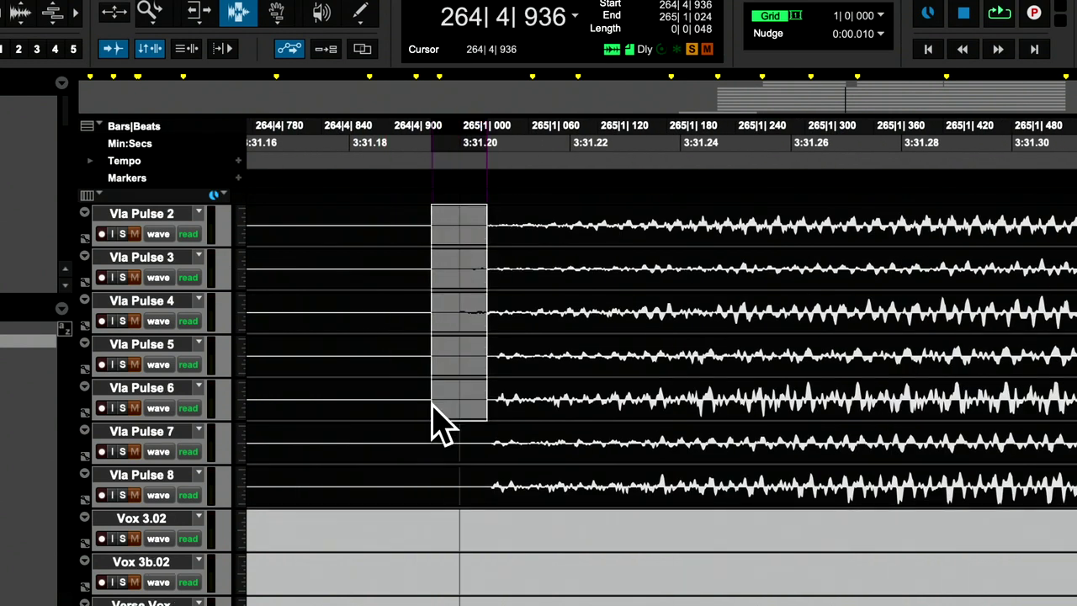
left_click(456, 273)
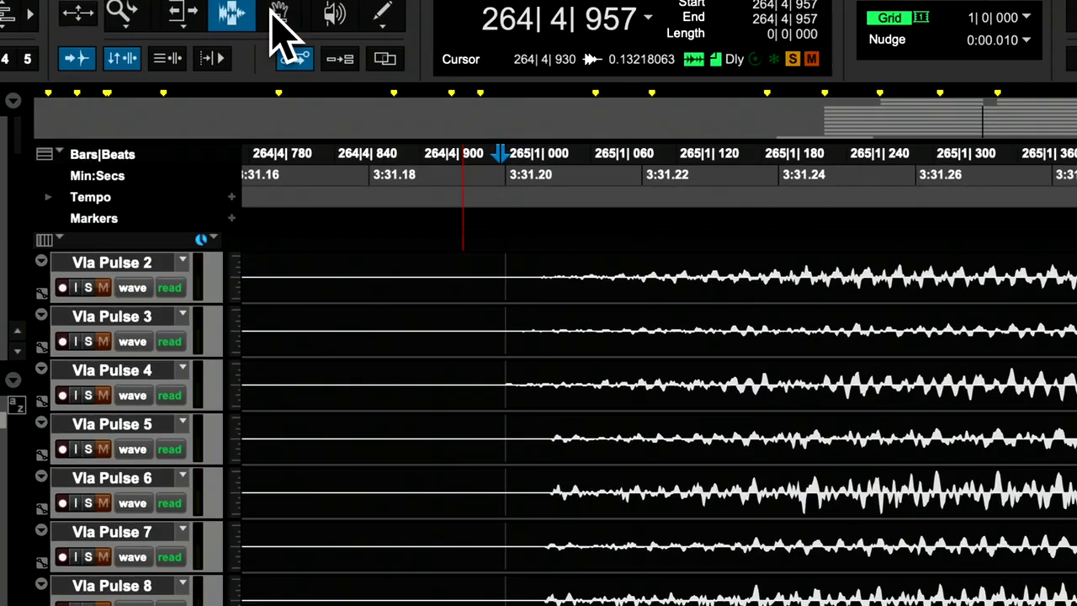
left_click(275, 15)
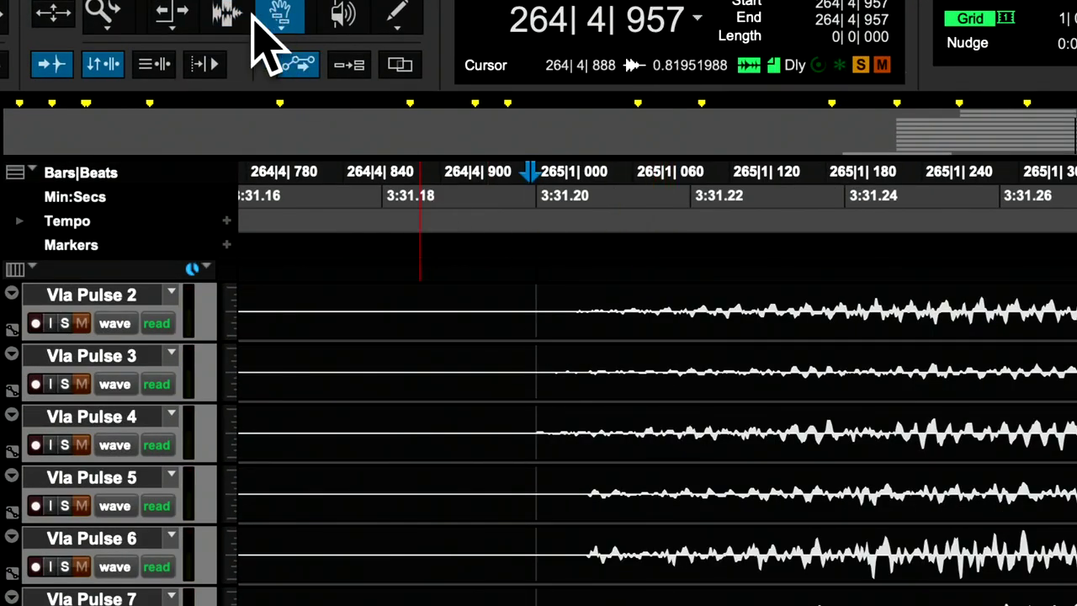
left_click(225, 12)
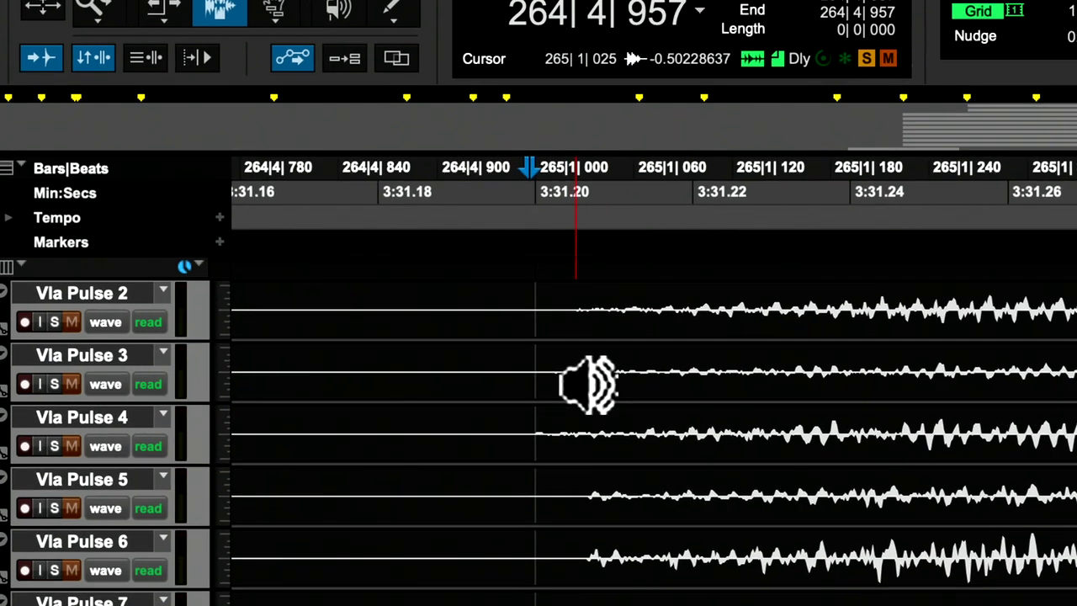
Mark the start of the bar 265 note on Vla Pulse 3 and compare it with the onset on Vla Pulse 4
left_click_drag(540, 384, 805, 395)
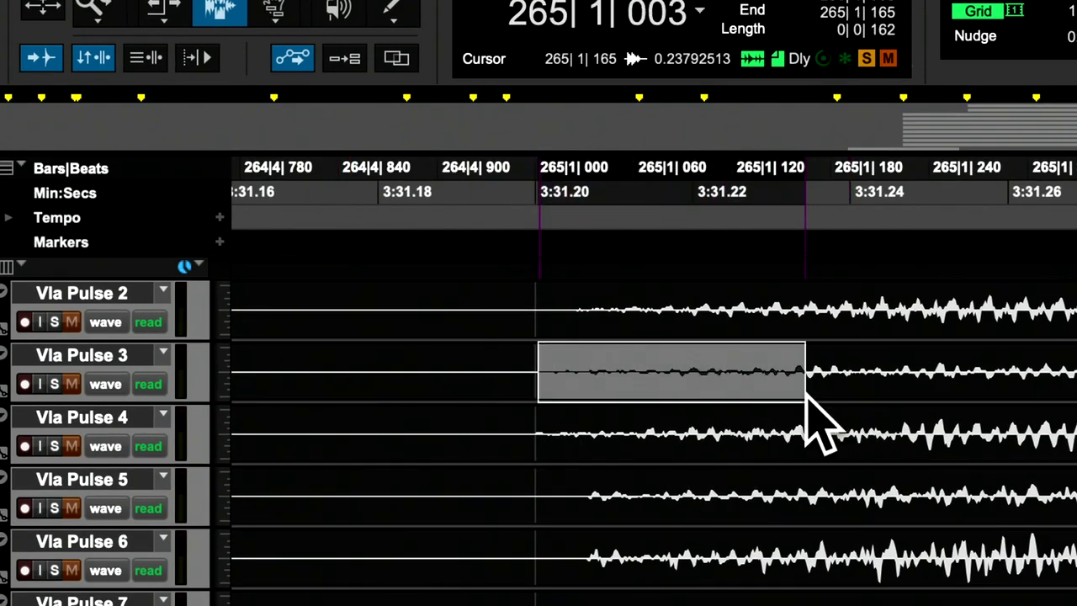
left_click(576, 366)
left_click_drag(553, 373, 607, 383)
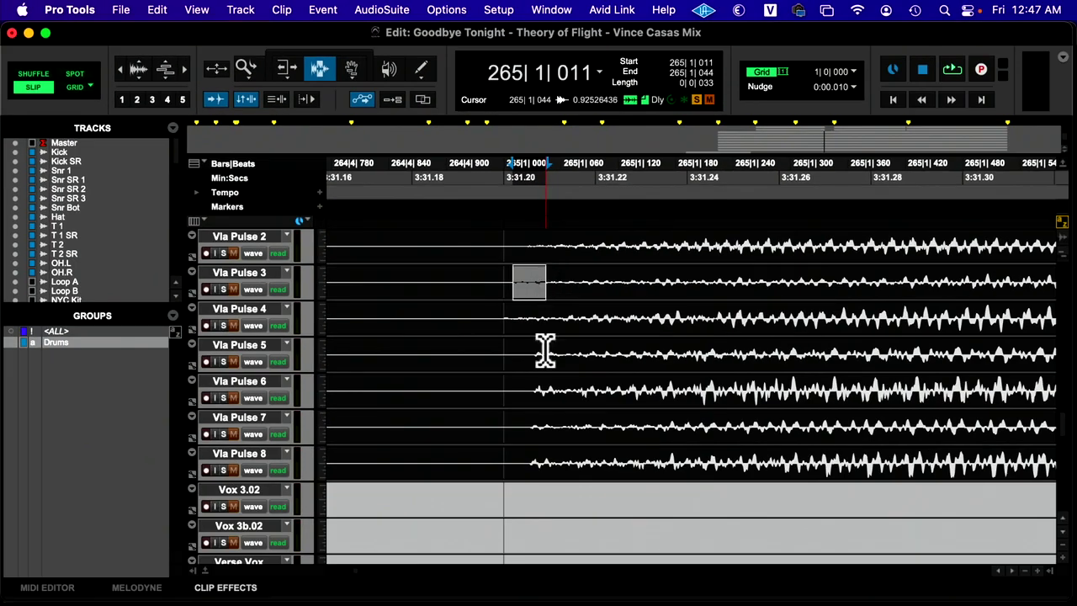
left_click(534, 317)
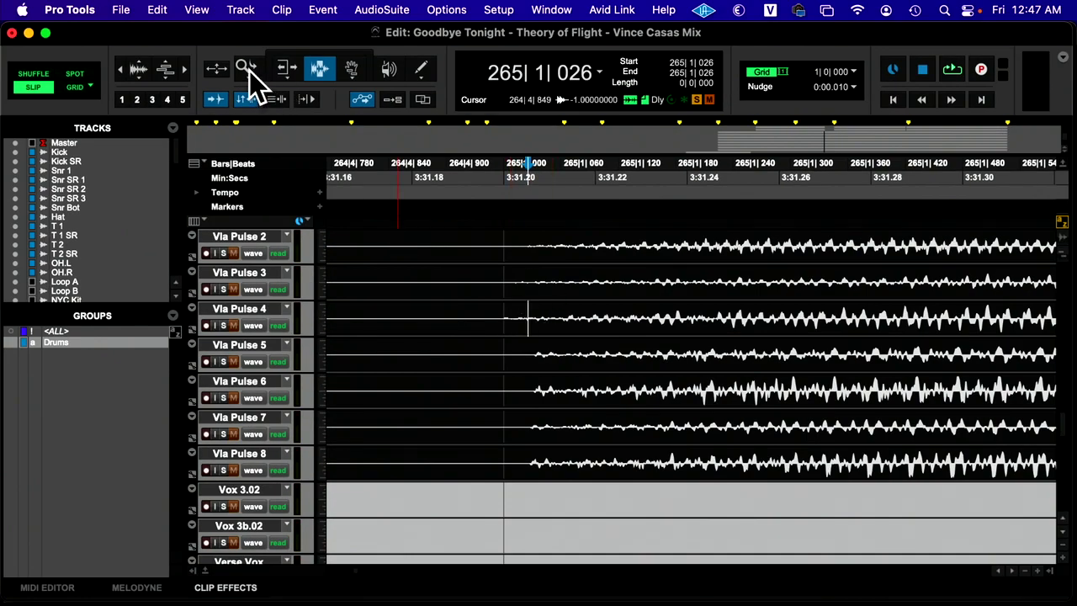
Show the full session timeline, return to the first tracks, and bring the drum channels into view in the Mix window
double_click(248, 71)
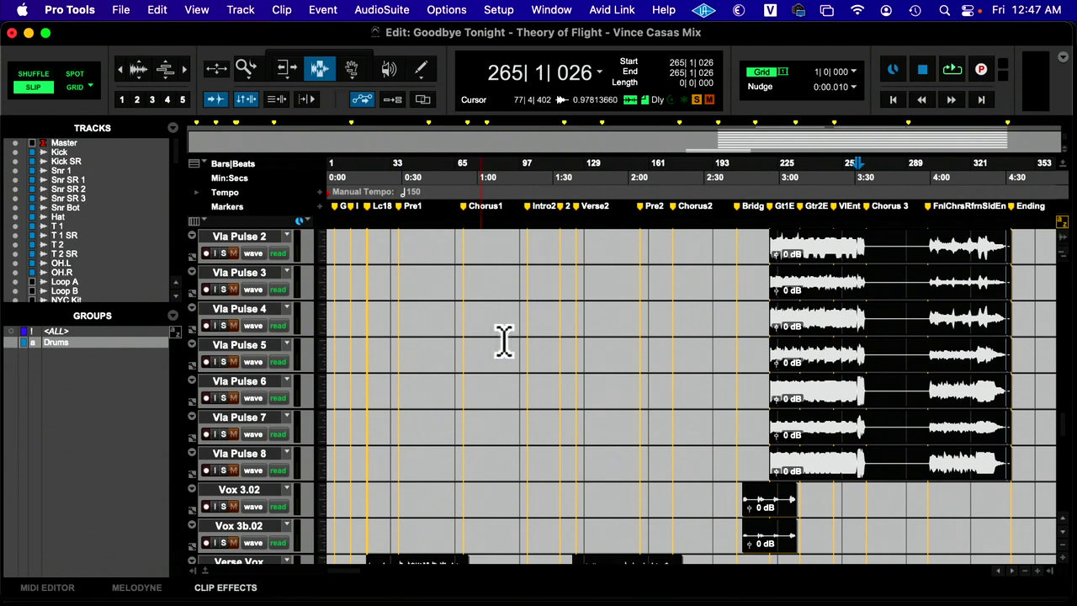
scroll(500, 336, "up", 15)
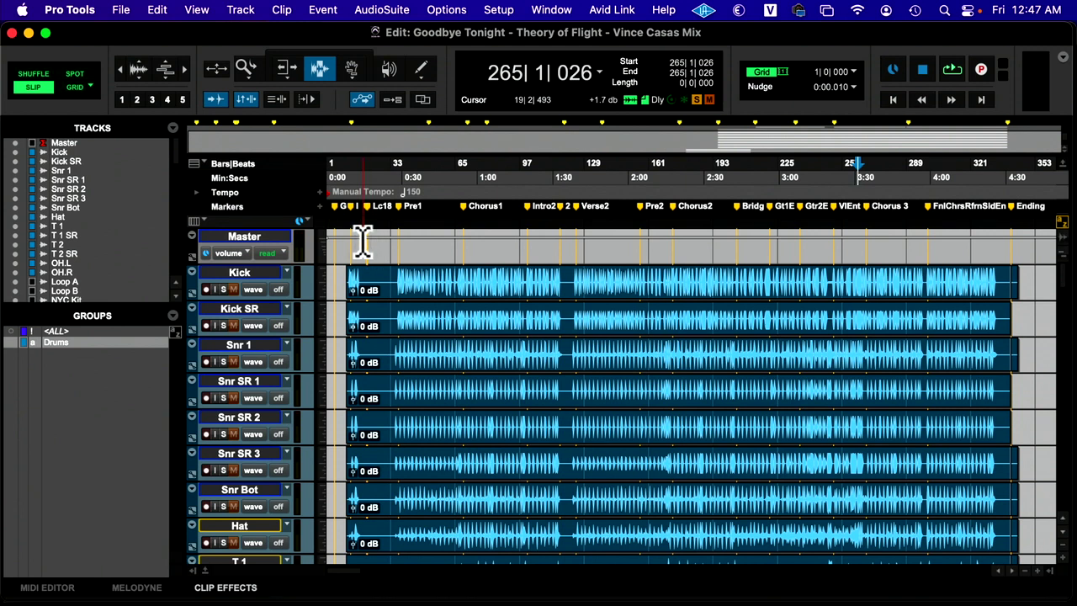
key("super+equal")
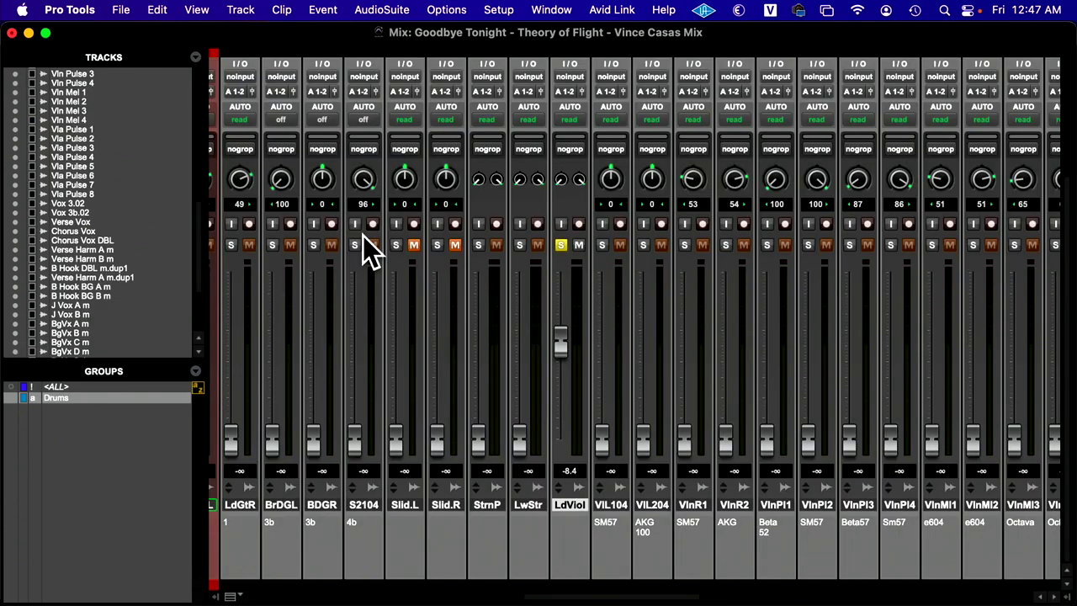
scroll(339, 243, "left", 10)
scroll(341, 245, "left", 10)
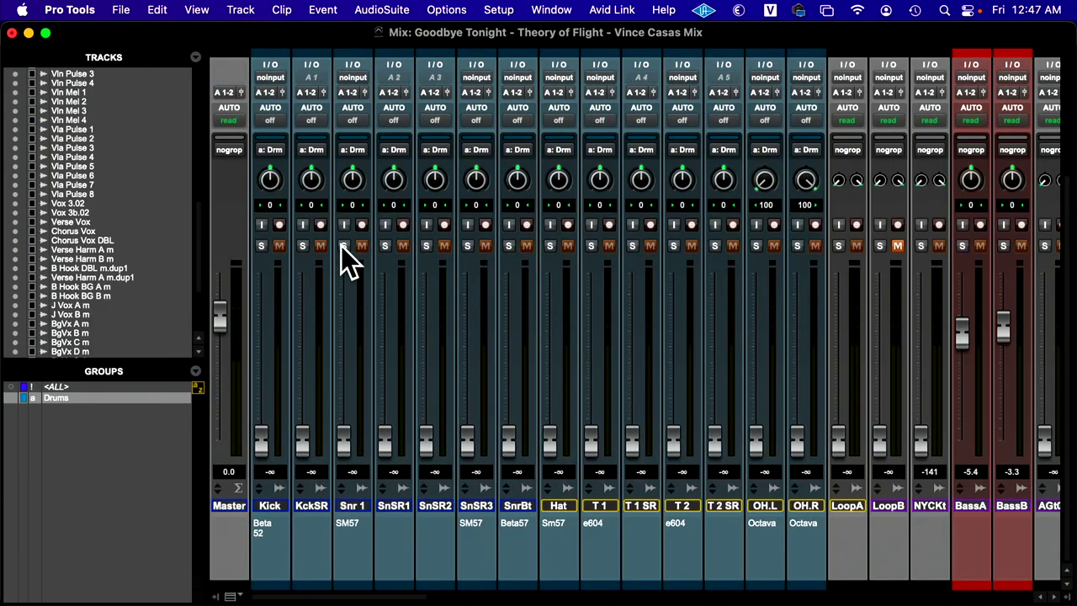
Switch to Finder, go back to the parent folder holding the sample projects, and capture a region screenshot of the project folder list
key("super+equal")
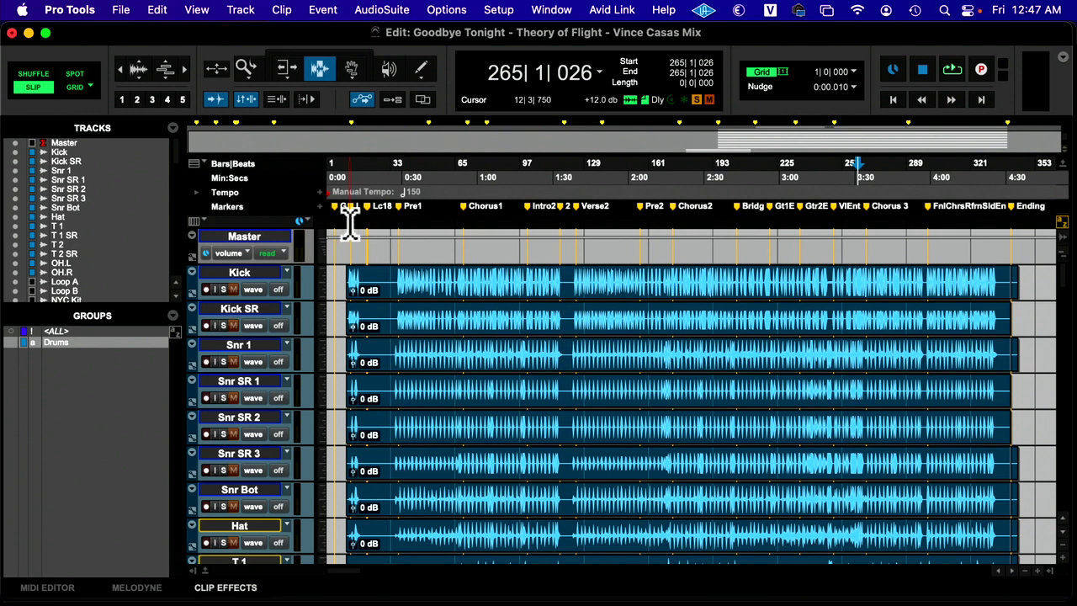
key("super+Tab")
key("super+Tab")
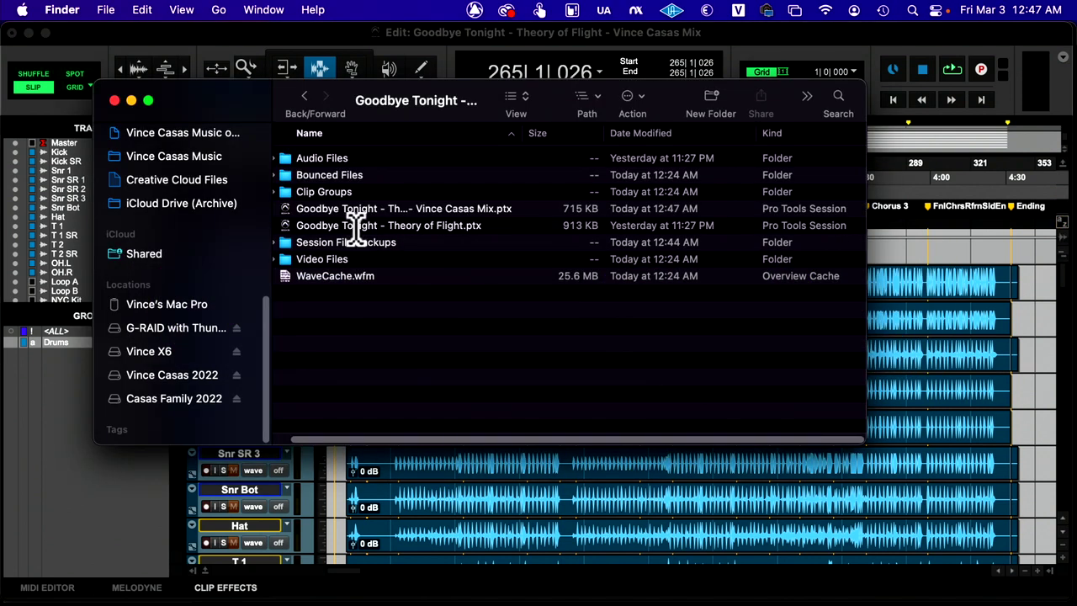
left_click(304, 96)
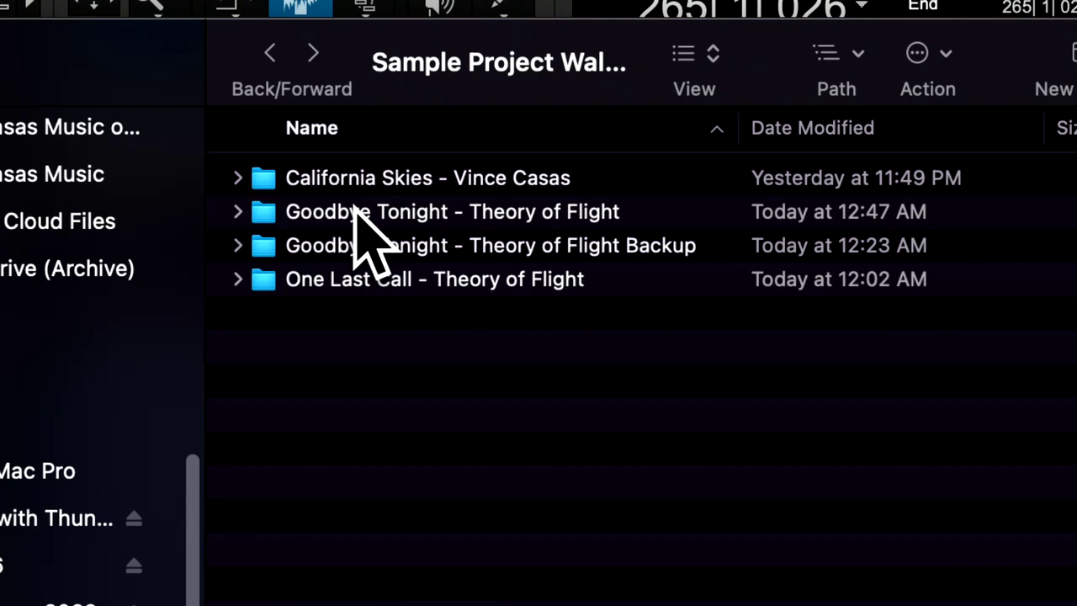
key("Down")
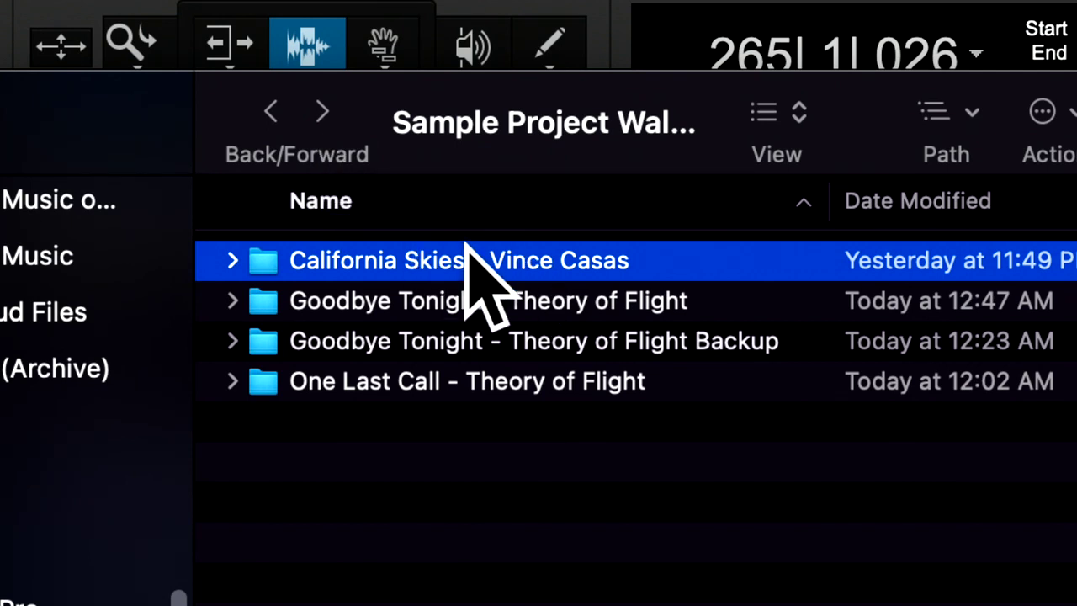
key("super+shift+4")
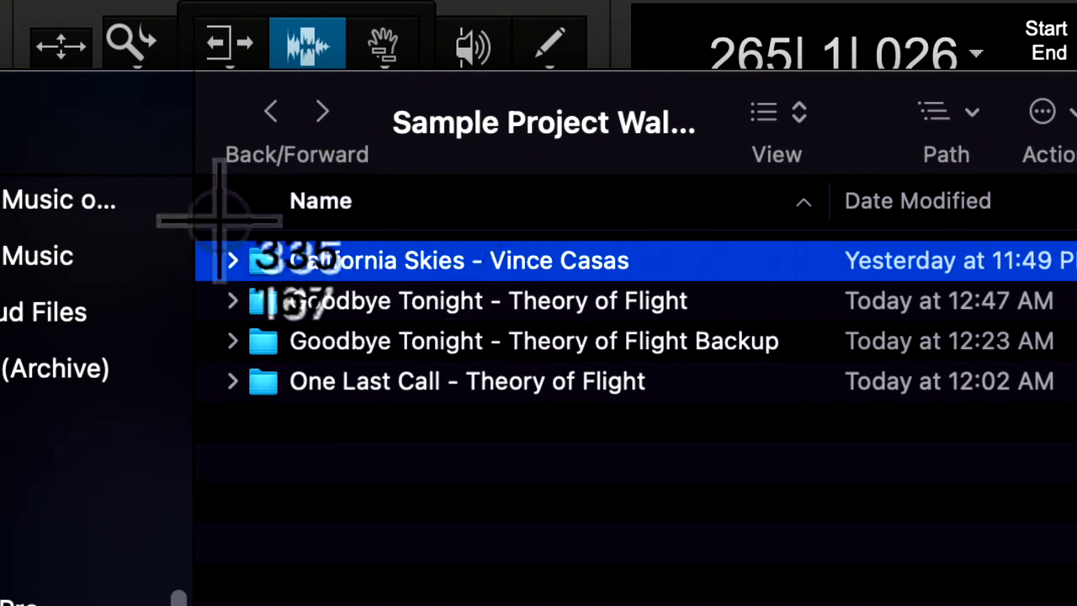
left_click_drag(193, 171, 819, 458)
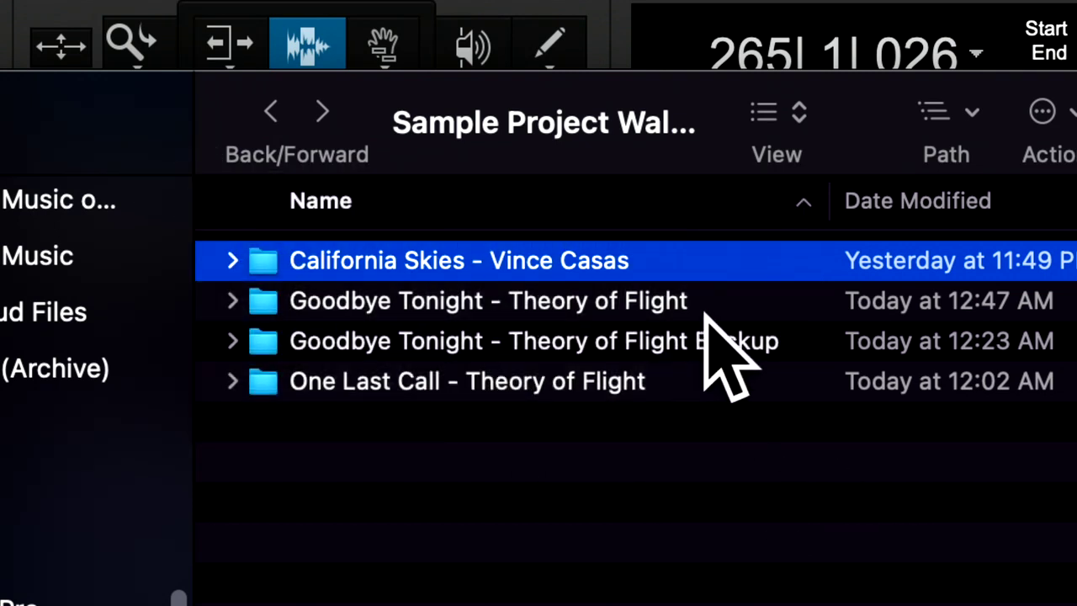
Open the Goodbye Tonight - Theory of Flight folder, widen the Name column to fit the full file names, and capture a region screenshot of the contents
double_click(339, 305)
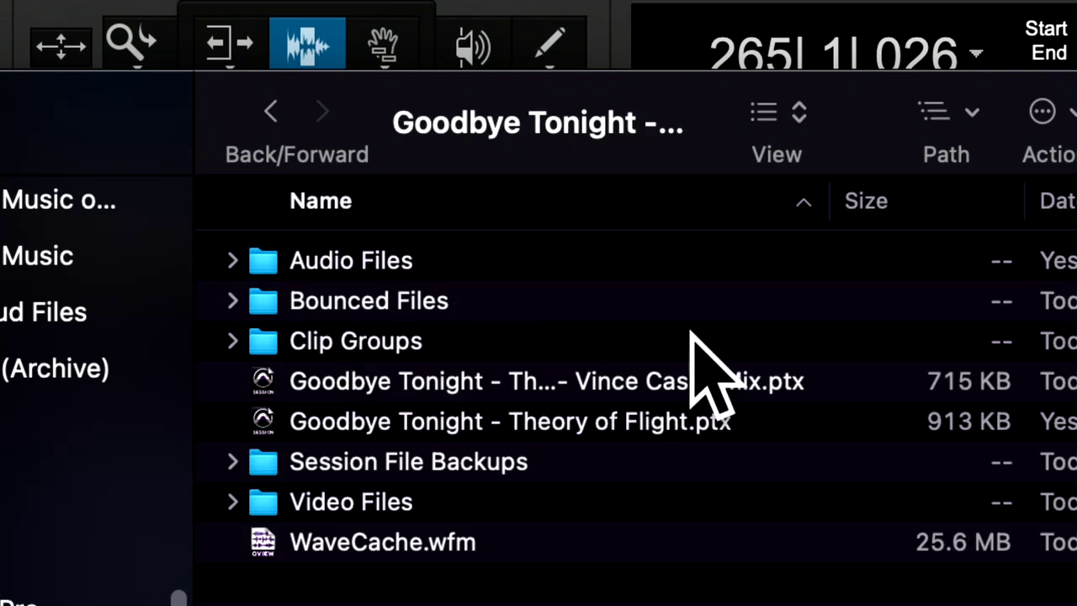
left_click_drag(829, 200, 965, 210)
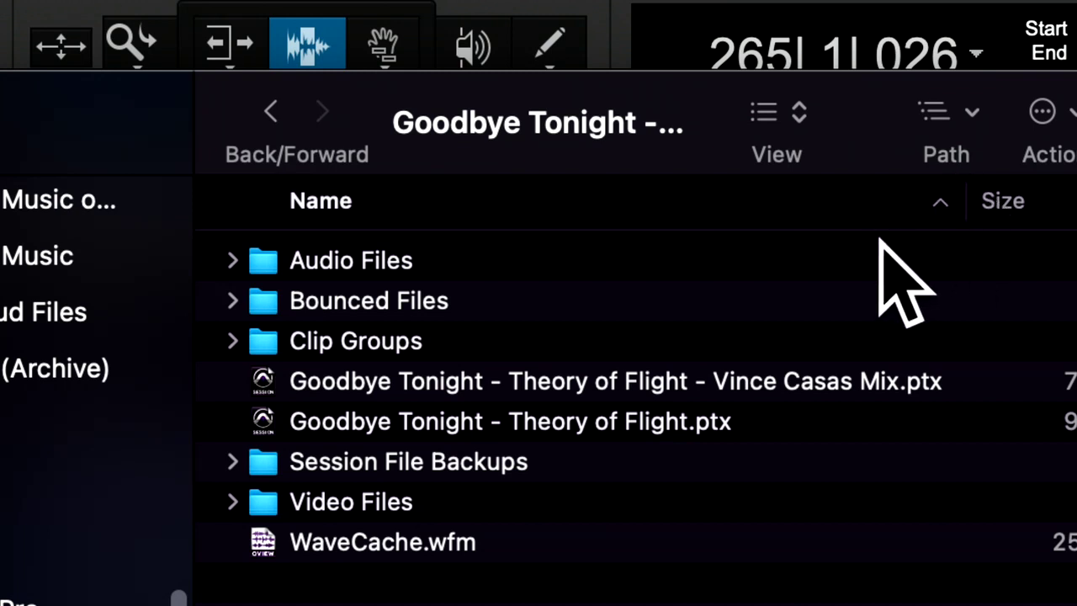
key("super+shift+4")
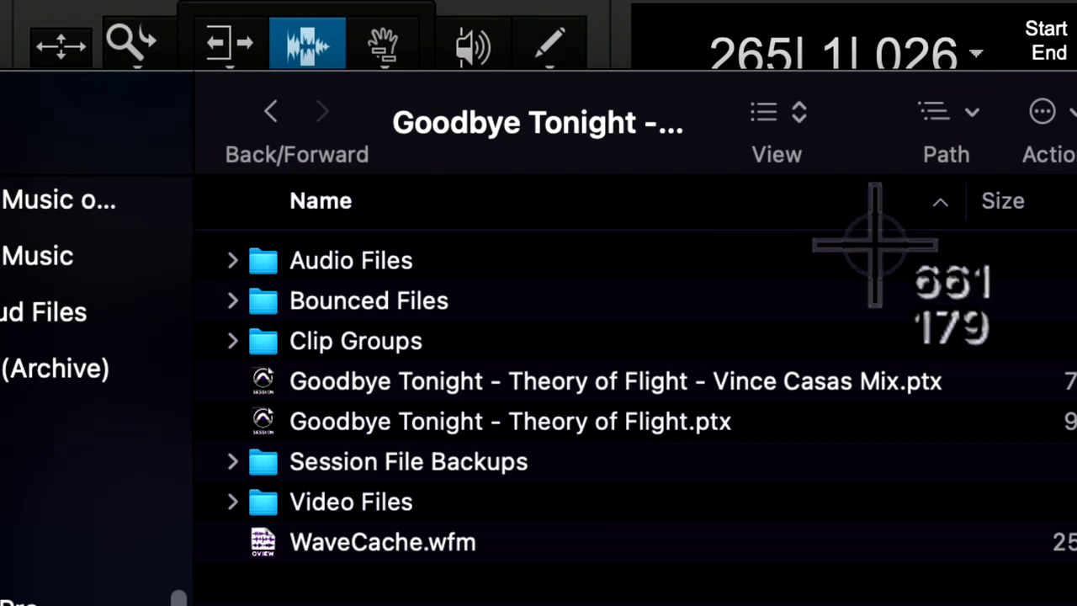
left_click_drag(213, 203, 975, 598)
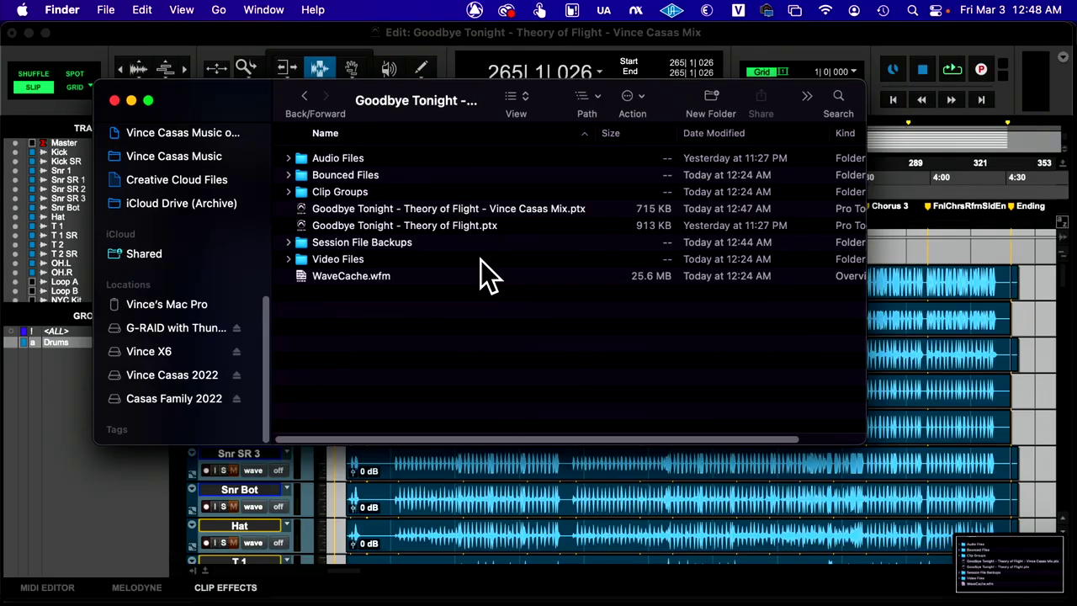
Return to Pro Tools, shrink all tracks in the Edit window so many more fit, and take a full-screen screenshot
key("super+Tab")
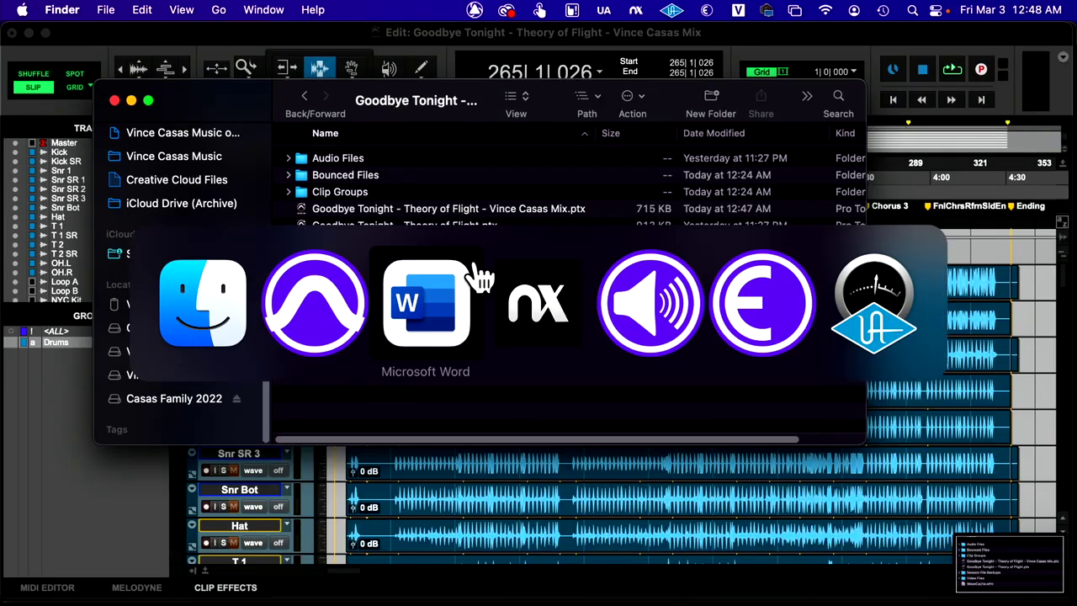
left_click(289, 303)
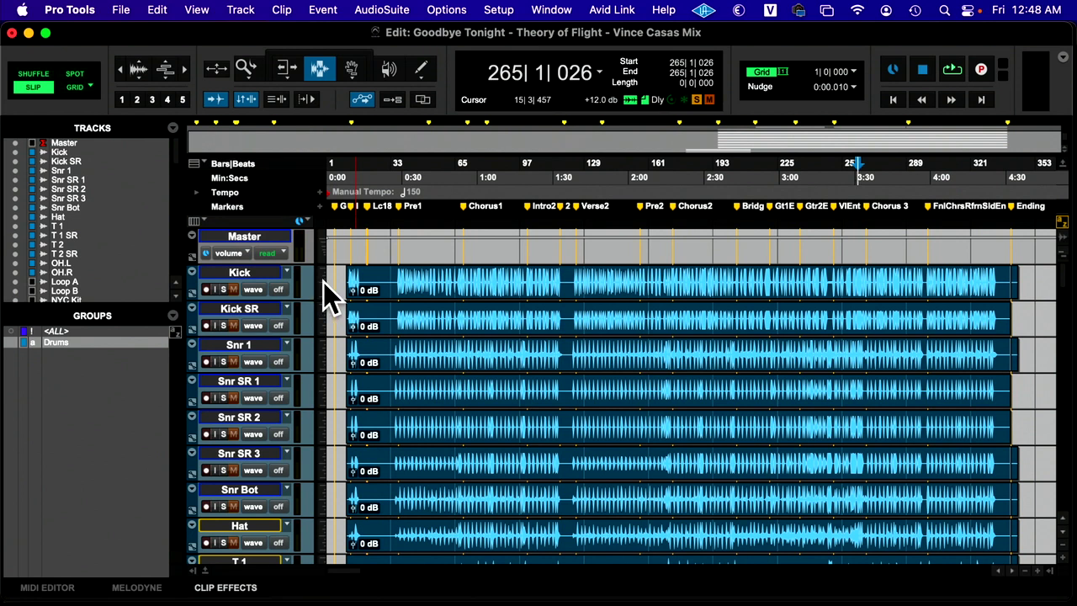
left_click(323, 283)
left_click(323, 276)
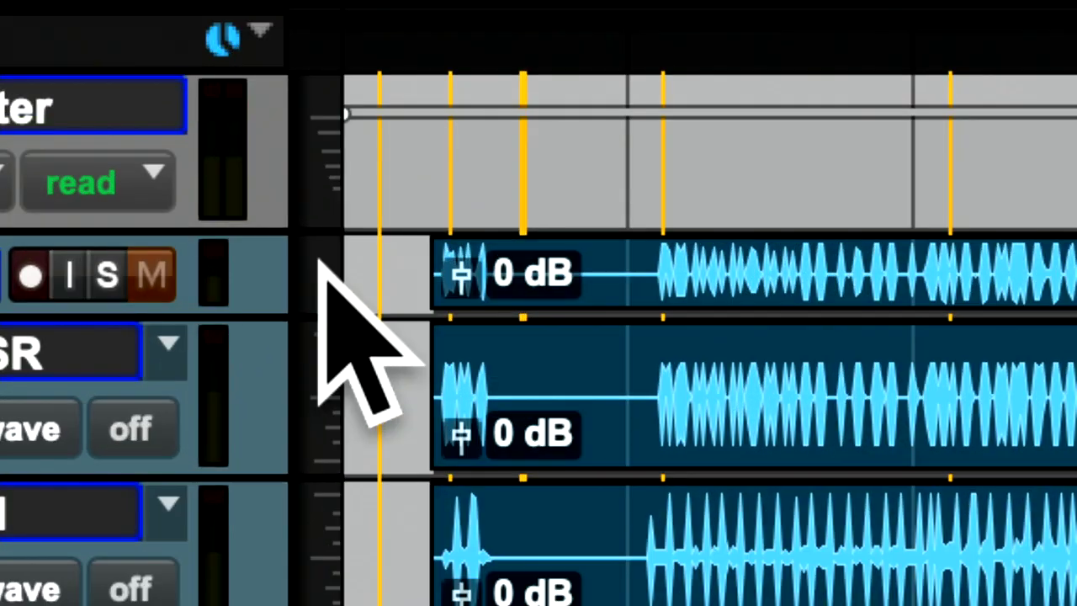
left_click(320, 262)
left_click(446, 247, "alt")
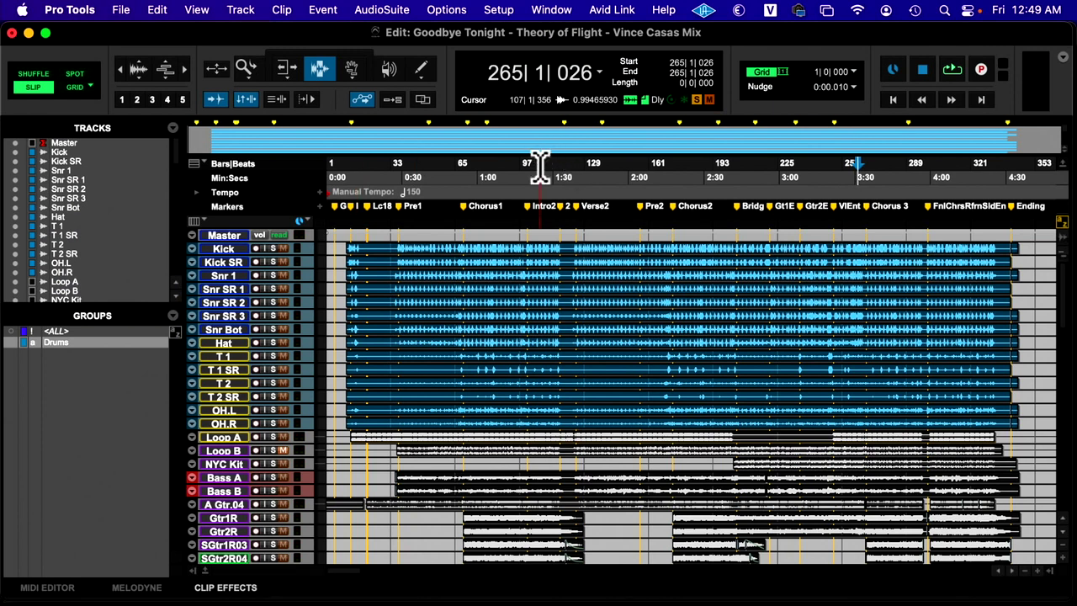
key("shift+super+3")
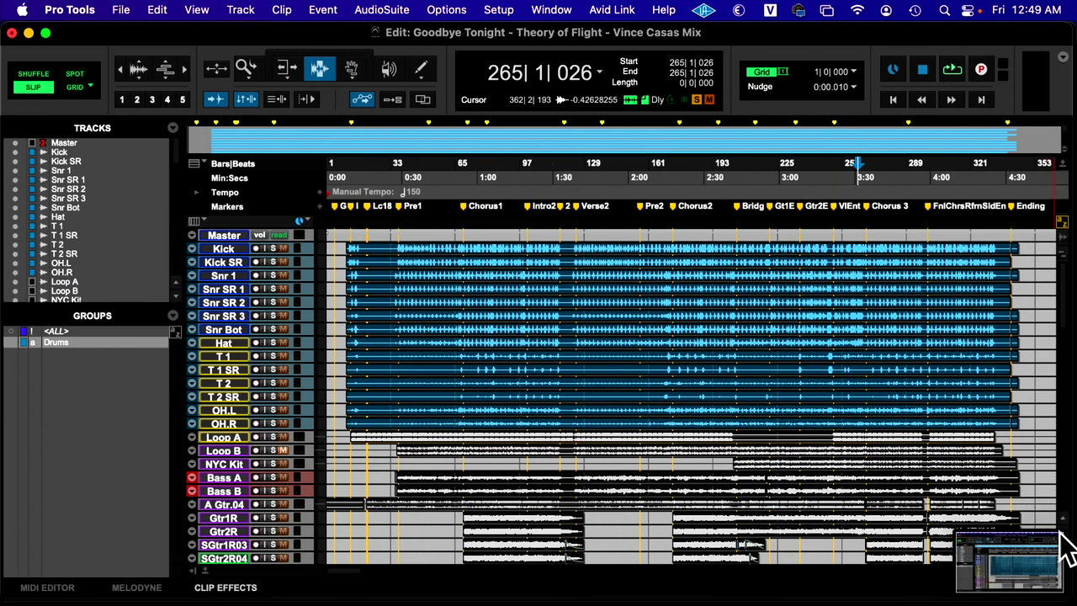
left_click_drag(1028, 585, 679, 239)
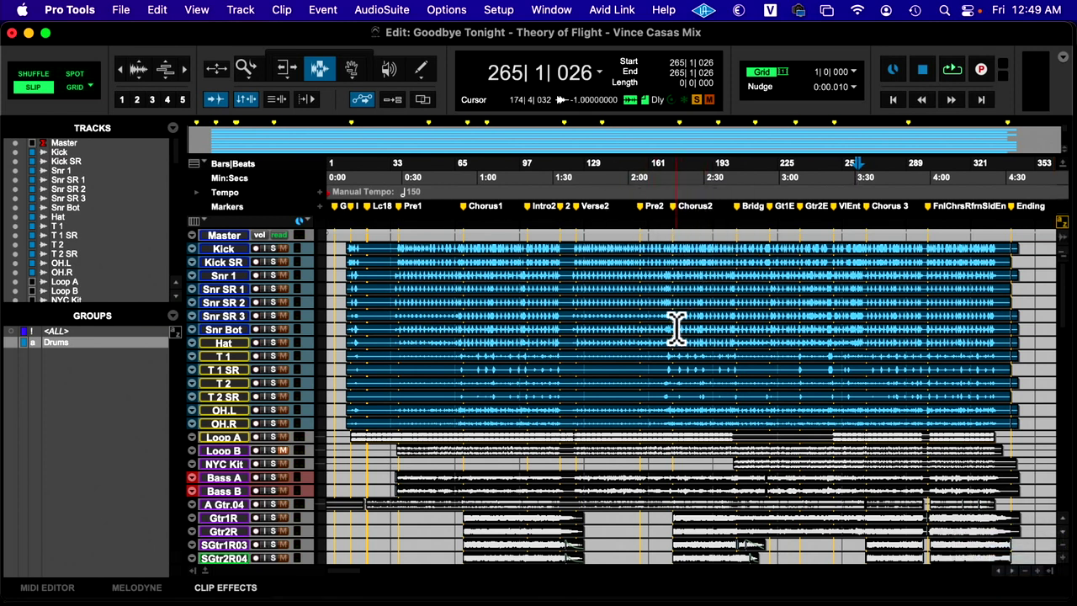
Show the Mix window with the drum channels' inserts, sends and group assignments in view, and capture a region screenshot of the channel strips
key("super+equal")
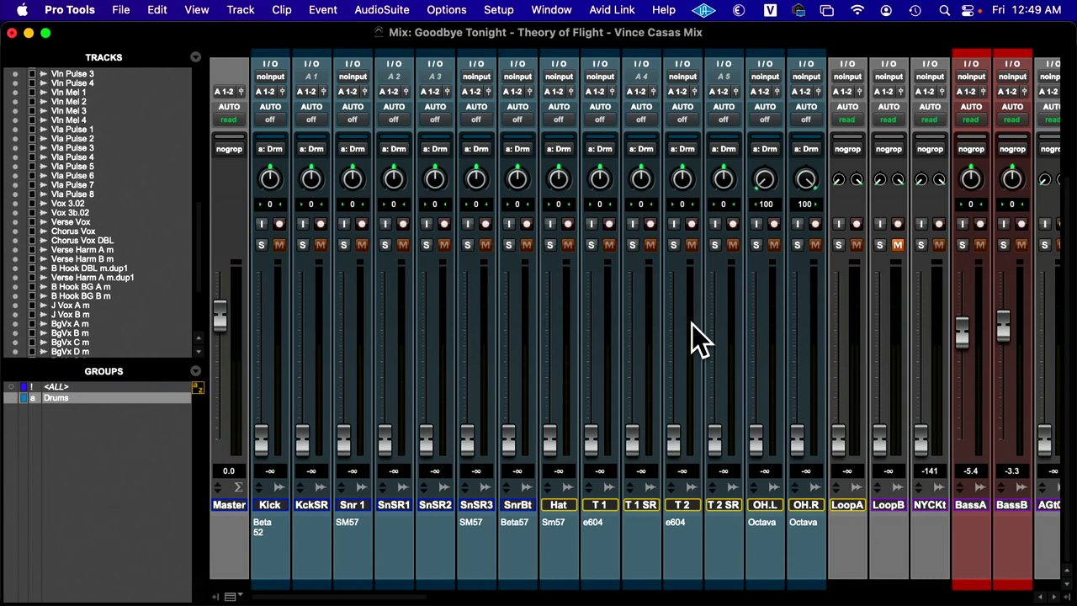
scroll(691, 324, "up", 5)
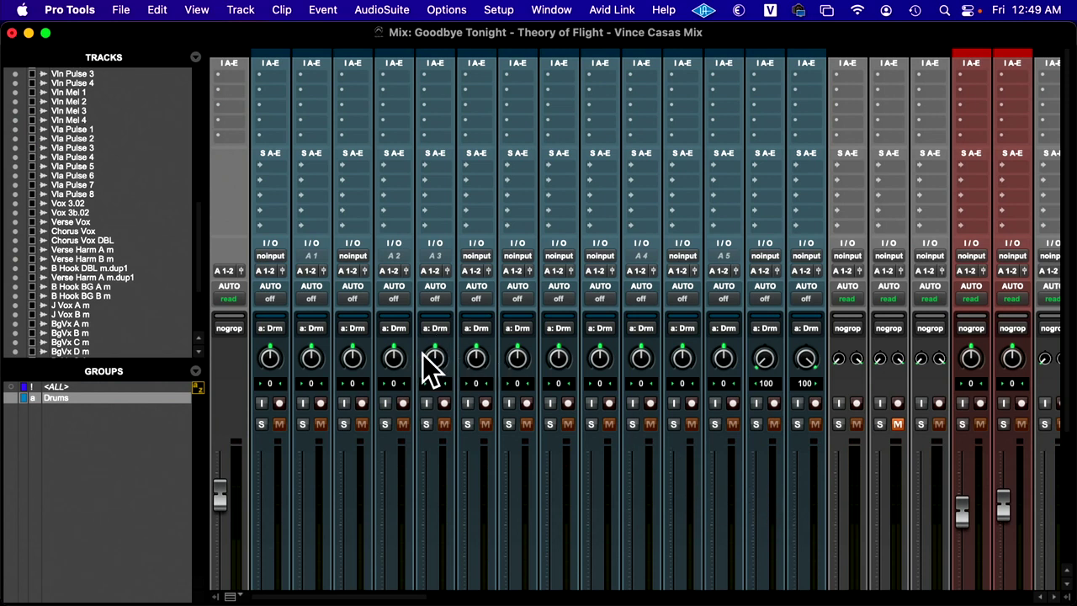
key("super+shift+4")
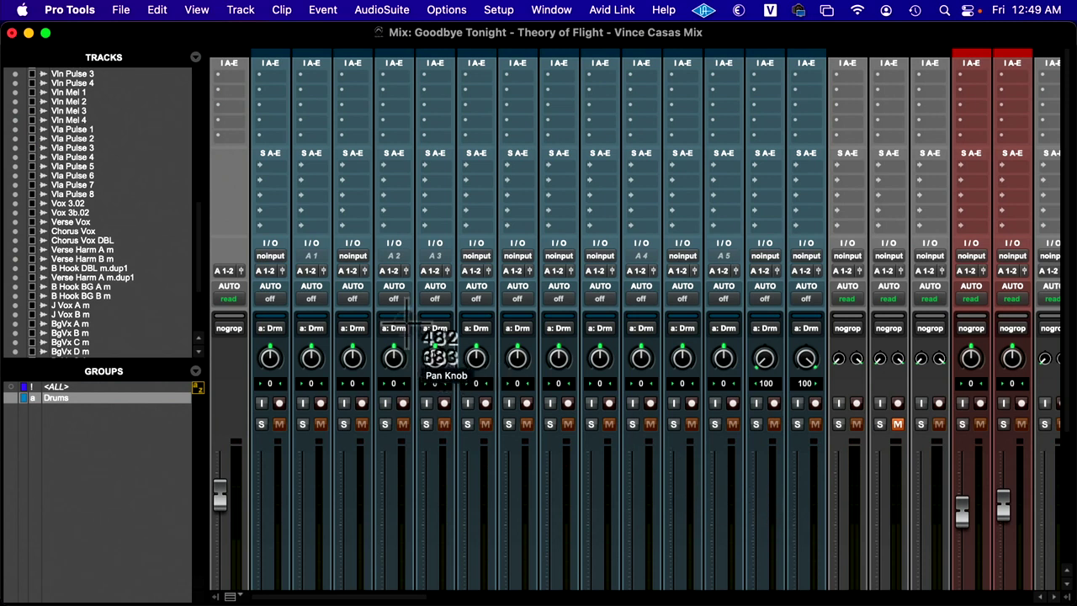
left_click_drag(190, 42, 1064, 577)
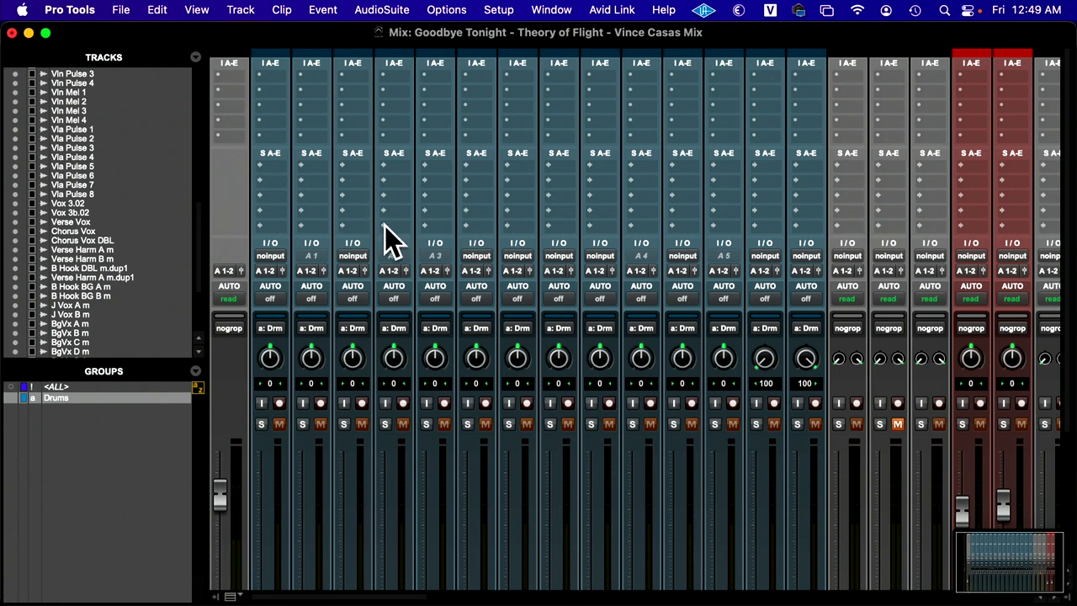
Take a full-screen screenshot of the Mix window's middle channels, and bring the last channels into view
scroll(545, 343, "right", 10)
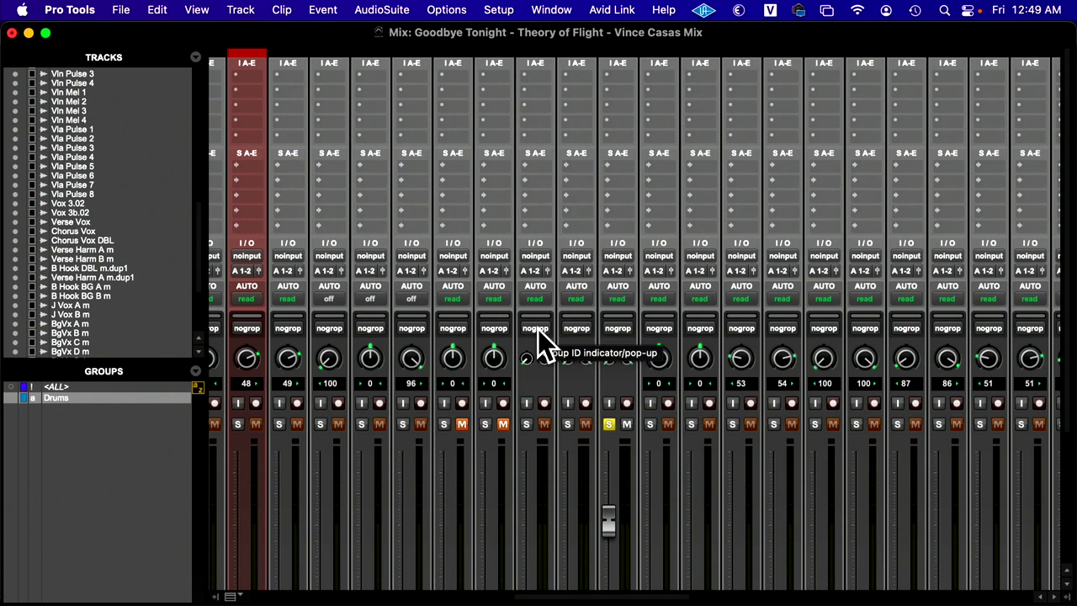
key("super+shift+3")
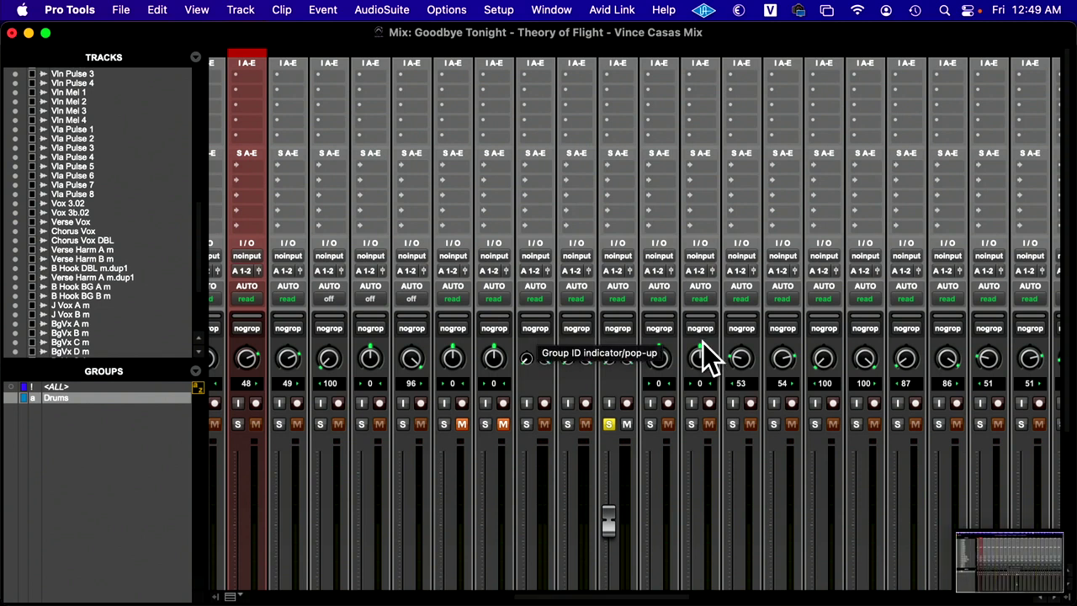
scroll(661, 434, "right", 5)
scroll(662, 435, "right", 15)
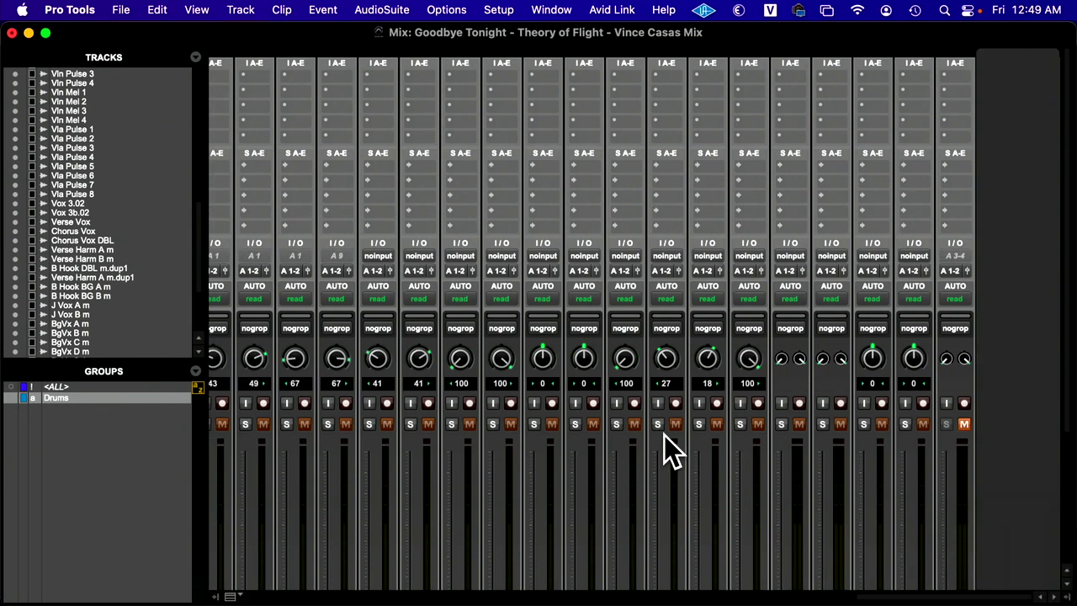
Switch to the Assignment 1.4 Project Guide in Word and review the final screenshot and submission instructions and the start of the grading rubric
key("super+Tab")
key("super+Tab")
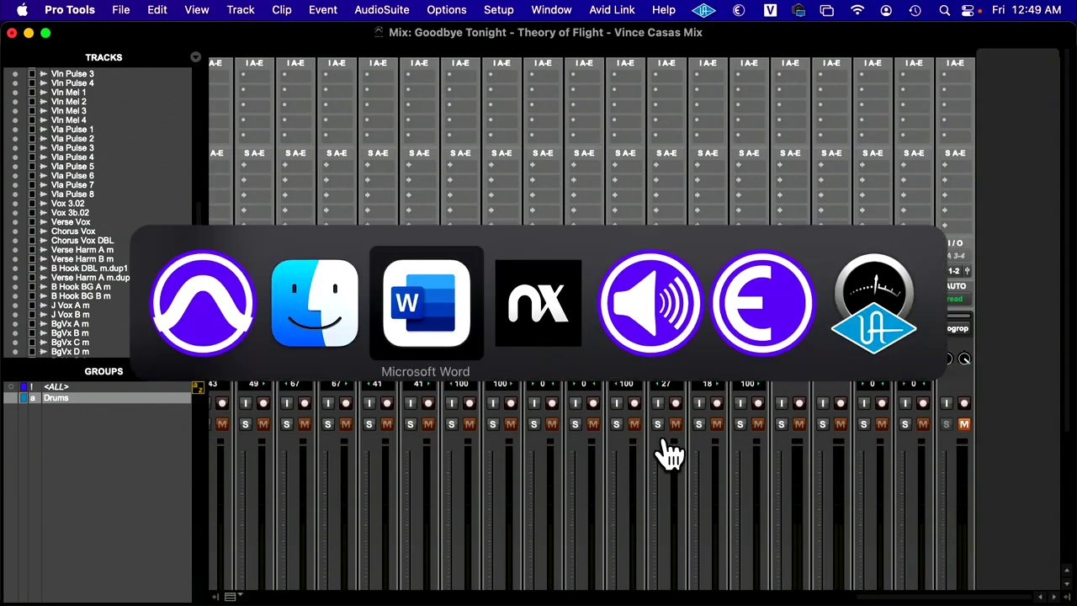
scroll(607, 435, "down", 15)
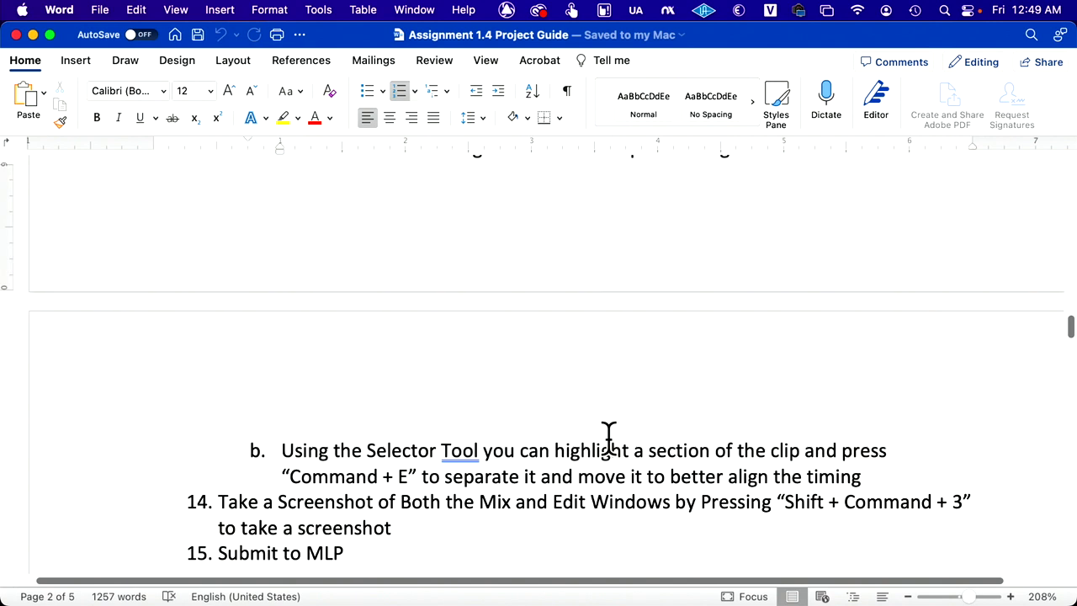
scroll(606, 429, "down", 2)
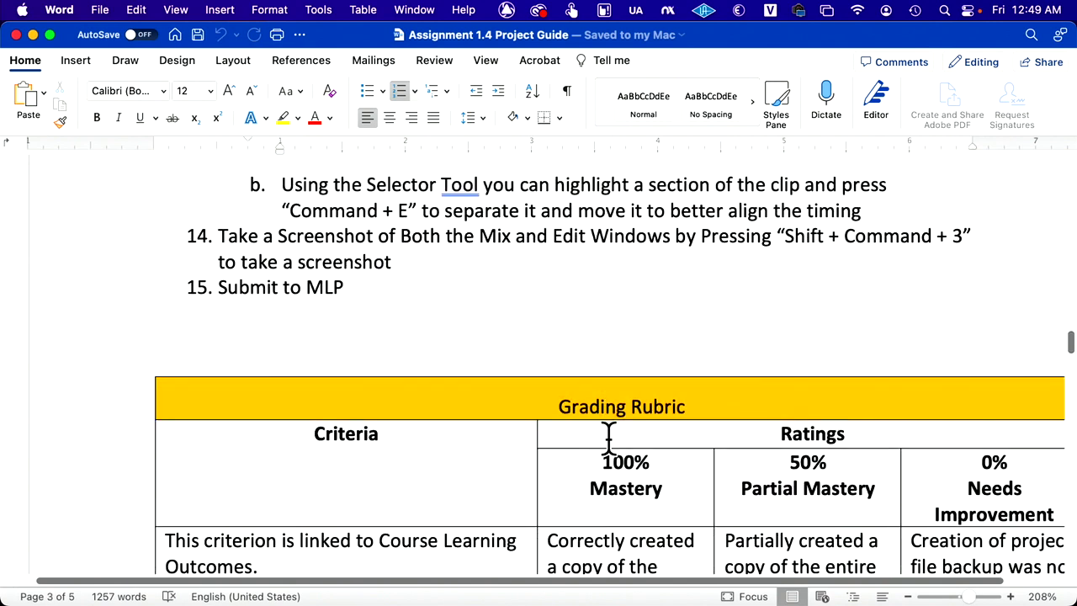